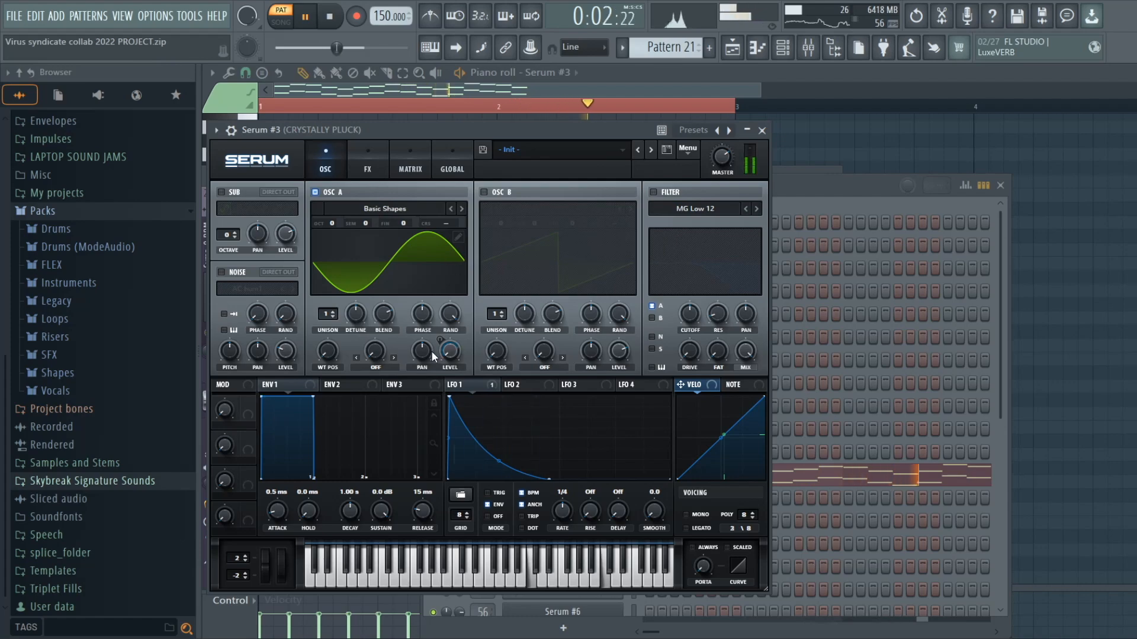
Step: Stop playback and examine the Crystallizer and first FabFilter Pro-Q 3 settings on the CRYSTALLY PLUCK mixer track
left_click_drag(361, 129, 789, 264)
left_click(372, 278)
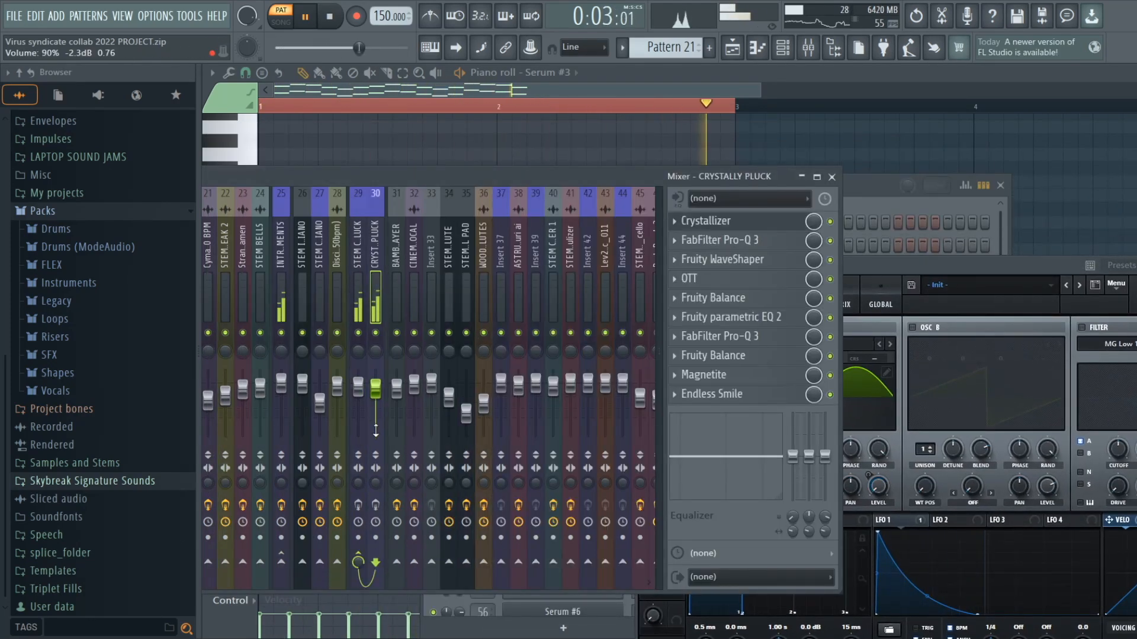
key("space")
left_click(751, 223)
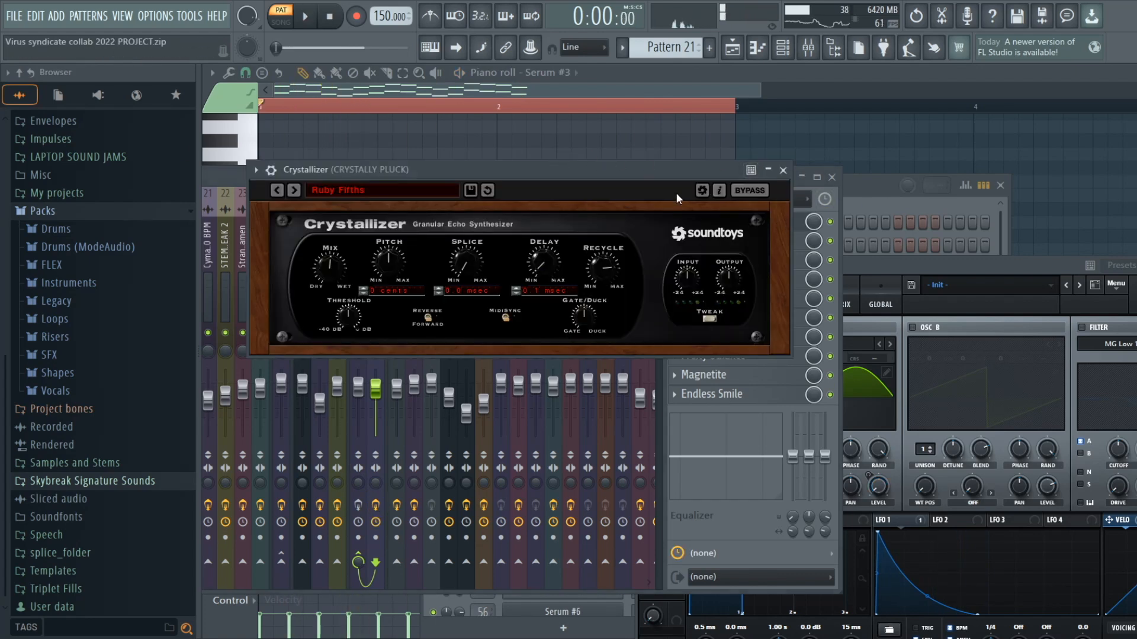
left_click(783, 169)
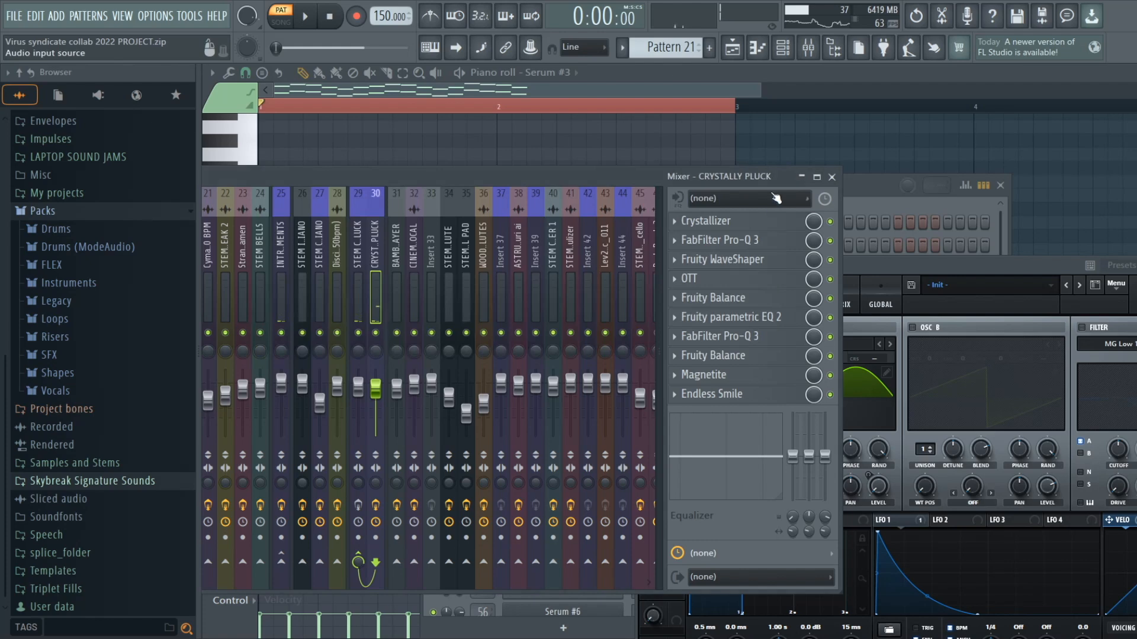
left_click(751, 243)
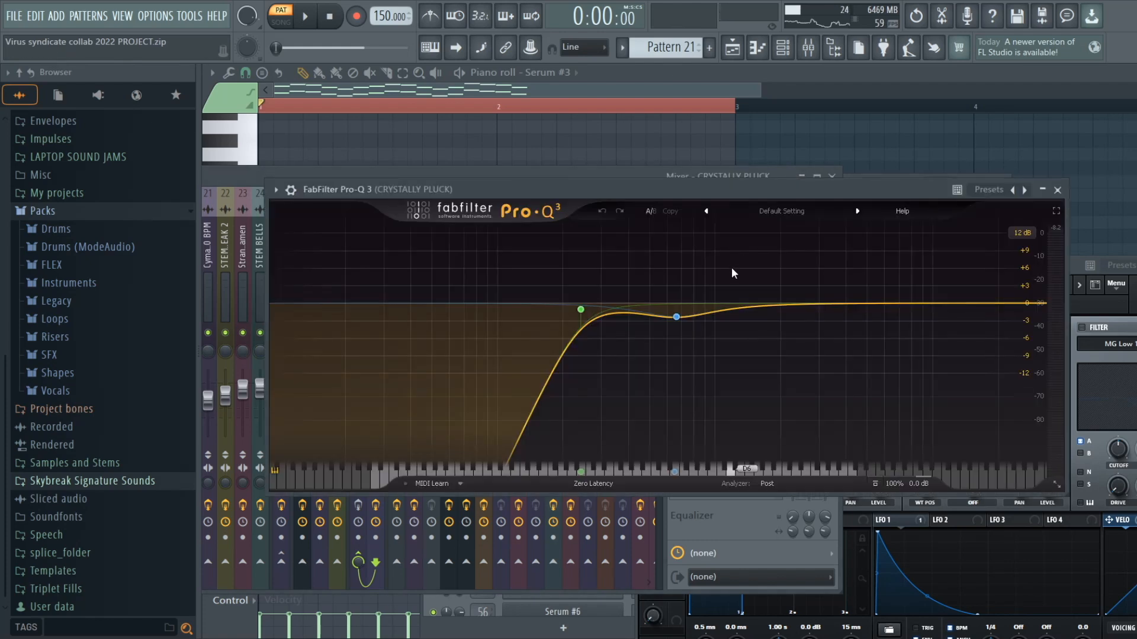
left_click(1058, 189)
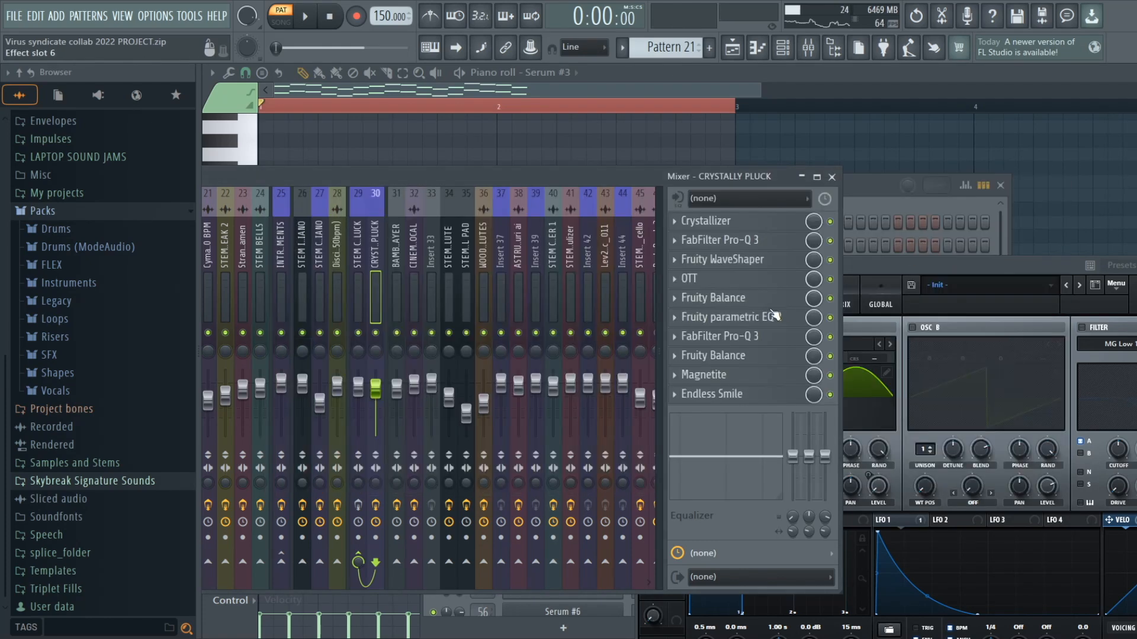
Step: Examine the Fruity WaveShaper and OTT settings on the CRYSTALLY PLUCK mixer track
left_click(760, 265)
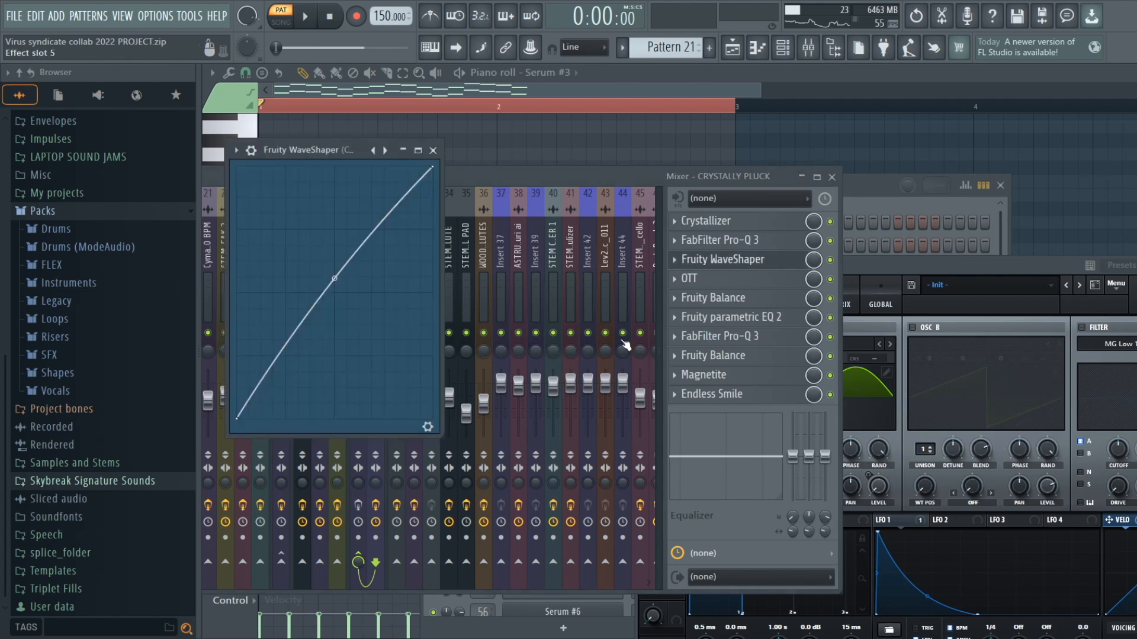
left_click(428, 427)
left_click(432, 151)
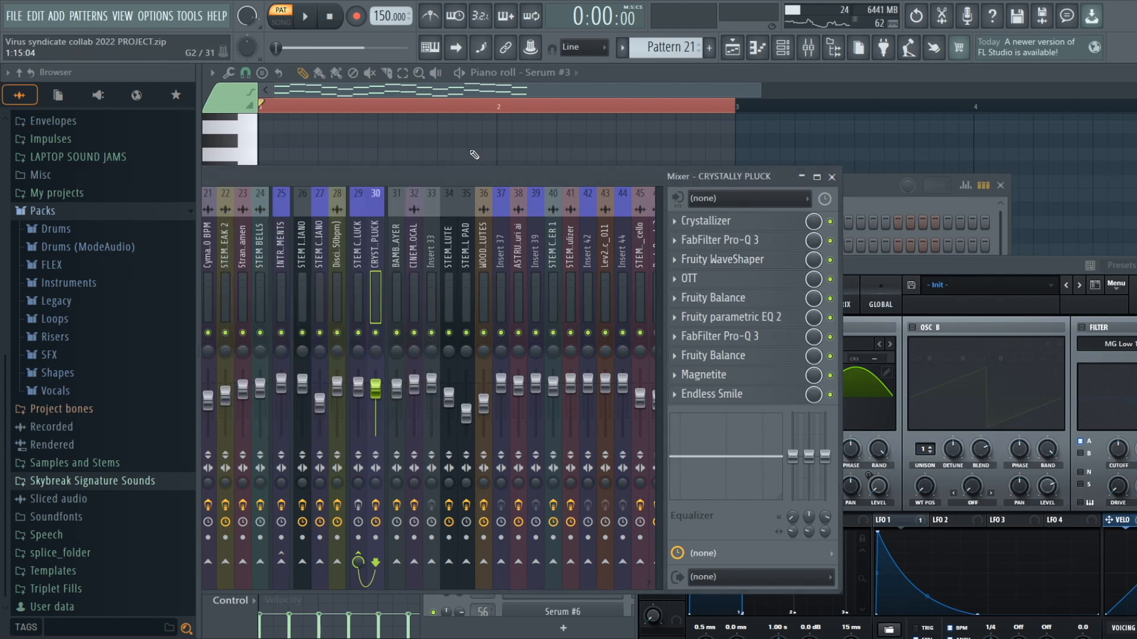
left_click(723, 279)
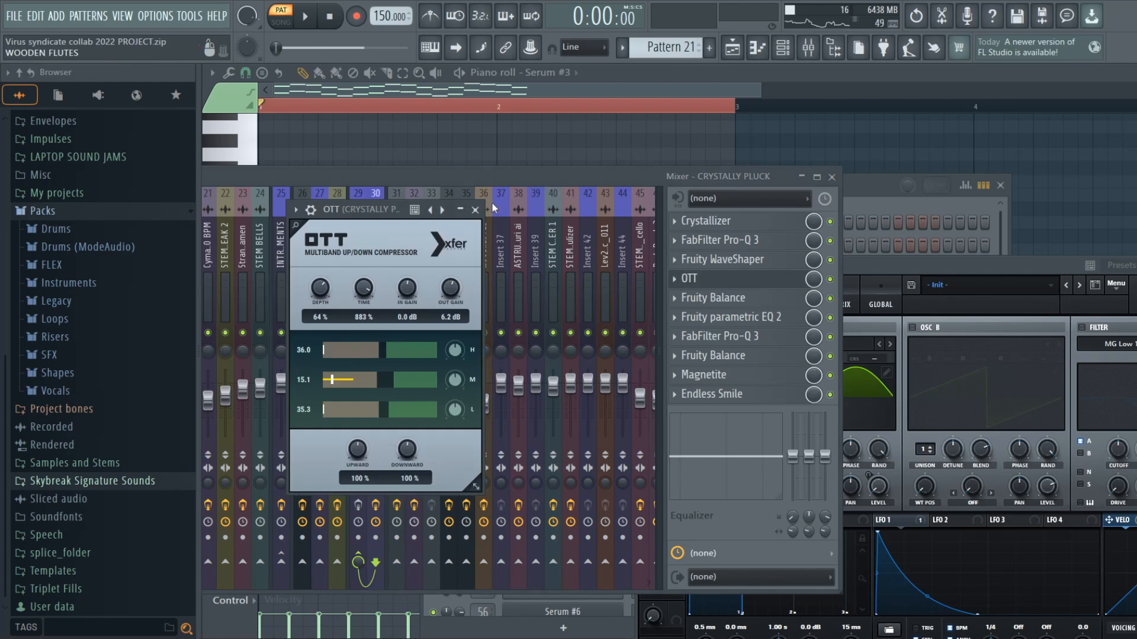
left_click(474, 213)
Step: Examine the Endless Smile and Magnetite settings on the CRYSTALLY PLUCK mixer track
left_click(733, 395)
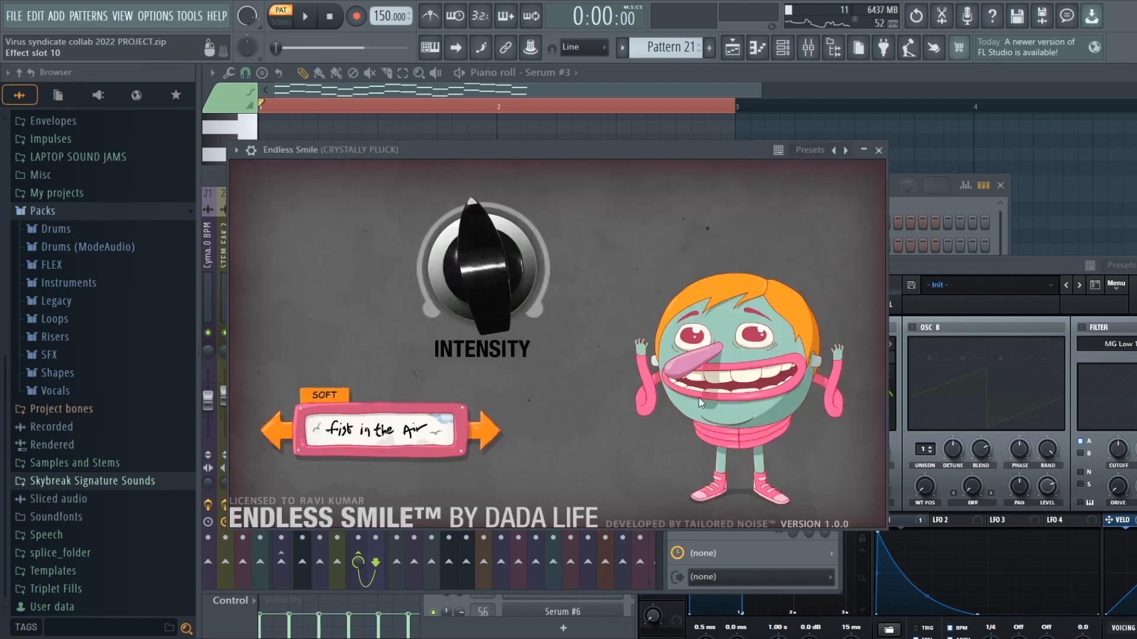
left_click(880, 151)
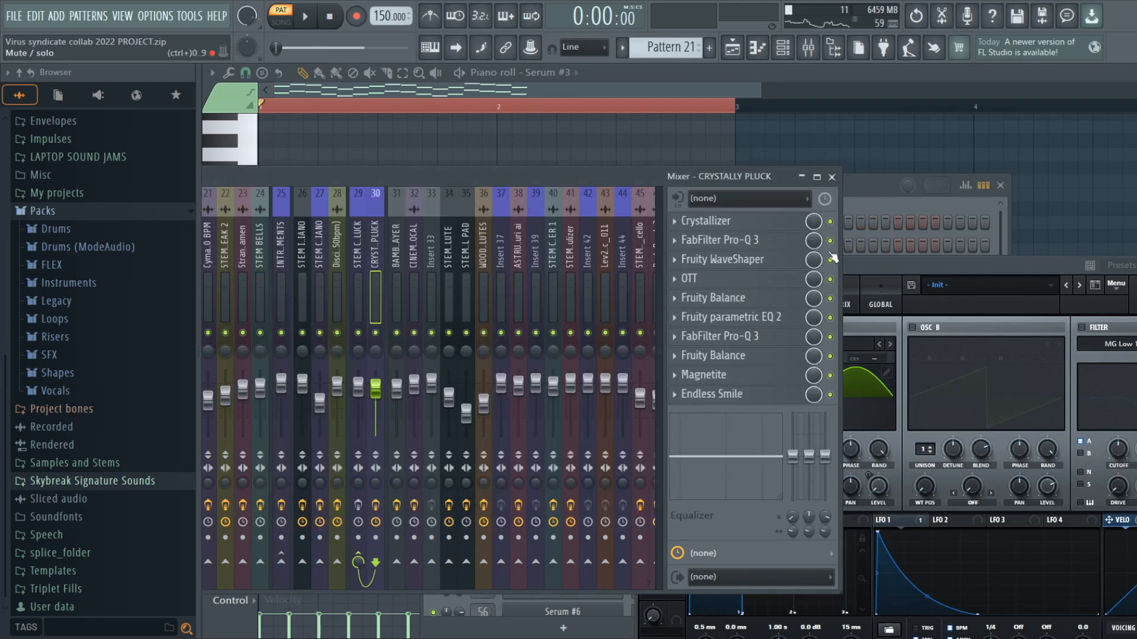
left_click(747, 380)
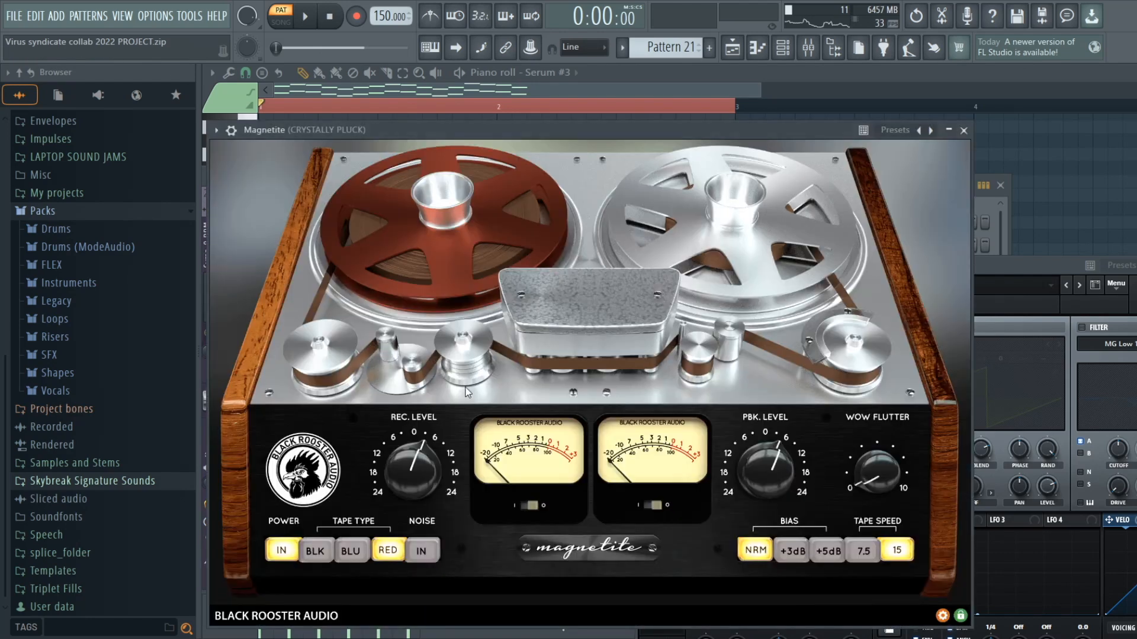
left_click(963, 131)
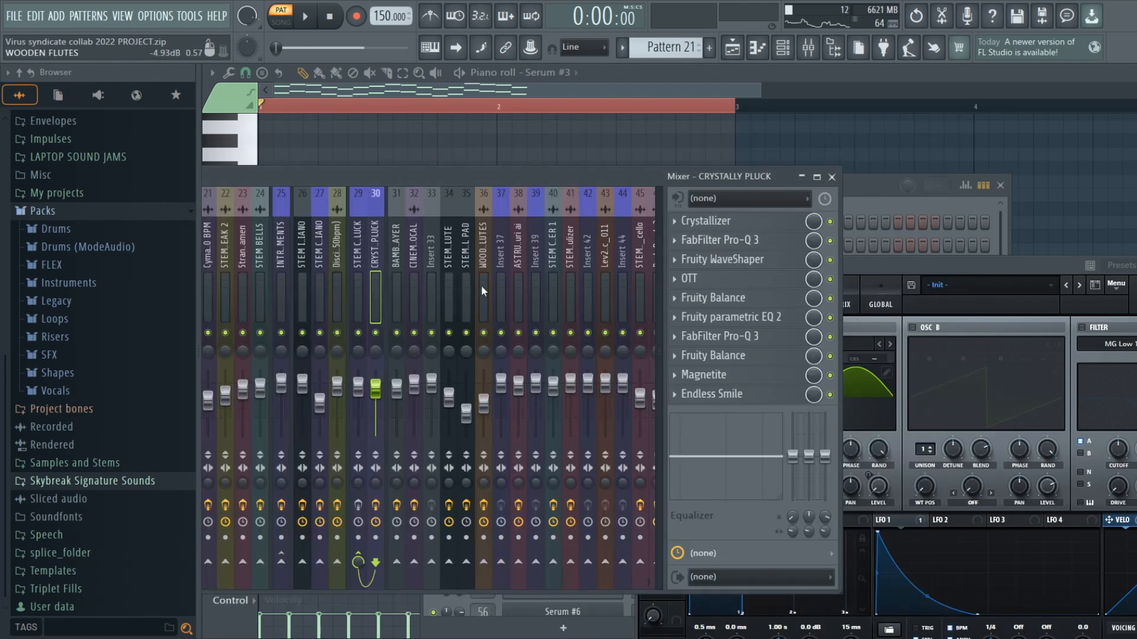
Step: Select the STEM CRYSTAL PLUCK mixer track and examine the Disperser modules in its Snap Heap effect
left_click(366, 303)
left_click(719, 223)
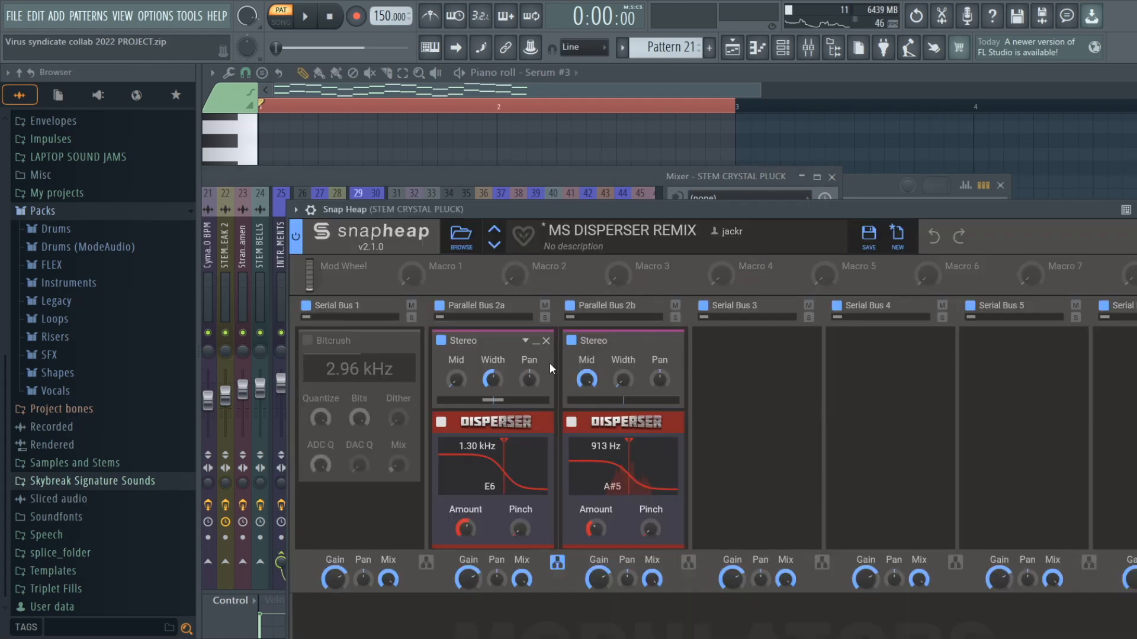
scroll(552, 410, "down", 5)
scroll(323, 520, "up", 5)
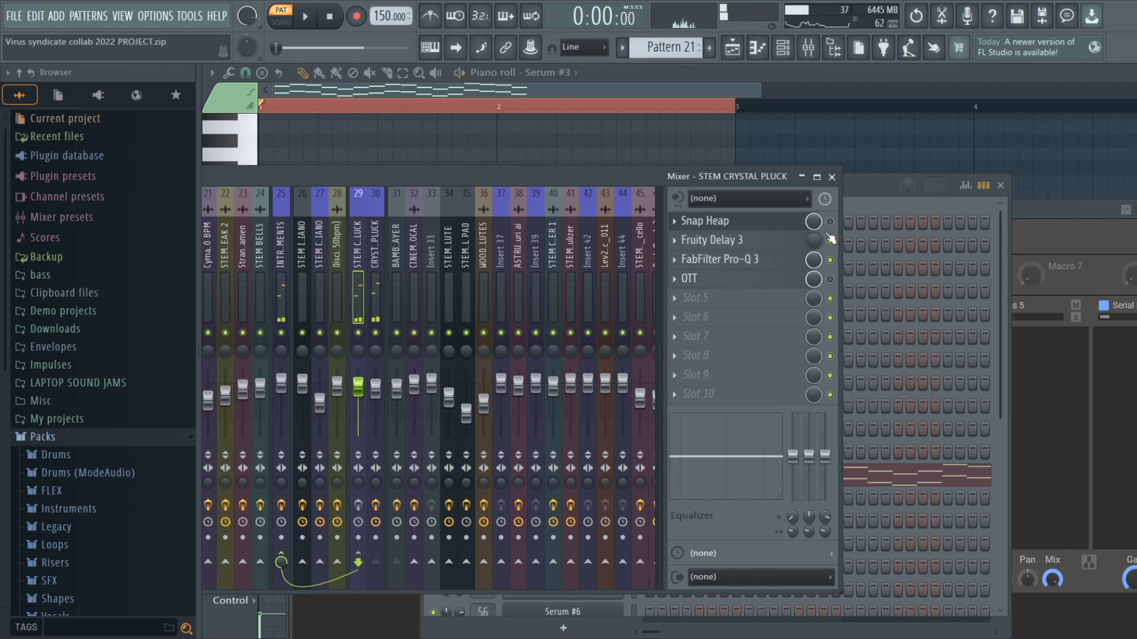
Step: Play Pattern 21 to hear how Snap Heap's Dispersers affect the STEM CRYSTAL PLUCK track
key("space")
left_click(718, 221)
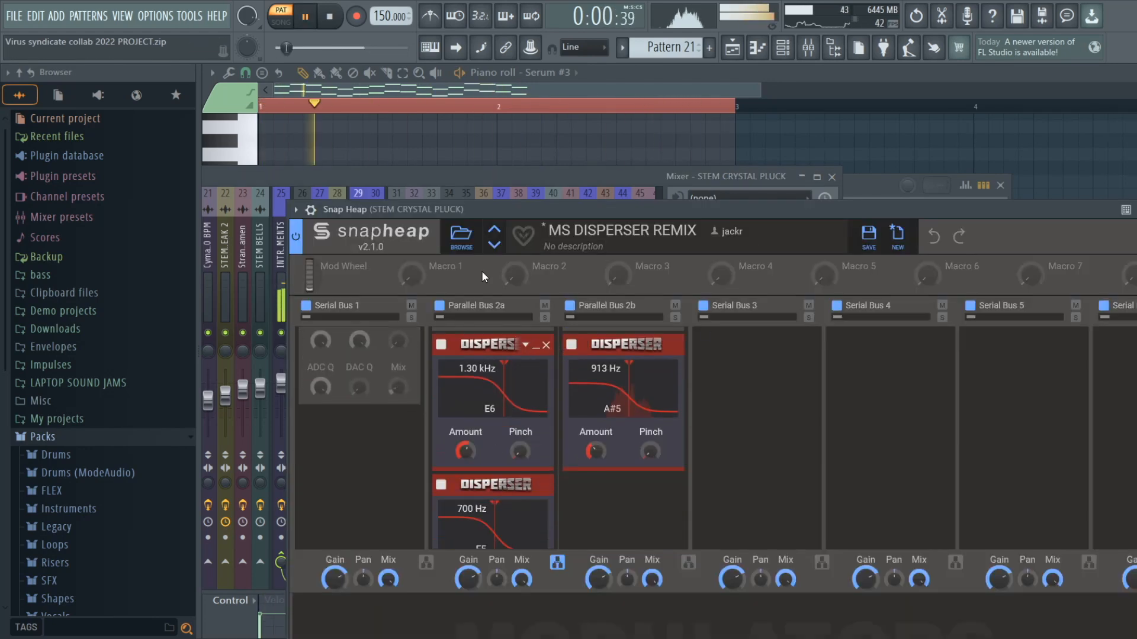
left_click(408, 169)
key("space")
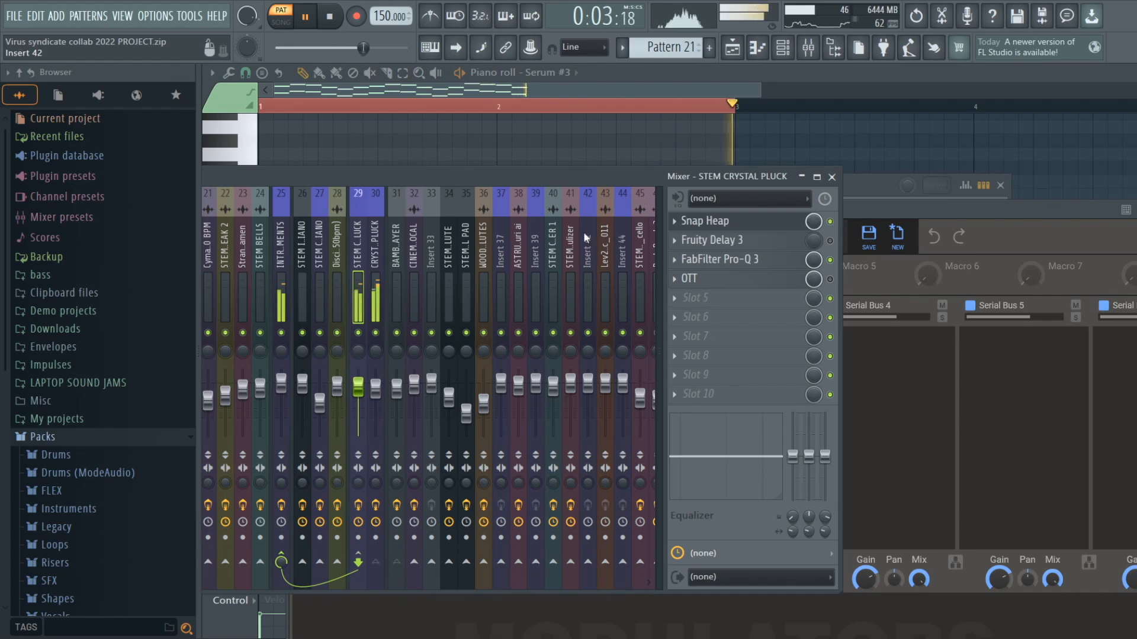
key("space")
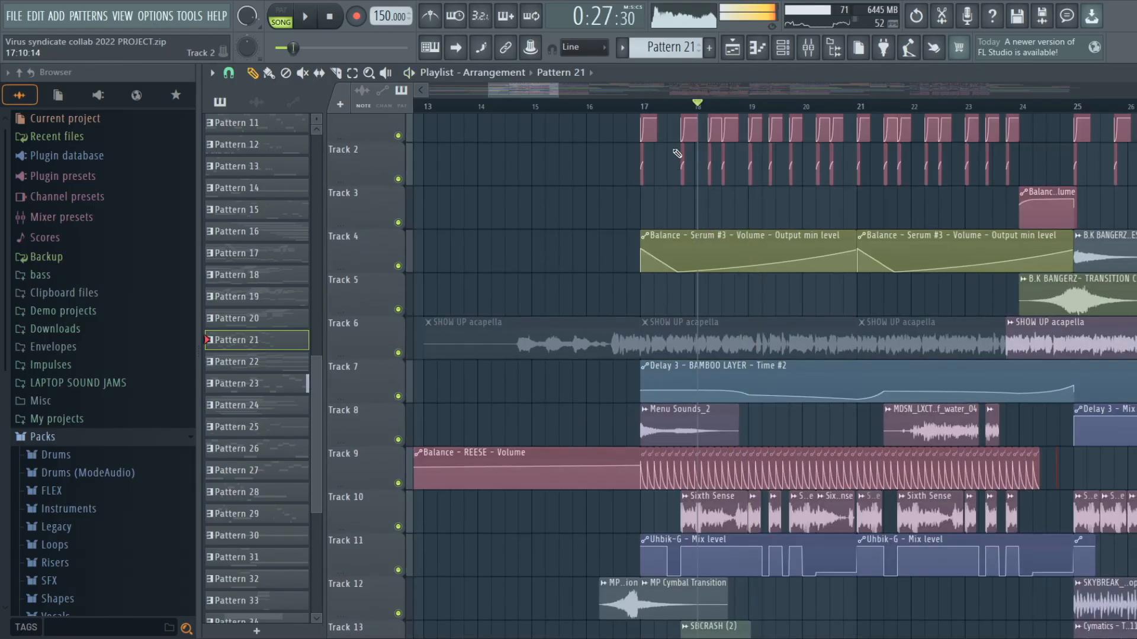
Step: Place the song playhead at the start of the Sixth Sense clip in bar 17 of the arrangement
scroll(677, 151, "up", 1)
left_click(681, 108)
scroll(680, 109, "up", 6)
scroll(515, 438, "down", 3)
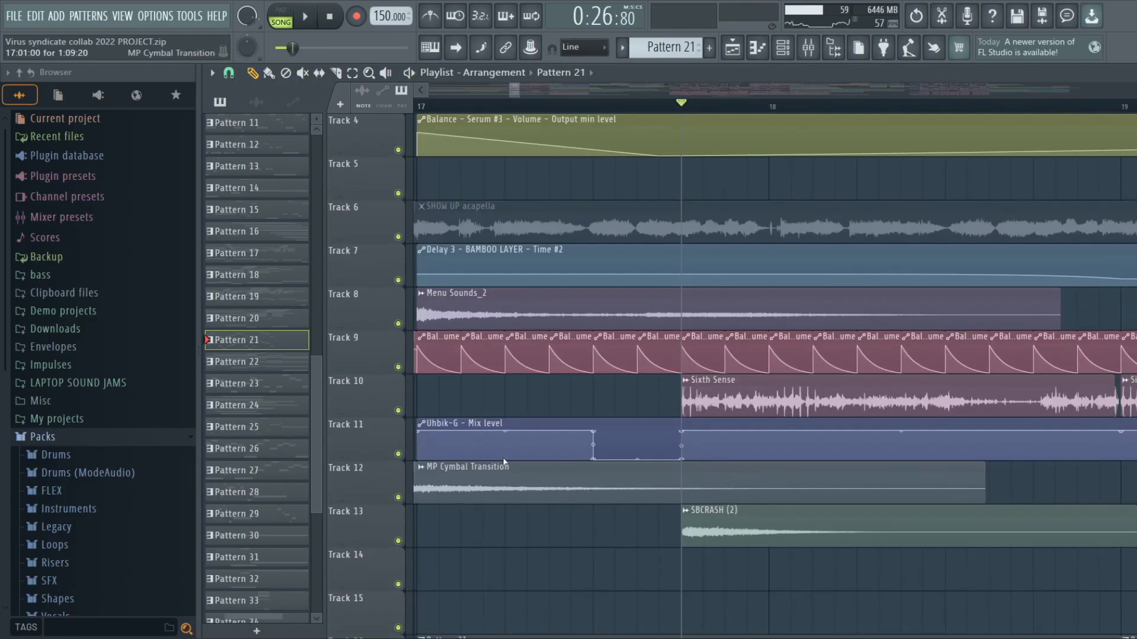
Step: Solo Track 10, play it briefly and open the Sixth Sense audio clip's settings
right_click(399, 411)
key("space")
double_click(776, 379)
key("space")
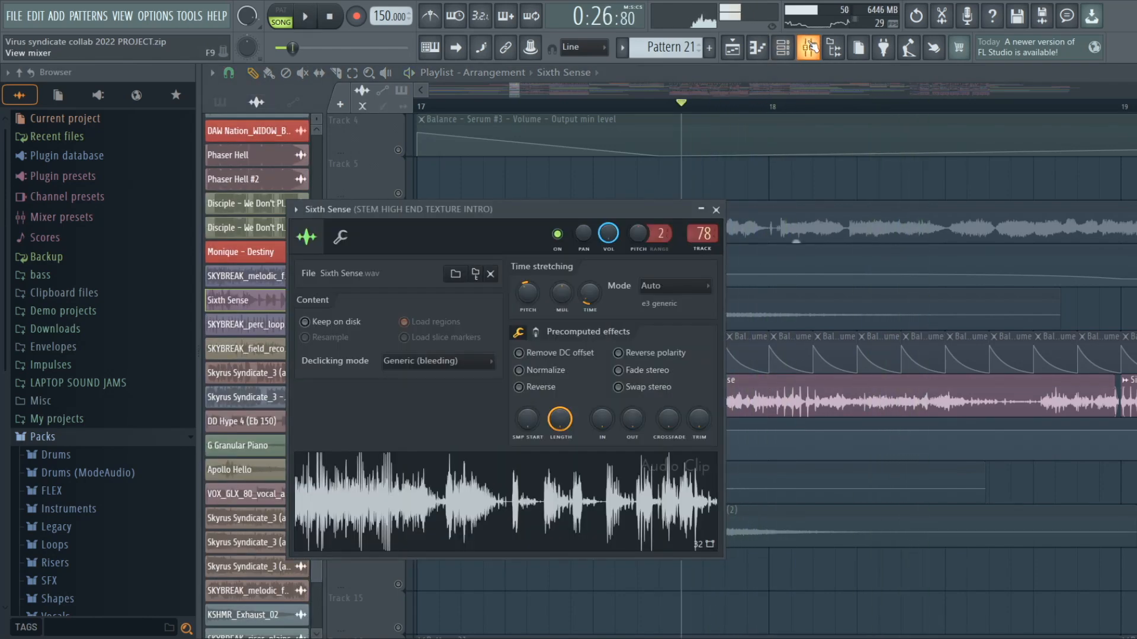
Step: Examine the Fruity Compressor on the STEM HIGH END TEXTURE INTRO mixer track and open its Uhbik-G effect
left_click(810, 47)
left_click(760, 244)
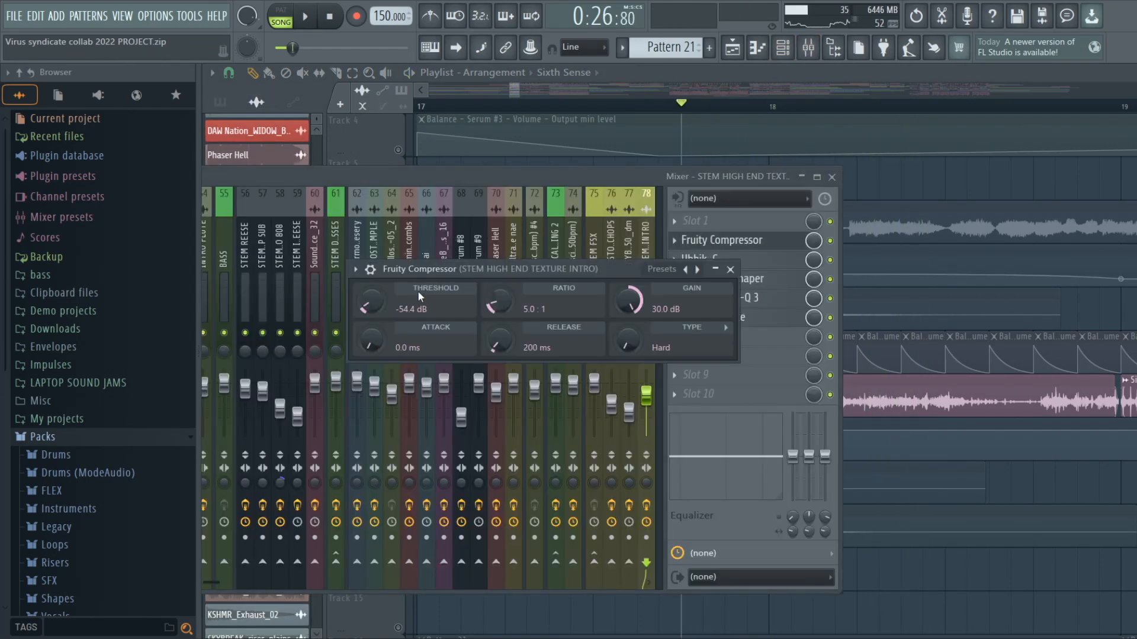
left_click(772, 260)
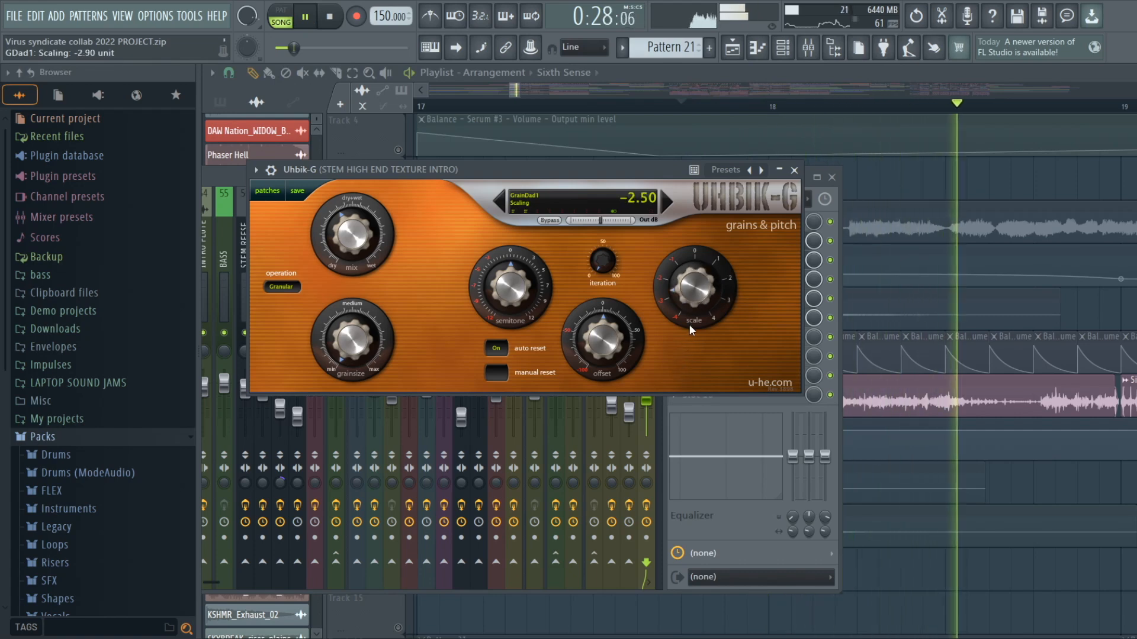
Step: Set Uhbik-G's scale to 1.80 and raise its grain size to near maximum
left_click_drag(690, 330, 665, 304)
left_click_drag(368, 329, 421, 241)
left_click_drag(613, 169, 688, 209)
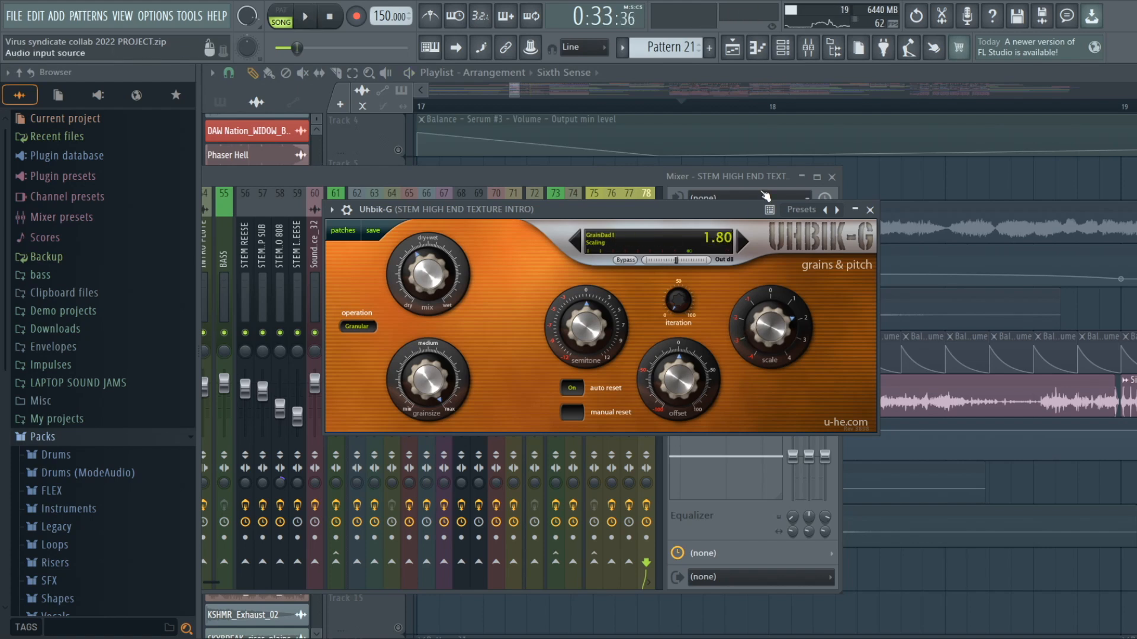
Step: Bypass and re-enable Uhbik-G on the STEM HIGH END TEXTURE INTRO track to compare the dry and granular sound
left_click(766, 181)
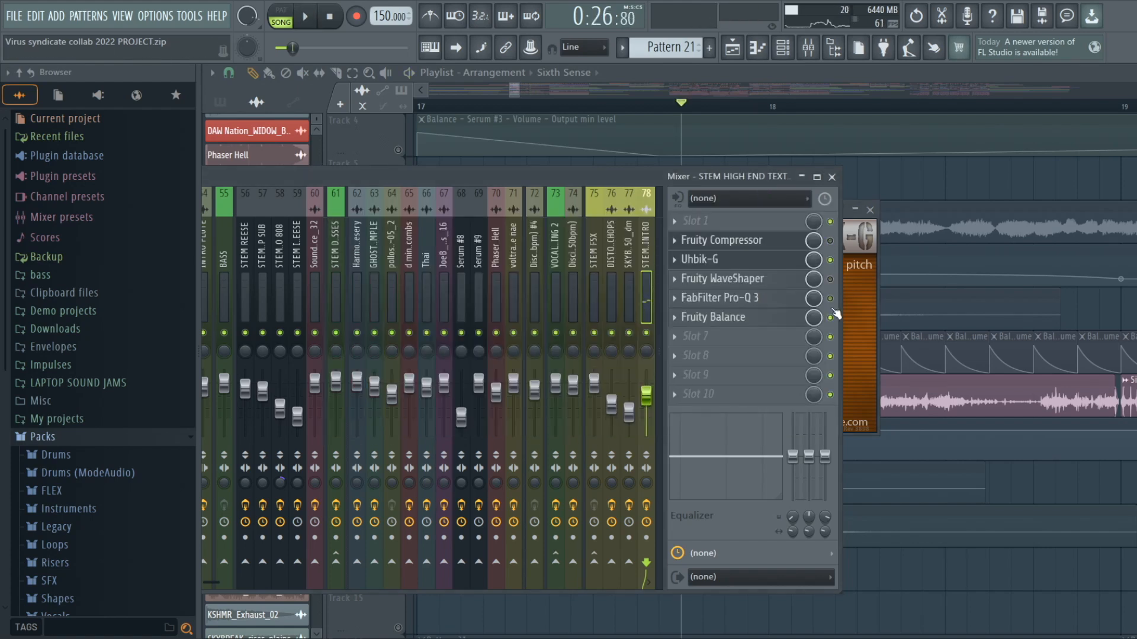
left_click(708, 260)
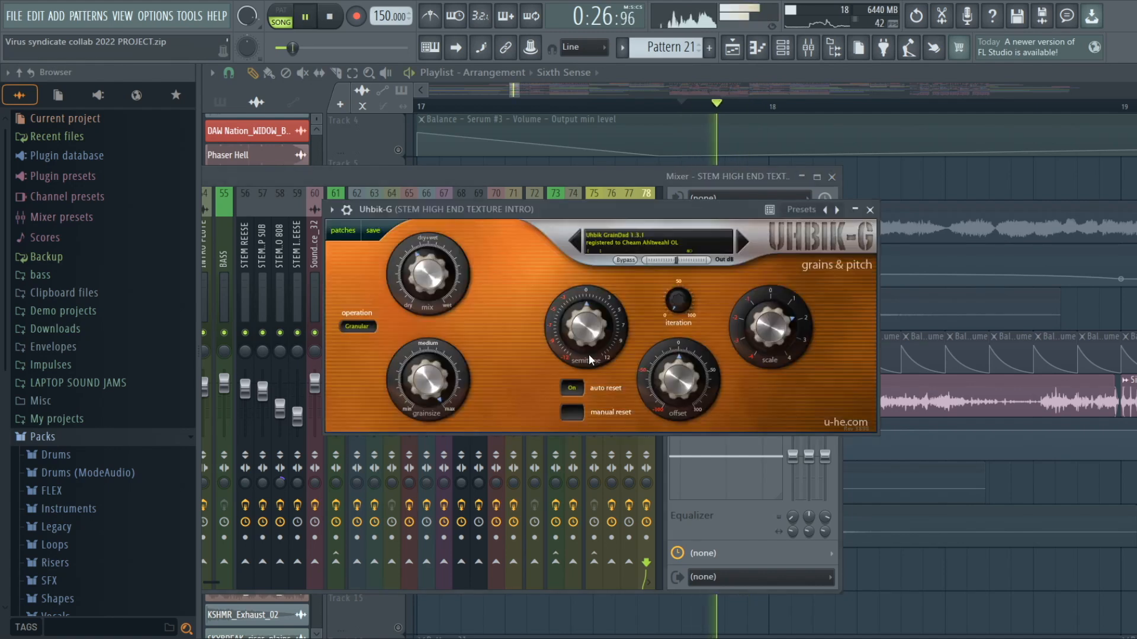
left_click(713, 178)
left_click(829, 259)
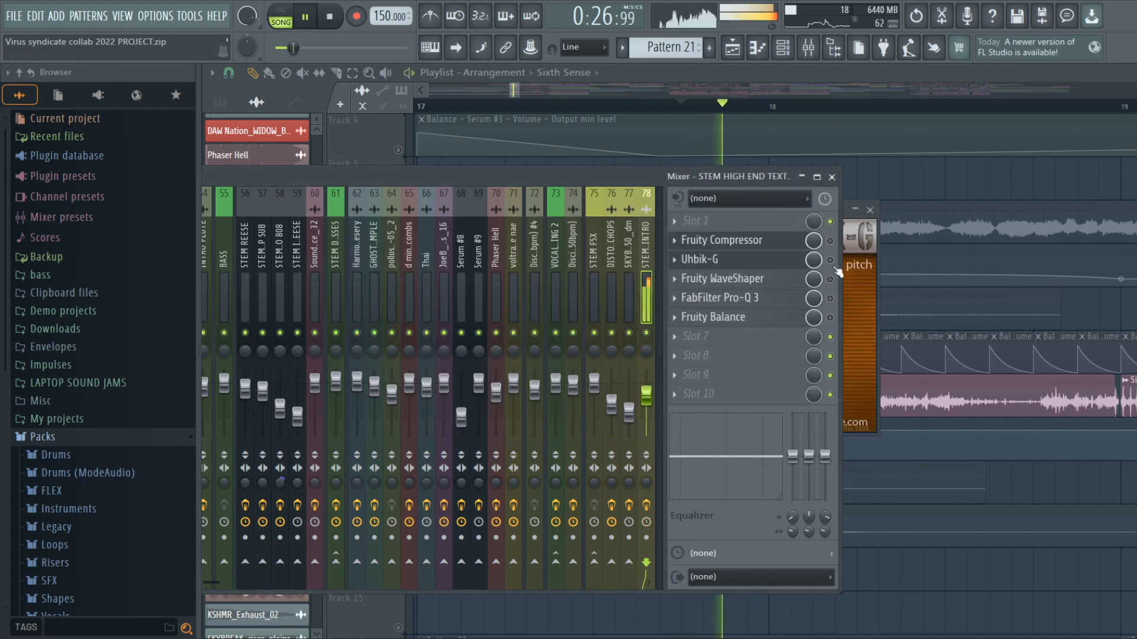
left_click(802, 264)
left_click(802, 265)
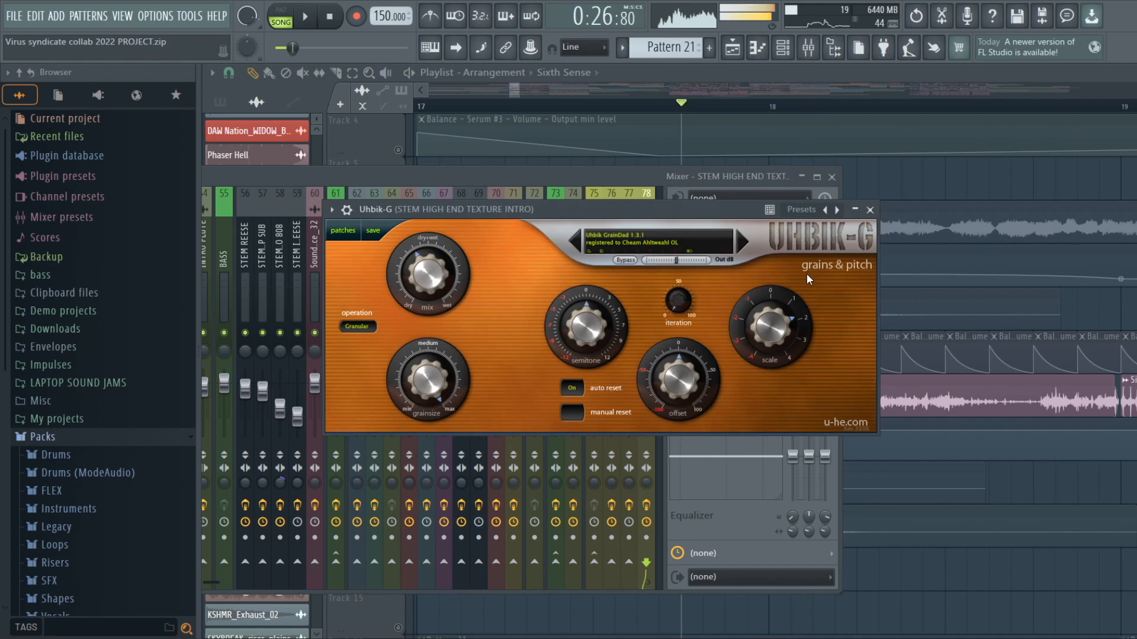
left_click(765, 176)
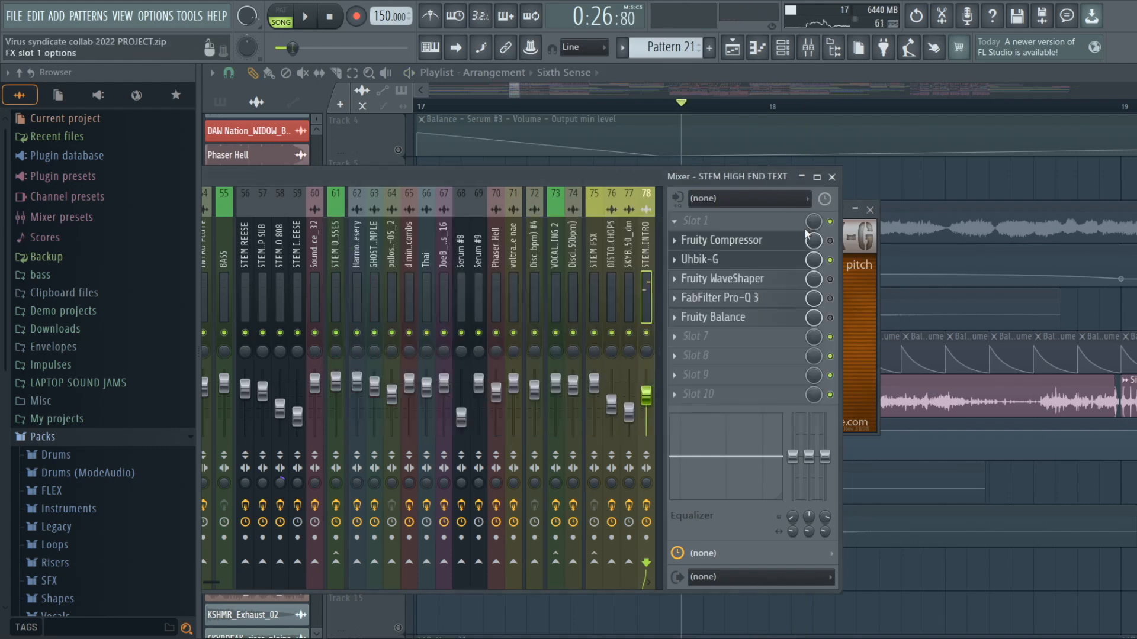
Step: Review the Fruity Compressor settings, then re-enable Fruity WaveShaper and show its curve and controls
left_click(769, 240)
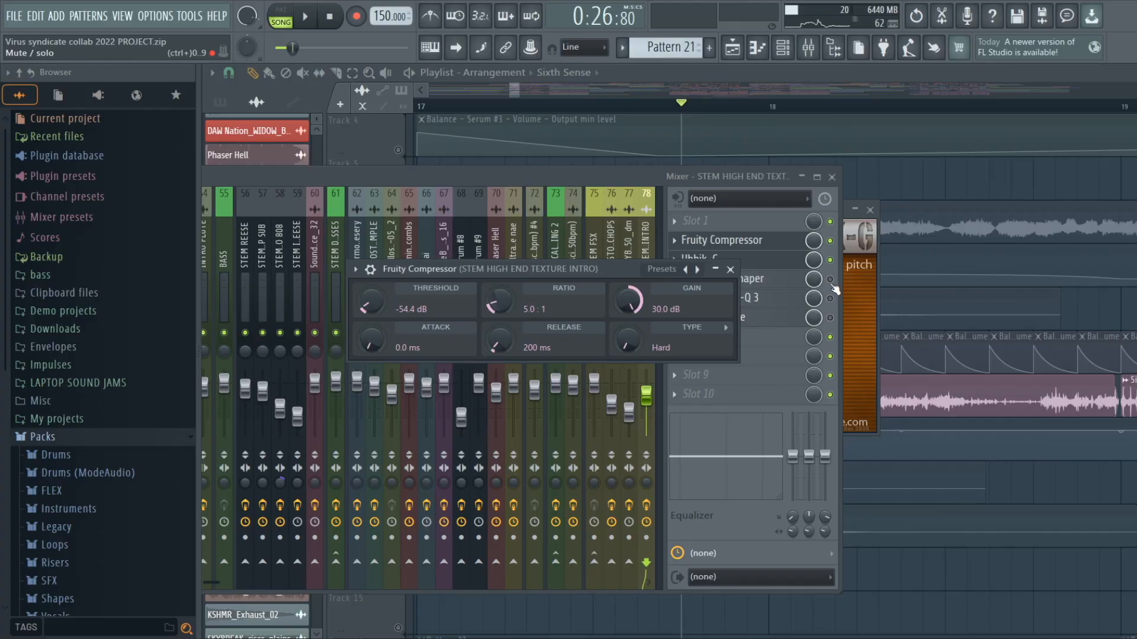
left_click(830, 280)
left_click(775, 281)
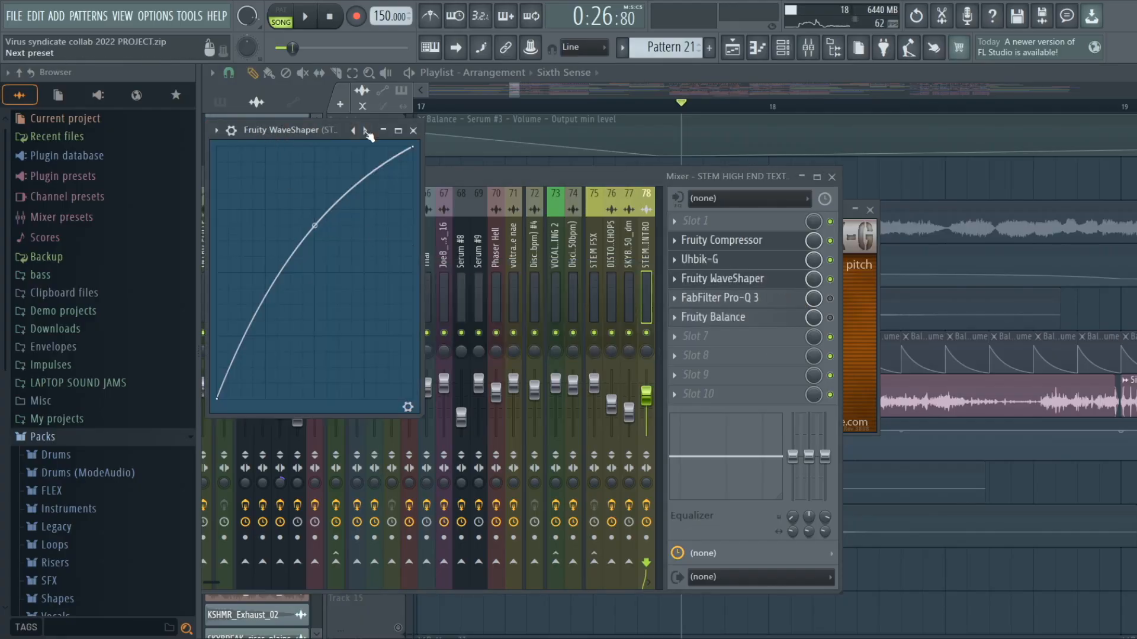
left_click(408, 406)
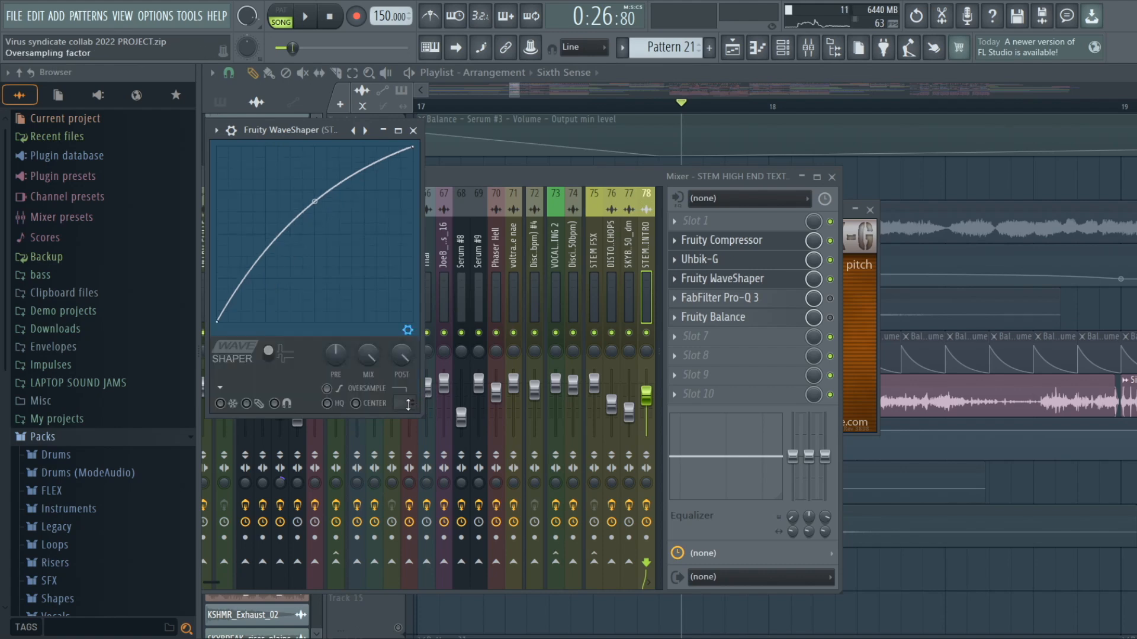
Step: Re-enable FabFilter Pro-Q 3 on the STEM HIGH END TEXTURE INTRO track and open its settings
left_click(830, 299)
left_click(775, 297)
mouse_move(808, 279)
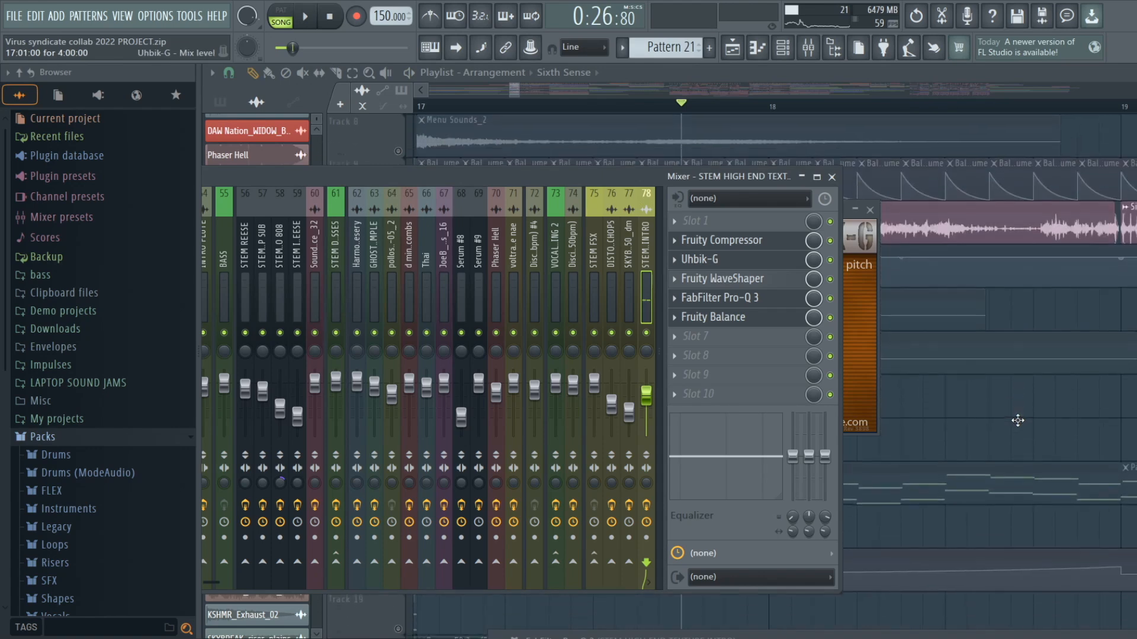
Step: Unmute Track 9's volume automation alongside the soloed Track 10 and listen to the Sixth Sense clip with it
scroll(976, 247, "down", 2)
left_click(399, 130)
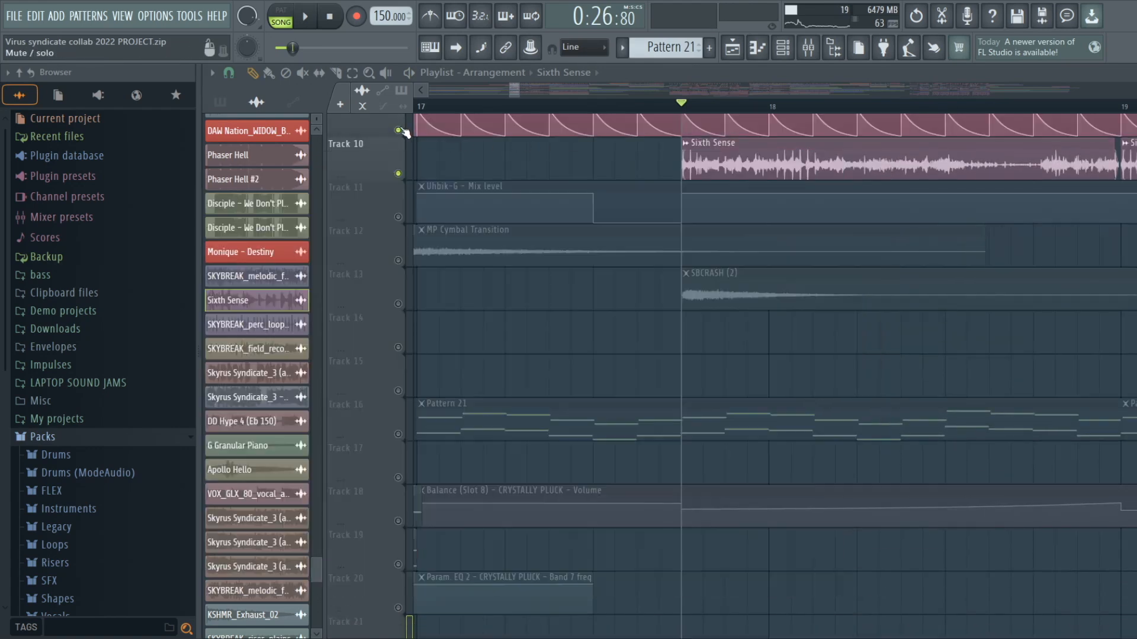
left_click(808, 47)
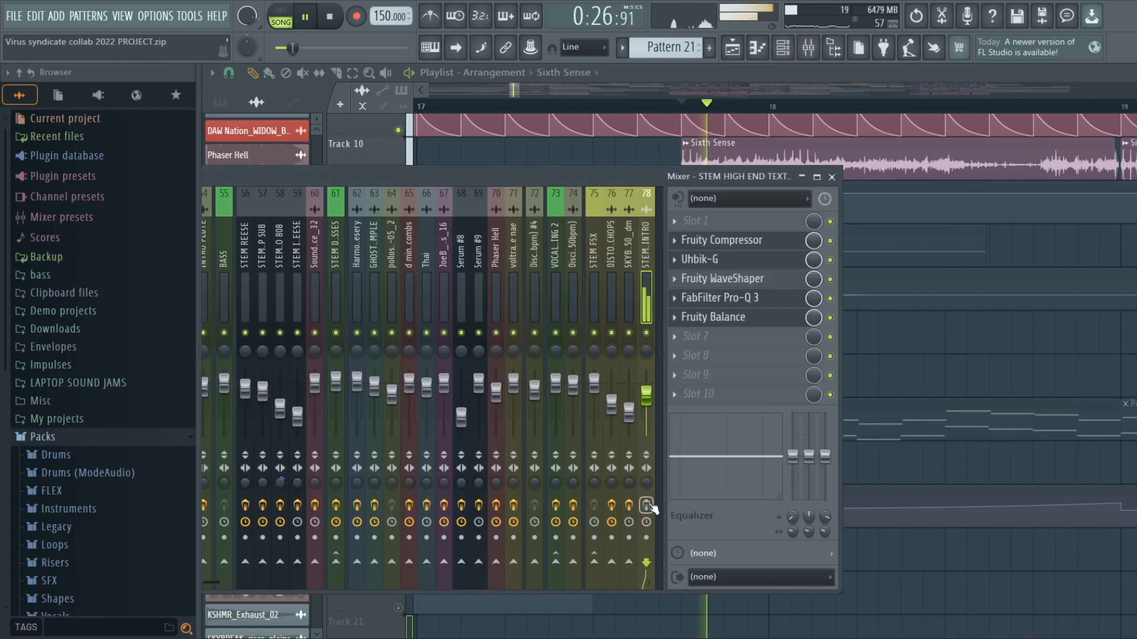
key("space")
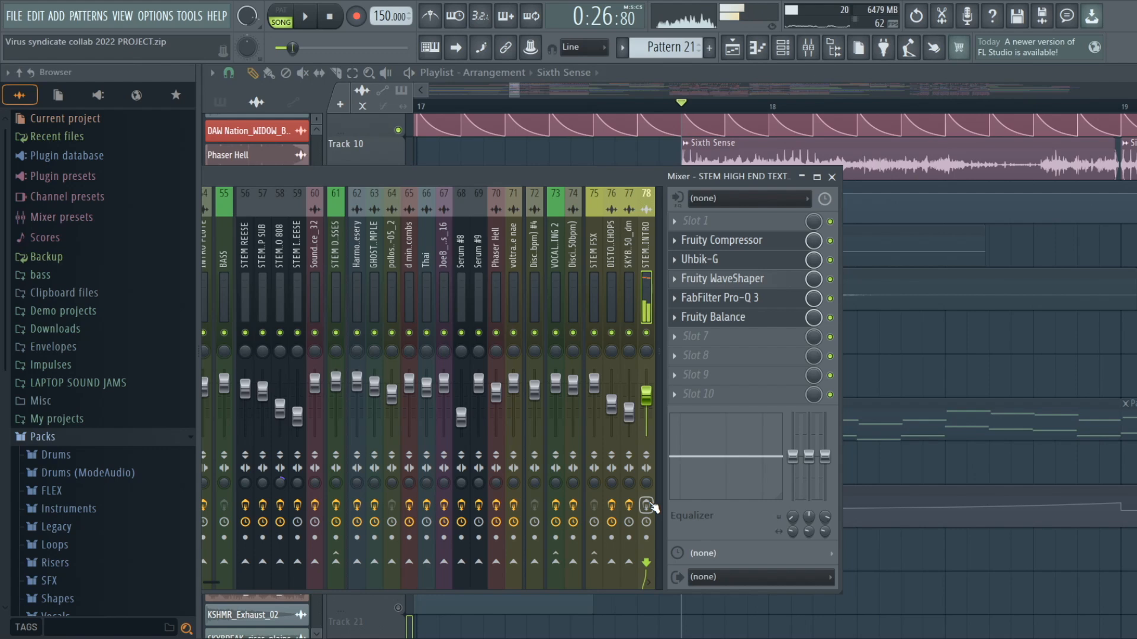
key("F9")
key("space")
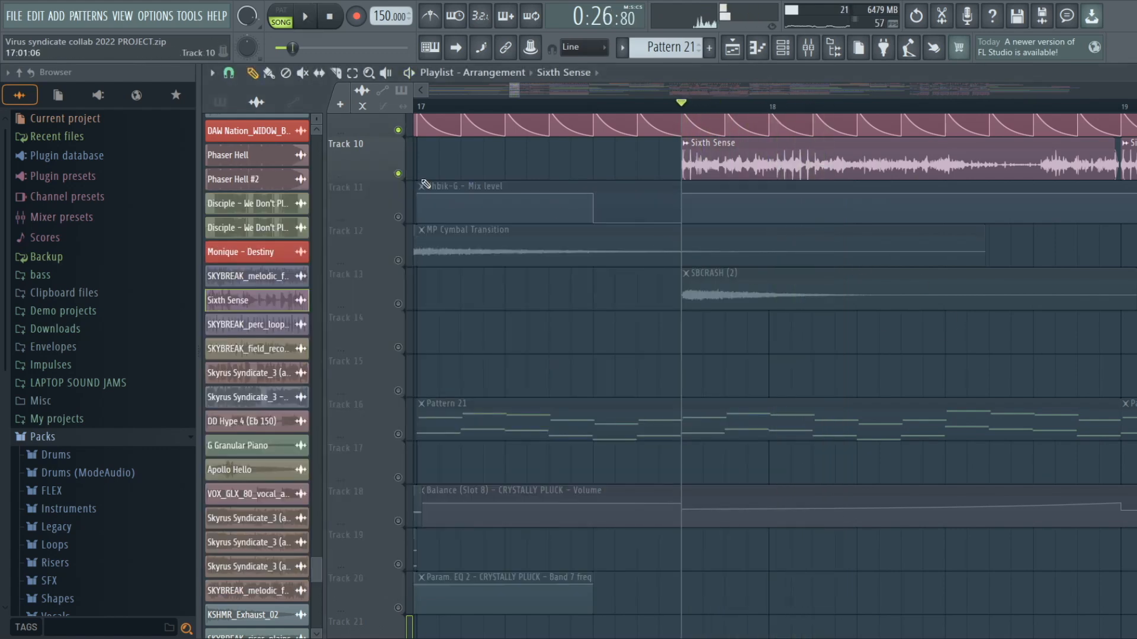
Step: Clear the track solo, mute Track 10 and listen to the arrangement without the Sixth Sense clips
right_click(401, 173)
scroll(390, 386, "up", 7)
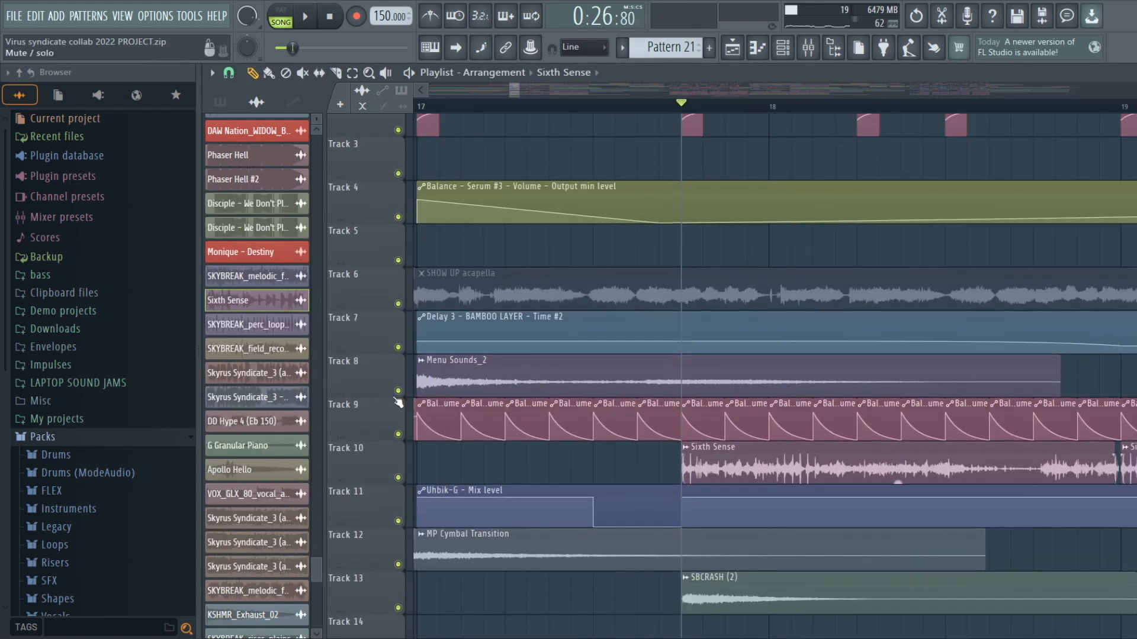
scroll(680, 108, "down", 5)
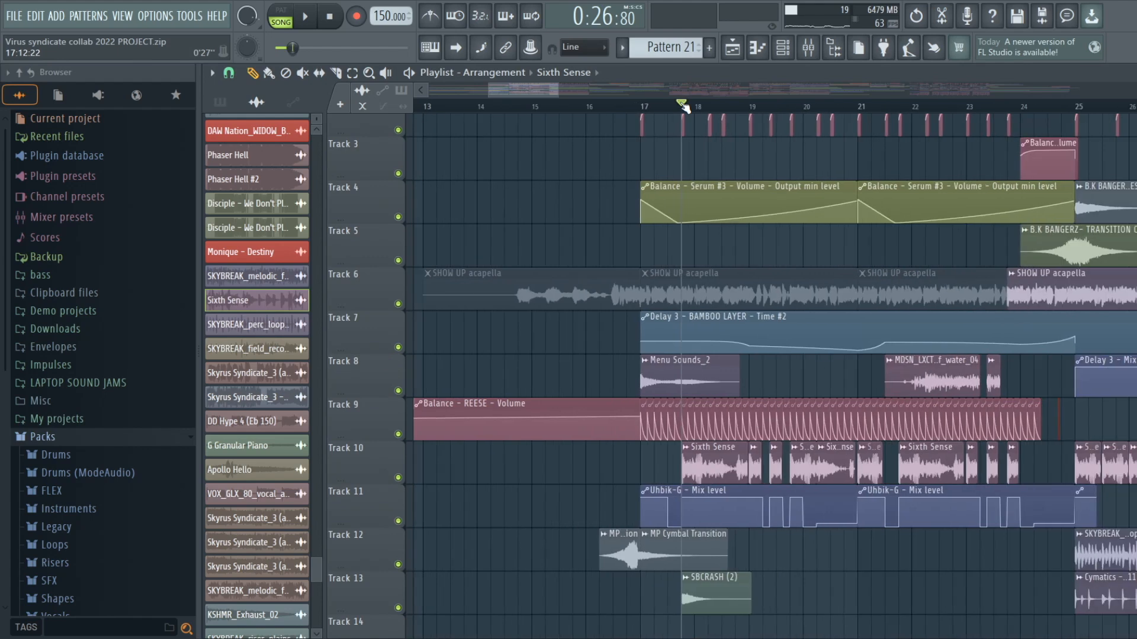
left_click(398, 478)
key("space")
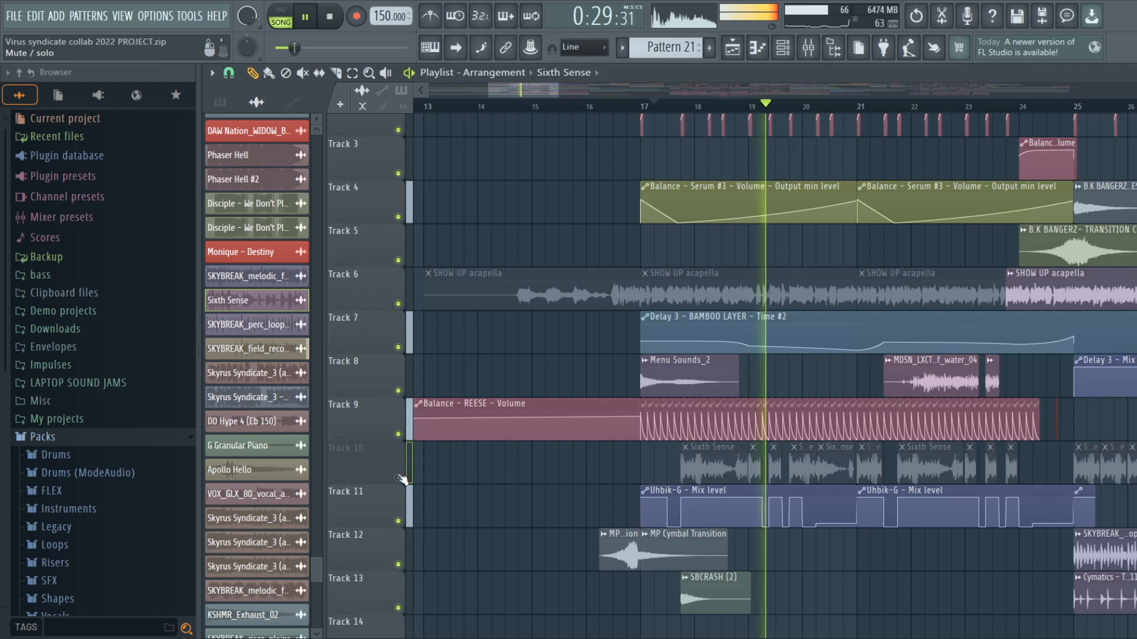
Step: Unmute Track 10 and play the same section with the Sixth Sense clips included
key("space")
left_click(398, 478)
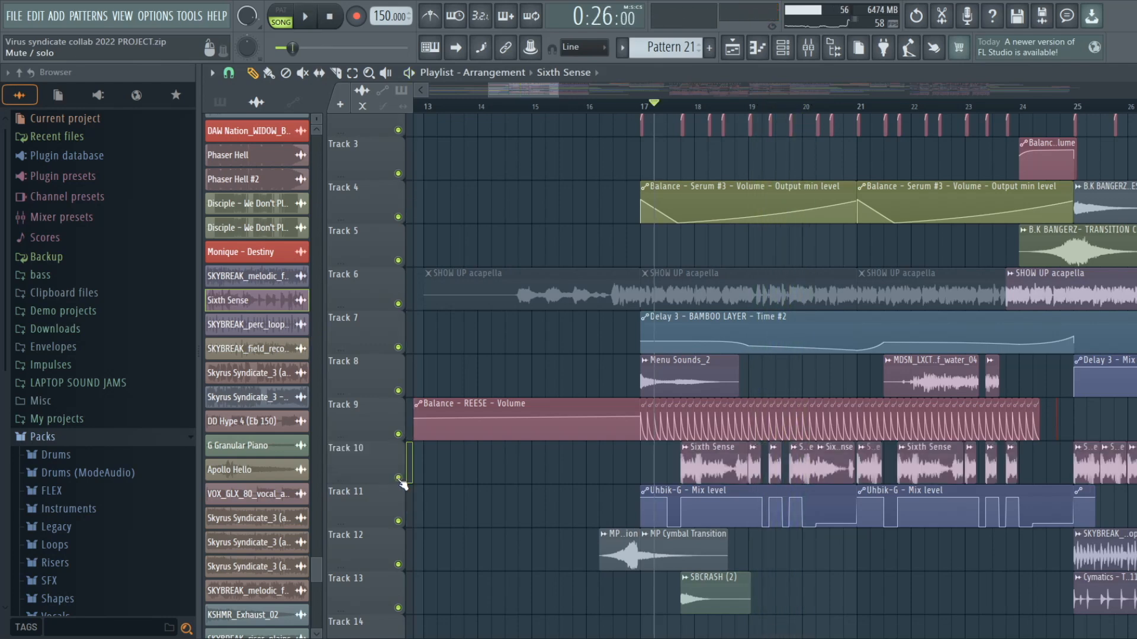
scroll(687, 109, "up", 3)
key("space")
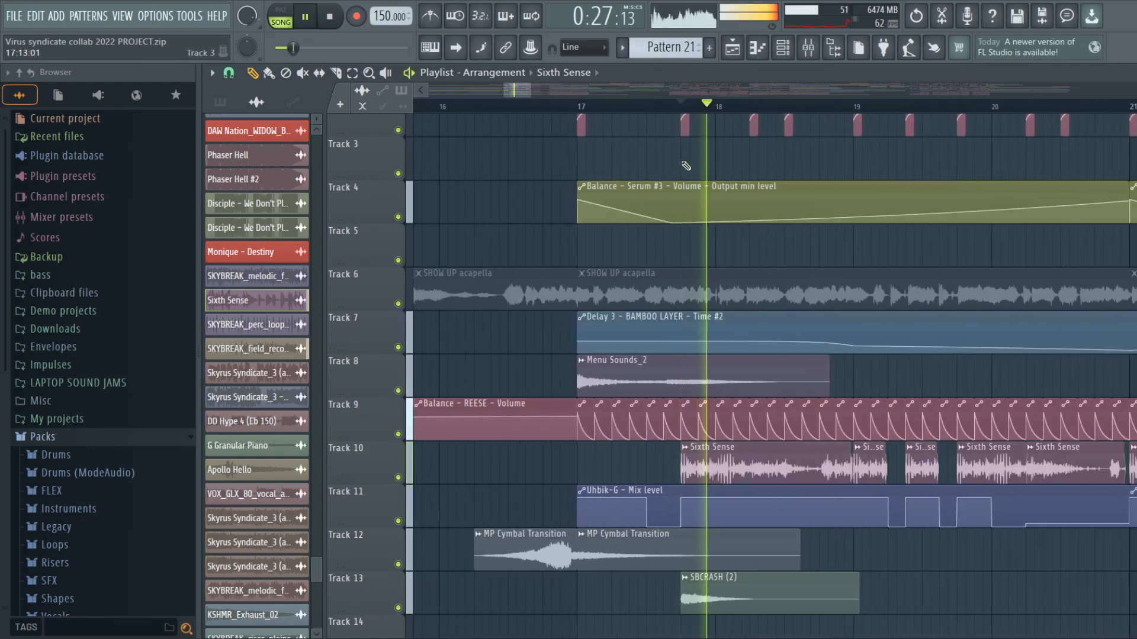
key("space")
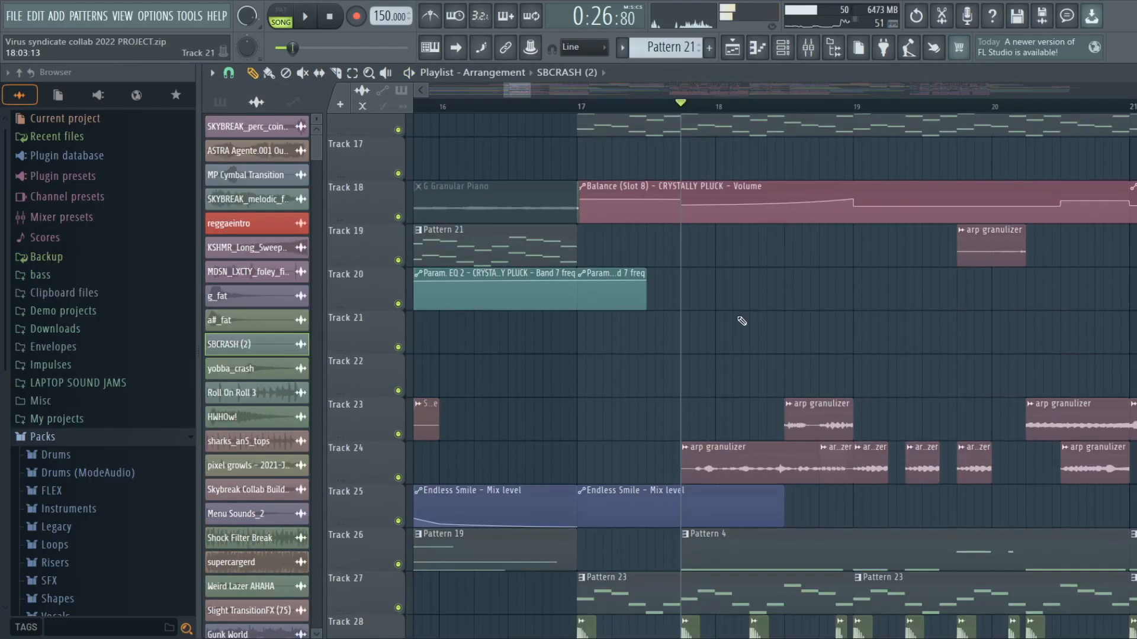
Step: Solo Tracks 23 and 24, play the arp granulizer clips and open the clip's channel settings
scroll(742, 321, "down", 2)
right_click(398, 390)
left_click(398, 347)
key("space")
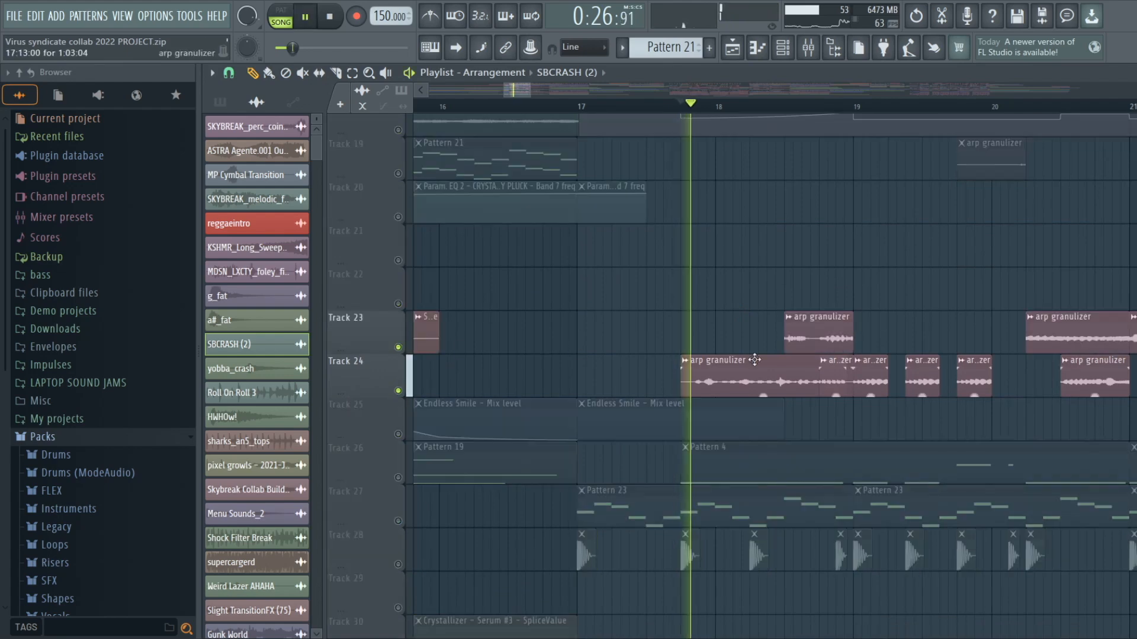
double_click(754, 359)
Step: Display the Unsorted group in the Channel rack down to its last channels and stop playback
key("F6")
left_click(586, 189)
left_click(556, 248)
scroll(707, 340, "down", 4)
key("space")
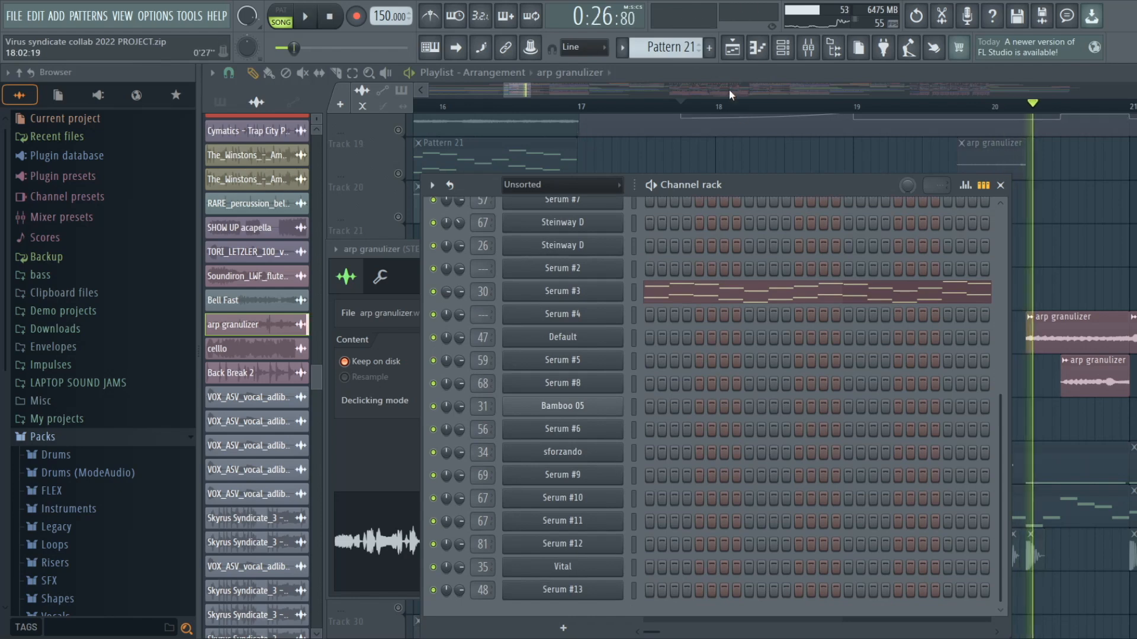
Step: Create Pattern 38 with a new Serum instance and set its Env 1 to 267 ms decay and -oo dB sustain
left_click(709, 48)
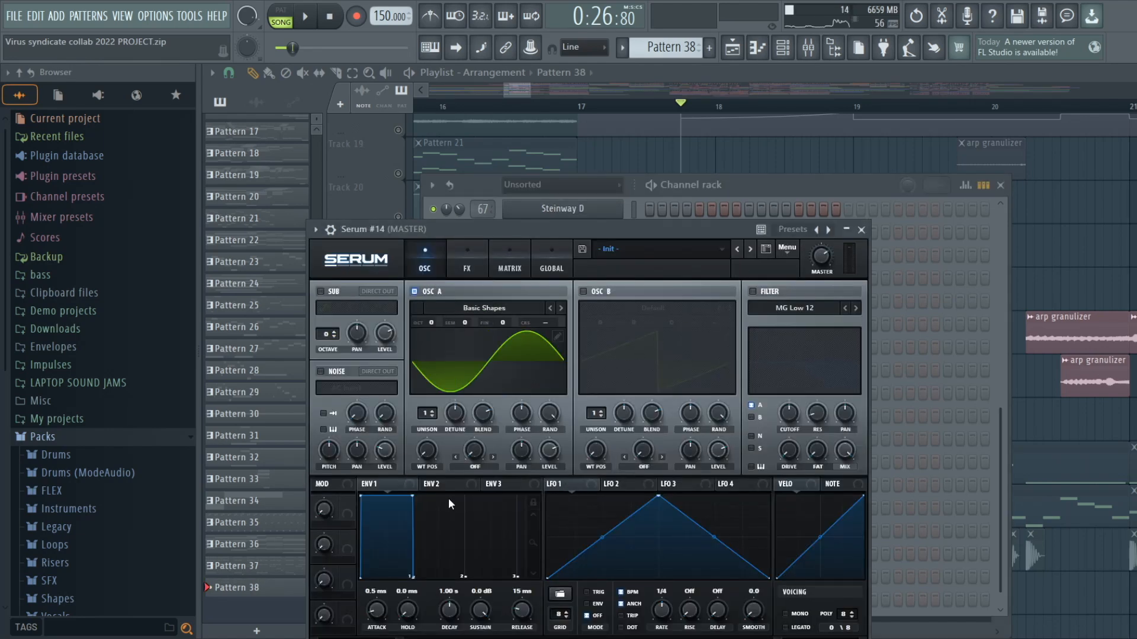
left_click_drag(413, 500, 365, 609)
left_click(897, 506)
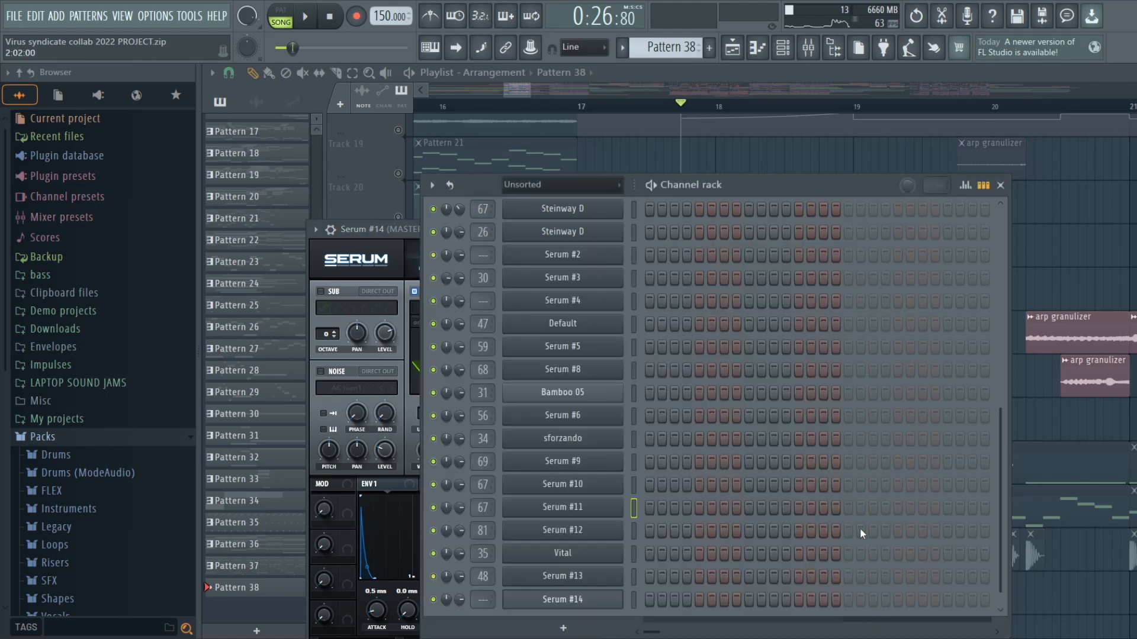
Step: Draw a short chord of D3, F3, A3, C4 and E4 at the start of the new Serum's piano roll
key("F7")
mouse_move(348, 360)
left_mouse_down()
mouse_move(274, 384)
mouse_move(221, 112)
mouse_move(210, 219)
left_mouse_up()
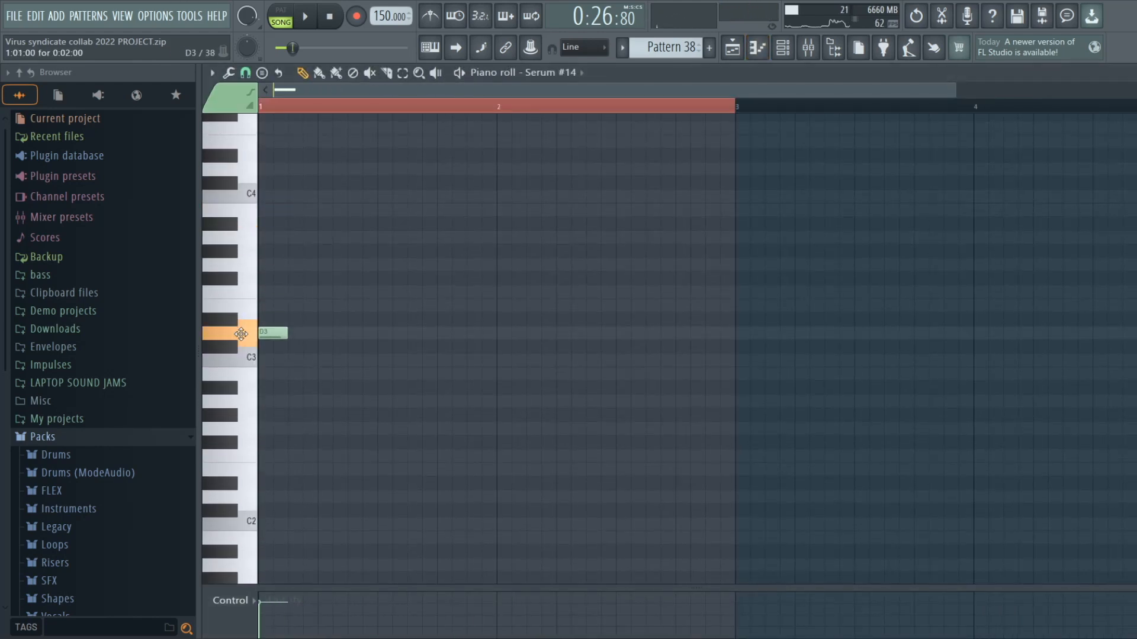
left_click_drag(272, 227, 258, 239)
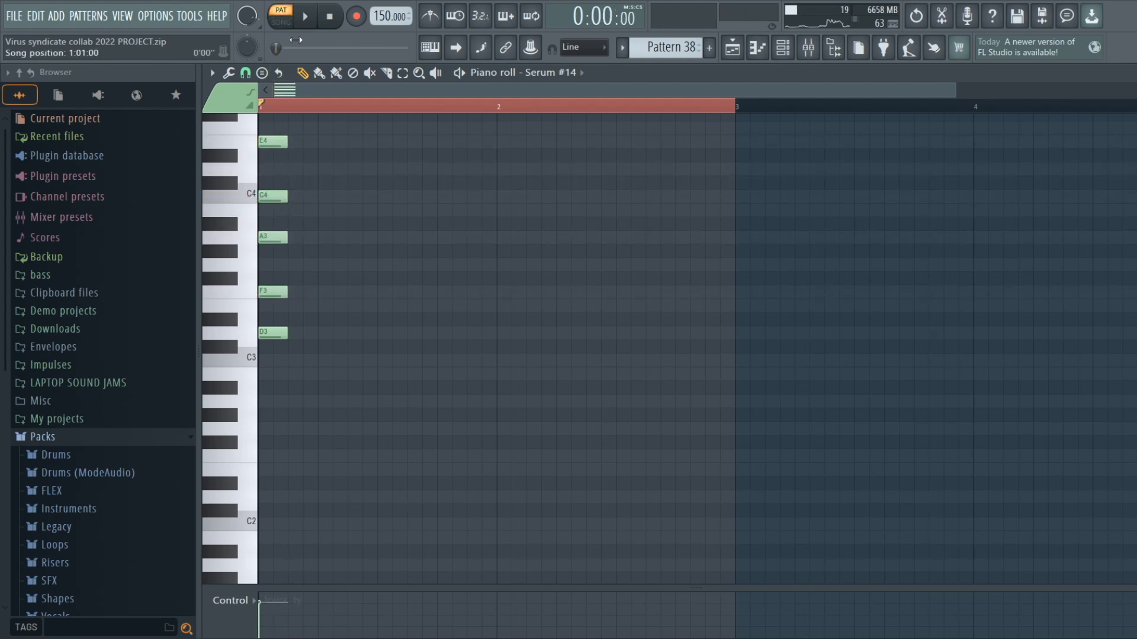
Step: Raise the chord one octave, stack a copy another octave higher at the same position and listen to it
key("ctrl+a")
key("ctrl+Up")
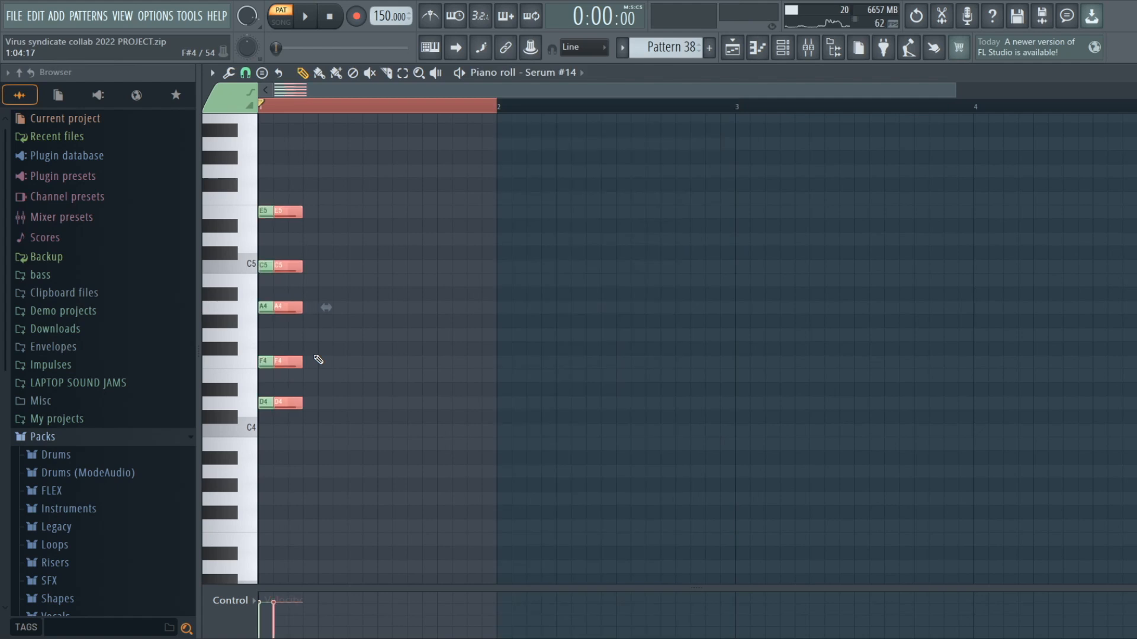
key("ctrl+Up")
key("space")
key("space")
key("space")
left_click(766, 200, "ctrl")
key("space")
key("space")
key("space")
key("space")
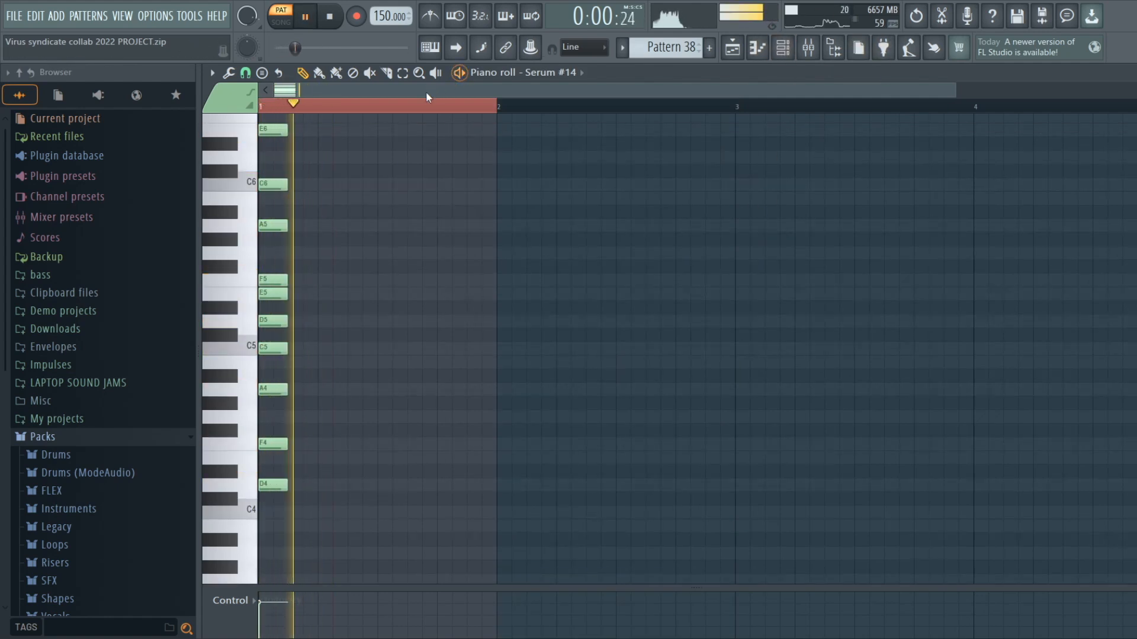
key("space")
Step: Repeat the stacked chord end to end until eight copies fill bar 1
left_click(409, 107)
key("ctrl+b")
key("ctrl+b")
key("ctrl+b")
key("ctrl+b")
key("ctrl+b")
key("ctrl+b")
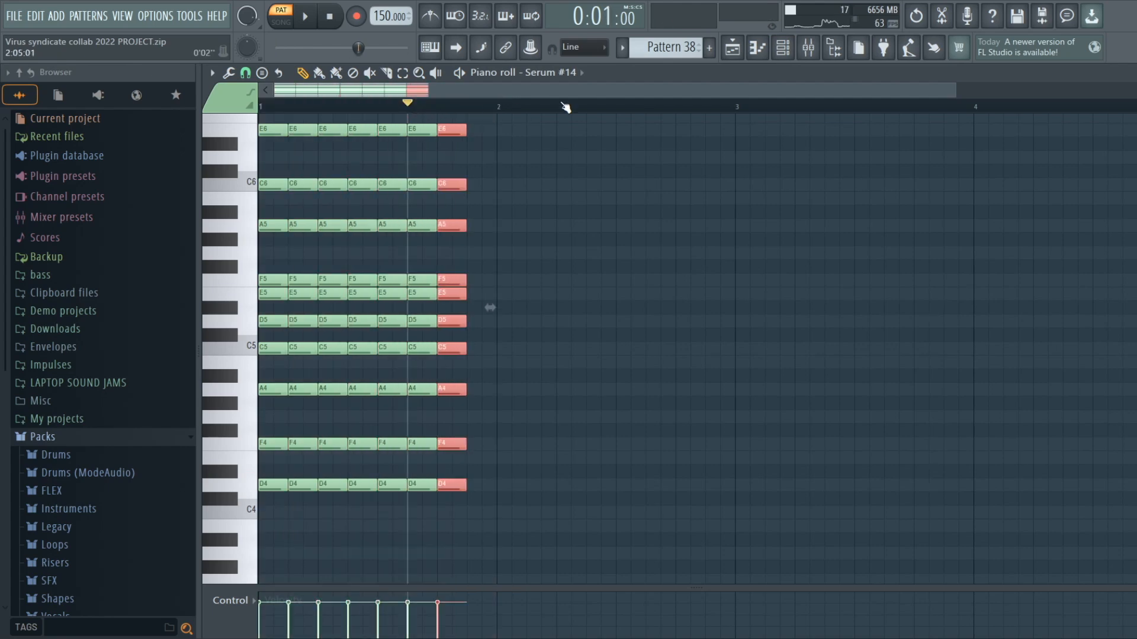
key("ctrl+b")
Step: Bring up the new Serum's window and listen to the repeated chord pattern
left_click(782, 47)
key("space")
left_click(554, 594)
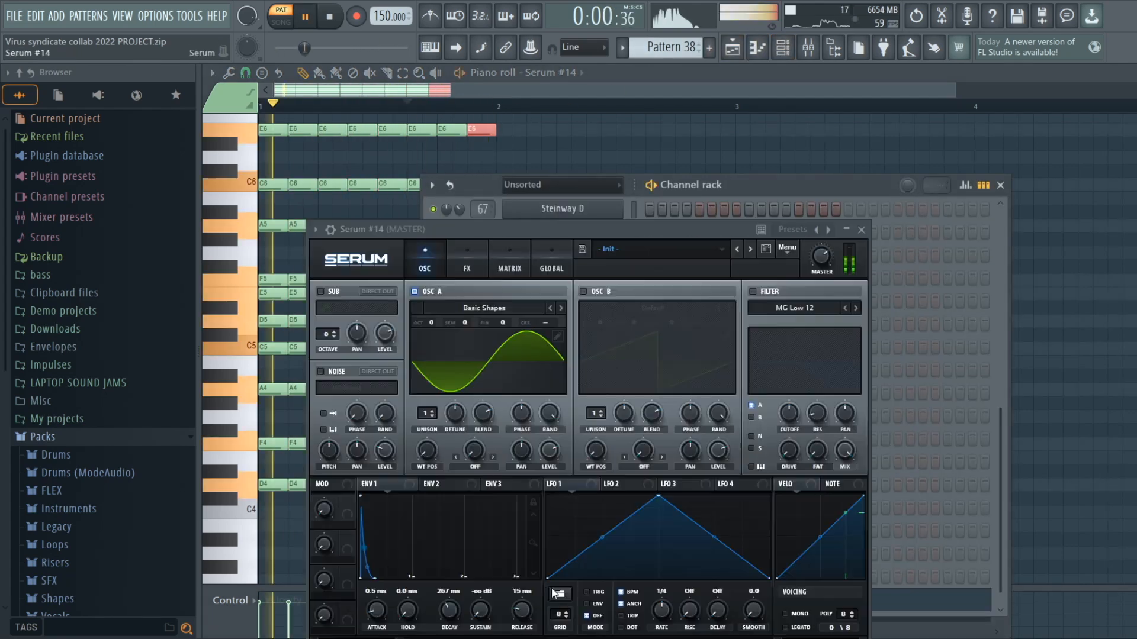
key("space")
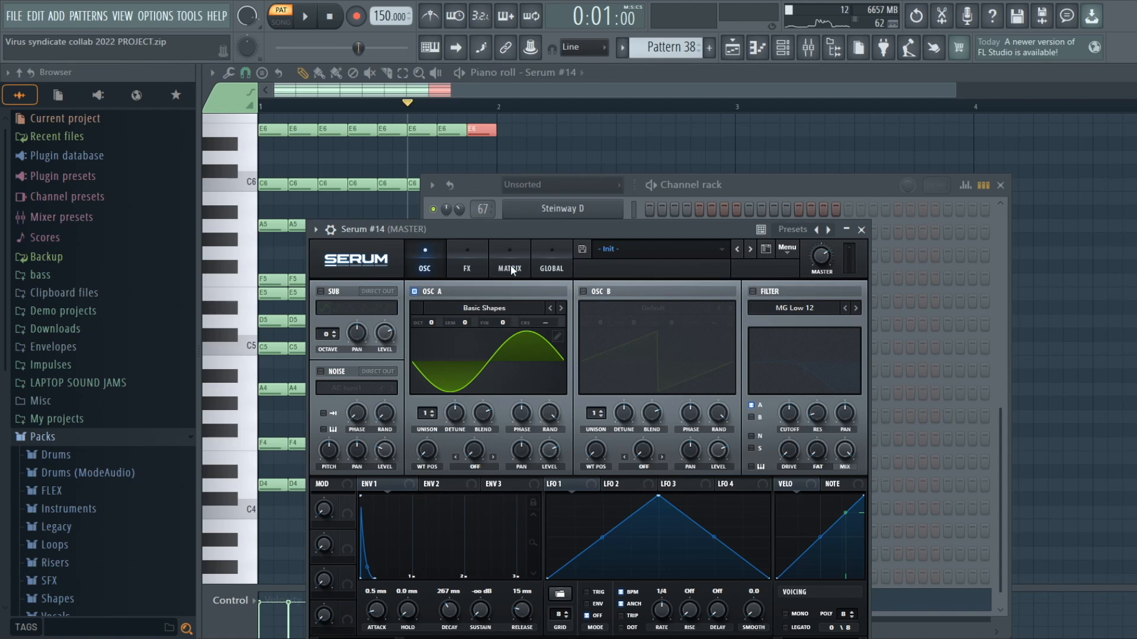
key("space")
Step: Set the Serum channel's arpeggiator to random direction with a range of 5 and a time of 0:12
left_click(339, 228)
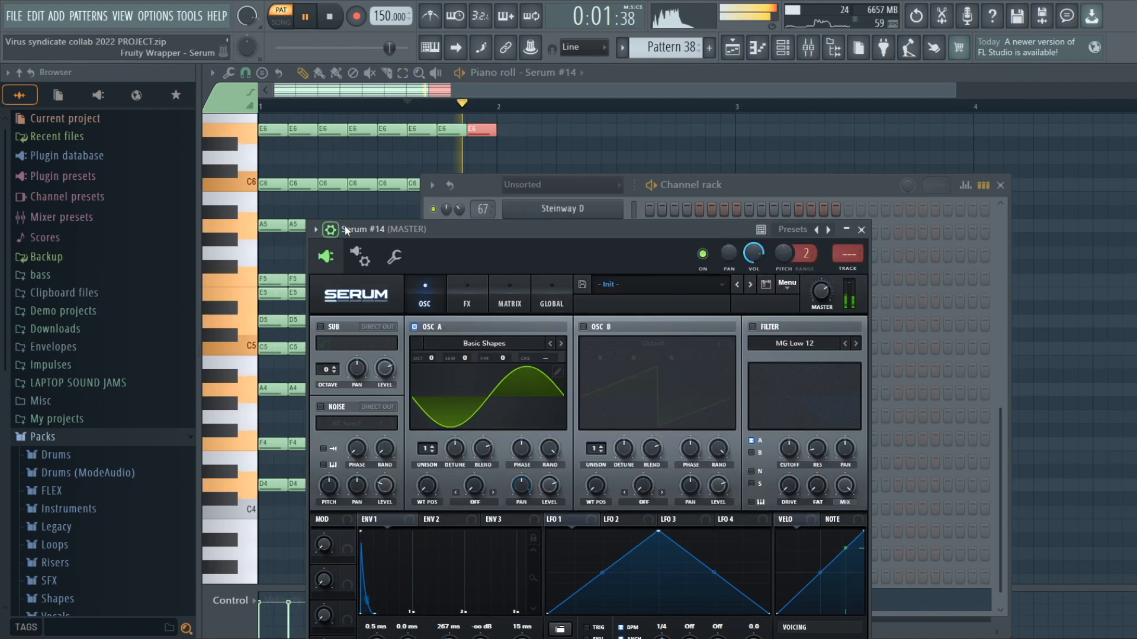
key("space")
left_click(360, 252)
left_click_drag(388, 232, 404, 188)
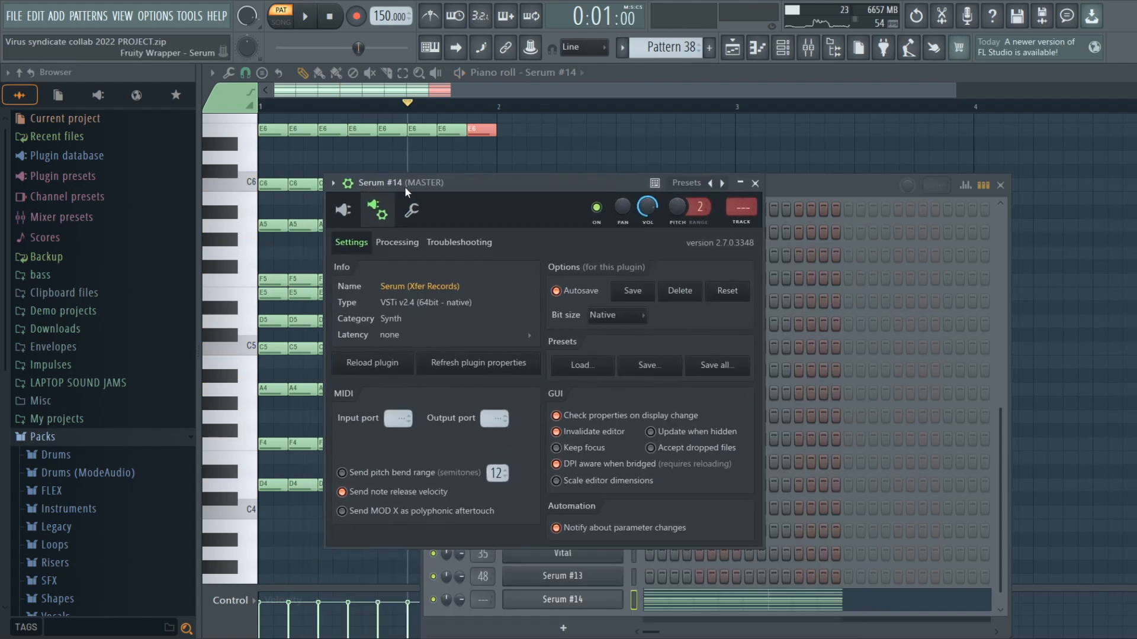
left_click(408, 213)
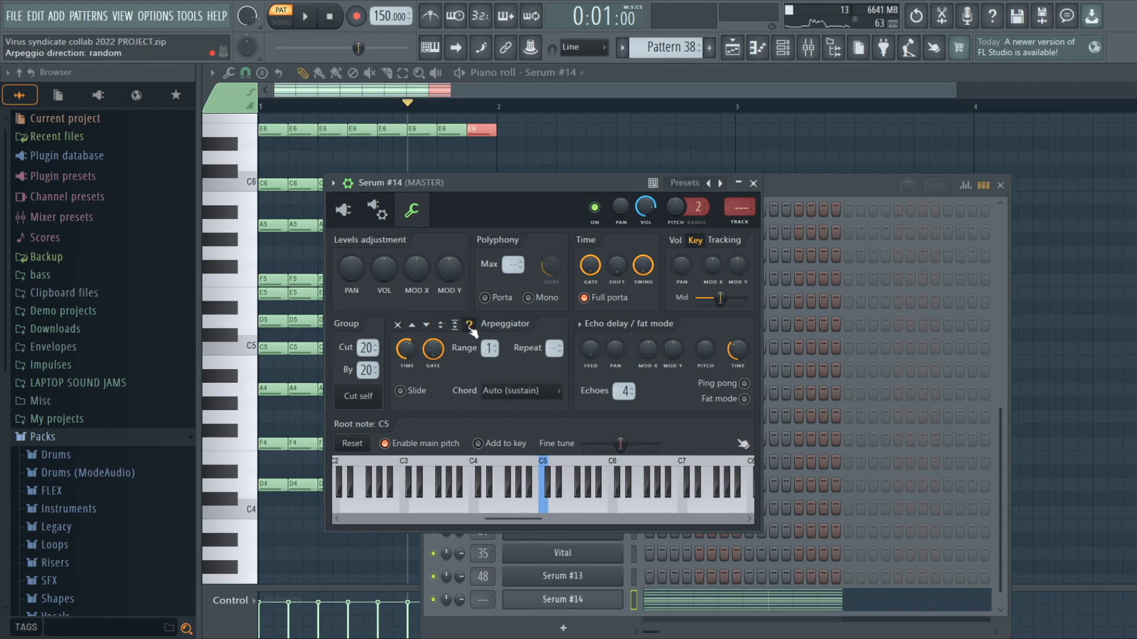
key("space")
left_click_drag(490, 349, 490, 327)
mouse_move(407, 349)
left_mouse_down()
mouse_move(404, 365)
mouse_move(402, 348)
left_mouse_up()
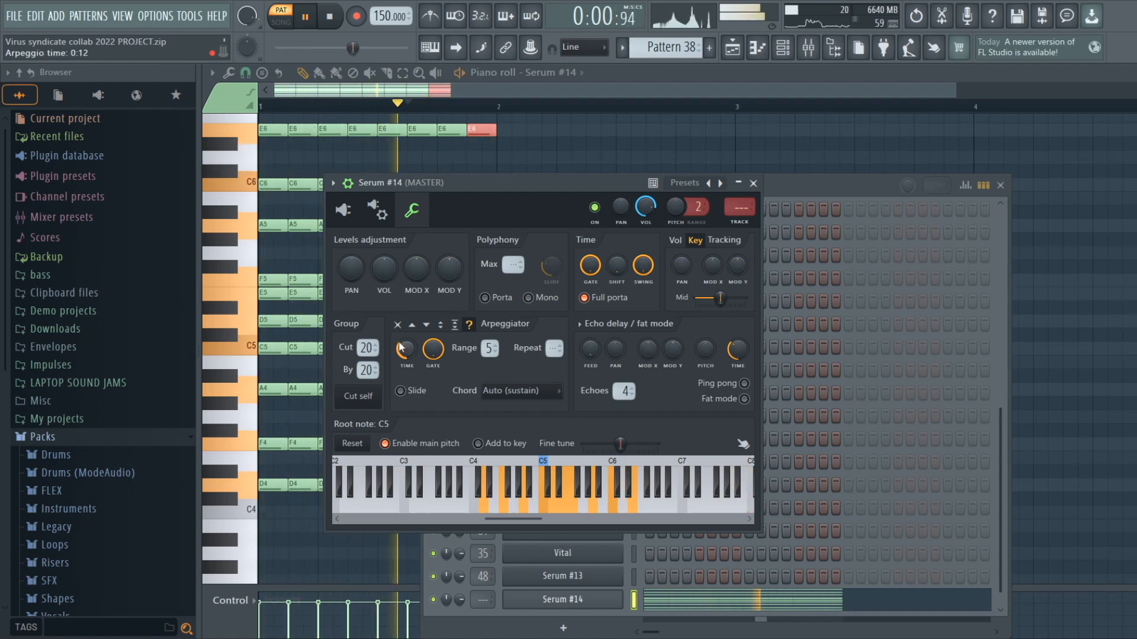
Step: Load Edison on the new Serum's mixer track and record the arpeggiated pattern into it
left_click(808, 48)
key("space")
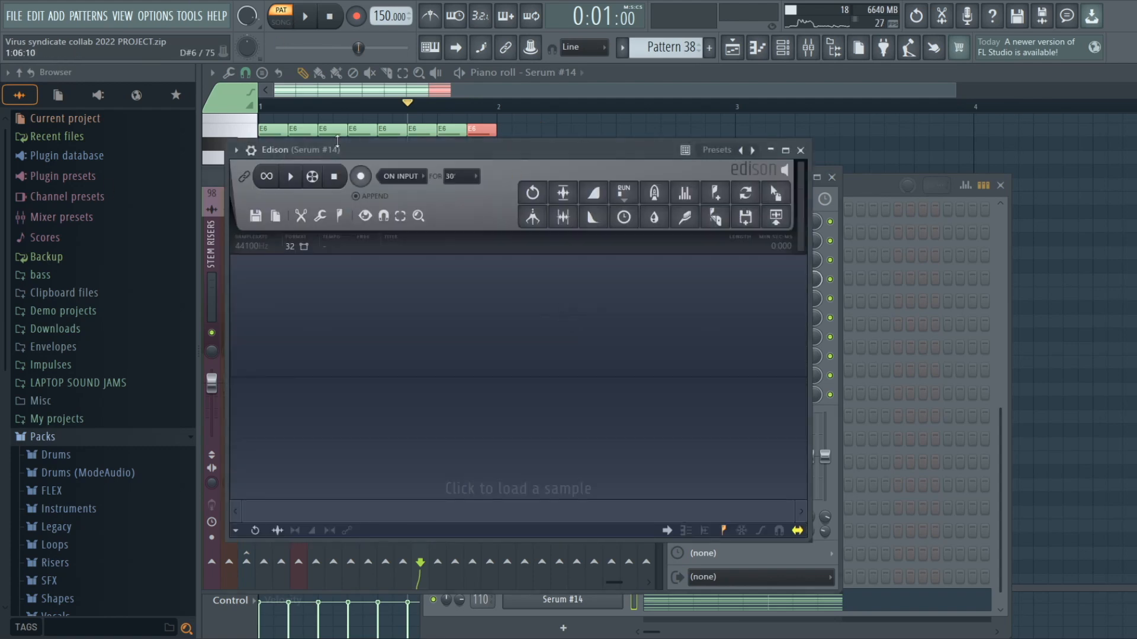
left_click(324, 24)
left_click(310, 20)
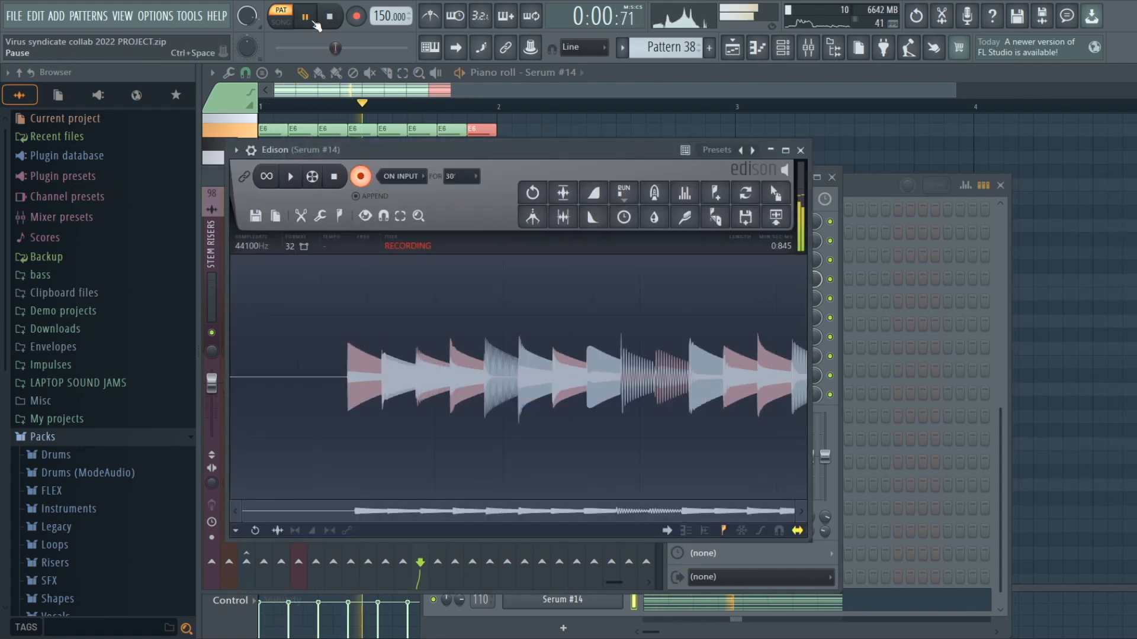
left_click(310, 20)
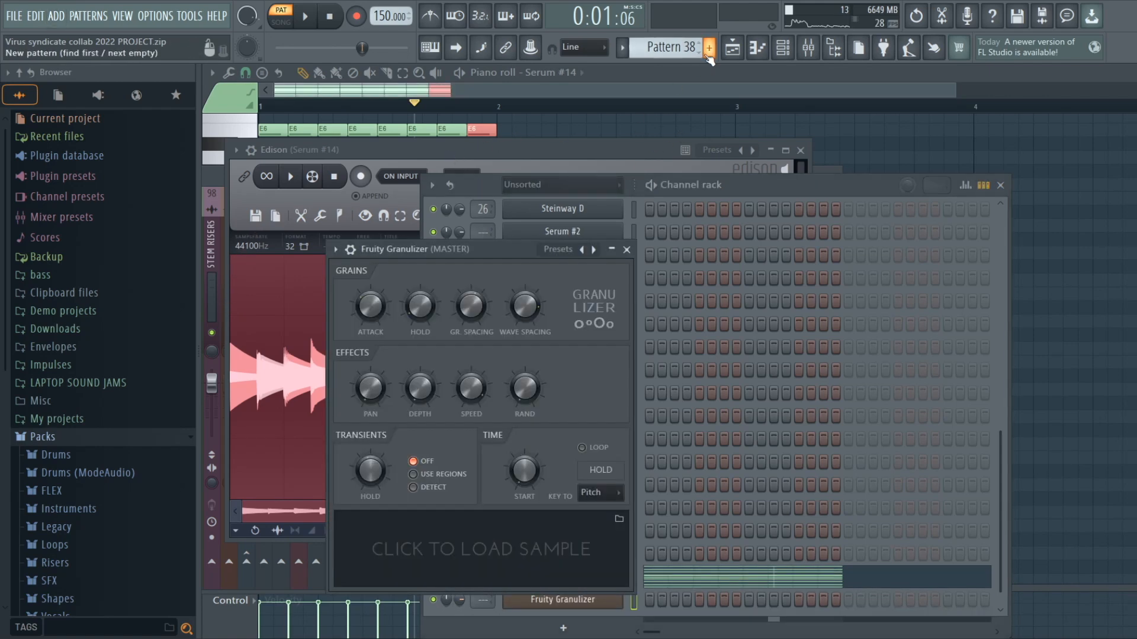
Step: Create Pattern 39 and load the Edison recording into a new Fruity Granulizer channel
left_click(709, 48)
left_click(577, 150)
left_click_drag(773, 194, 557, 535)
right_click(600, 603)
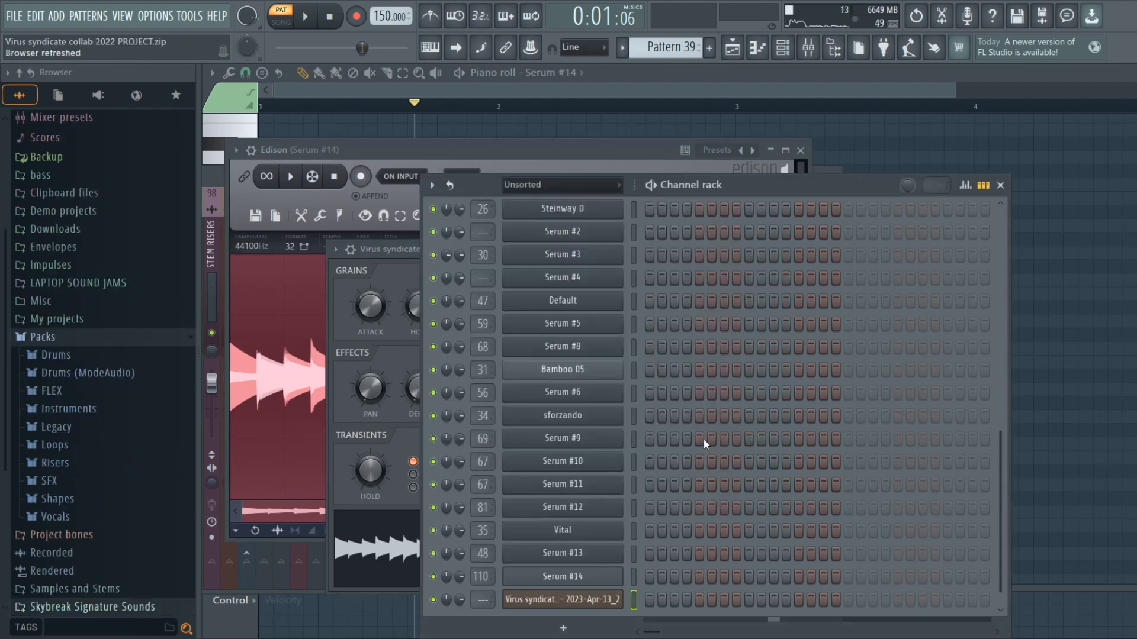
Step: Draw a C5 note about two bars long at the start of the Granulizer's piano roll
key("F7")
left_click_drag(294, 484, 580, 342)
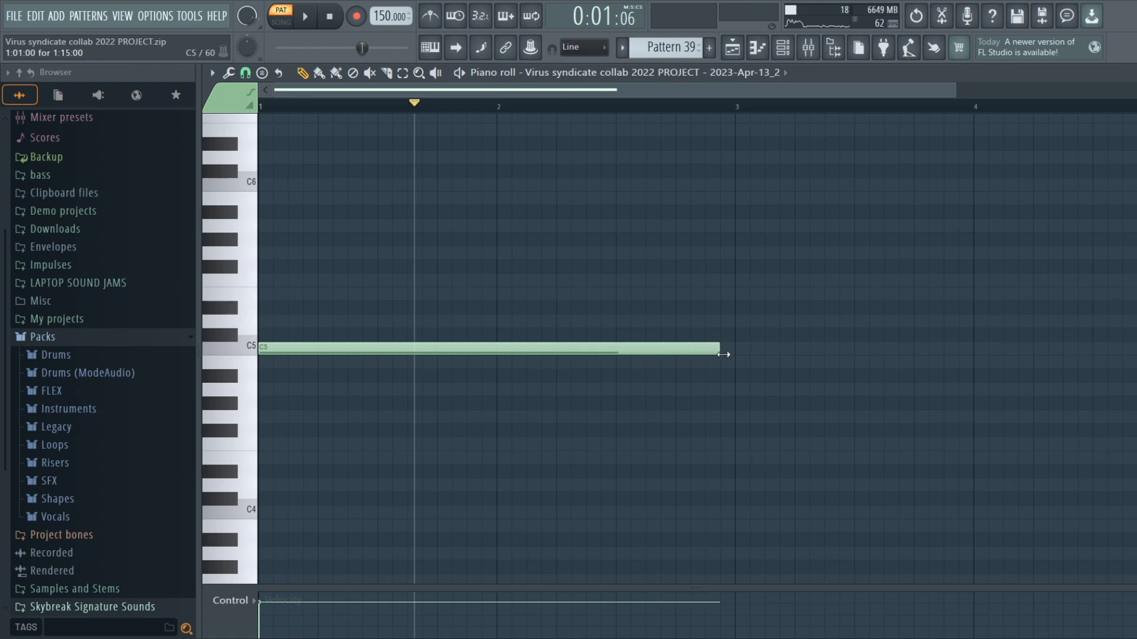
key("F6")
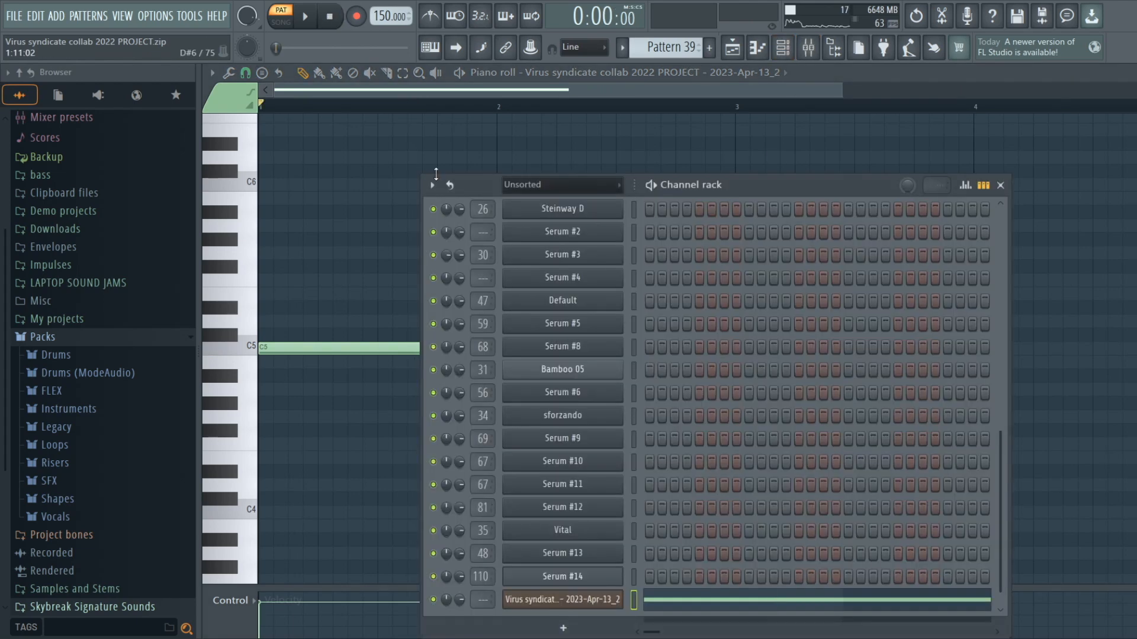
Step: Audition the Granulizer note while setting wave spacing to 18% and grain spacing to 120%
left_click(611, 601)
key("space")
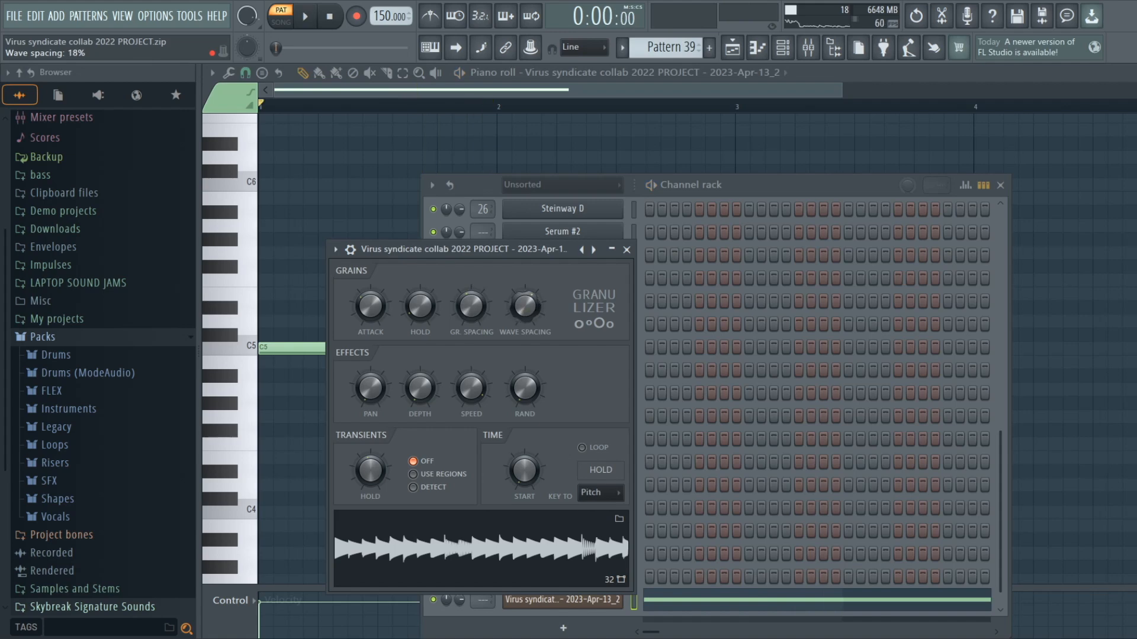
key("space")
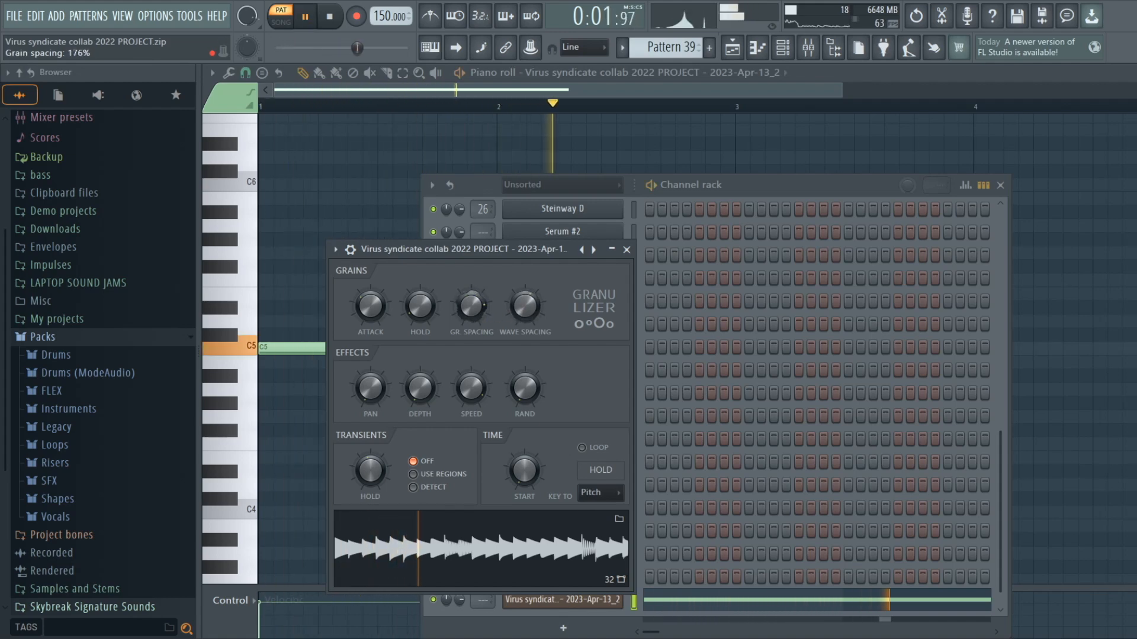
left_click_drag(472, 306, 471, 341)
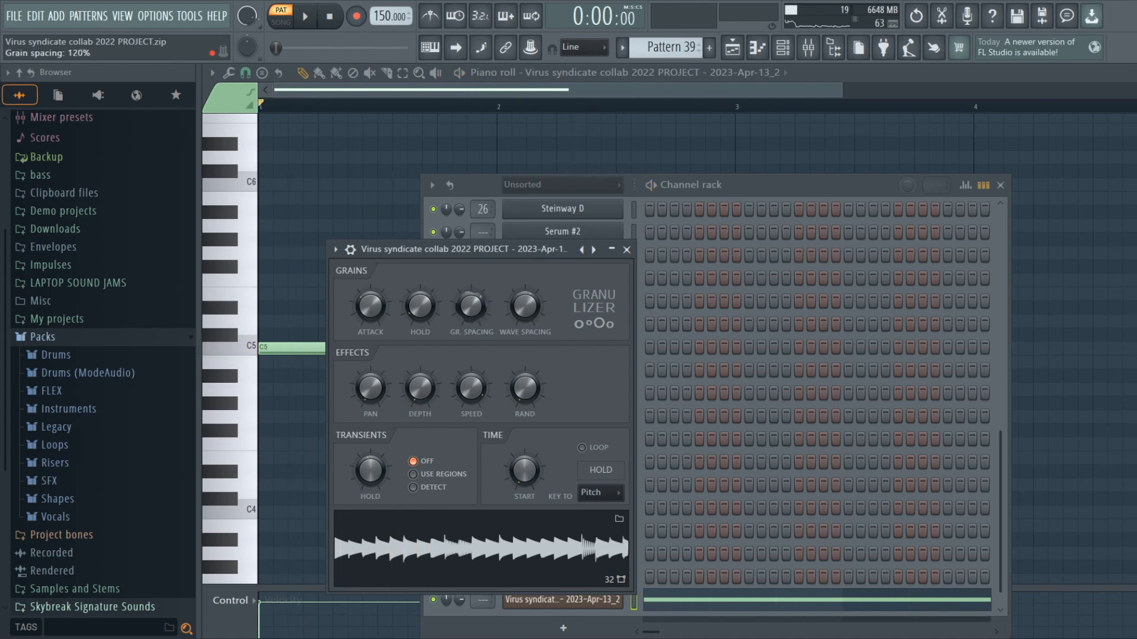
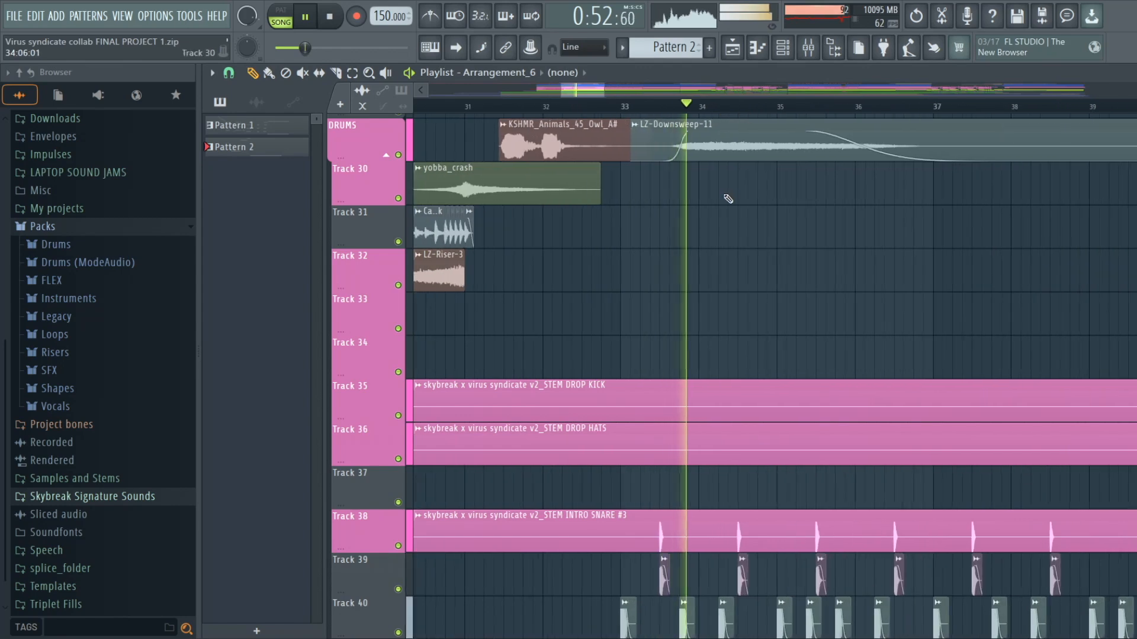
Step: Stop playback and place the playhead near bar 34 over the intro drum tracks
key("space")
left_click(702, 116)
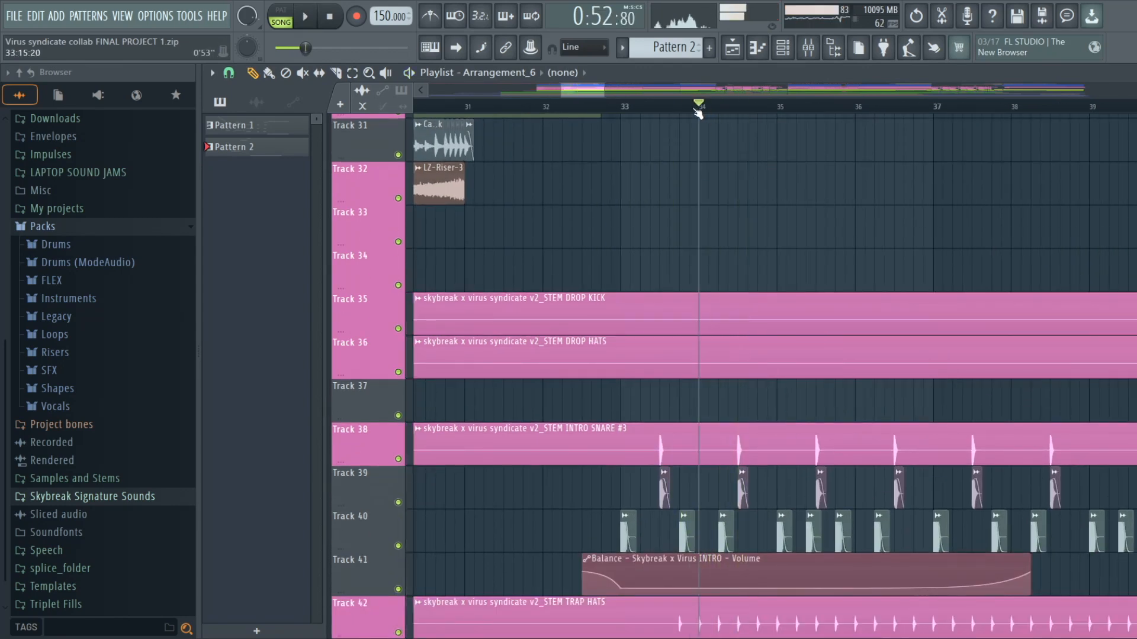
scroll(702, 116, "up", 3)
scroll(744, 248, "down", 1)
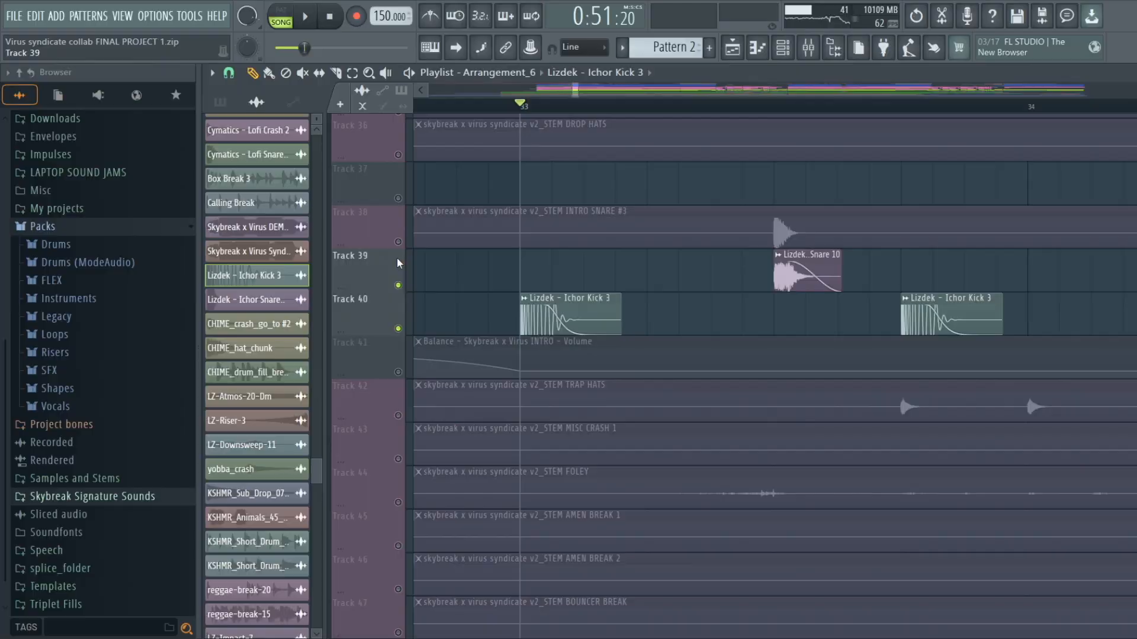
Step: Isolate STEM INTRO SNARE #3 on Track 38, add the Lizdek Ichor Snare 10 on Track 39 and play both layers
left_click(402, 247)
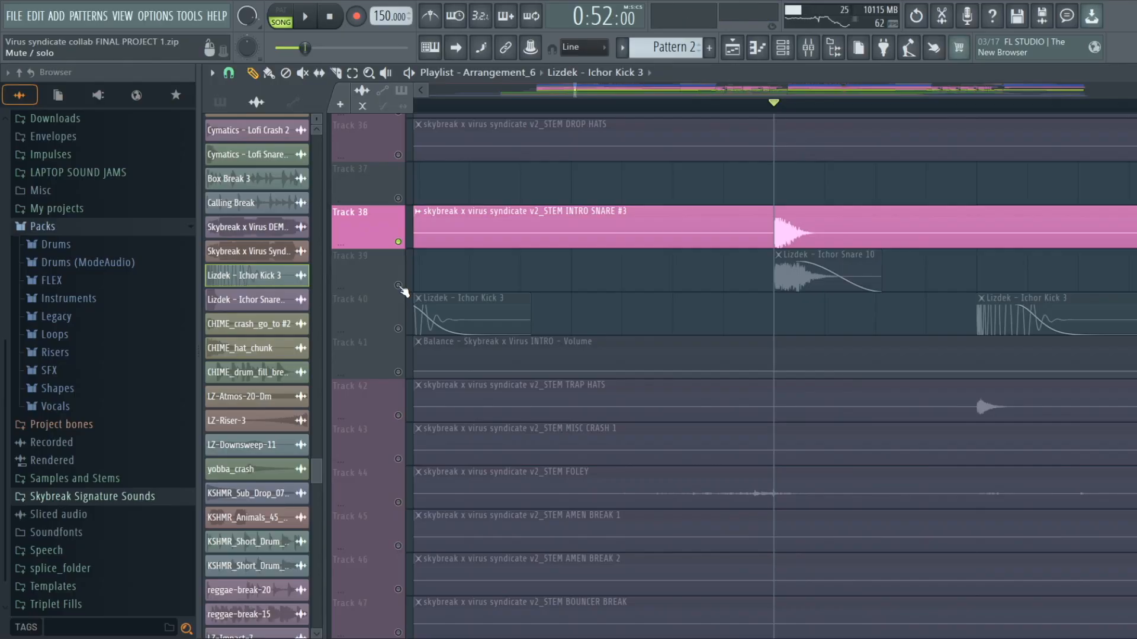
left_click(398, 285)
key("space")
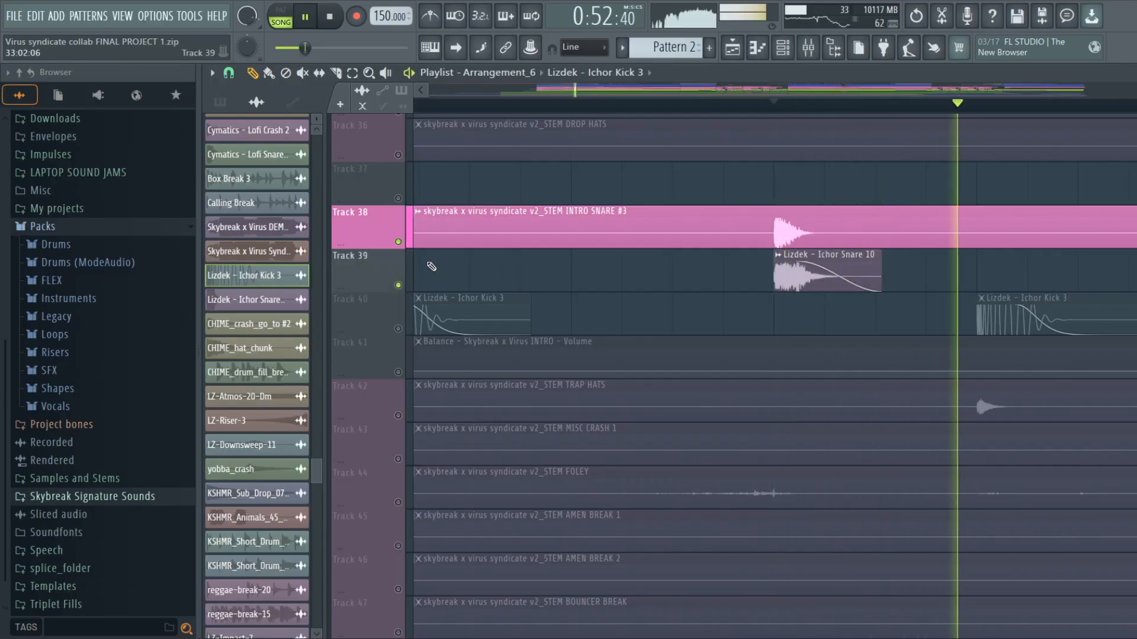
Step: Stop playback, restore all tracks from solo and look through the playlist stems up to the main instruments group
key("space")
right_click(398, 284)
right_click(398, 284)
scroll(400, 285, "down", 3)
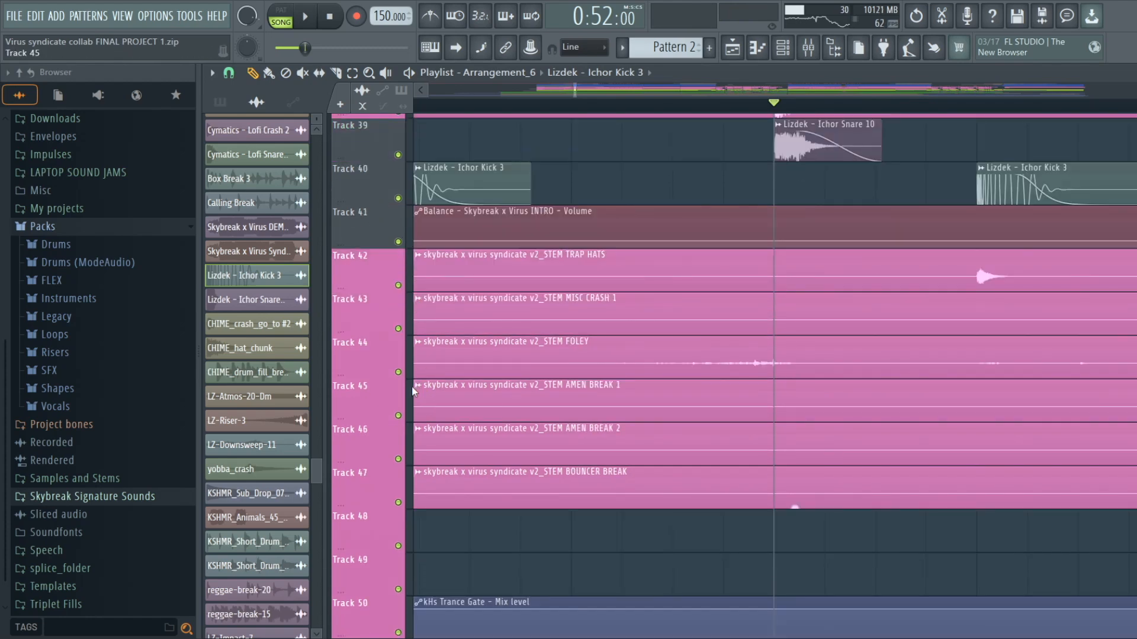
scroll(396, 381, "down", 17)
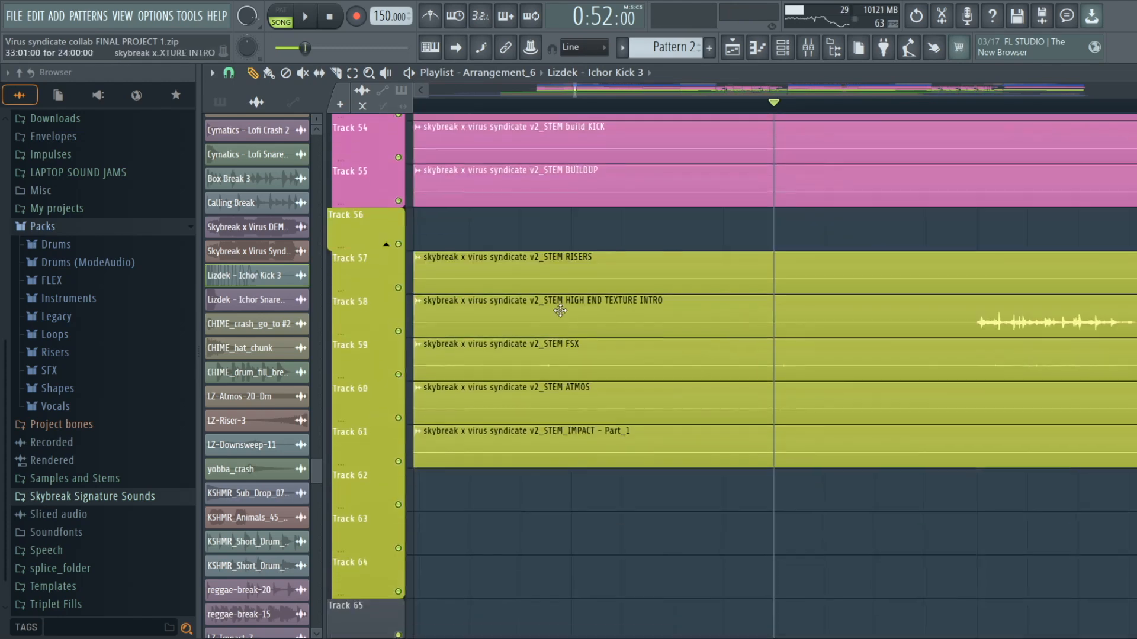
scroll(740, 281, "down", 6)
scroll(612, 296, "up", 20)
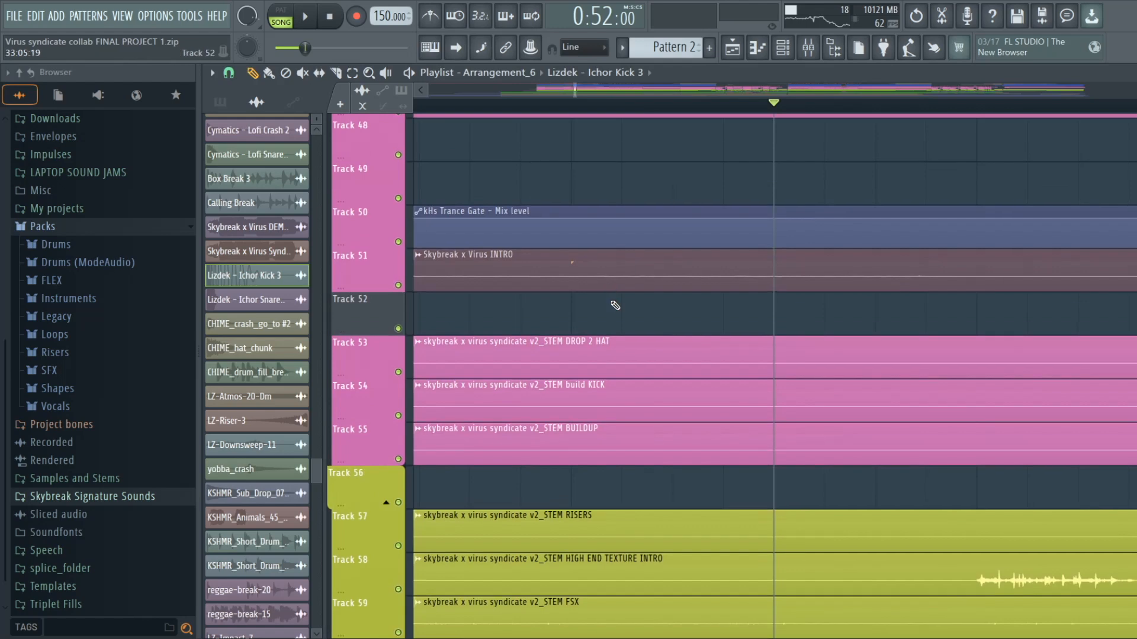
scroll(610, 325, "up", 20)
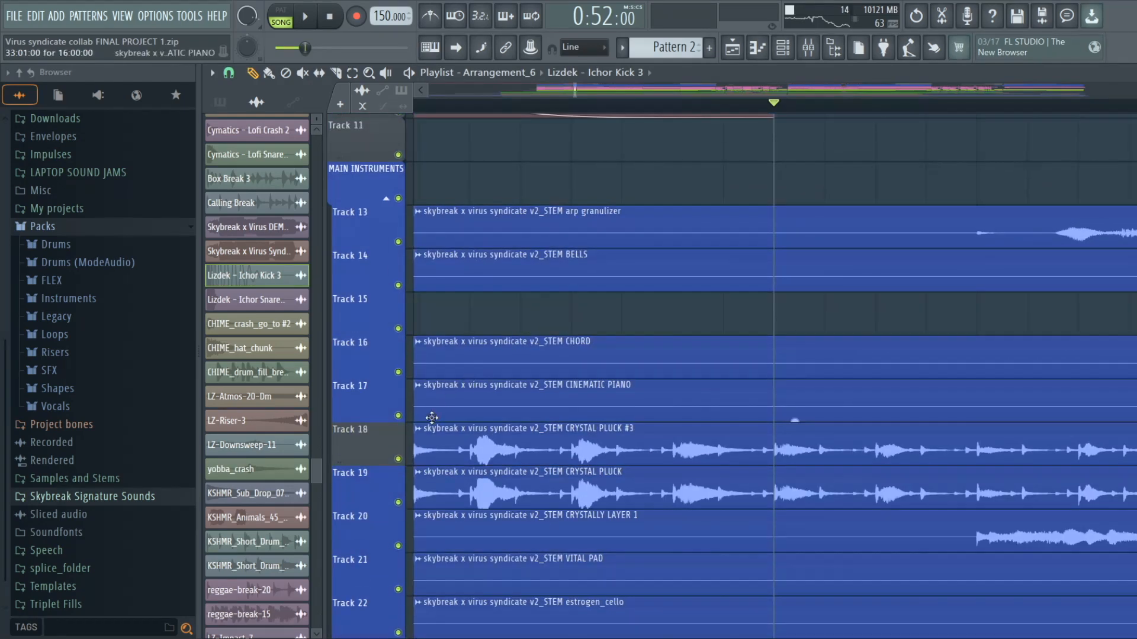
Step: Isolate STEM CRYSTAL PLUCK #3 on Track 18, set the playhead at bar 33 and add STEM CRYSTAL PLUCK on Track 19
right_click(399, 464)
key("space")
key("space")
scroll(823, 118, "down", 5)
scroll(828, 112, "down", 4)
scroll(829, 108, "down", 1)
left_click_drag(717, 108, 719, 144)
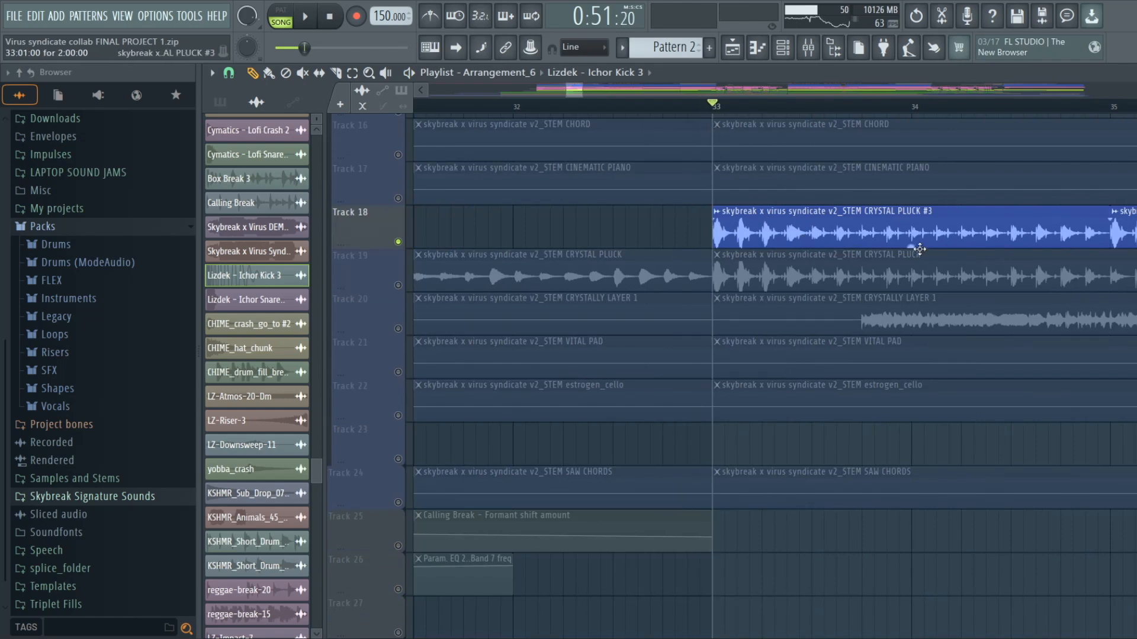
left_click(406, 285)
Step: Inspect the time-stretching options in the CRYSTAL PLUCK #3 clip's sample settings, then close them
double_click(980, 225)
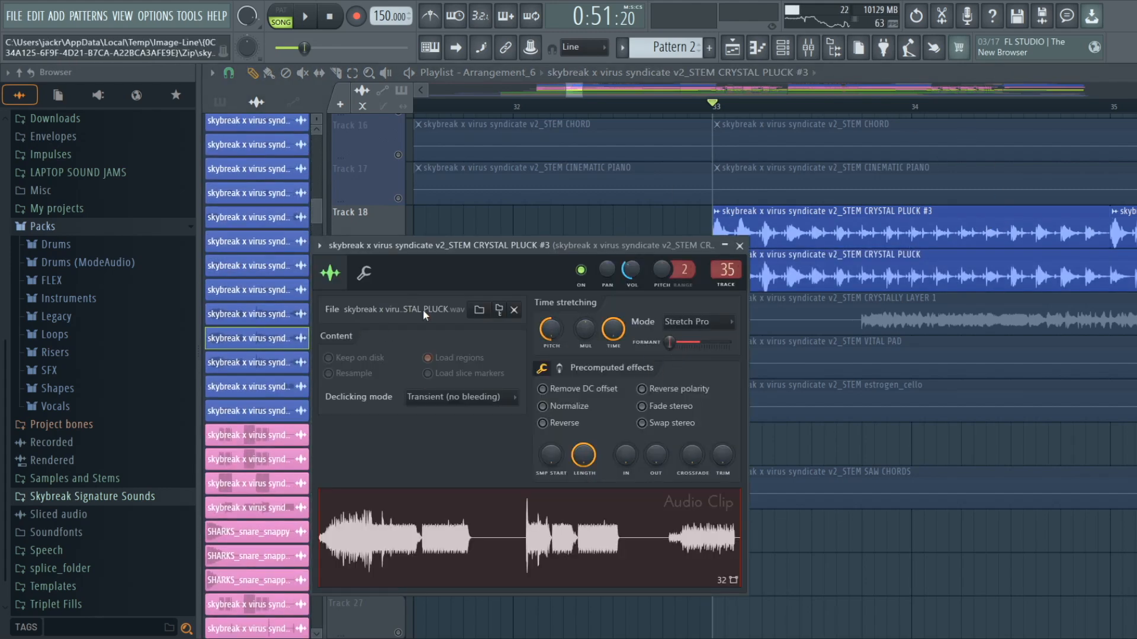
left_click(670, 320)
left_click(670, 355)
key("Escape")
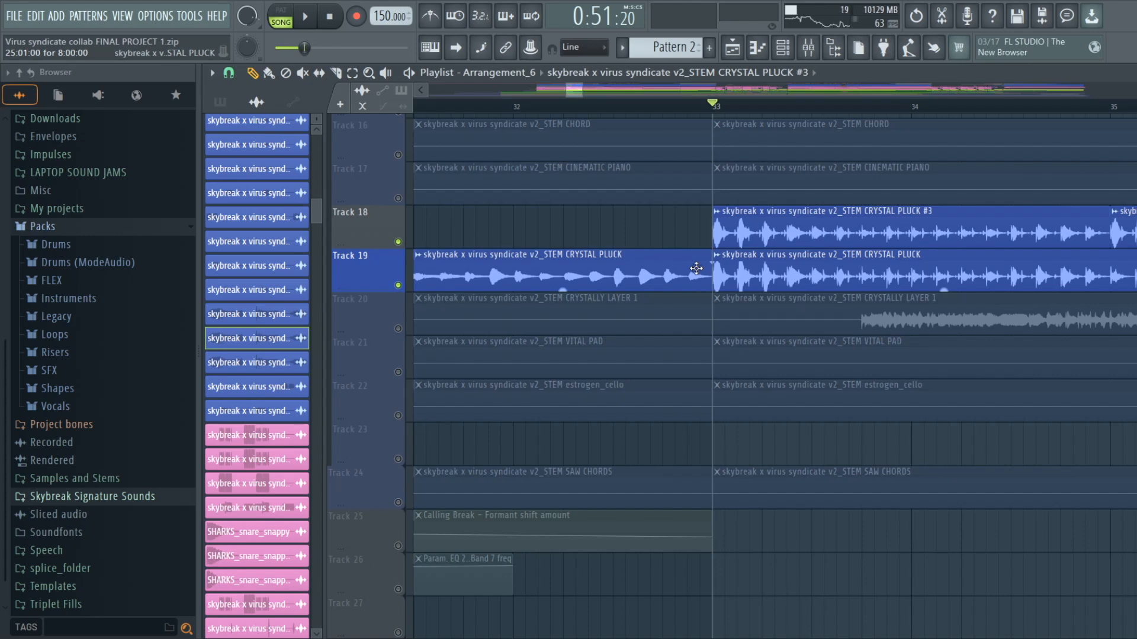
Step: Play both crystal pluck layers from bar 33, muting and re-enabling Track 18 to compare, then stop playback
key("space")
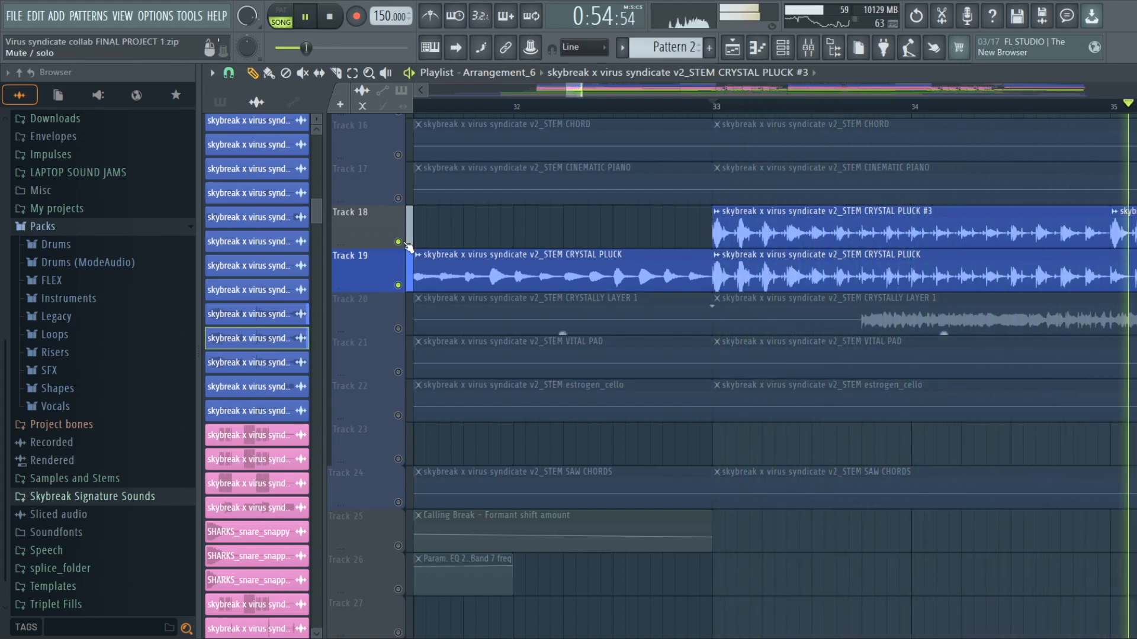
scroll(706, 88, "down", 3)
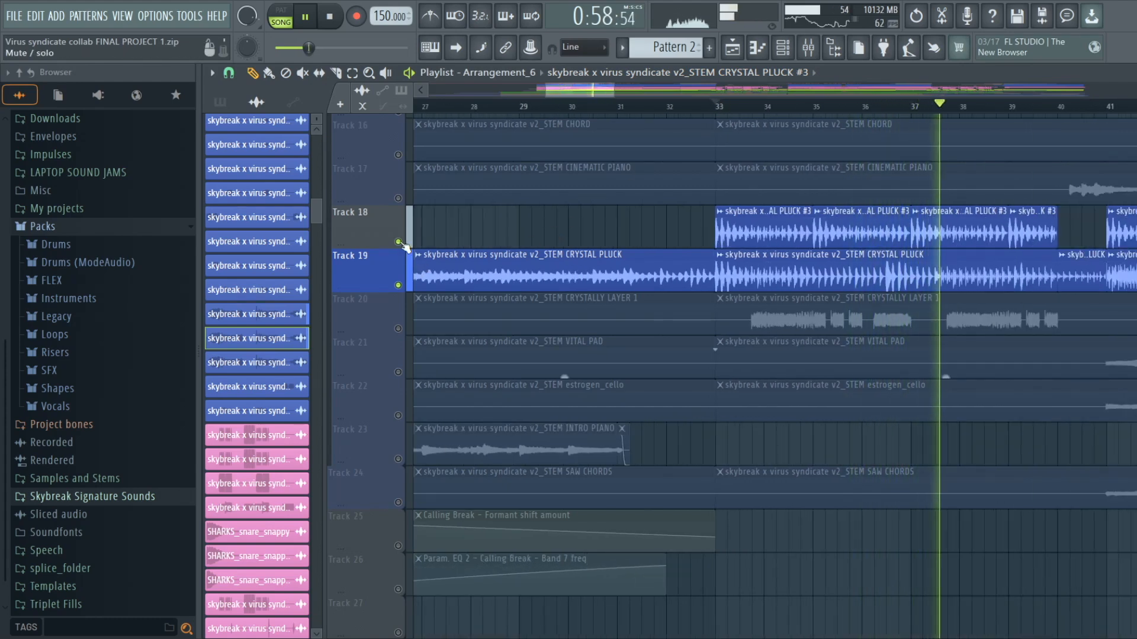
left_click(399, 242)
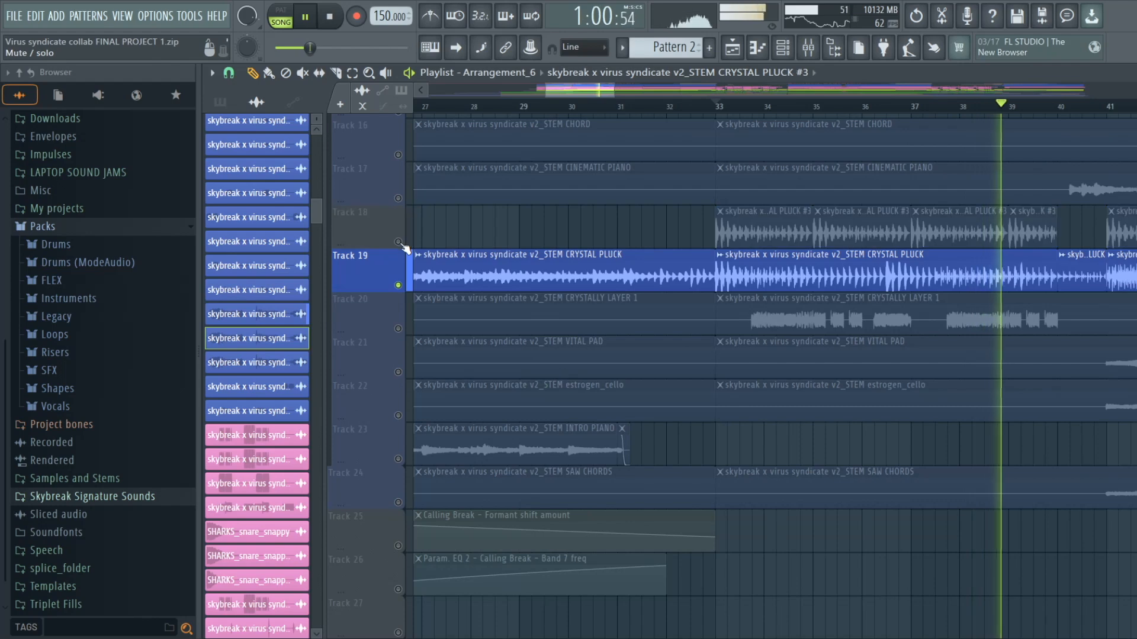
left_click(399, 242)
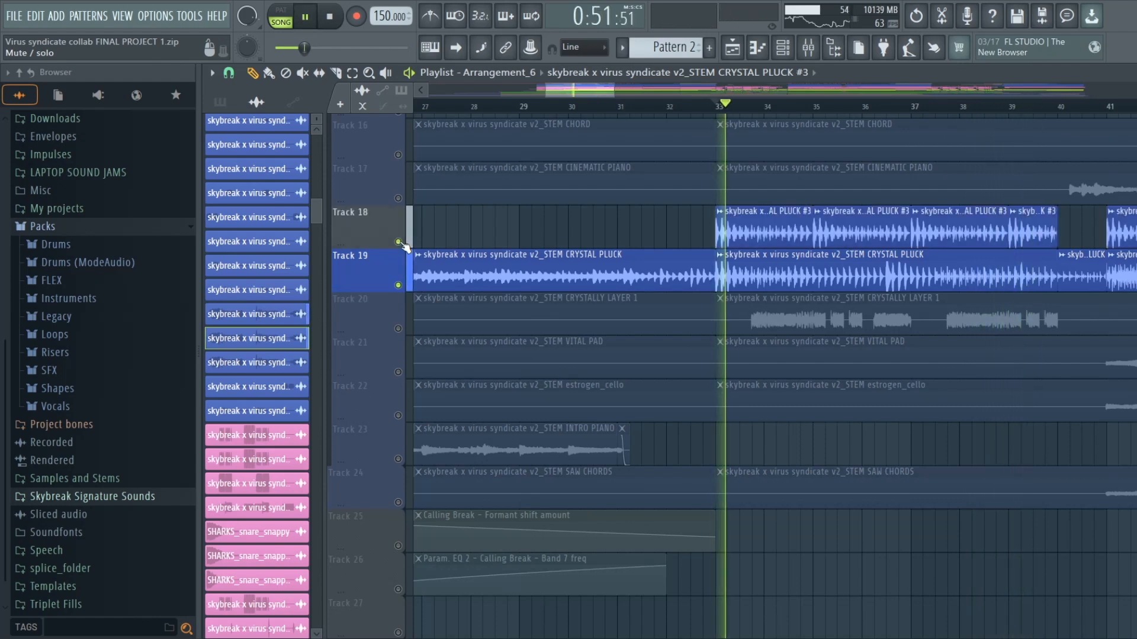
key("space")
Step: Place the playhead just before bar 34, isolate STEM arp granulizer on Track 13 and audition it
scroll(406, 296, "up", 2)
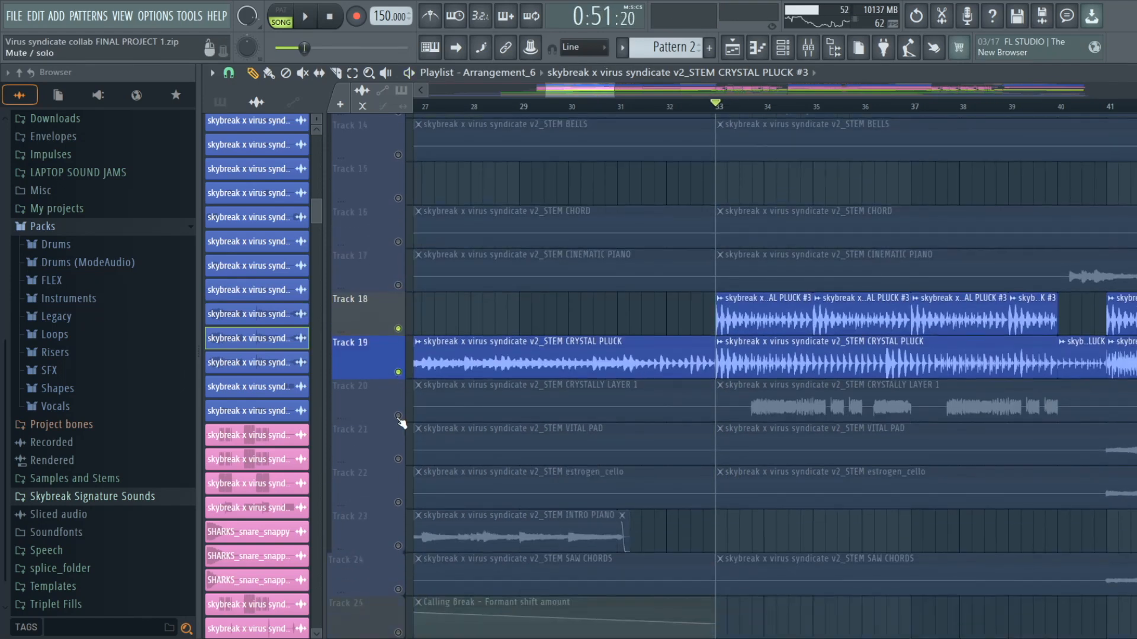
right_click(398, 417)
left_click(752, 110)
scroll(755, 116, "up", 2)
scroll(715, 231, "up", 4)
right_click(398, 285)
key("space")
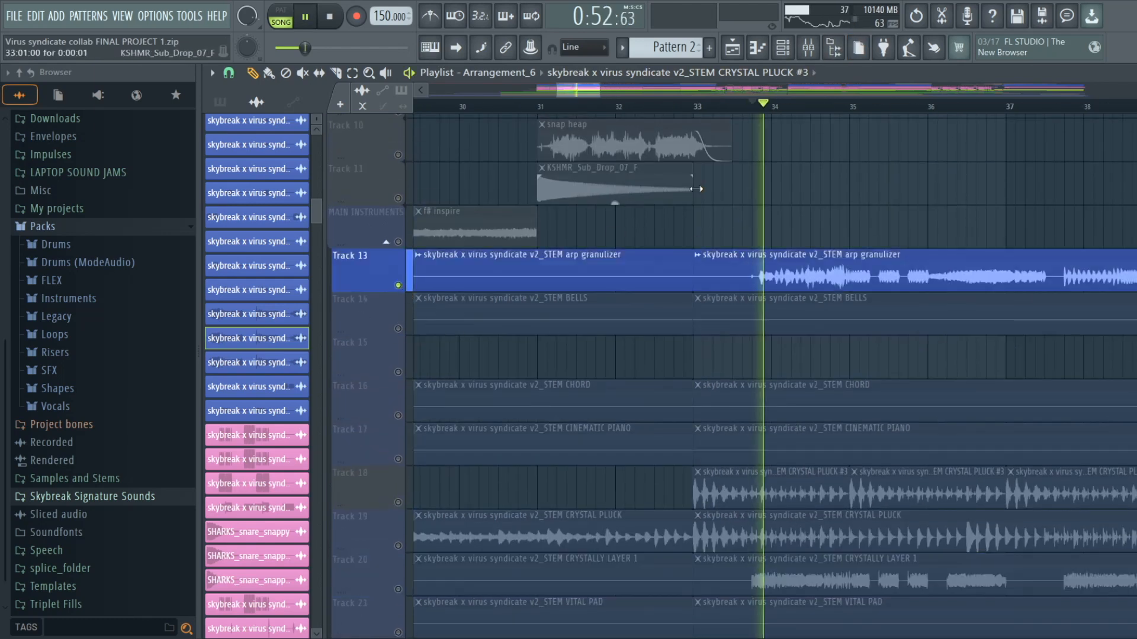
scroll(473, 513, "down", 1)
key("space")
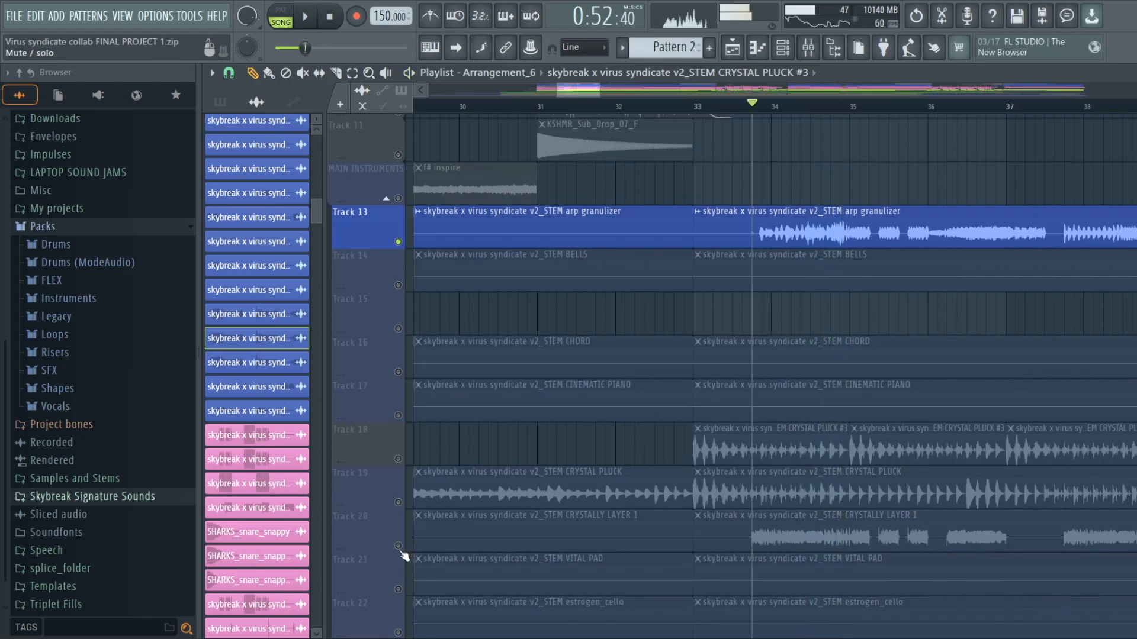
Step: Isolate STEM CRYSTALLY LAYER 1 on Track 20 and audition it from just before bar 34
right_click(398, 546)
key("space")
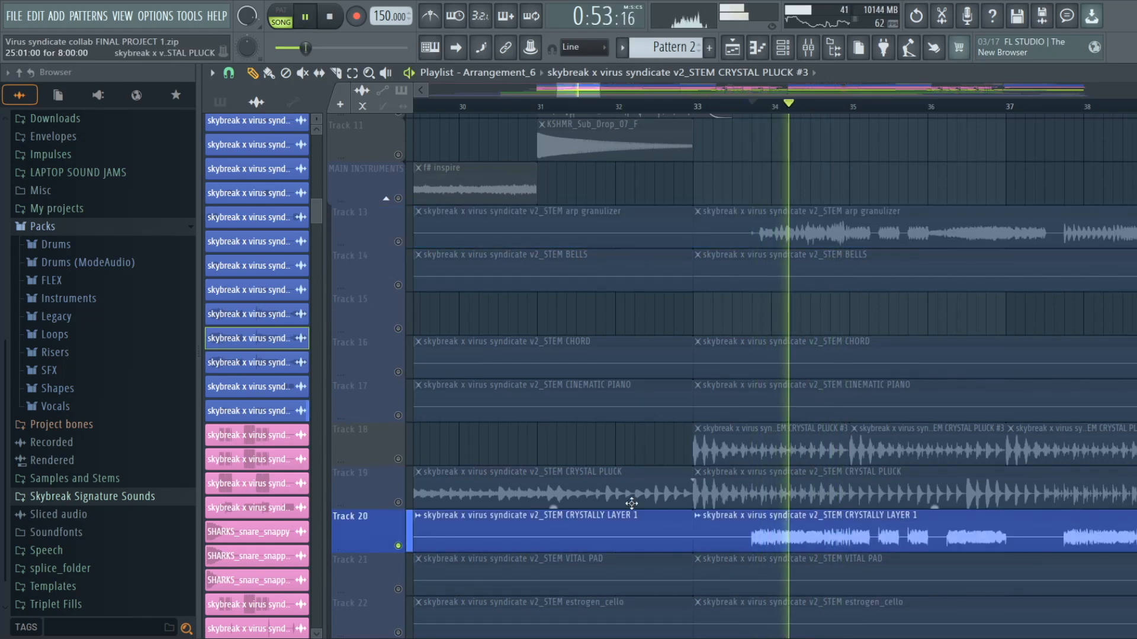
scroll(858, 518, "down", 1)
key("space")
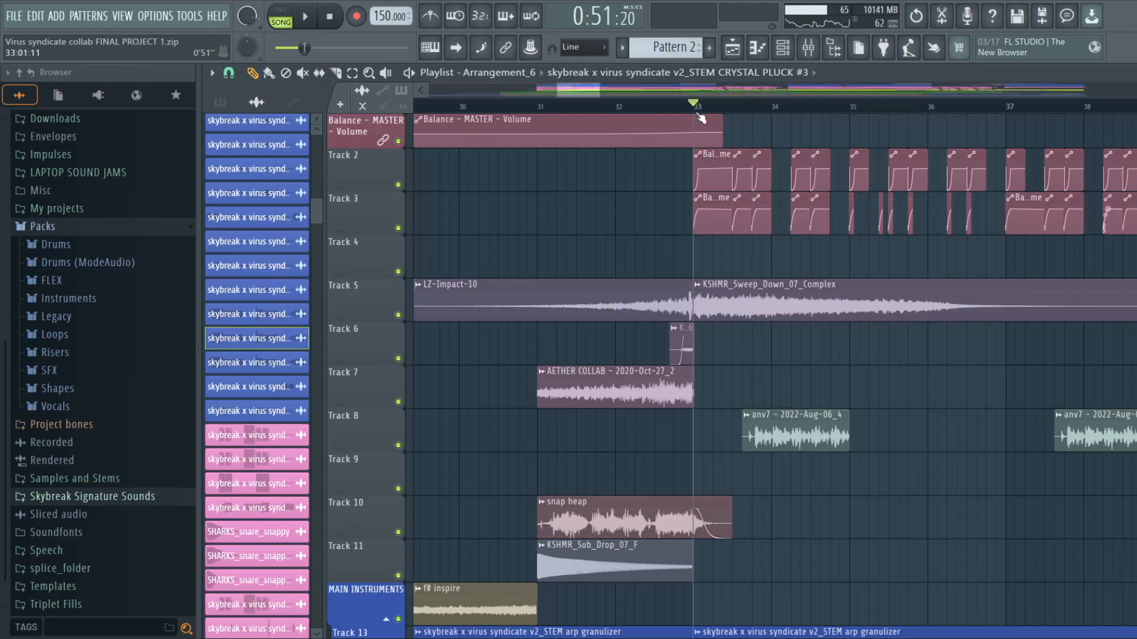
Step: Isolate STEM INTRO 808 on Track 82 and place the playhead just before bar 34
scroll(652, 344, "down", 15)
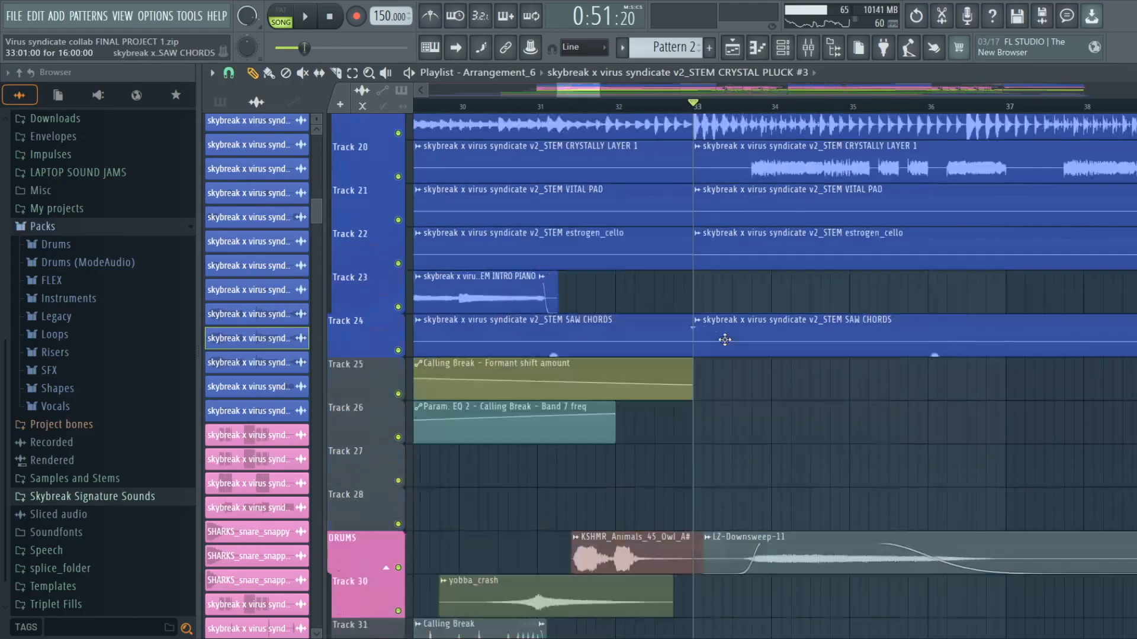
key("space")
scroll(568, 364, "up", 4)
scroll(665, 335, "down", 11)
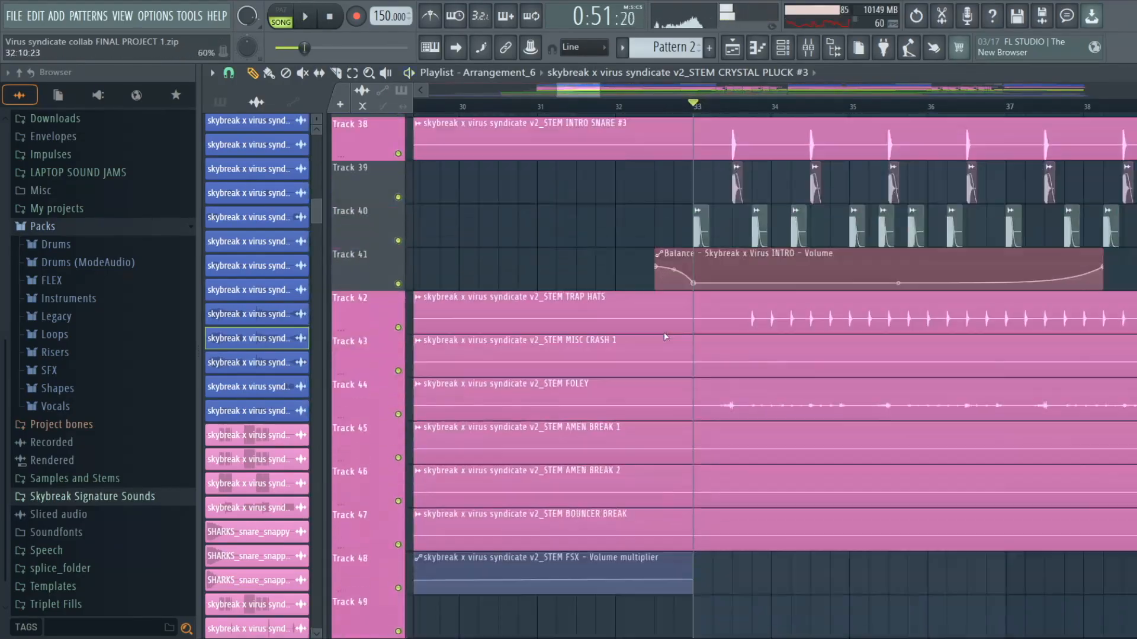
scroll(658, 318, "down", 6)
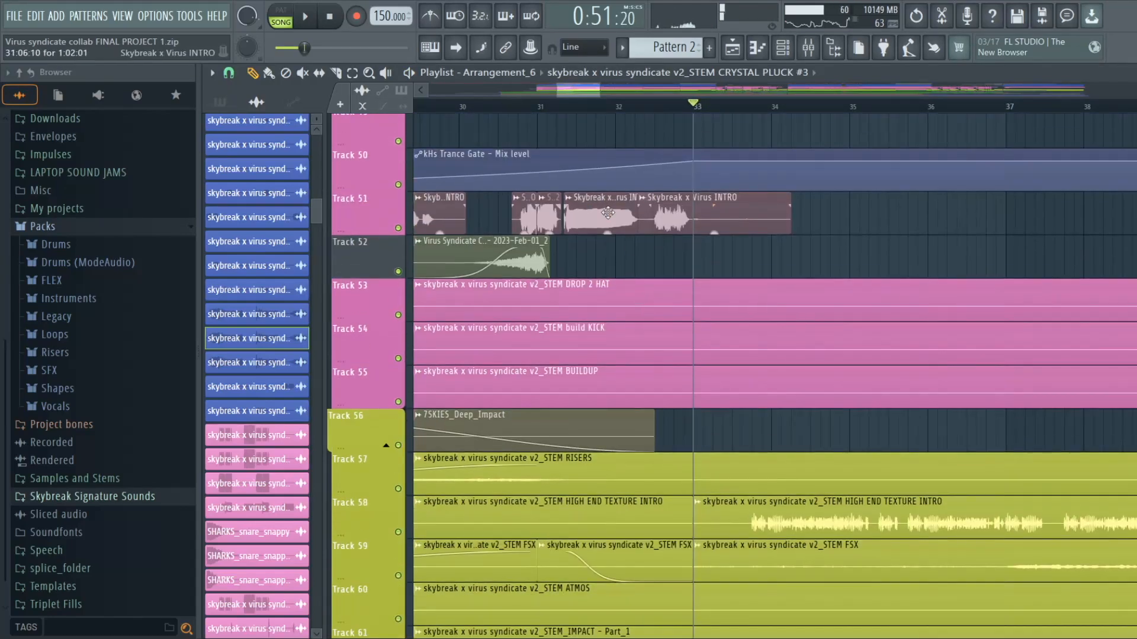
scroll(499, 389, "down", 10)
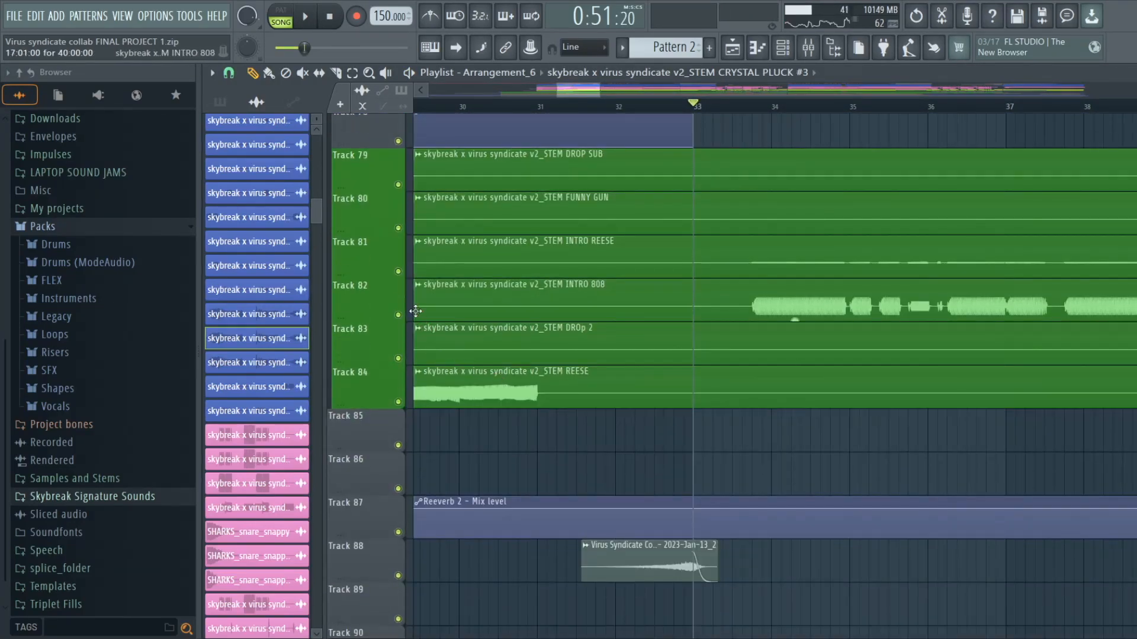
left_click(398, 315, "ctrl")
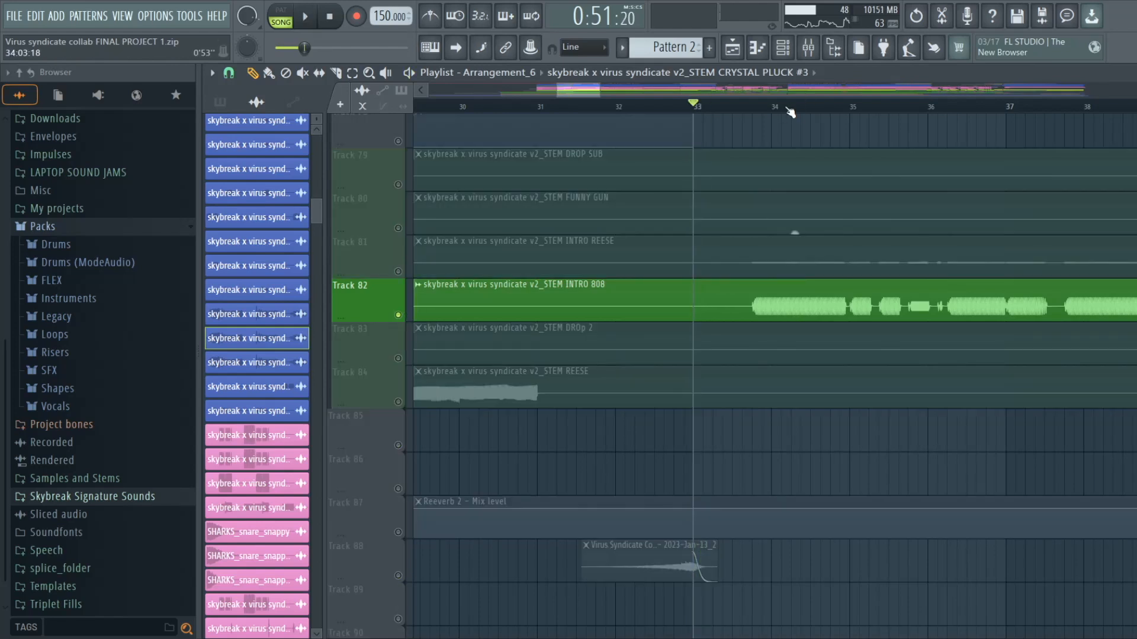
left_click(741, 108)
scroll(741, 108, "up", 2)
Step: Isolate Audio 17_1 on Track 94 and play it from about bar 33
scroll(419, 399, "down", 7)
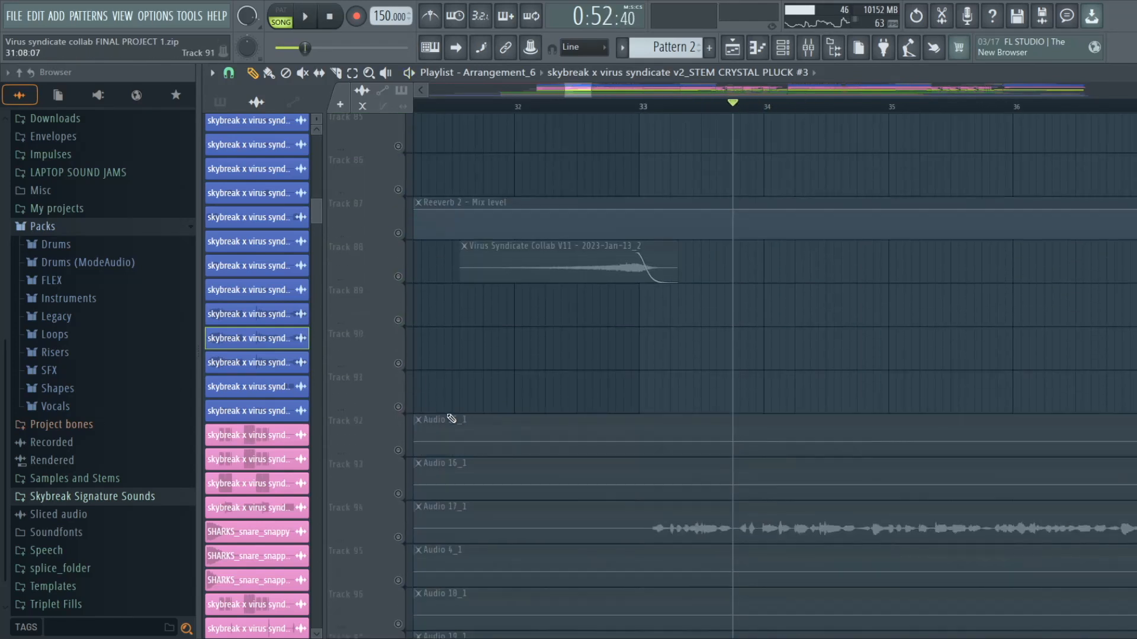
left_click(397, 445, "ctrl")
scroll(398, 446, "down", 5)
left_click(636, 108)
key("space")
scroll(644, 90, "down", 2)
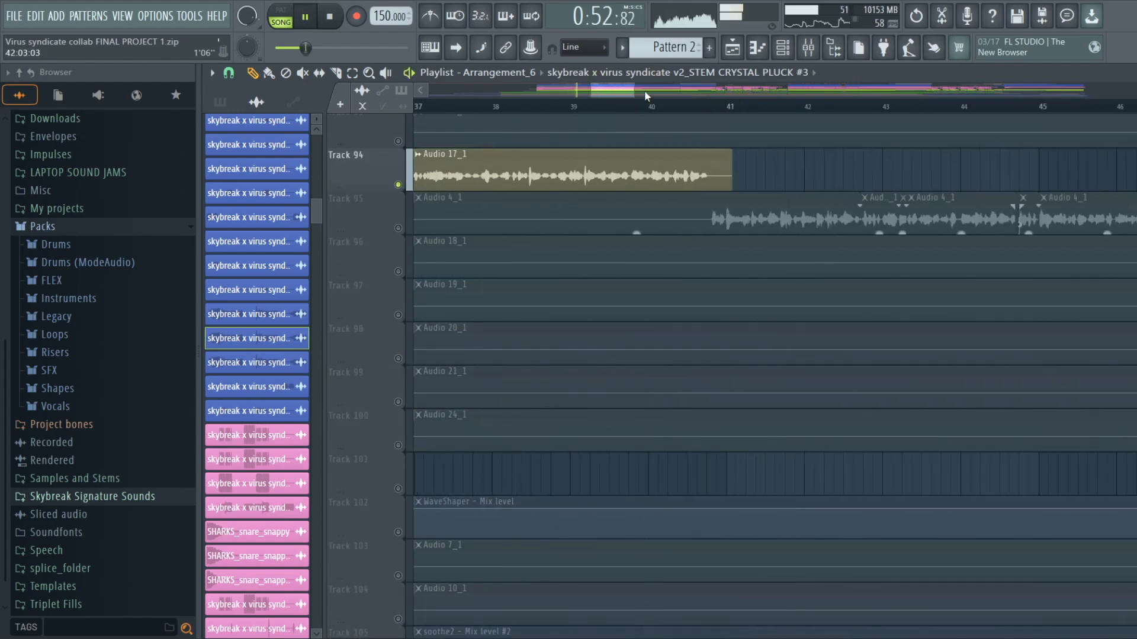
Step: Open the mixer on the Audio 17_1 track, stop playback and reposition the mixer to examine its effects chain
double_click(805, 156)
left_click(808, 48)
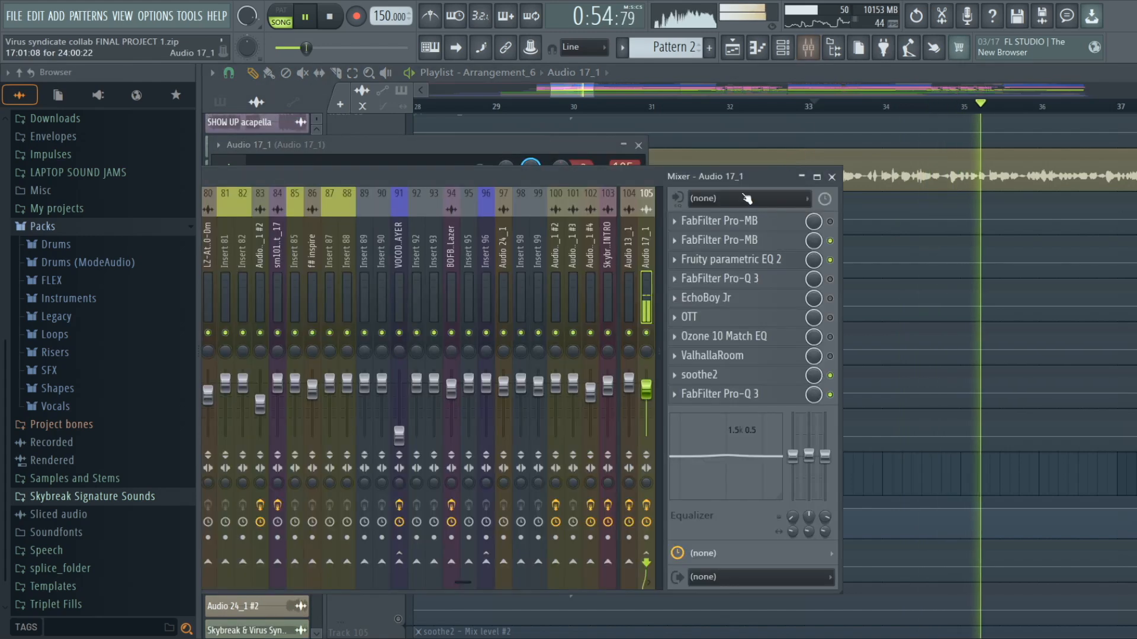
key("space")
left_click_drag(636, 175, 983, 70)
scroll(951, 115, "down", 3)
scroll(950, 112, "down", 3)
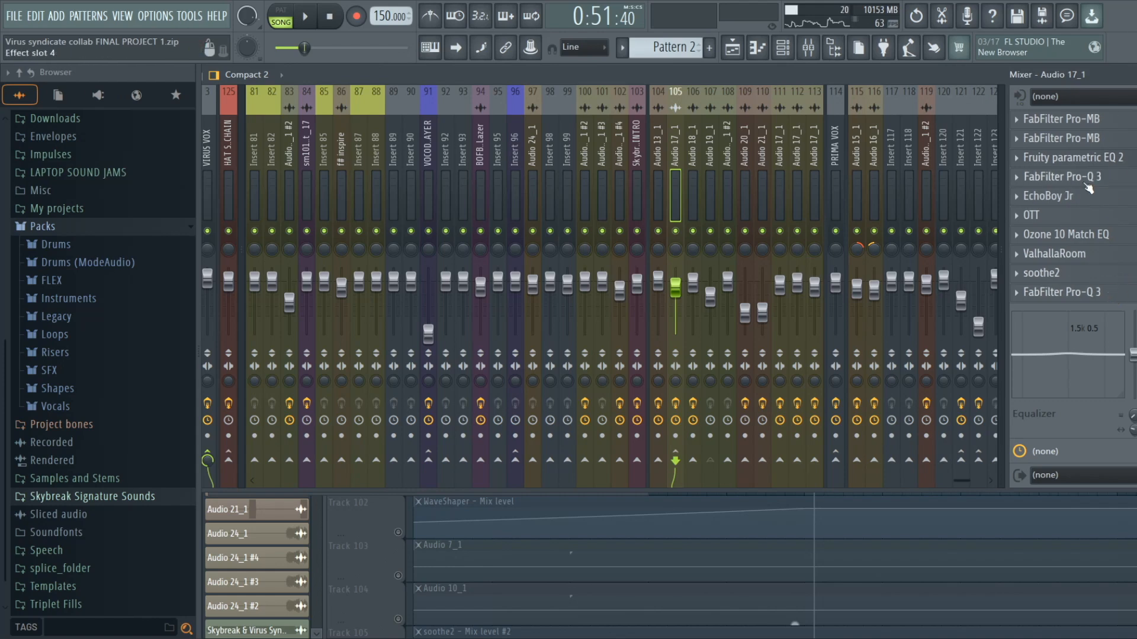
Step: Select the VIRUS VOX mixer track, inspect its LePhonk distortion settings and close the plugin
left_click_drag(769, 72, 958, 78)
left_click(423, 151)
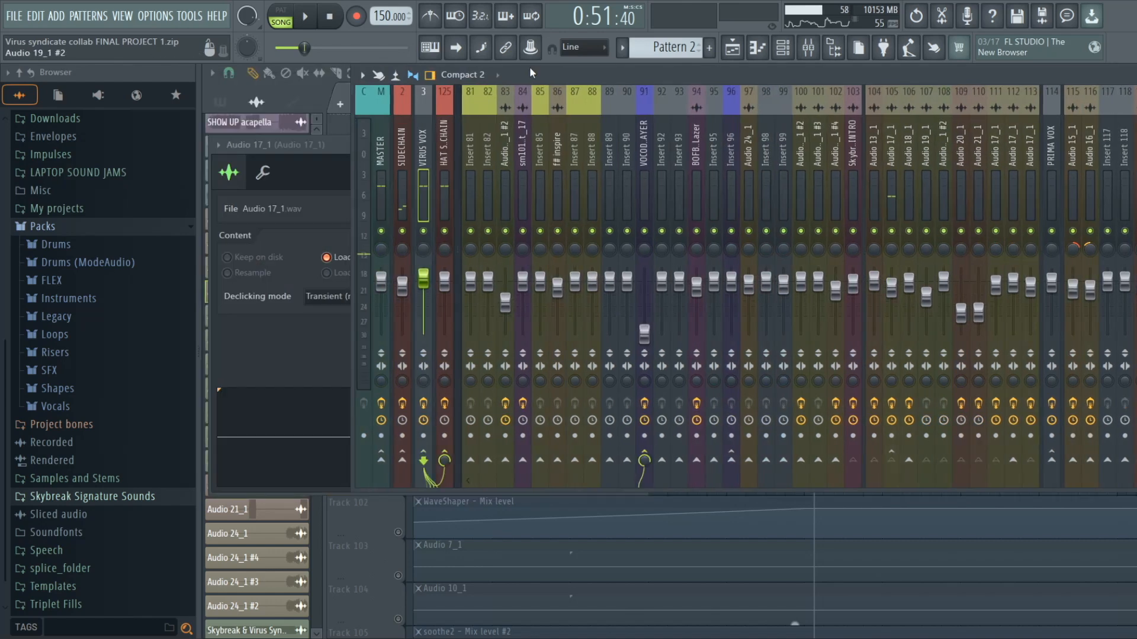
left_click_drag(537, 76, 145, 141)
left_click(886, 203)
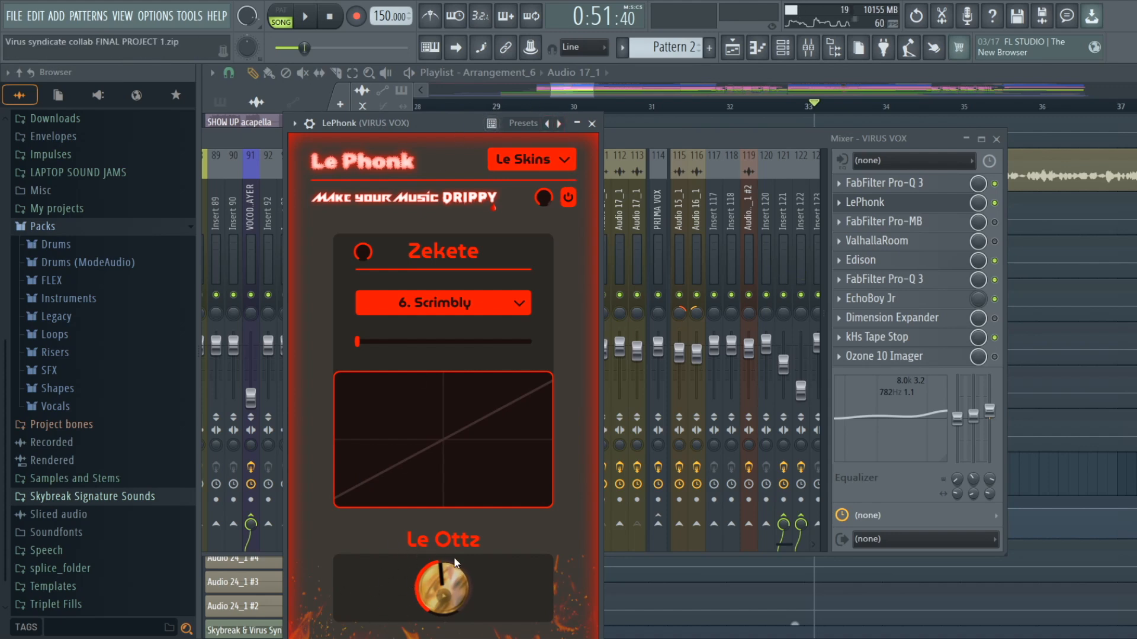
left_click(591, 124)
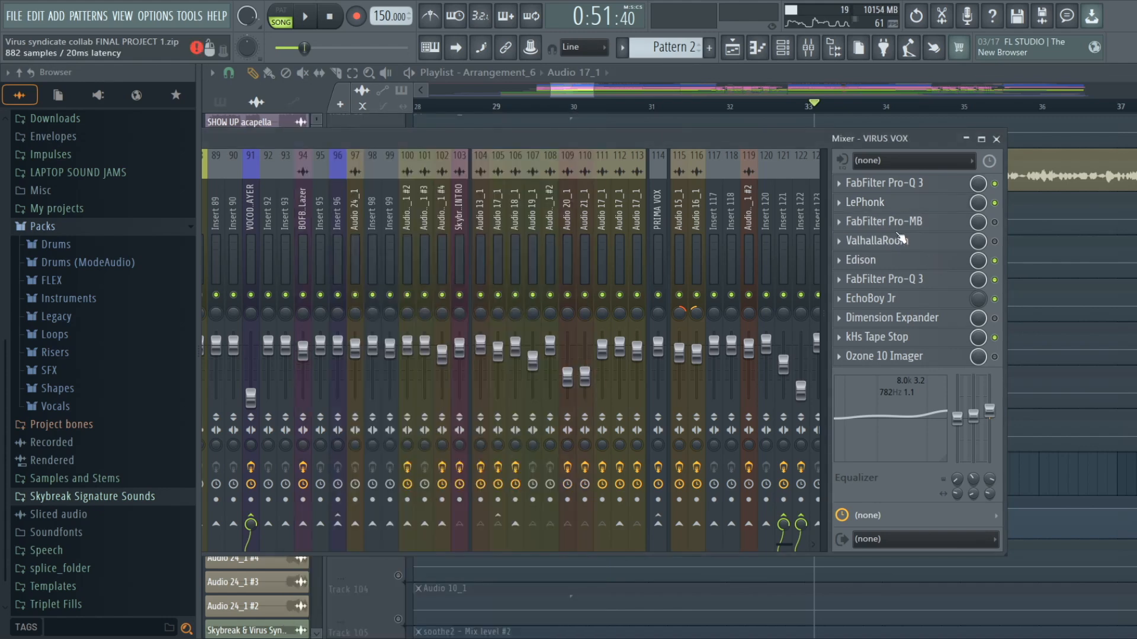
Step: Open Edison on the VIRUS VOX track, play its stored sample and return to the mixer
left_click(910, 260)
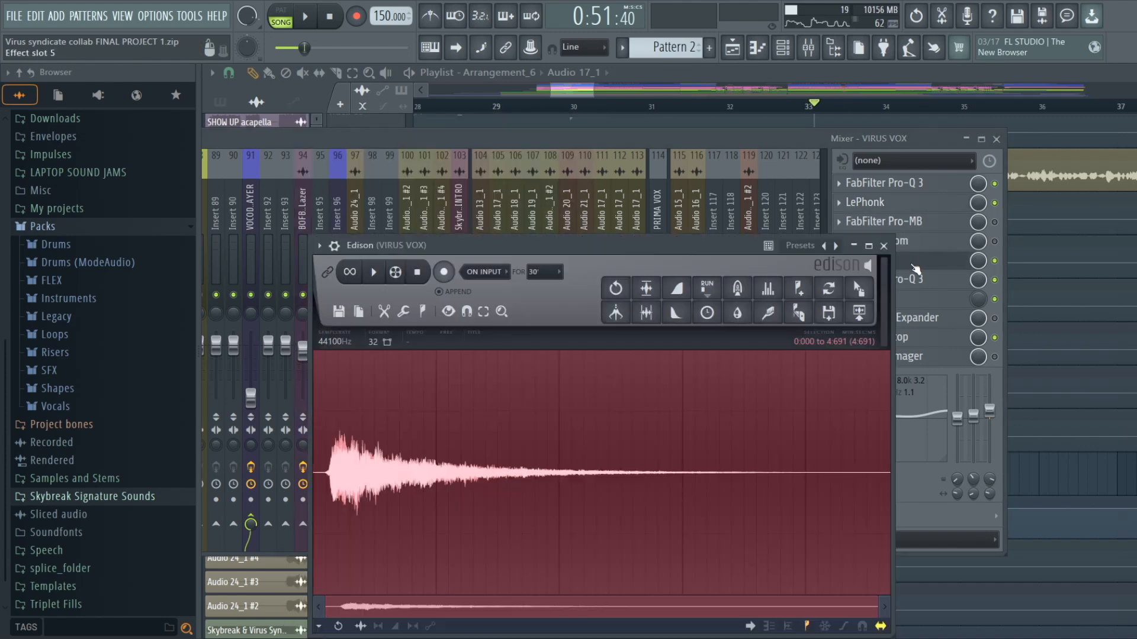
left_click(379, 276)
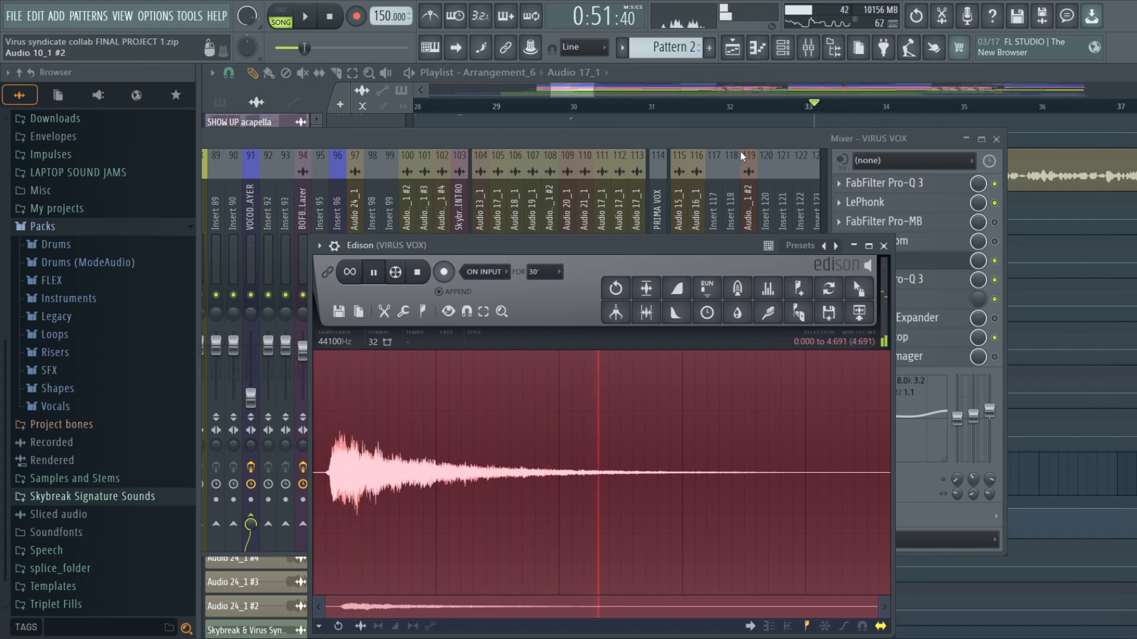
left_click(875, 141)
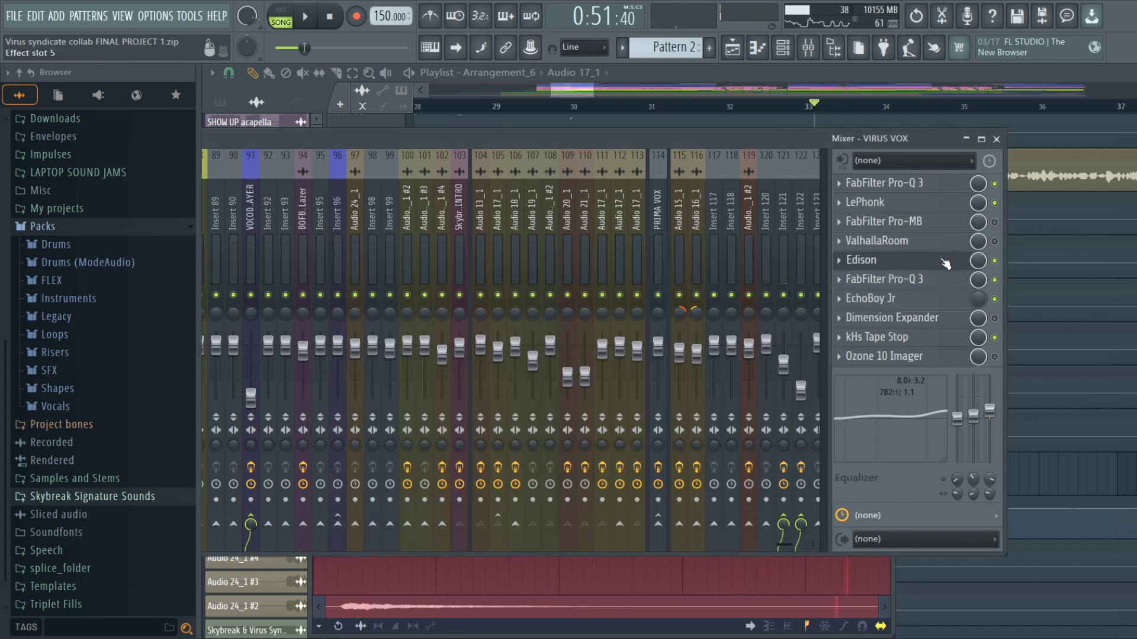
Step: Inspect the EQ curve of the FabFilter Pro-Q 3 below Edison on VIRUS VOX, then open kHs Tape Stop
left_click(945, 282)
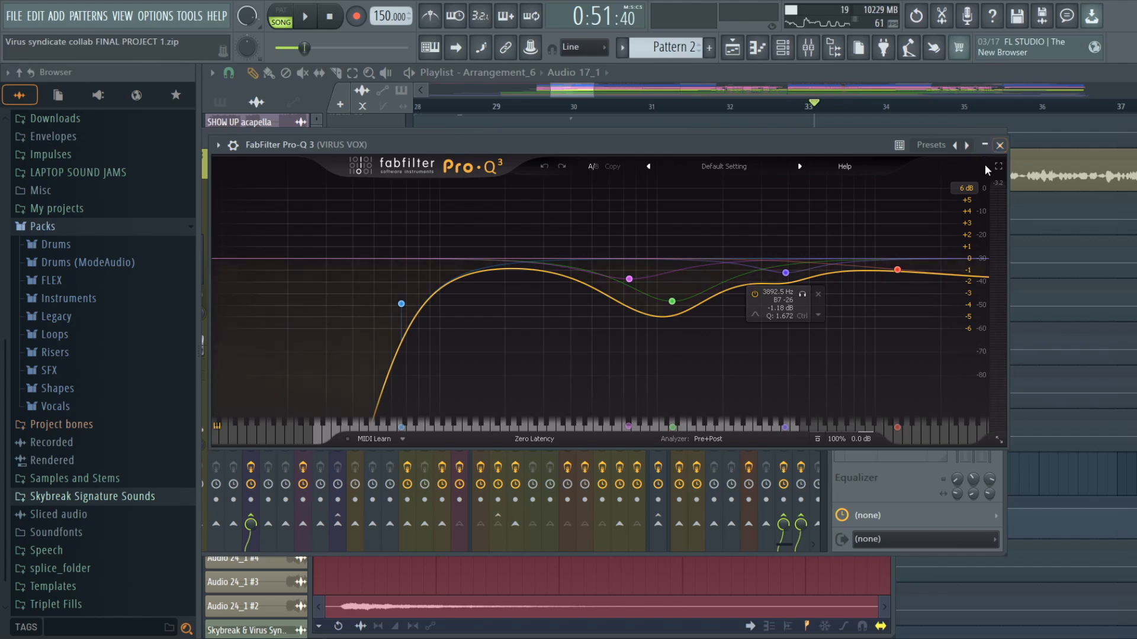
left_click(999, 145)
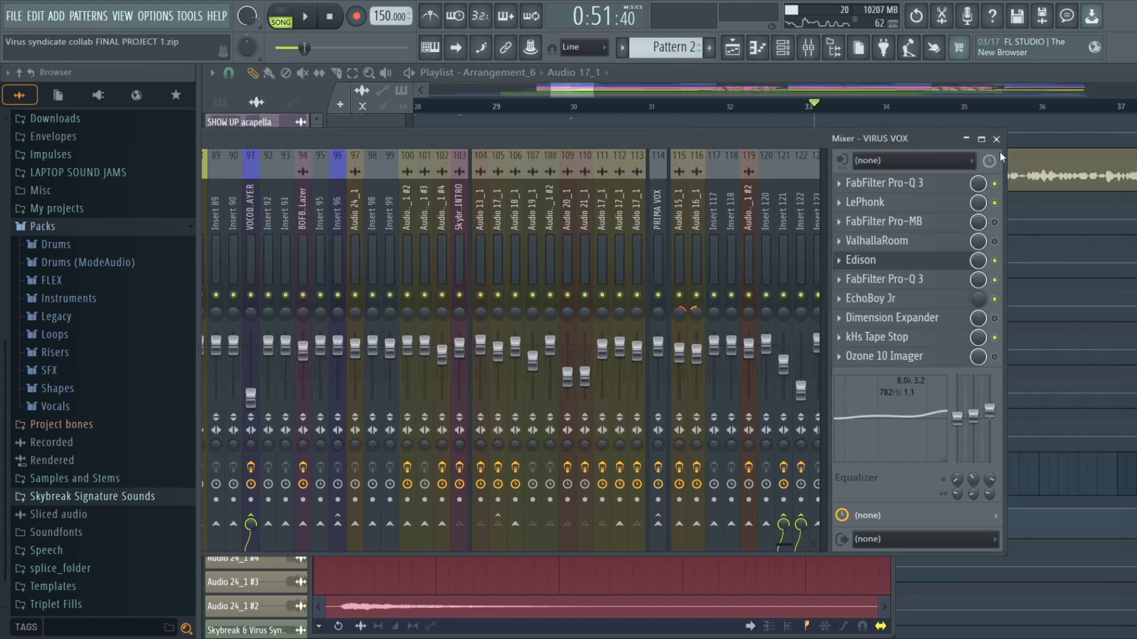
left_click(916, 339)
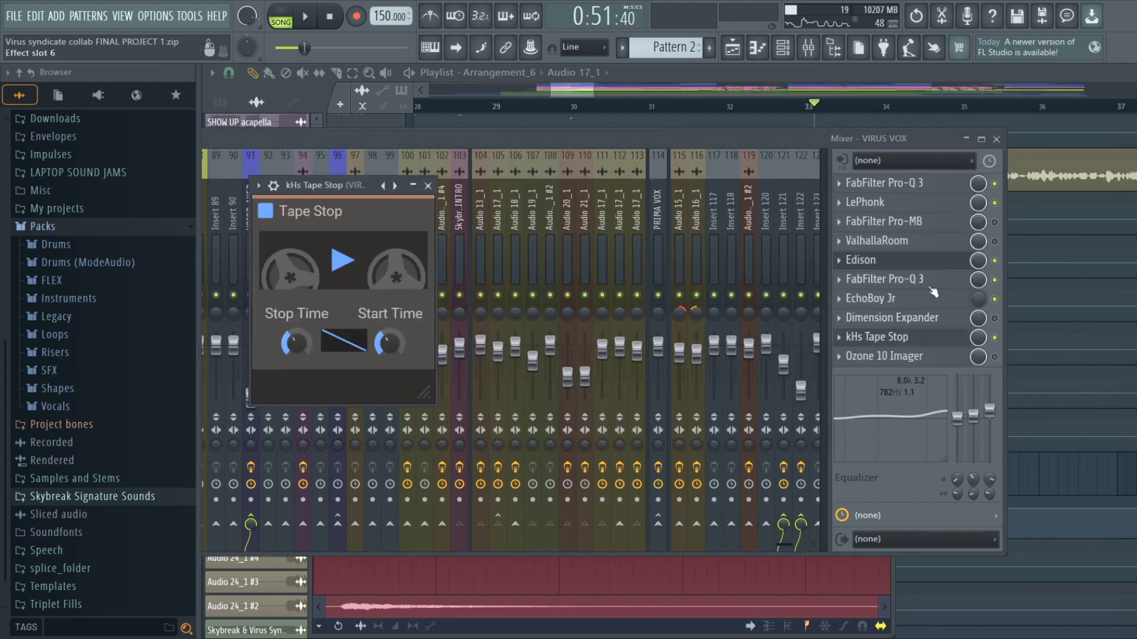
Step: Select the Insert 121 send track, inspect its Fruity Convolver and effects chain, and audition the send's vocal processing
left_click(782, 225)
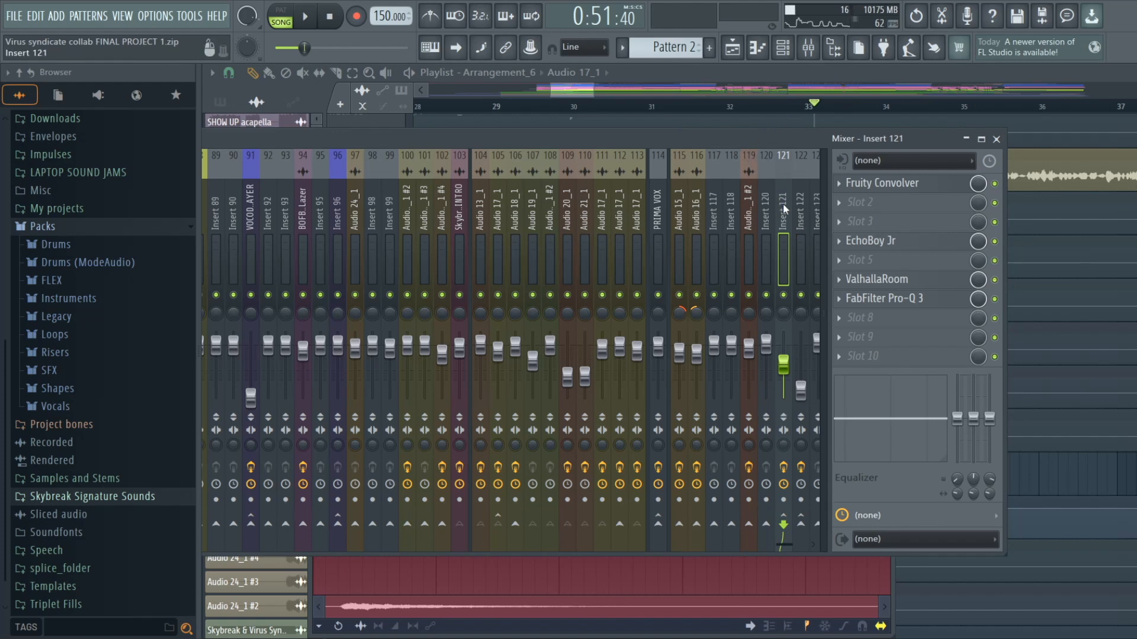
left_click(896, 185)
key("space")
left_click(786, 228)
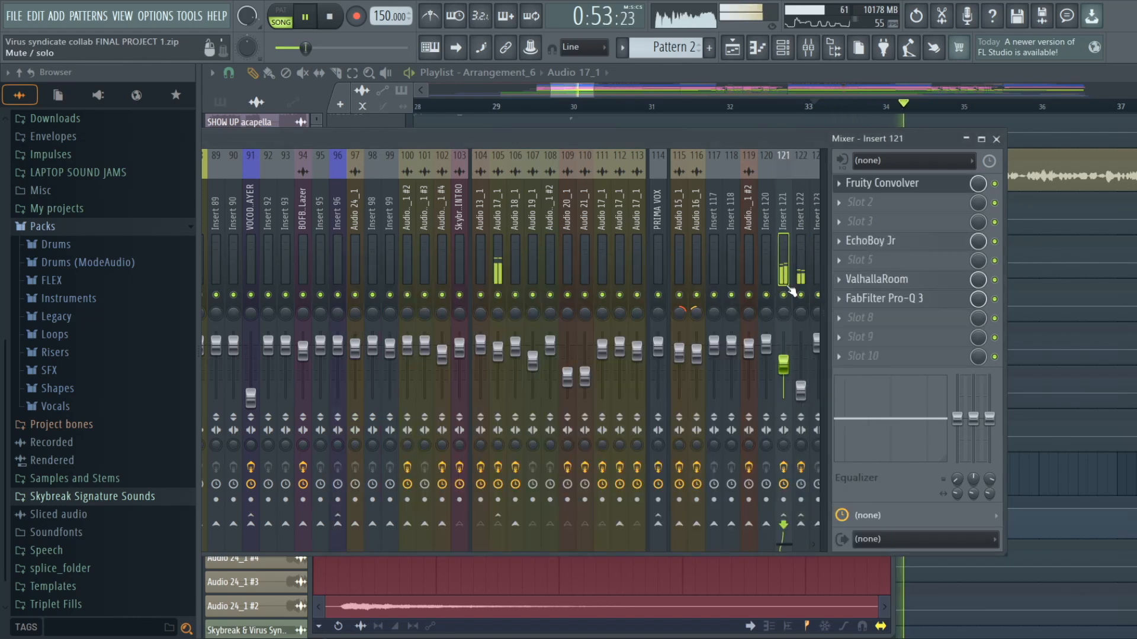
key("space")
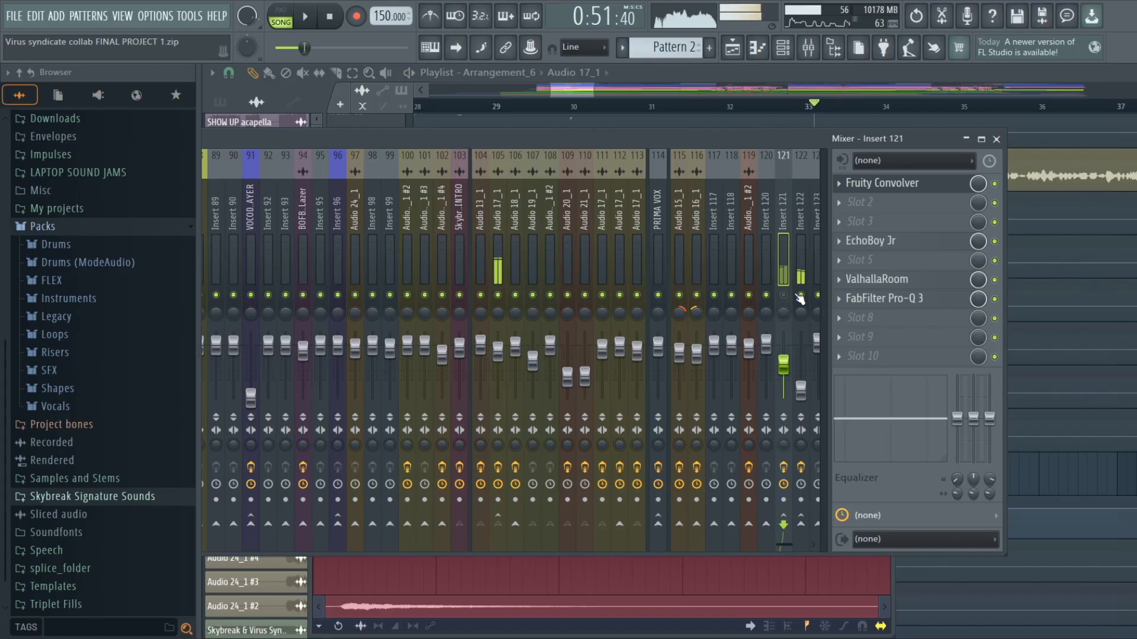
Step: Select the Insert 122 send track, inspect the chord settings of its Rezonator during playback and close the plugin
left_click(800, 276)
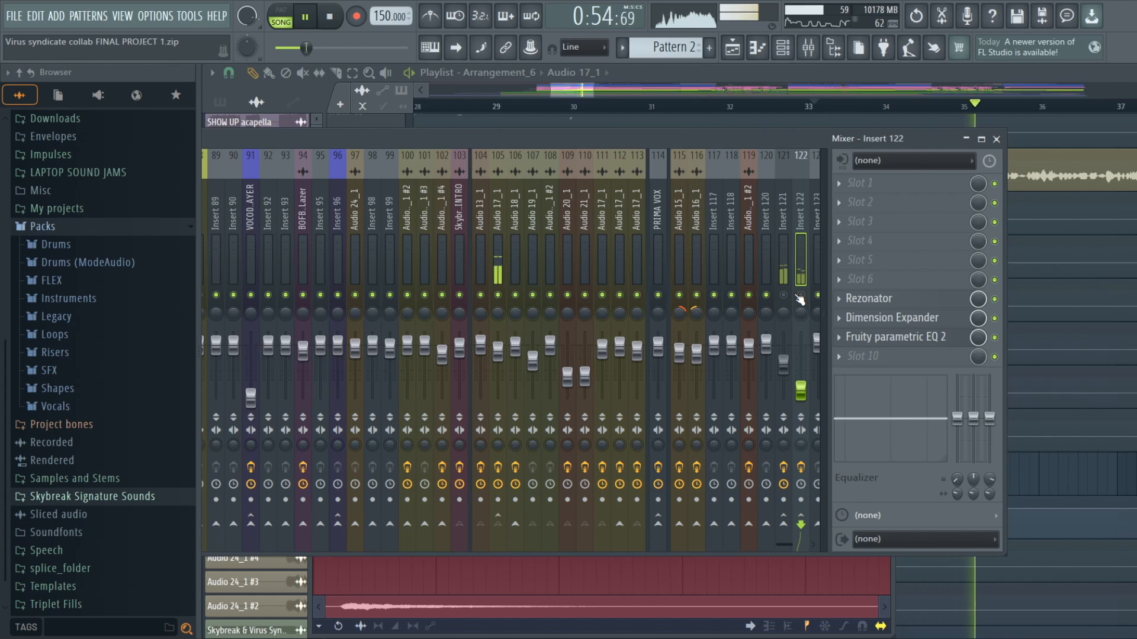
left_click(868, 303)
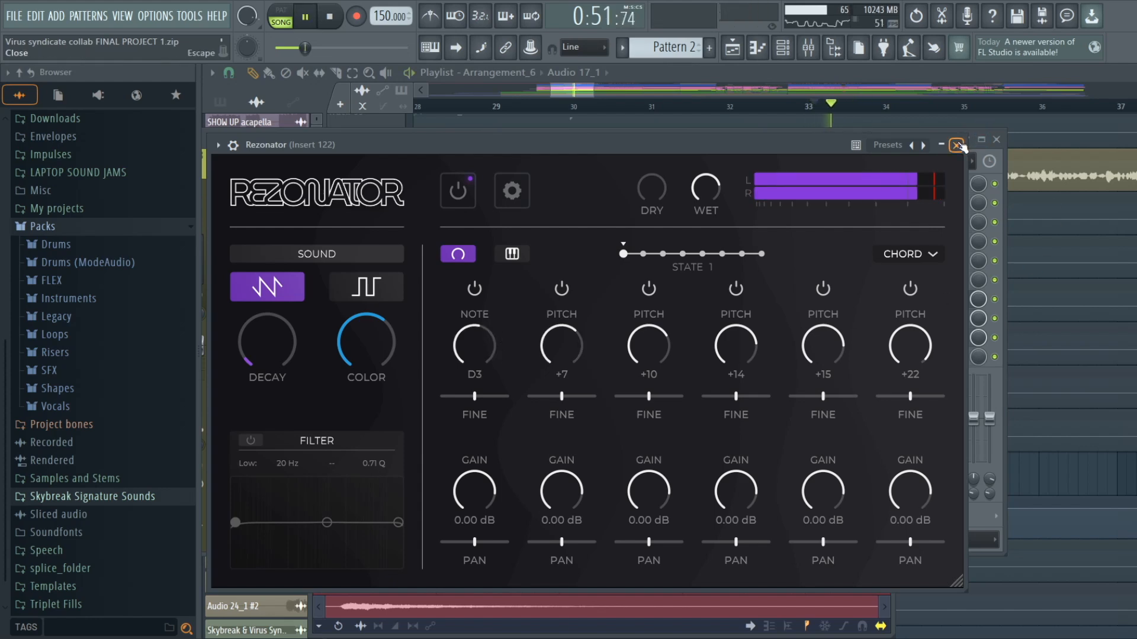
left_click(957, 145)
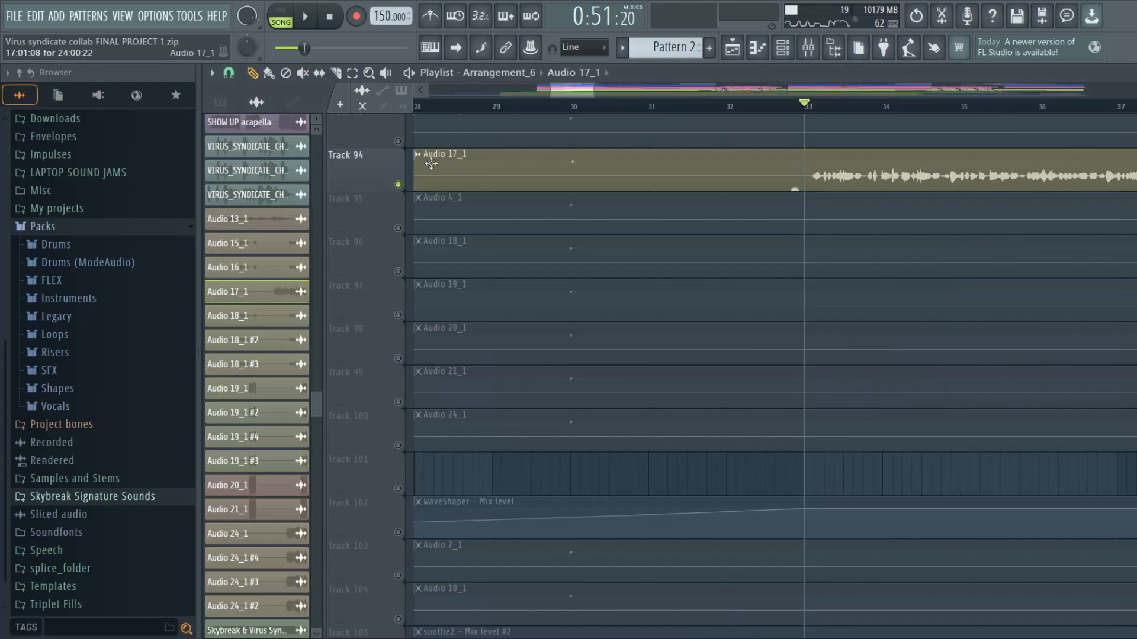
Step: Unsolo Track 94 in the playlist and survey the vocal clips across the whole arrangement
left_click(399, 183, "ctrl")
scroll(762, 101, "down", 6)
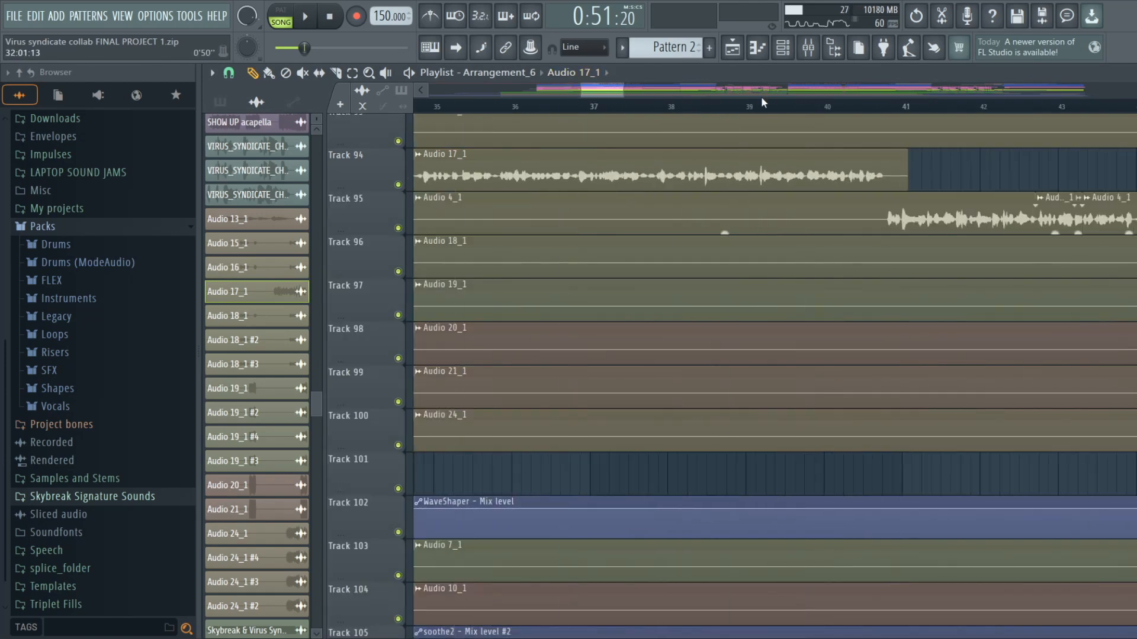
scroll(758, 113, "down", 5)
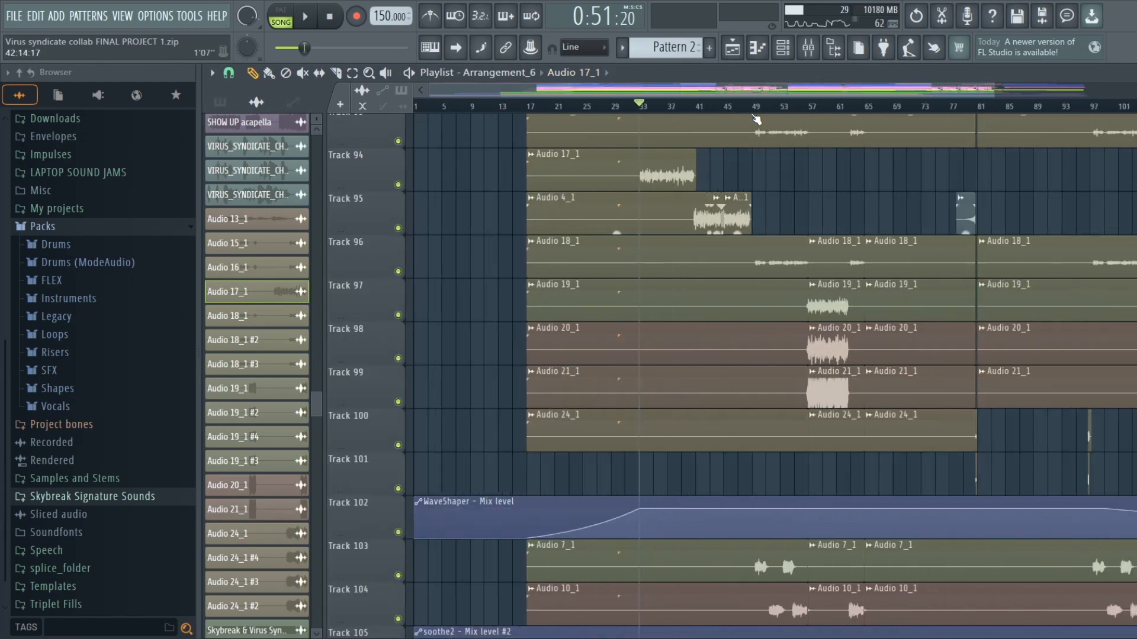
scroll(723, 214, "up", 4)
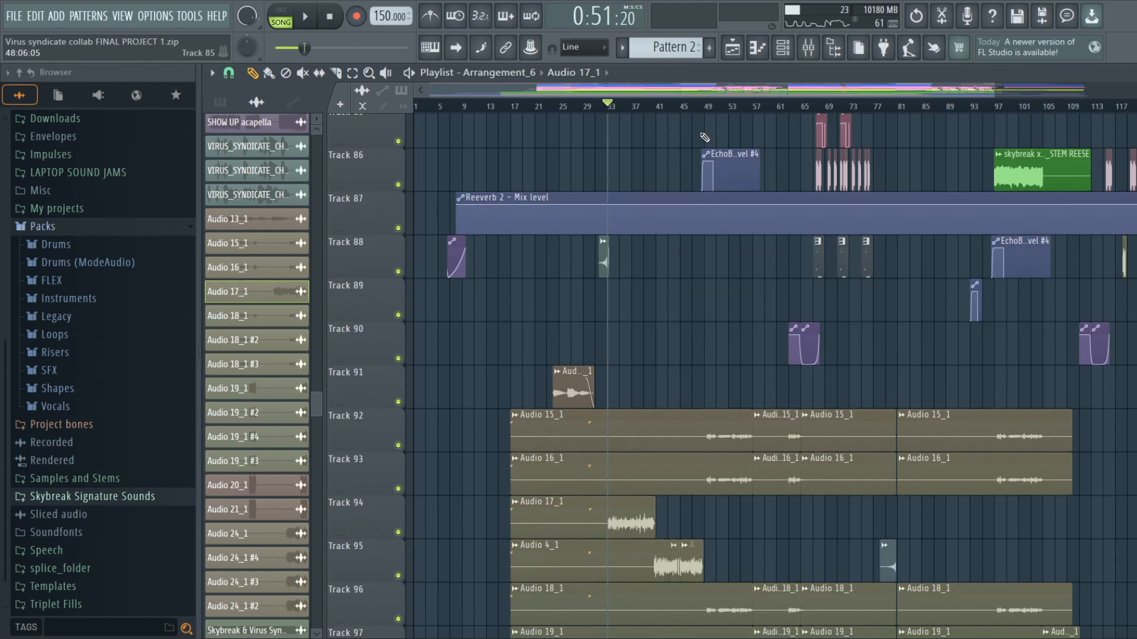
scroll(706, 211, "down", 3)
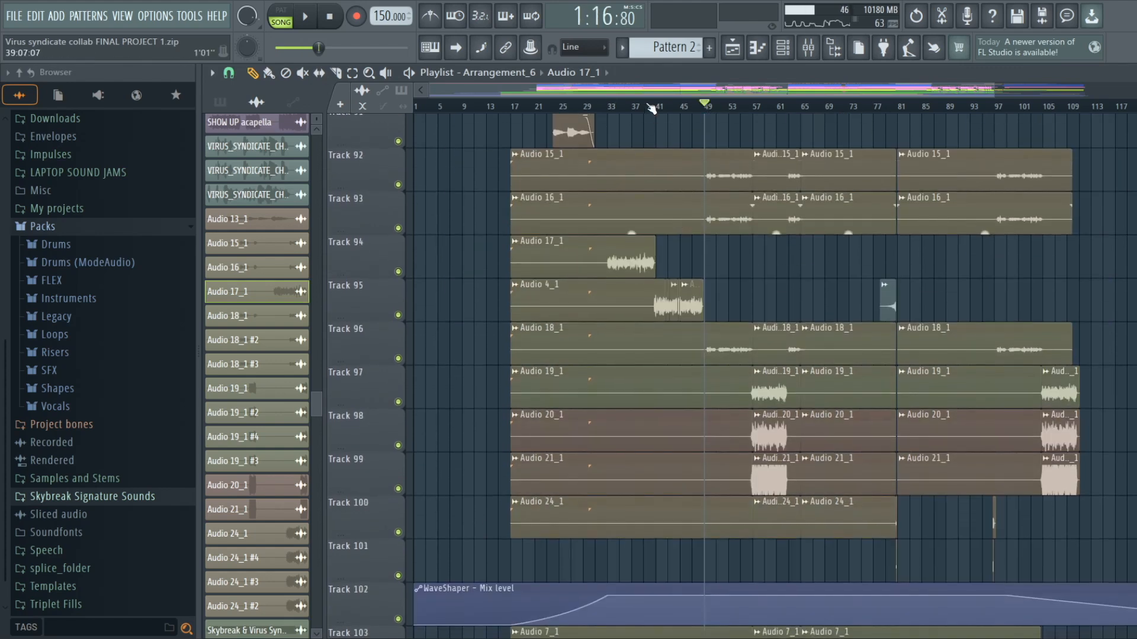
Step: Locate the start of the Audio 4_1 vocal around bar 41, place the playhead there and play it briefly
left_click(648, 109)
scroll(650, 113, "up", 5)
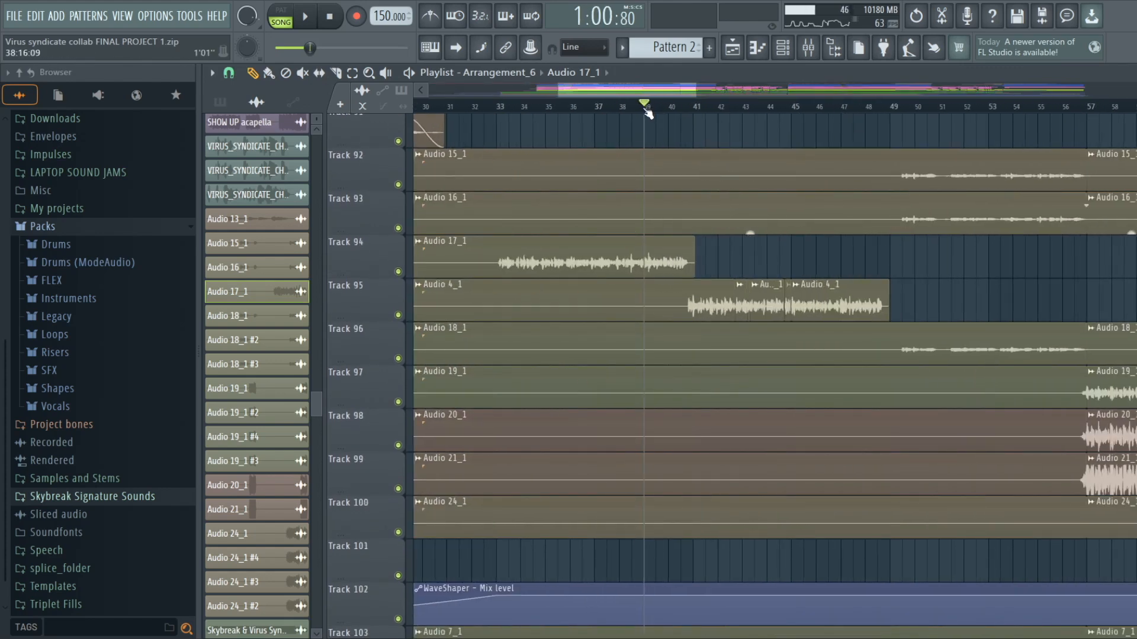
scroll(645, 116, "up", 4)
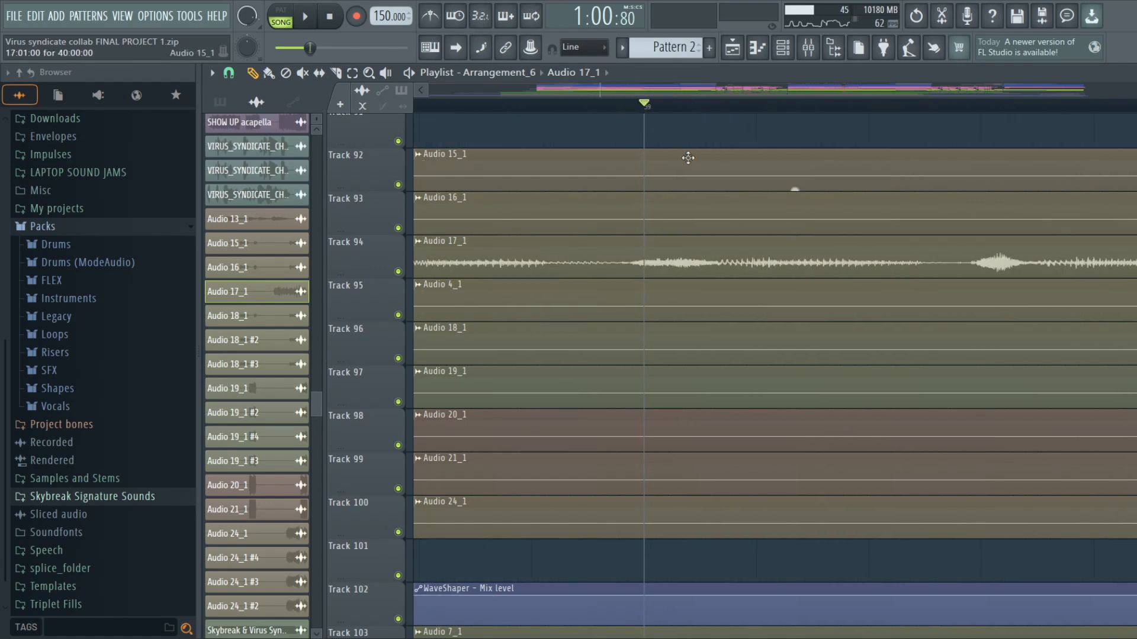
scroll(688, 158, "down", 4)
left_click(706, 110)
key("space")
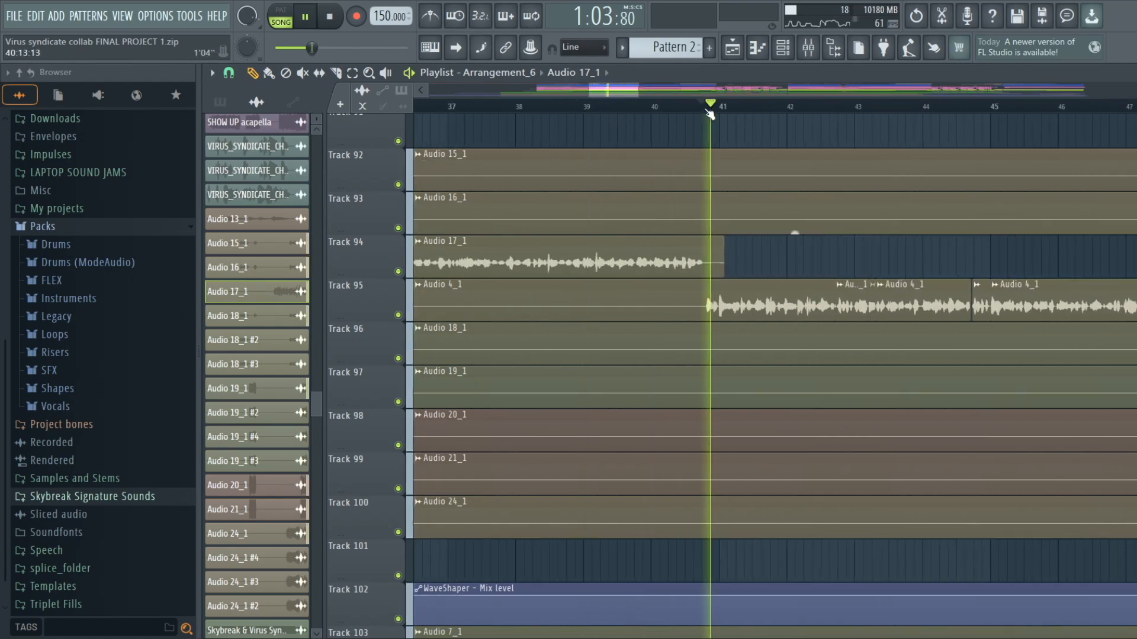
scroll(709, 115, "down", 4)
key("space")
Step: Play the section from bar 41 while examining the melodic stems on tracks 14 to 24, then stop
scroll(710, 181, "up", 4)
scroll(710, 178, "up", 4)
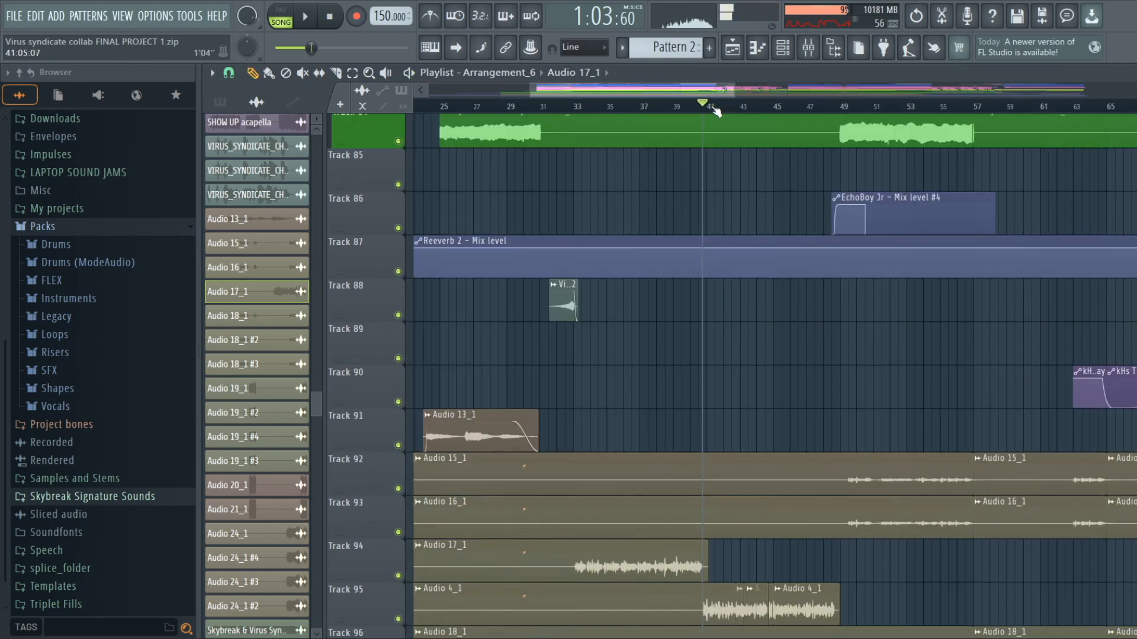
scroll(538, 293, "up", 20)
key("space")
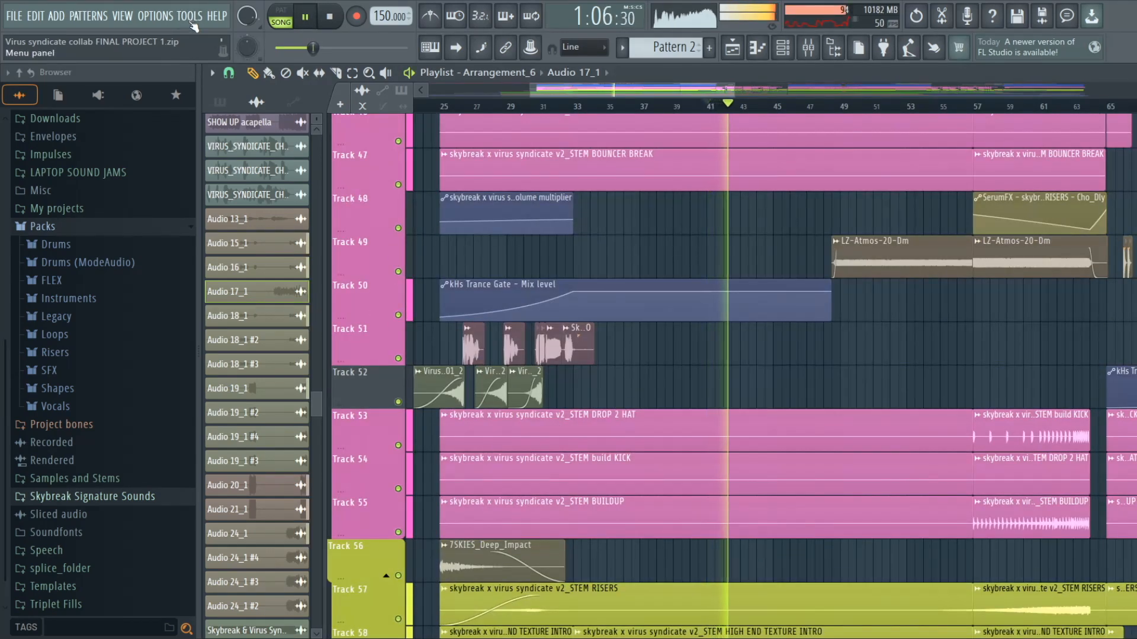
scroll(703, 233, "up", 20)
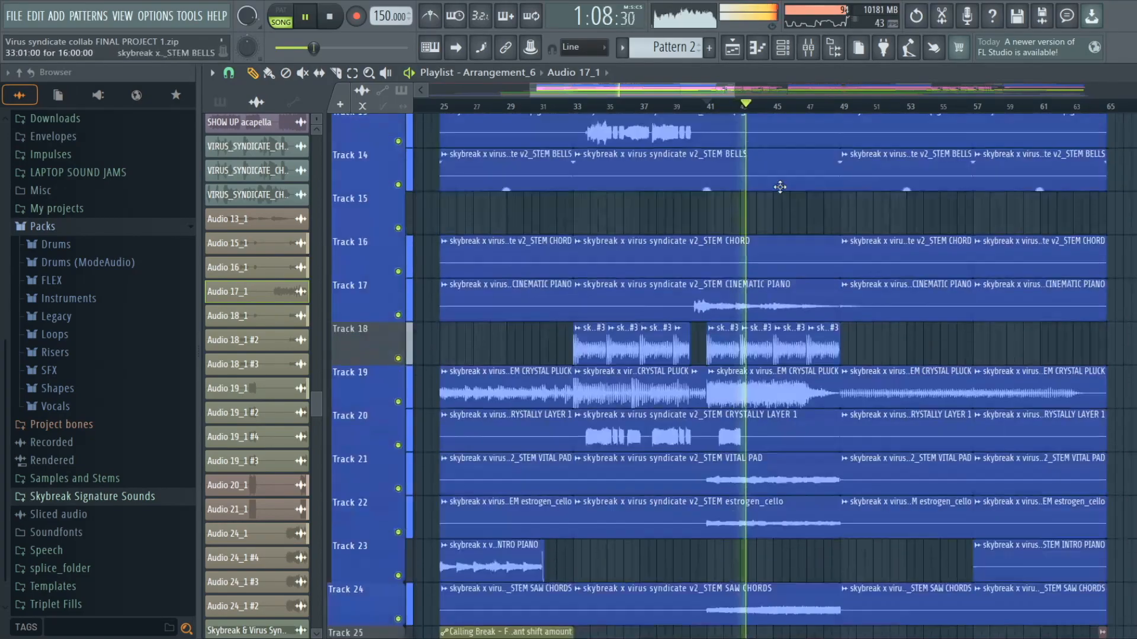
scroll(780, 184, "up", 13)
scroll(773, 107, "up", 3)
scroll(752, 228, "down", 16)
key("space")
Step: Examine the melodic, drum, texture and bass stems from bar 41, and place the playhead at bar 49
scroll(734, 219, "down", 2)
scroll(711, 213, "up", 4)
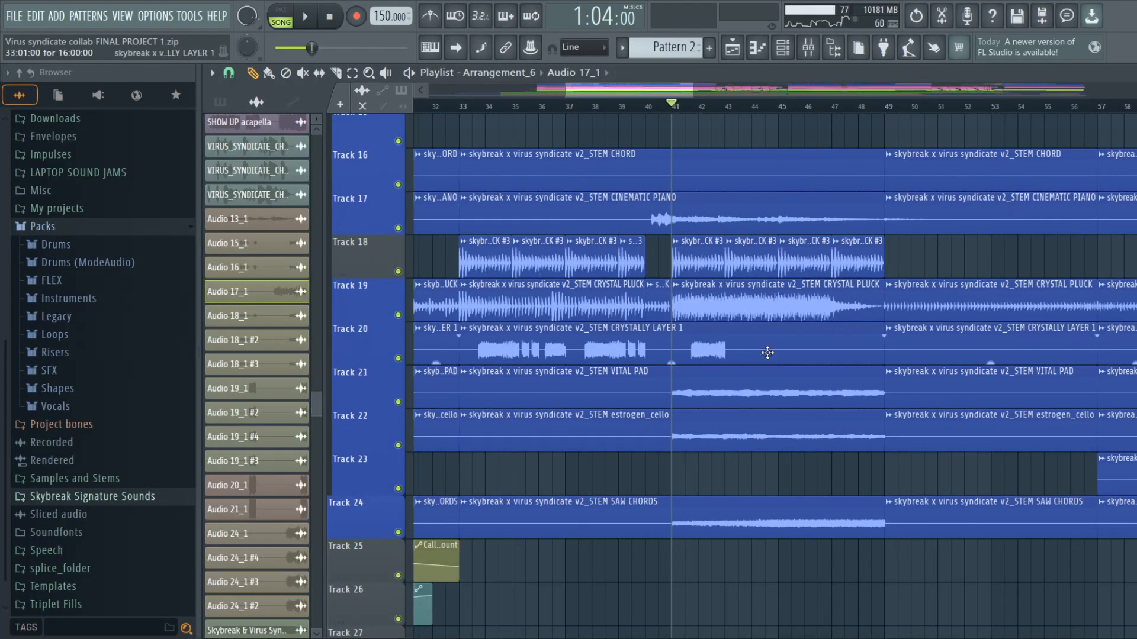
scroll(403, 381, "down", 20)
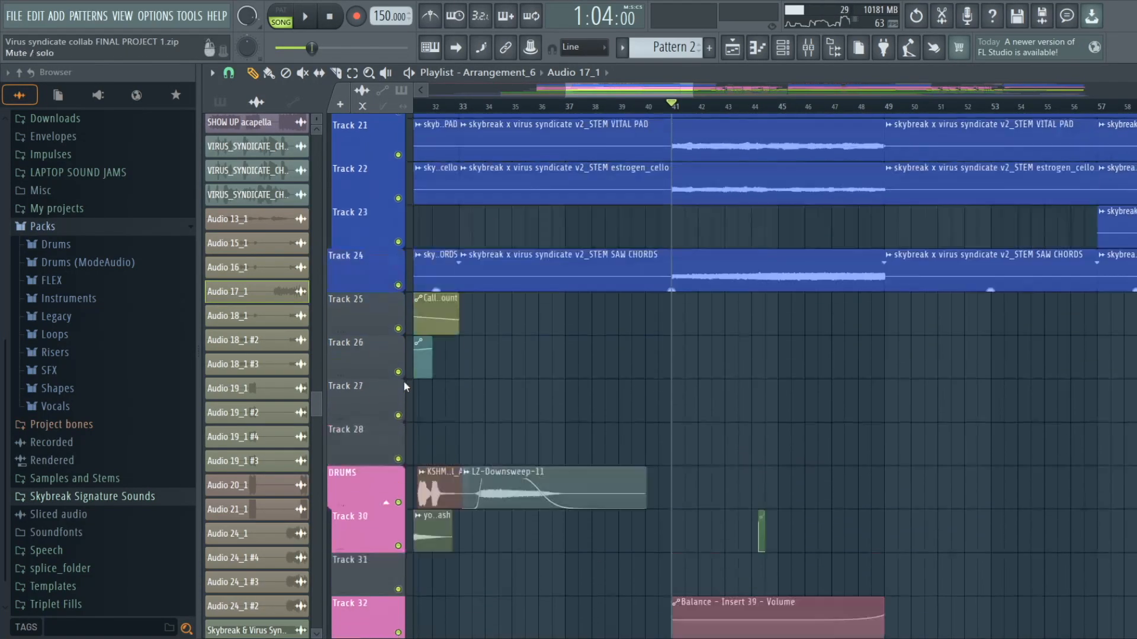
scroll(406, 377, "down", 20)
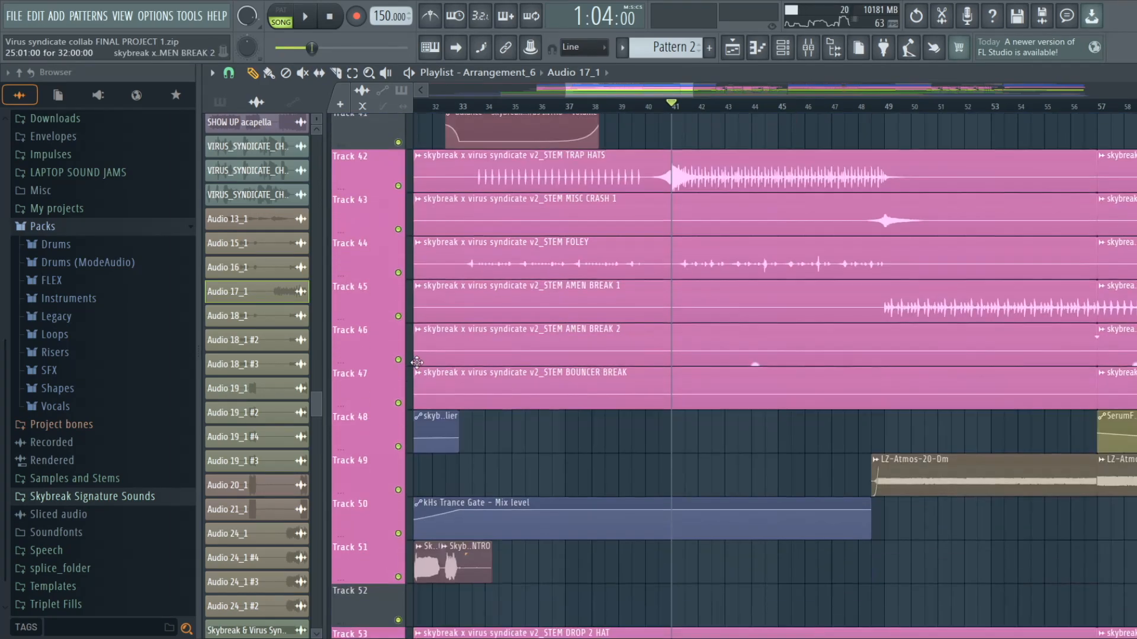
scroll(781, 317, "down", 1)
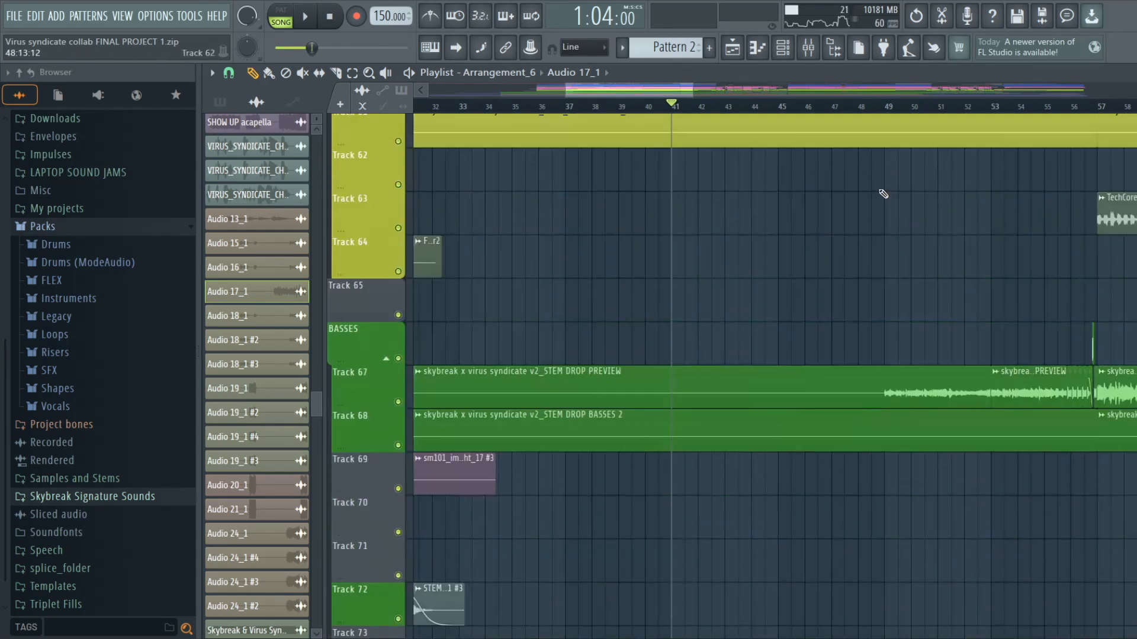
scroll(655, 236, "up", 18)
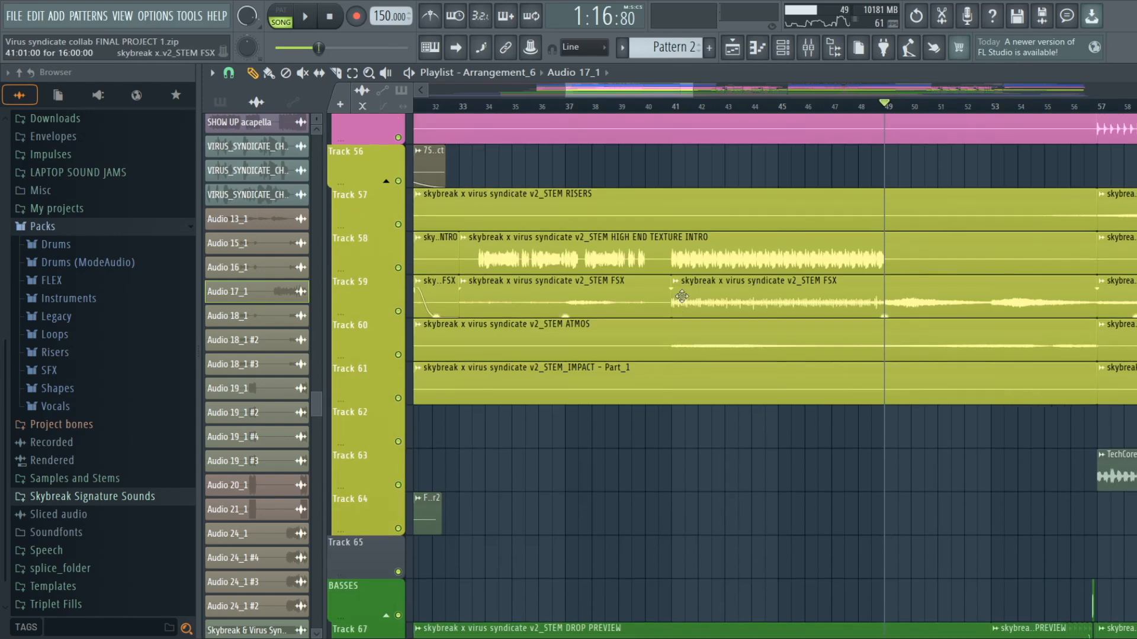
Step: Play the section from bar 49, reopen the playlist to examine the AMEN BREAK 1 and build-up stems, then stop
key("space")
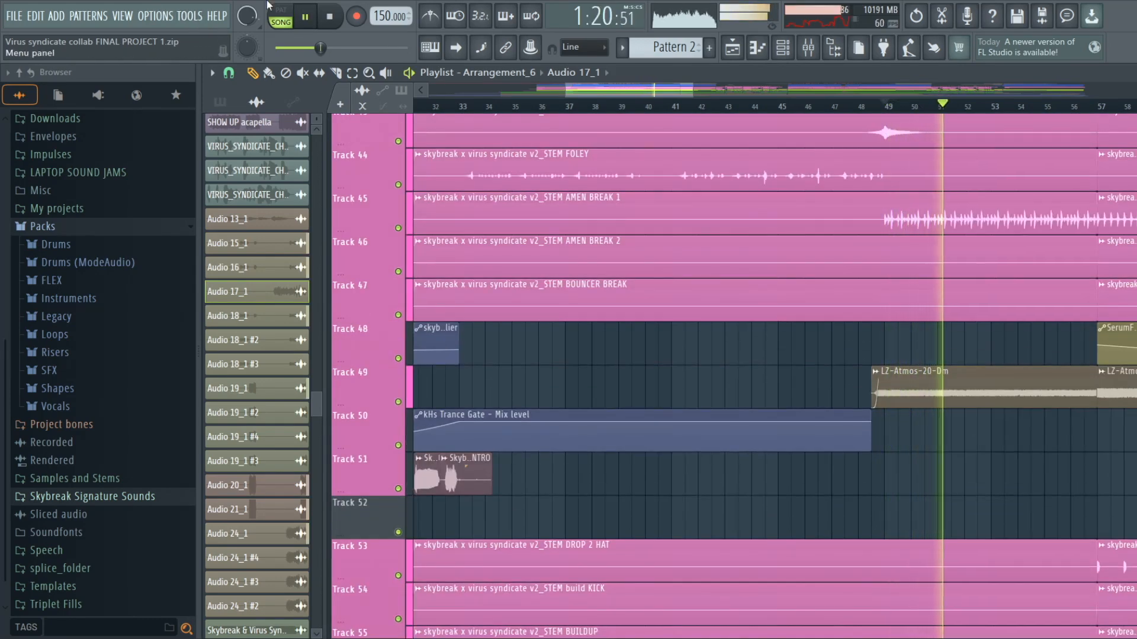
key("F12")
left_click(730, 49)
scroll(525, 334, "down", 18)
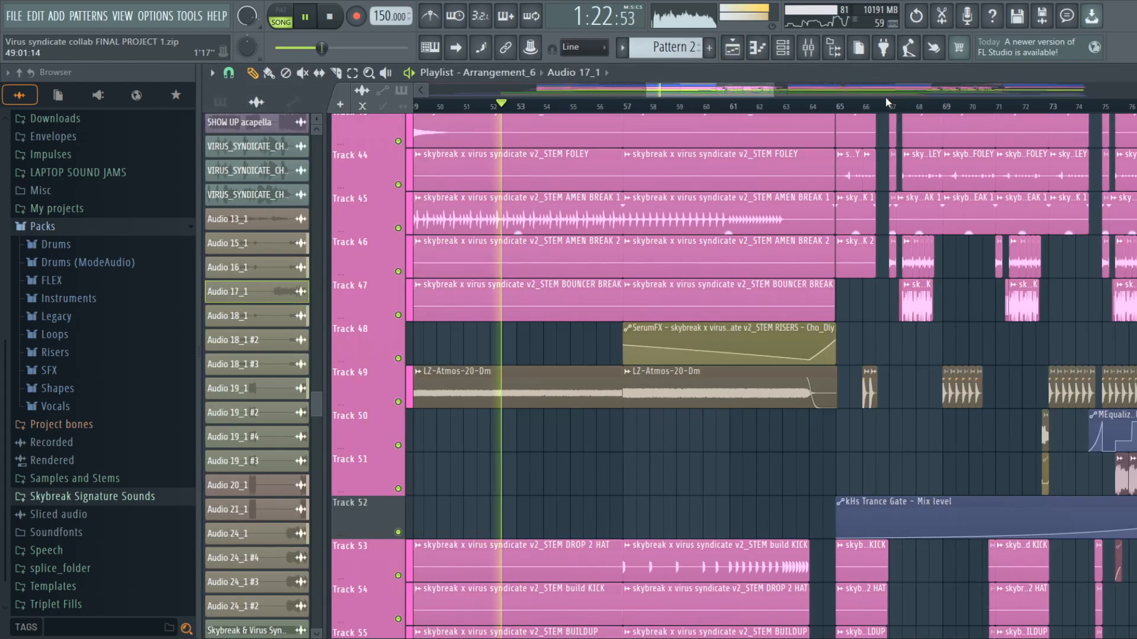
key("space")
Step: Solo the Audio 19_1 and Audio 20_1 vocal tracks, play them from bar 57 and select the Audio 21_1 clip
scroll(525, 333, "down", 20)
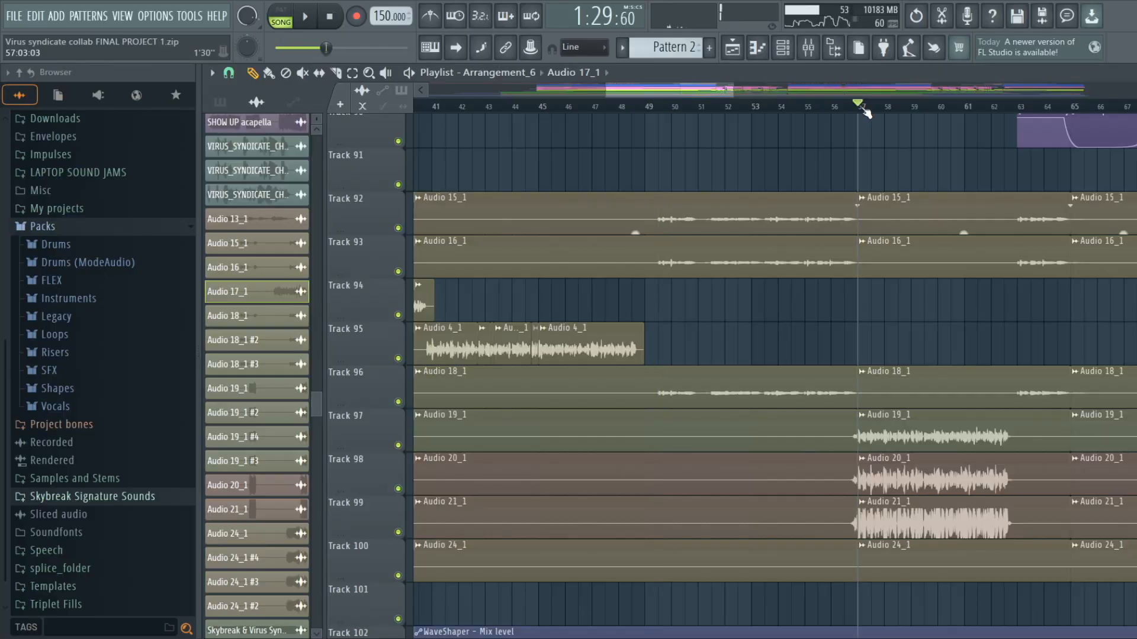
scroll(866, 112, "up", 3)
scroll(430, 437, "down", 1)
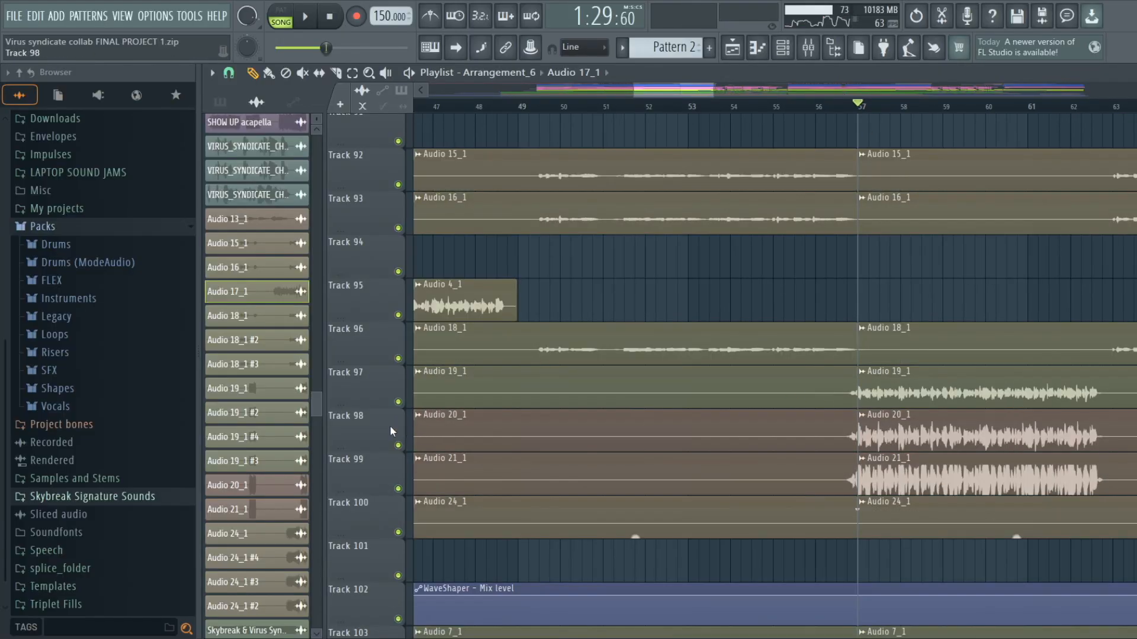
right_click(398, 445)
left_click(398, 402)
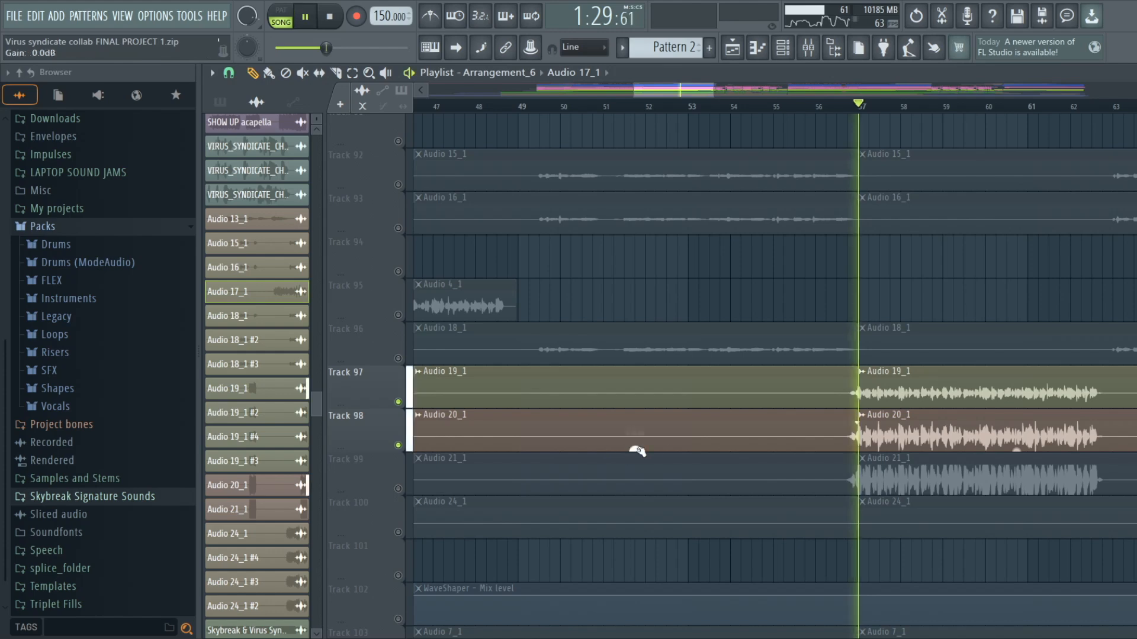
double_click(829, 393)
left_click(814, 485)
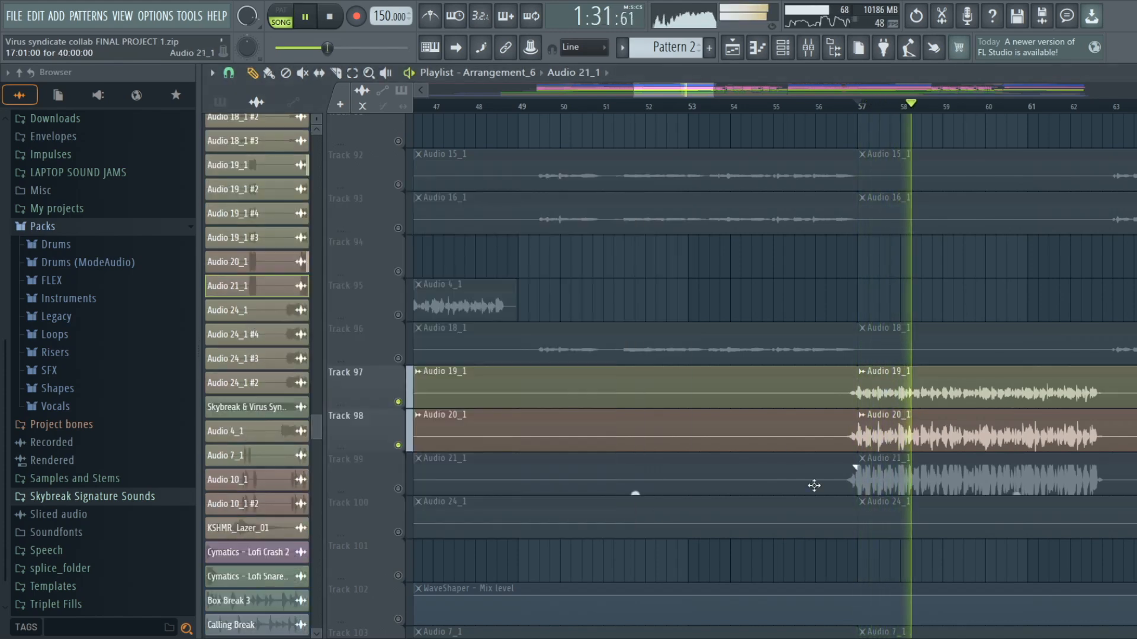
Step: Solo the Audio 21_1 track together with Audio 20_1, stop playback, inspect Audio 20_1's sampler settings and close them
right_click(398, 478)
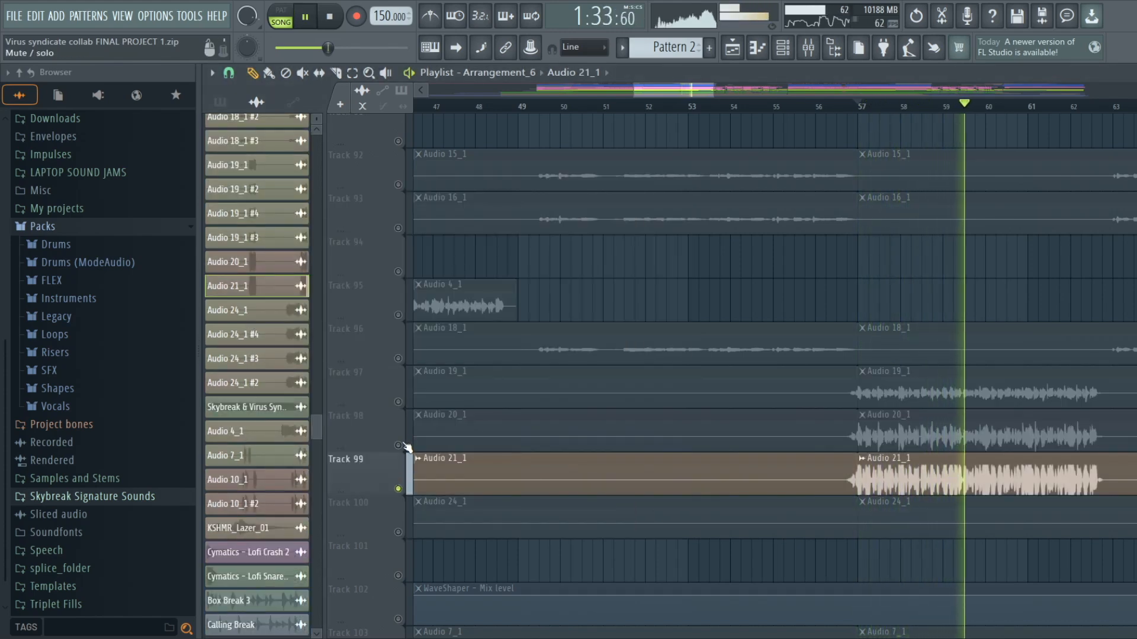
left_click(399, 445)
double_click(856, 432)
key("space")
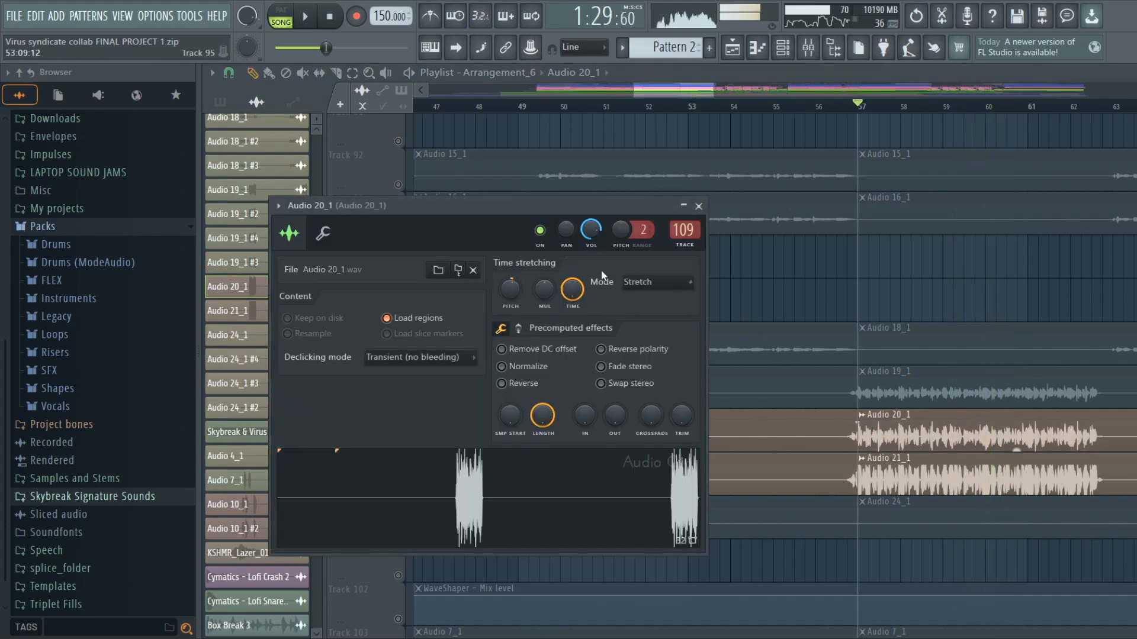
key("Escape")
scroll(910, 371, "down", 1)
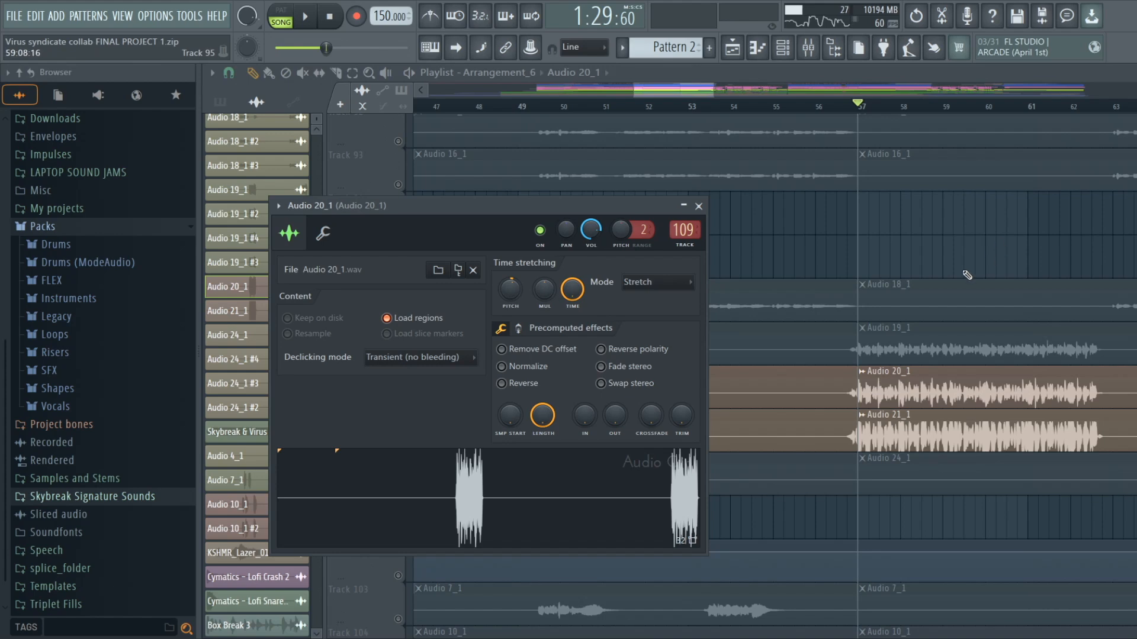
key("Escape")
Step: Add Track 97 to the soloed vocals and play all three layers together from bar 57
left_click(398, 358)
key("space")
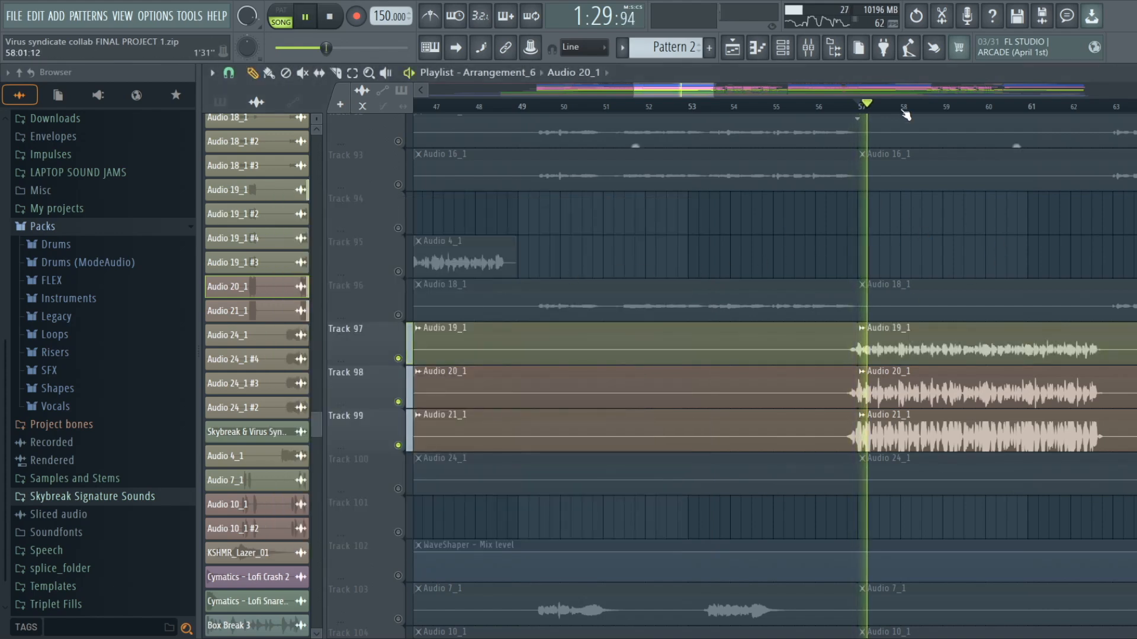
key("space")
Step: Solo Track 98, listen to it alone, inspect Audio 20_1's time-stretching pitch settings and close the sampler
right_click(402, 406)
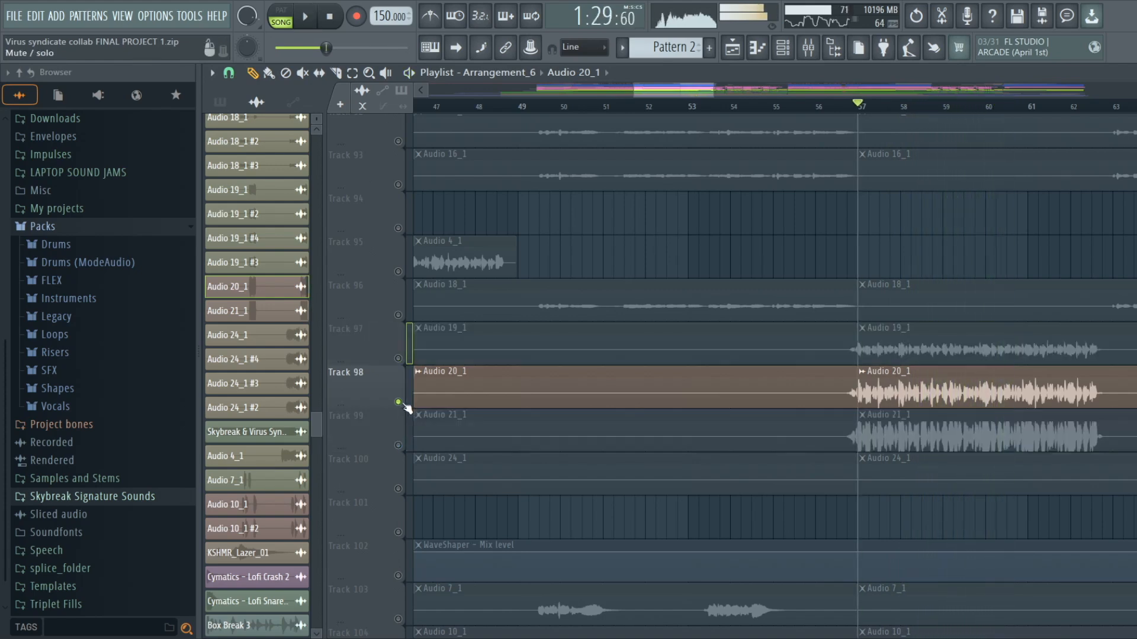
double_click(911, 375)
key("space")
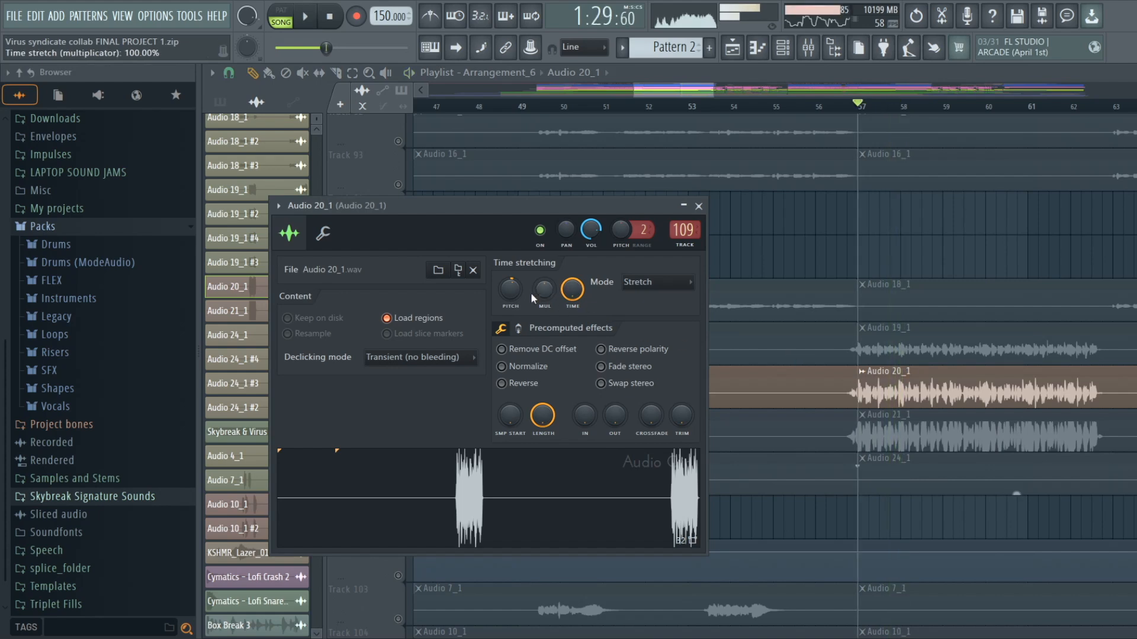
key("Escape")
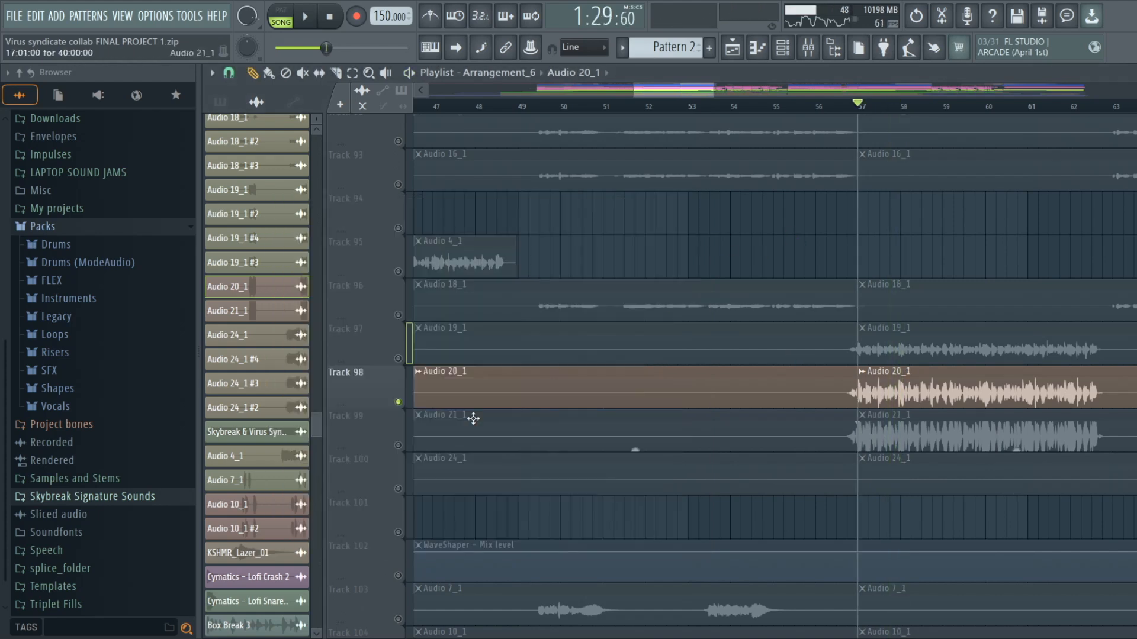
Step: Solo Track 99 and open the sampler settings of its Audio 21_1 clip
right_click(410, 443)
double_click(891, 426)
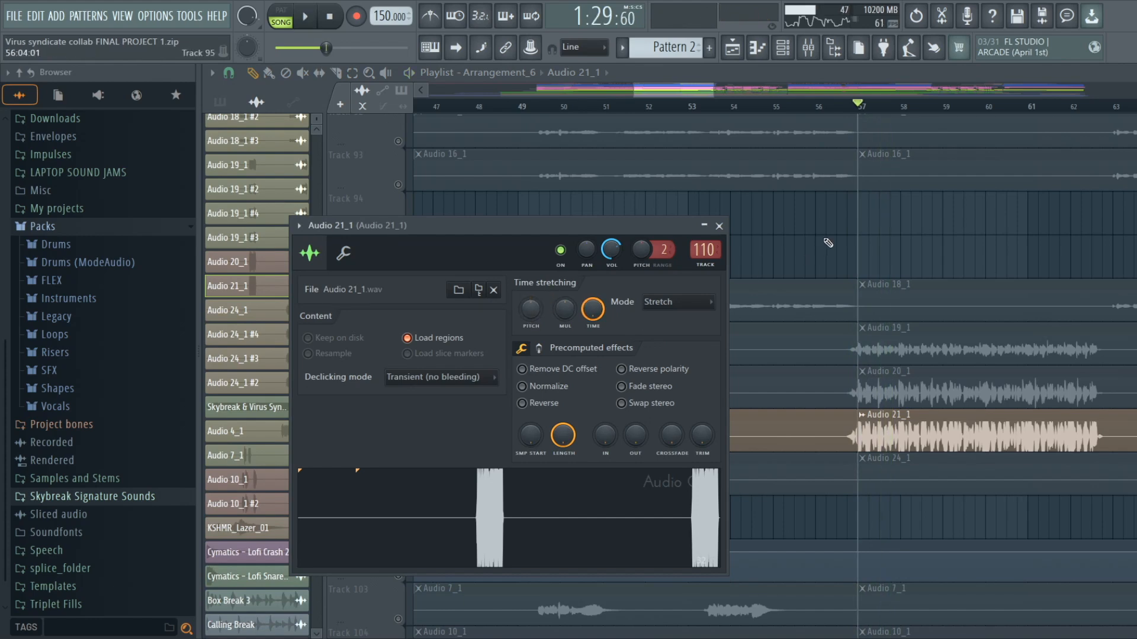
Step: Close the Audio 21_1 sampler and add Tracks 98 and 97 to the soloed Track 99
key("Escape")
left_click(397, 398)
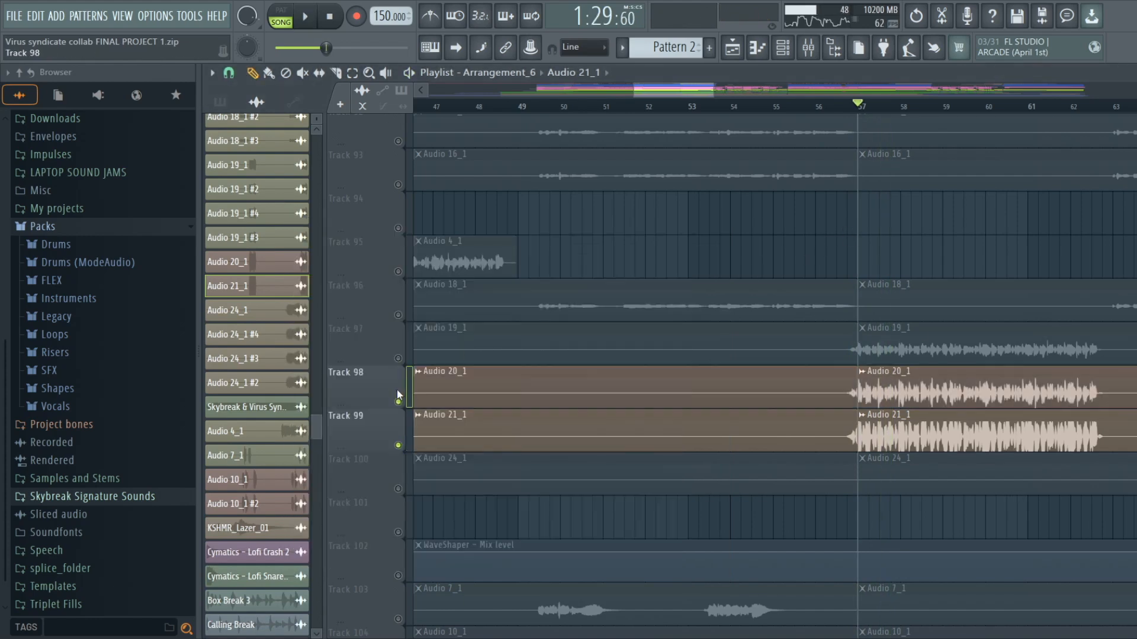
left_click(398, 359)
Step: Listen to the three vocal layers and inspect the time-stretching settings of Audio 19_1 and Audio 21_1, leaving both samplers closed
double_click(837, 331)
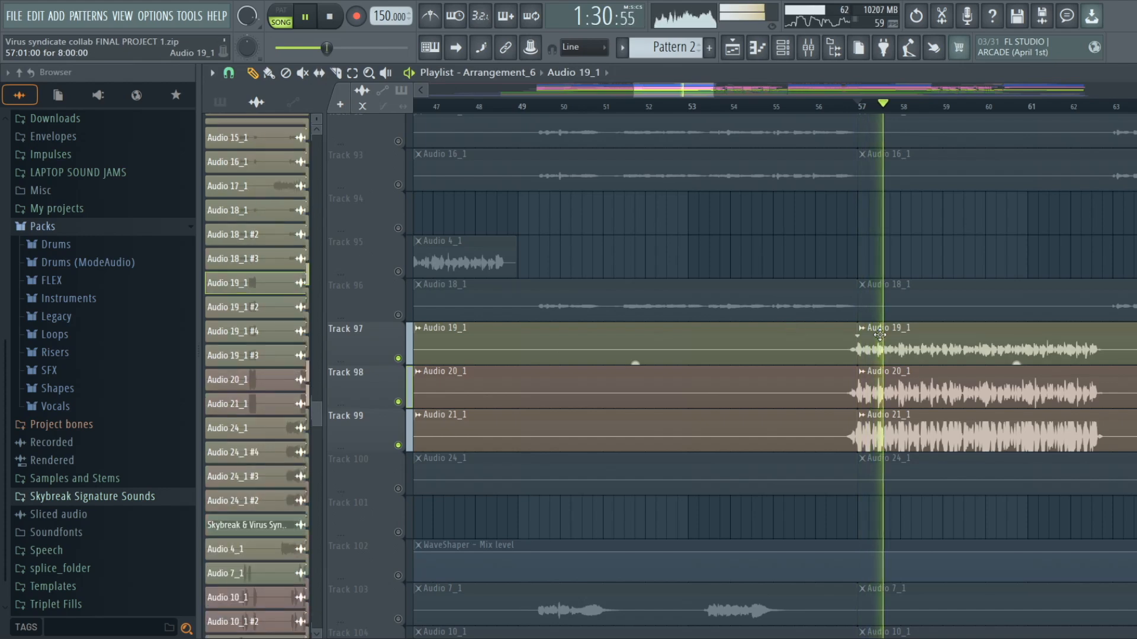
left_click(616, 262)
left_click(613, 295)
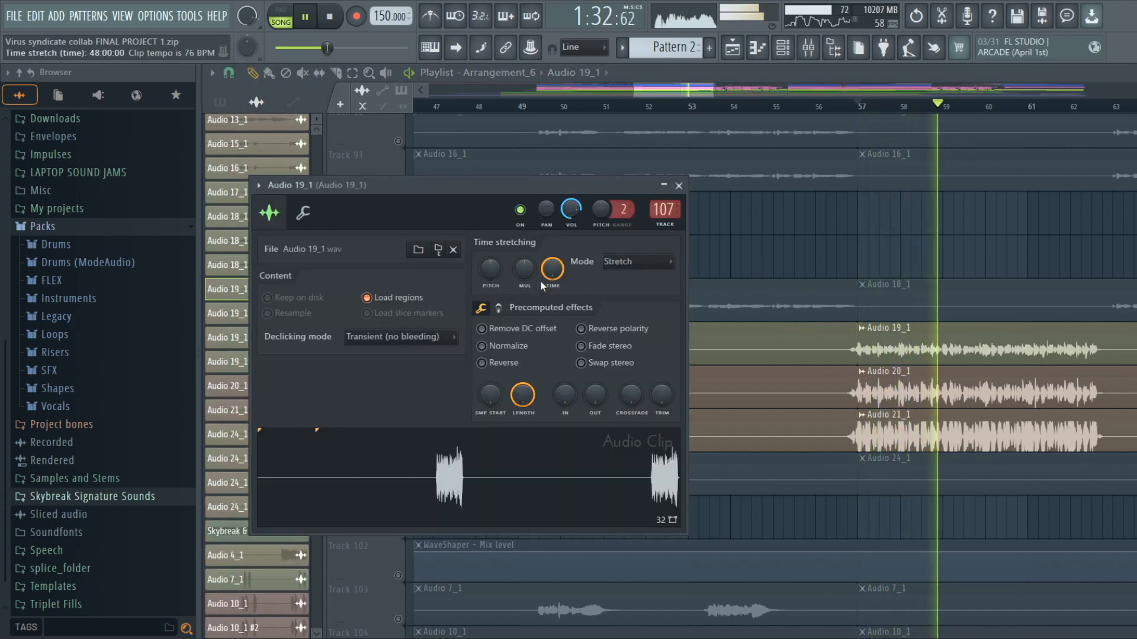
double_click(909, 433)
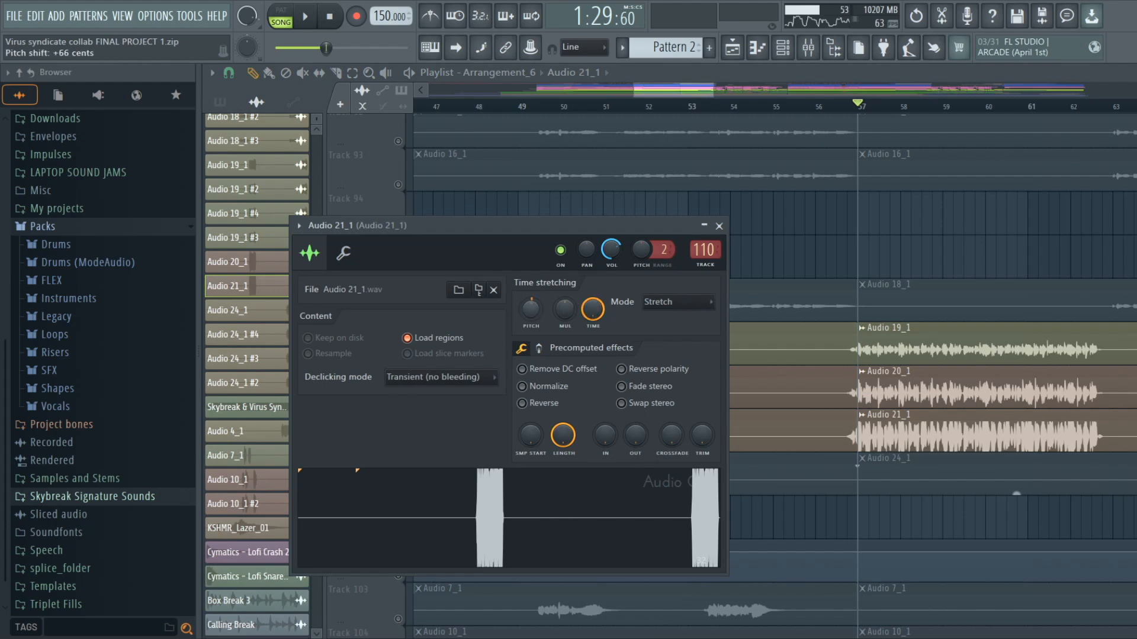
key("Escape")
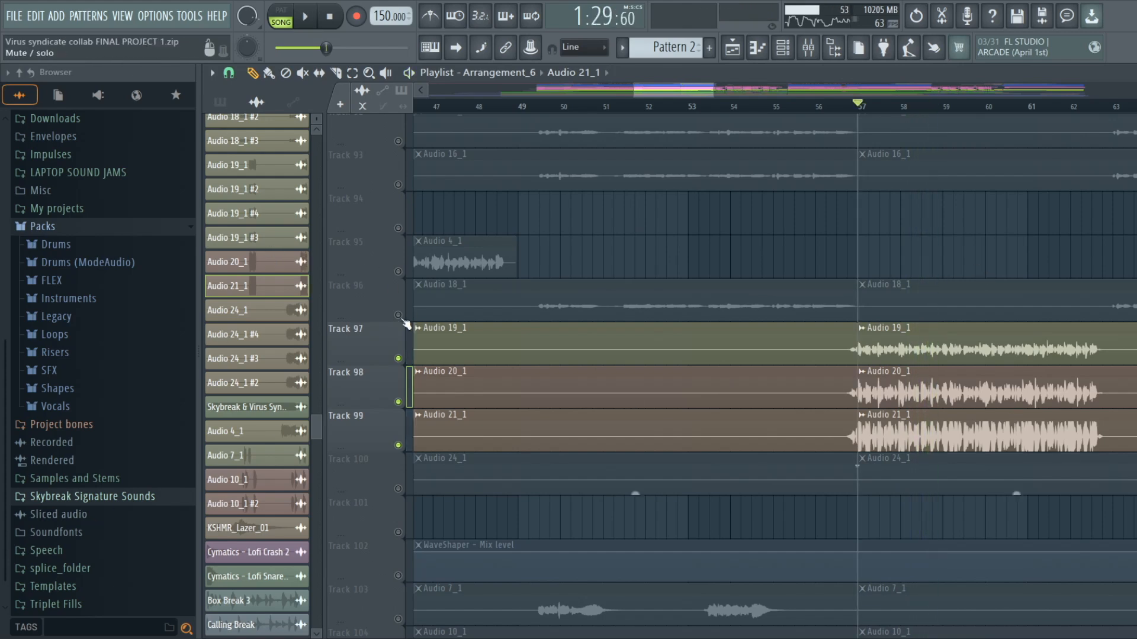
Step: Unsolo the vocal layers so all tracks are active and move the playhead near the start of the FX_Uplifter_2 clip
right_click(398, 360)
right_click(397, 359)
scroll(997, 491, "down", 8)
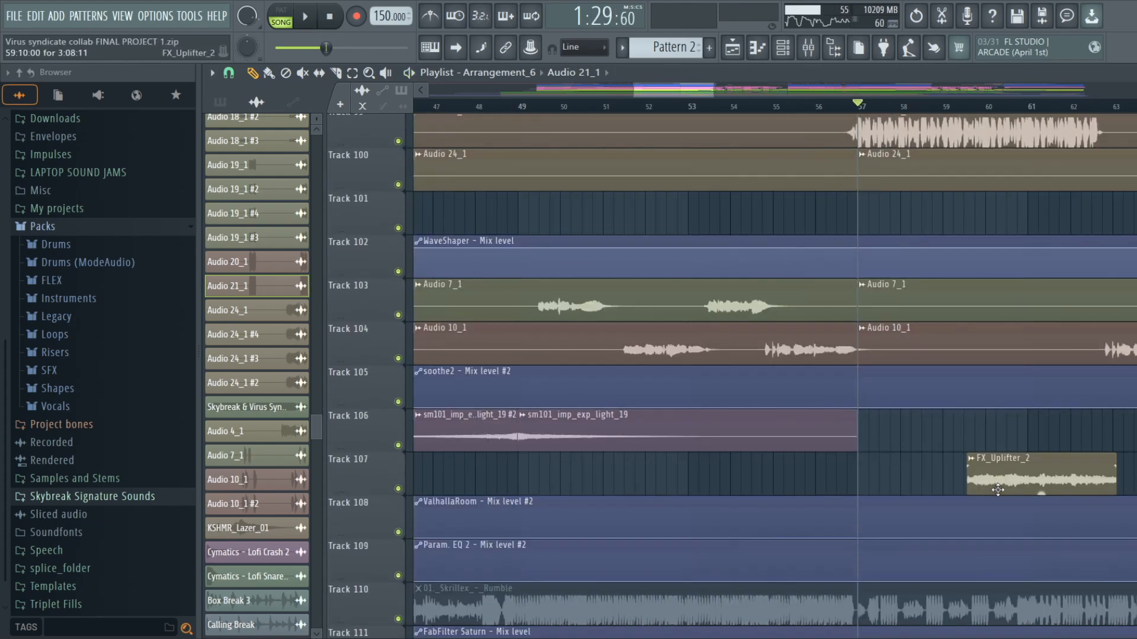
left_click(980, 106)
scroll(979, 107, "down", 5)
scroll(979, 106, "up", 8)
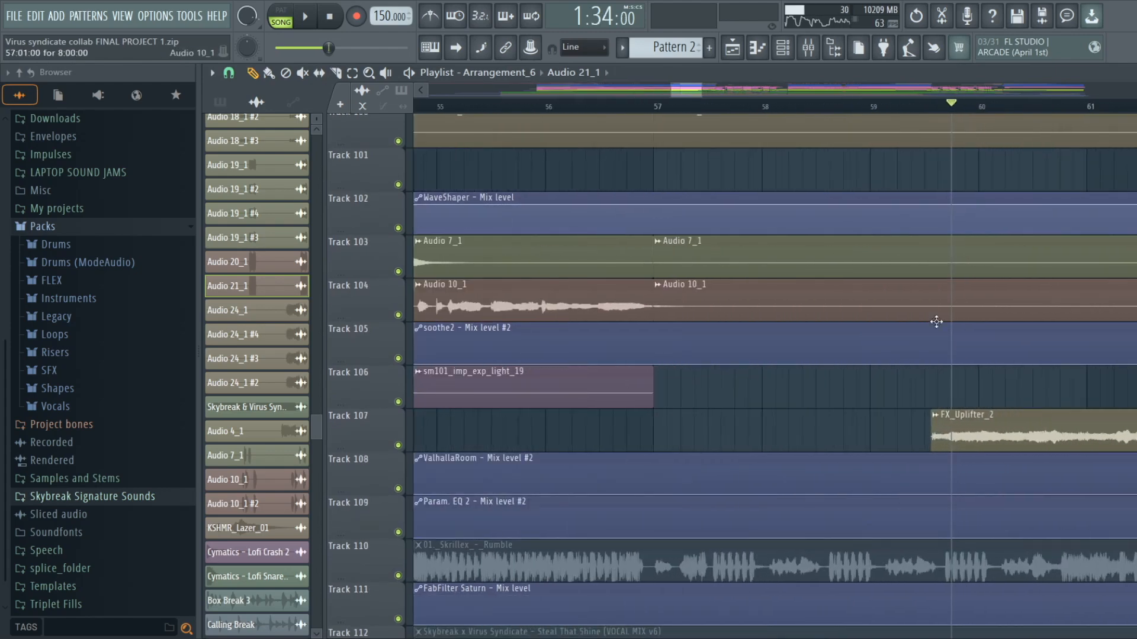
Step: Select the FX_Uplifter_2 clip on Track 107 and play the full mix from there, ending with playback stopped
left_click(958, 435)
scroll(964, 343, "up", 3)
key("space")
scroll(988, 90, "up", 2)
scroll(723, 318, "up", 20)
key("space")
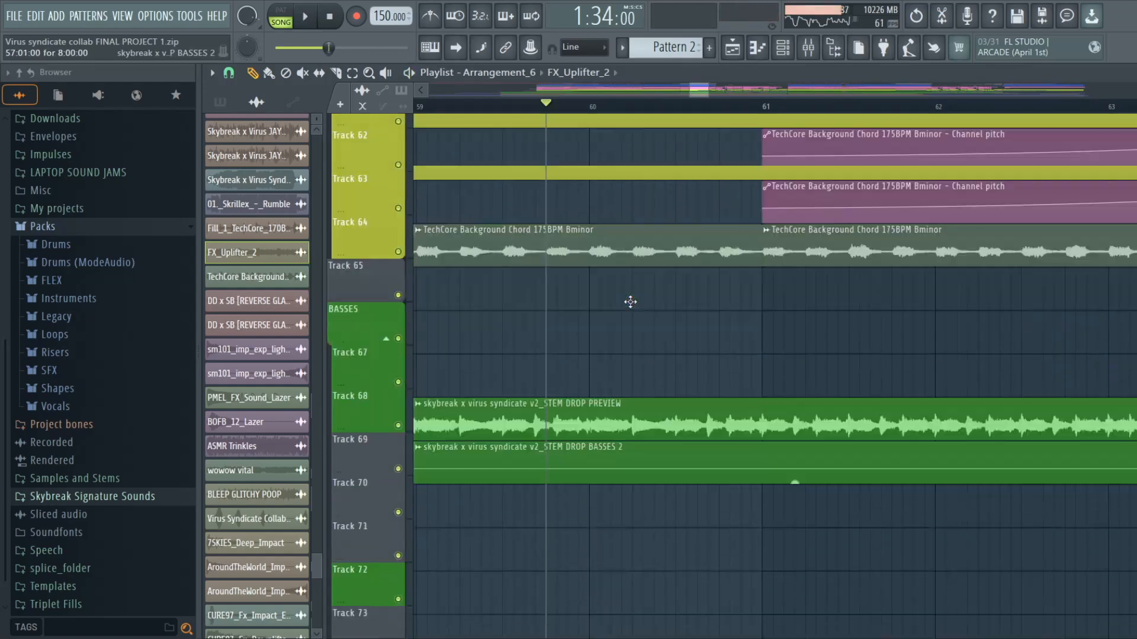
Step: Solo Track 63 to hear its TechCore Background Chord clip alone and inspect the clip's sampler settings
scroll(653, 294, "down", 4)
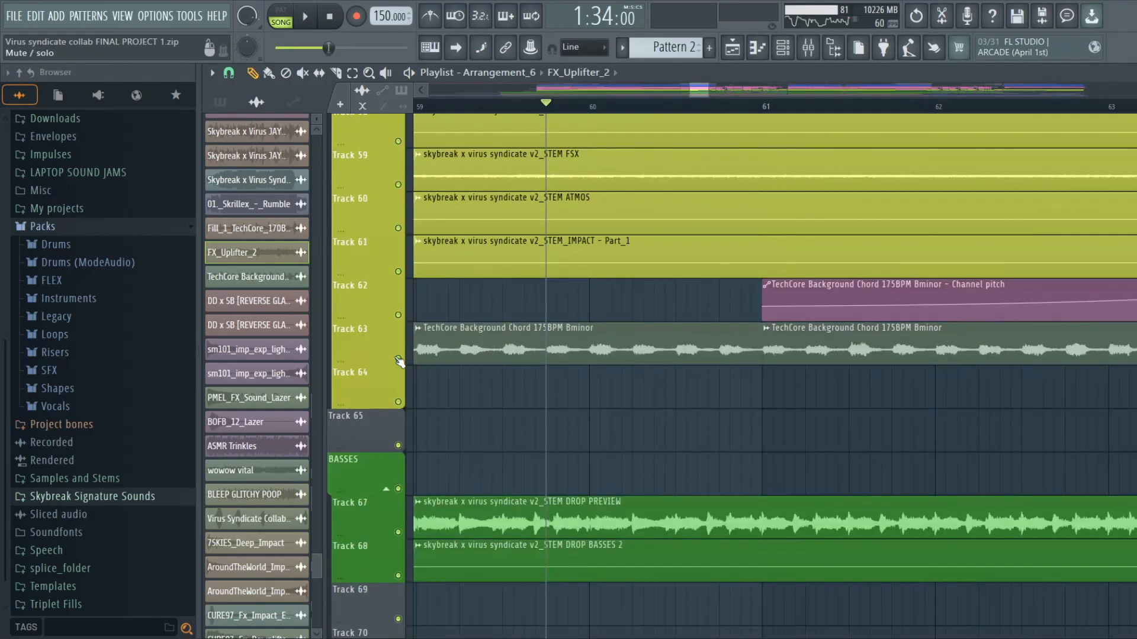
right_click(398, 358)
key("space")
scroll(661, 110, "down", 3)
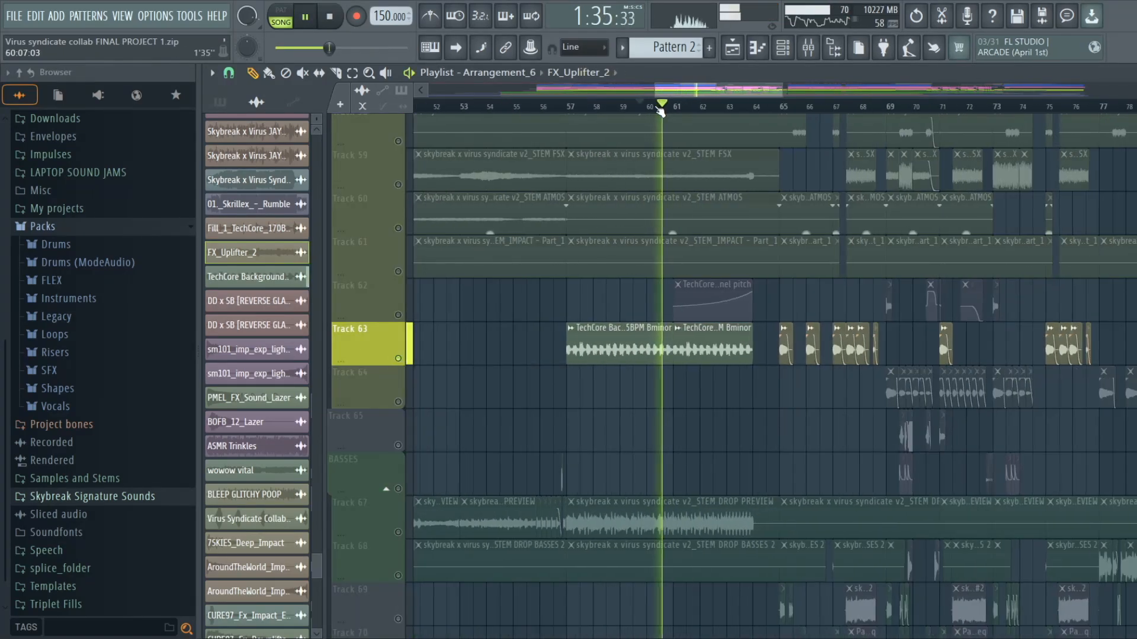
scroll(661, 113, "up", 2)
key("space")
double_click(561, 351)
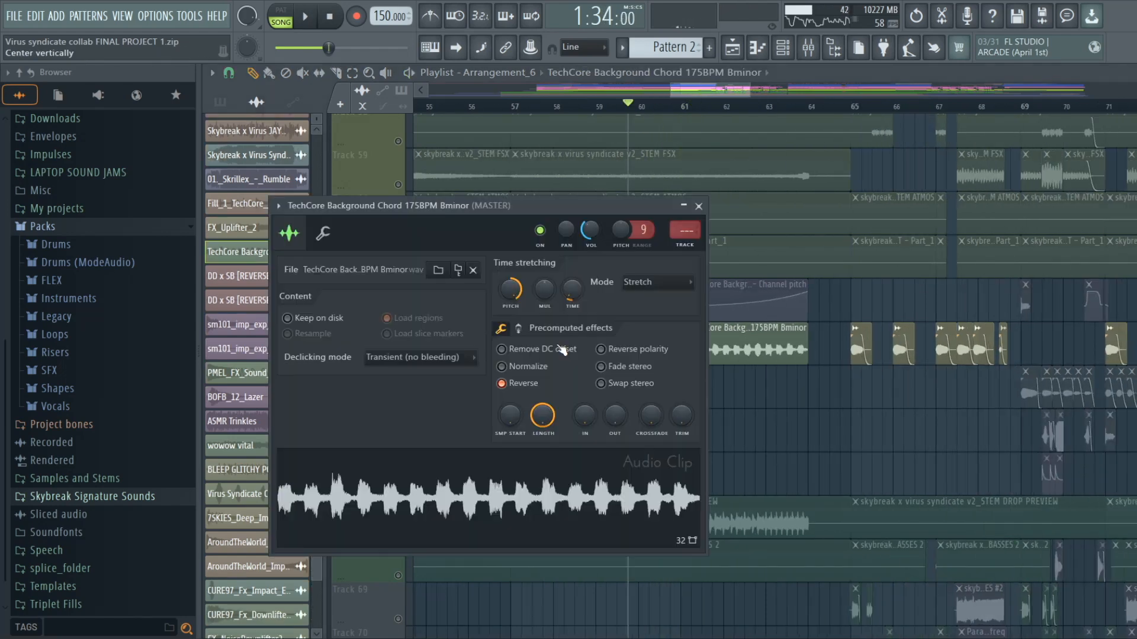
key("Escape")
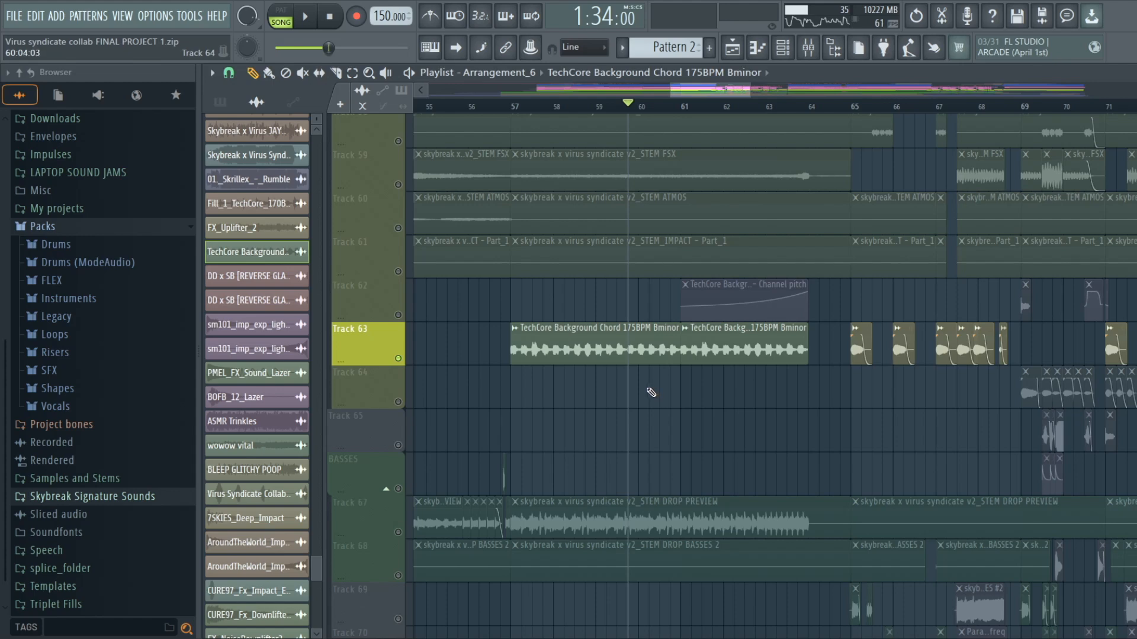
Step: Place the playhead at the DD x SB [REVERSE GLASS] clip on soloed Track 25, then reactivate all tracks
scroll(651, 393, "up", 8)
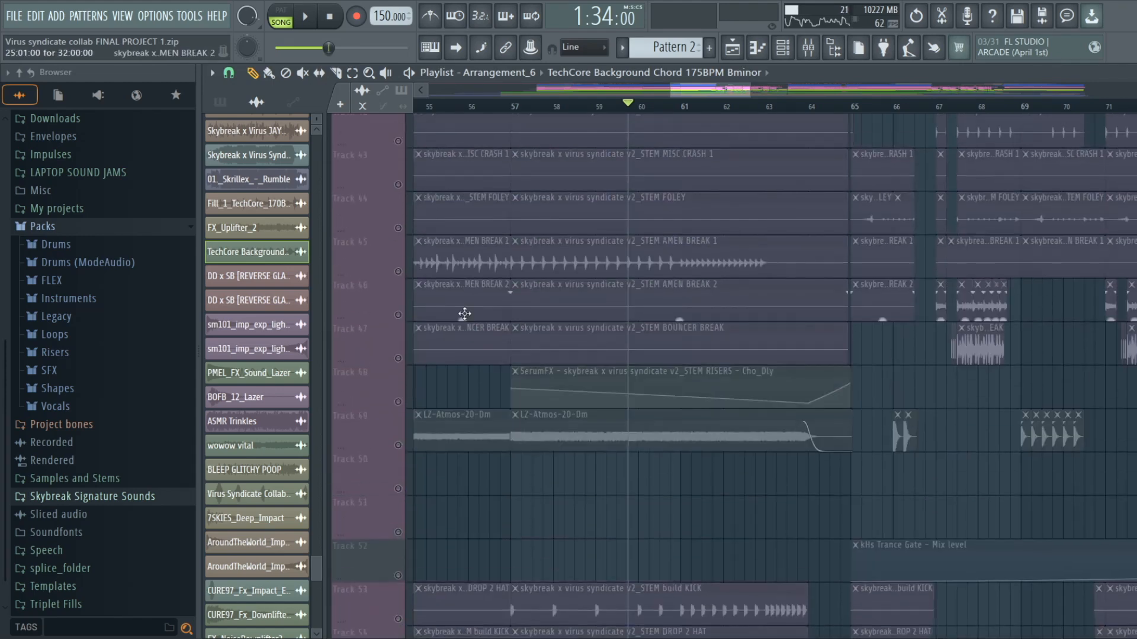
scroll(464, 314, "up", 1)
scroll(419, 333, "up", 12)
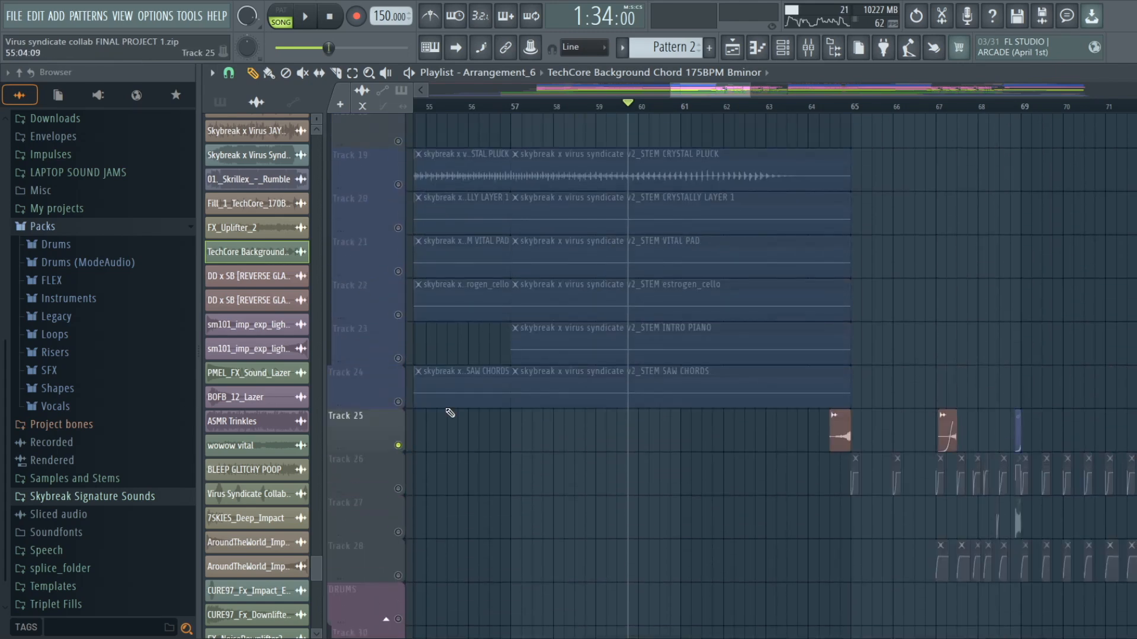
left_click_drag(830, 111, 835, 168)
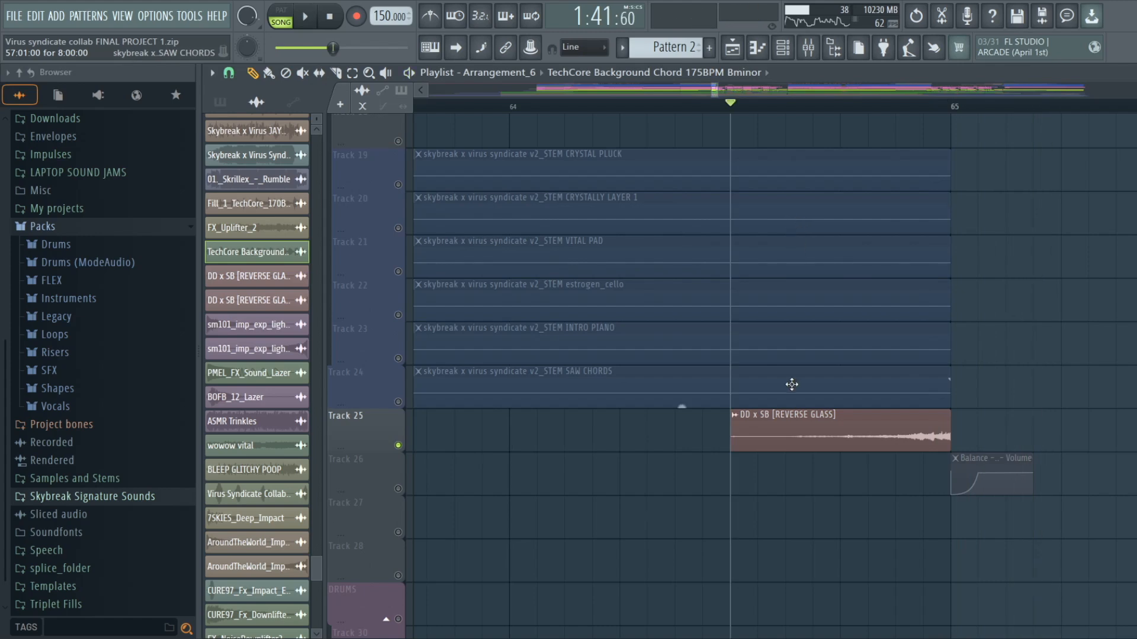
right_click(398, 445)
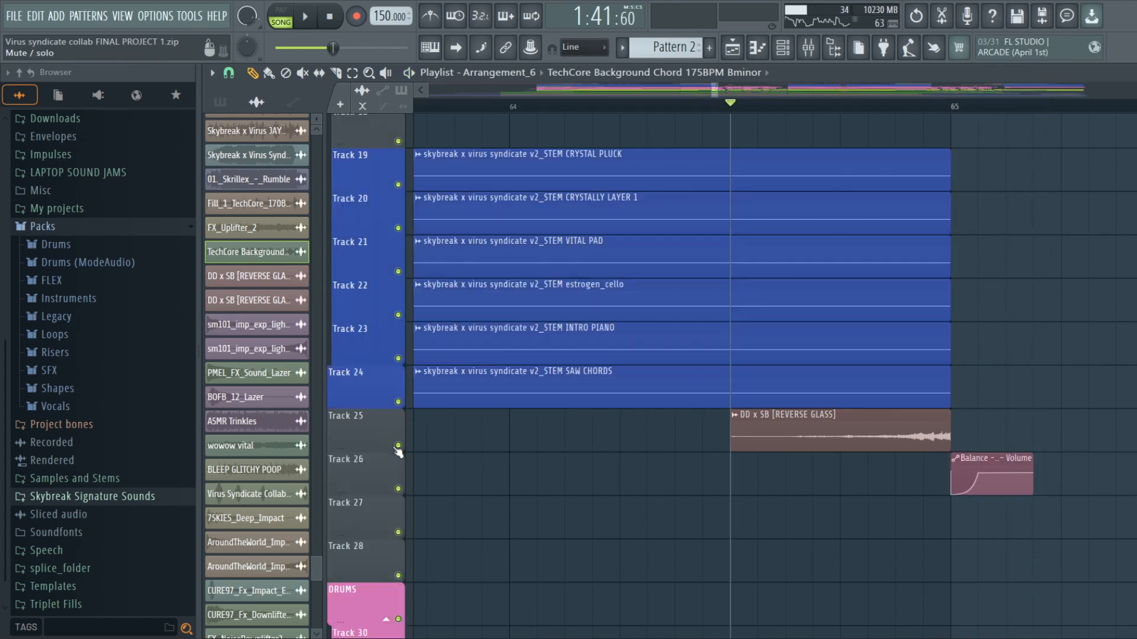
Step: Play the full mix from bar 65 while looking over the drum and bass tracks, then stop playback
scroll(917, 162, "up", 3)
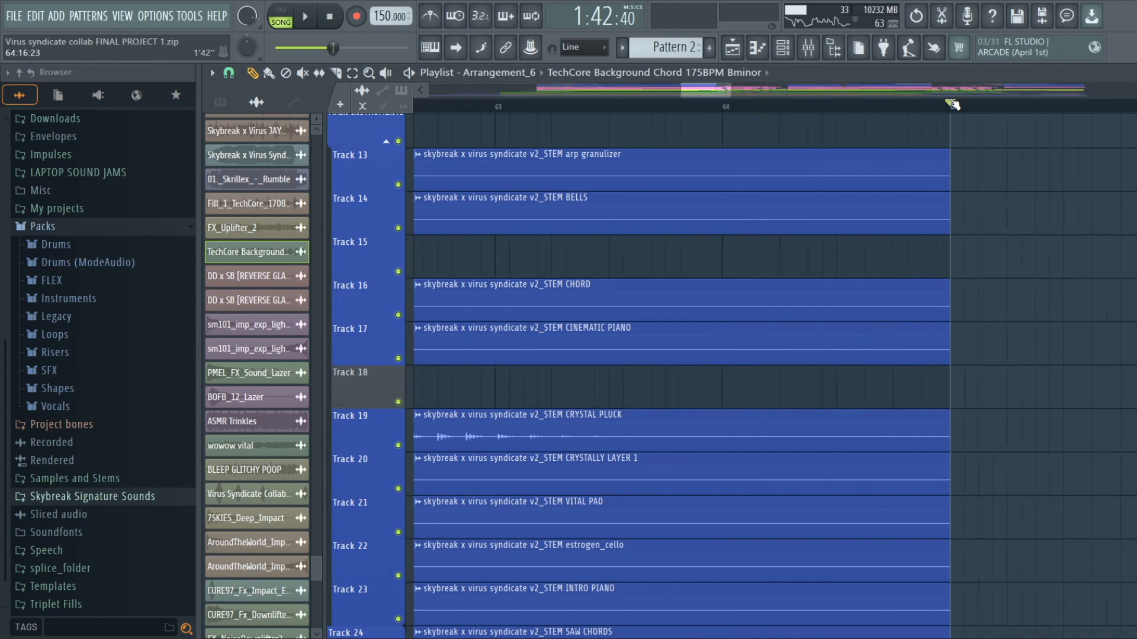
scroll(955, 104, "down", 6)
scroll(764, 106, "up", 4)
key("space")
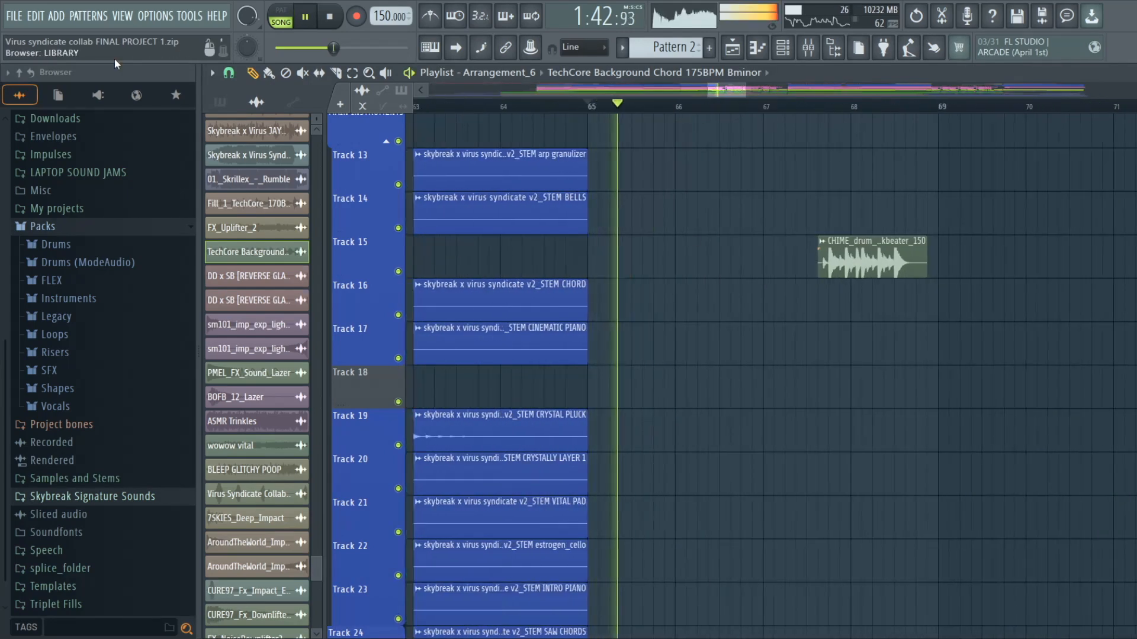
scroll(711, 273, "down", 13)
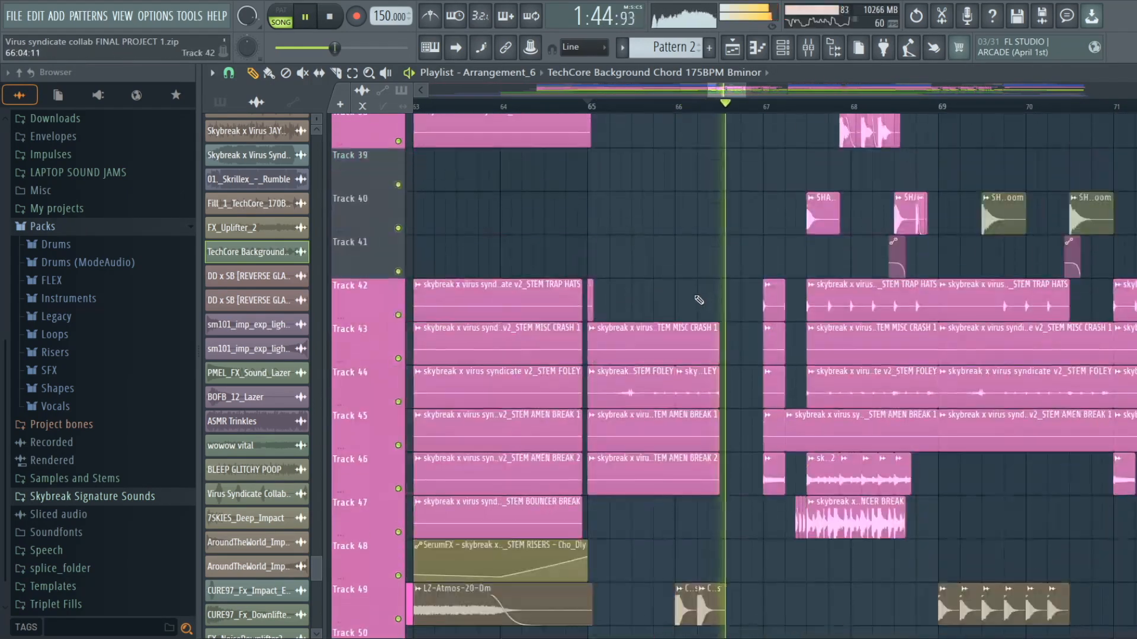
scroll(699, 301, "down", 14)
key("space")
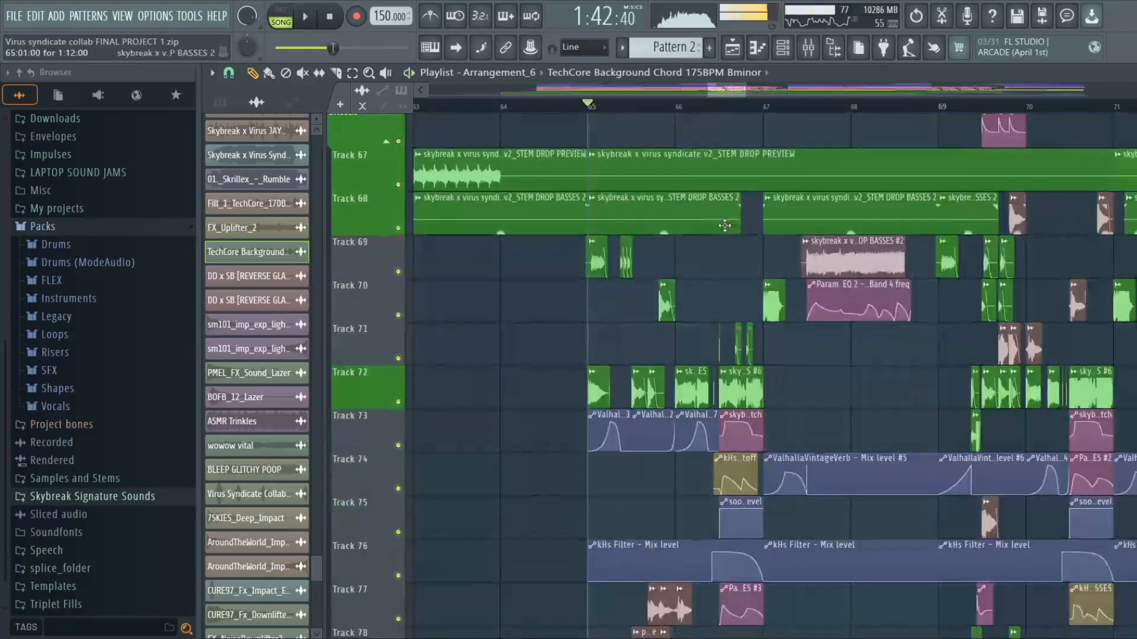
Step: Examine the drum, FX and bass tracks in the drop section that starts at bar 65
scroll(725, 225, "down", 2)
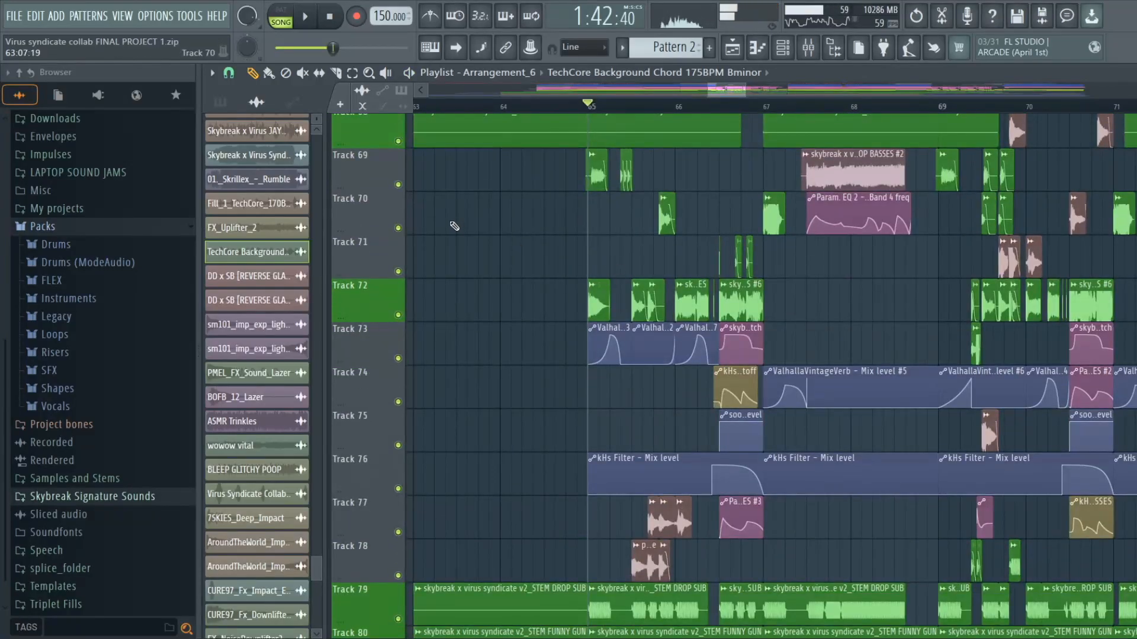
scroll(455, 225, "up", 12)
scroll(625, 324, "up", 8)
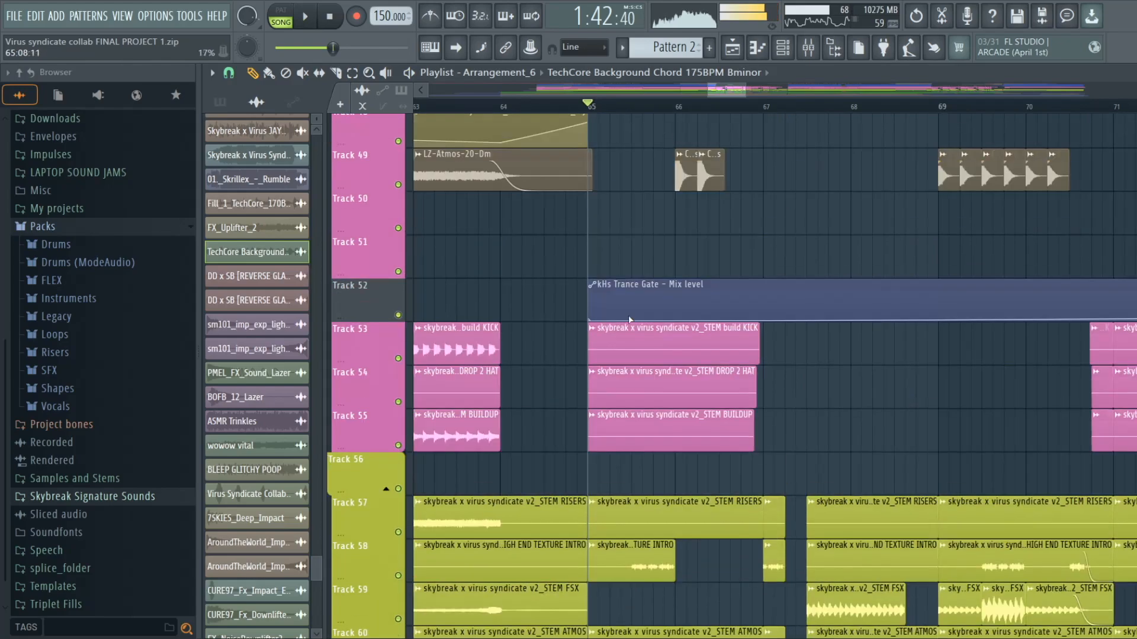
scroll(621, 320, "up", 9)
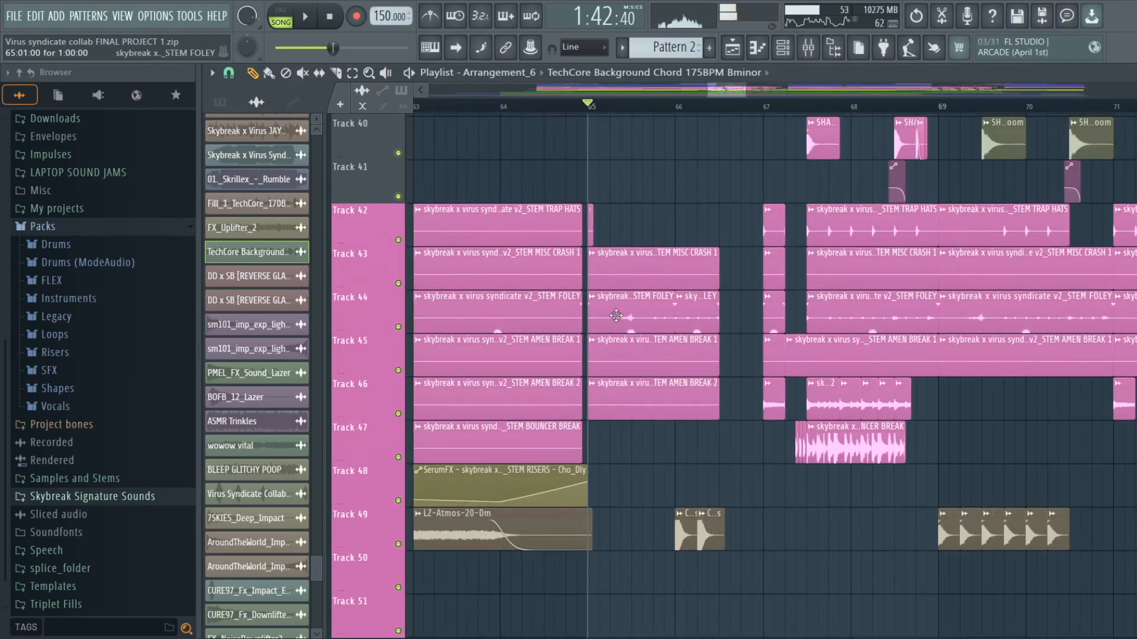
scroll(617, 316, "up", 20)
scroll(614, 315, "down", 13)
scroll(613, 314, "down", 20)
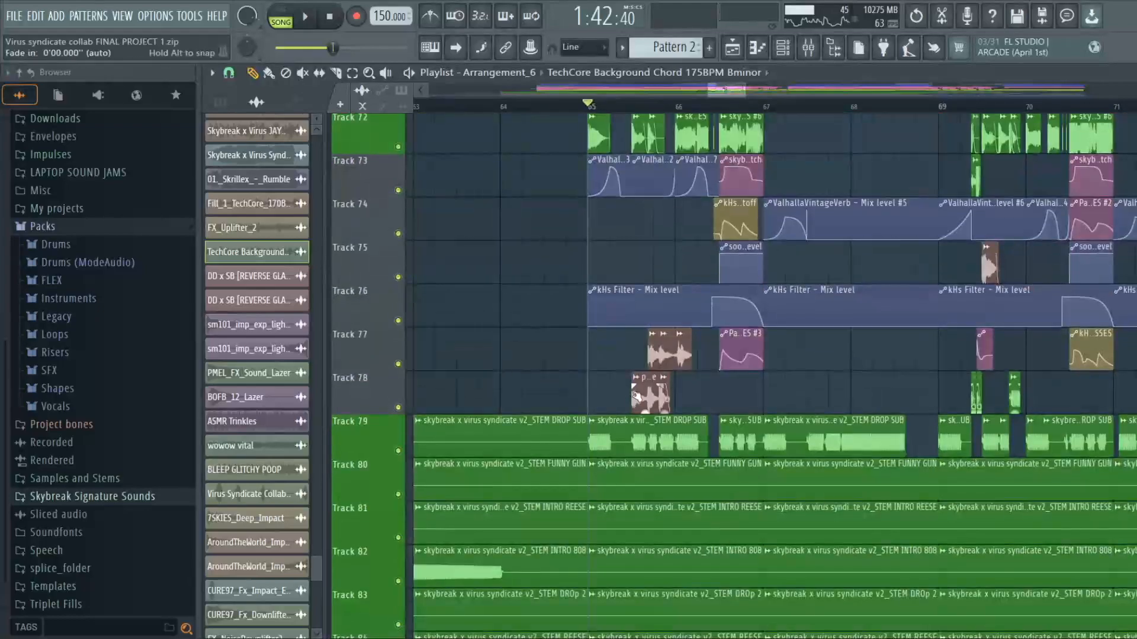
scroll(636, 394, "down", 15)
scroll(636, 388, "up", 20)
Step: Inspect the sampler settings of the CHIME_crash_go_to clip on Track 63 at bar 65 and close them
scroll(636, 384, "down", 12)
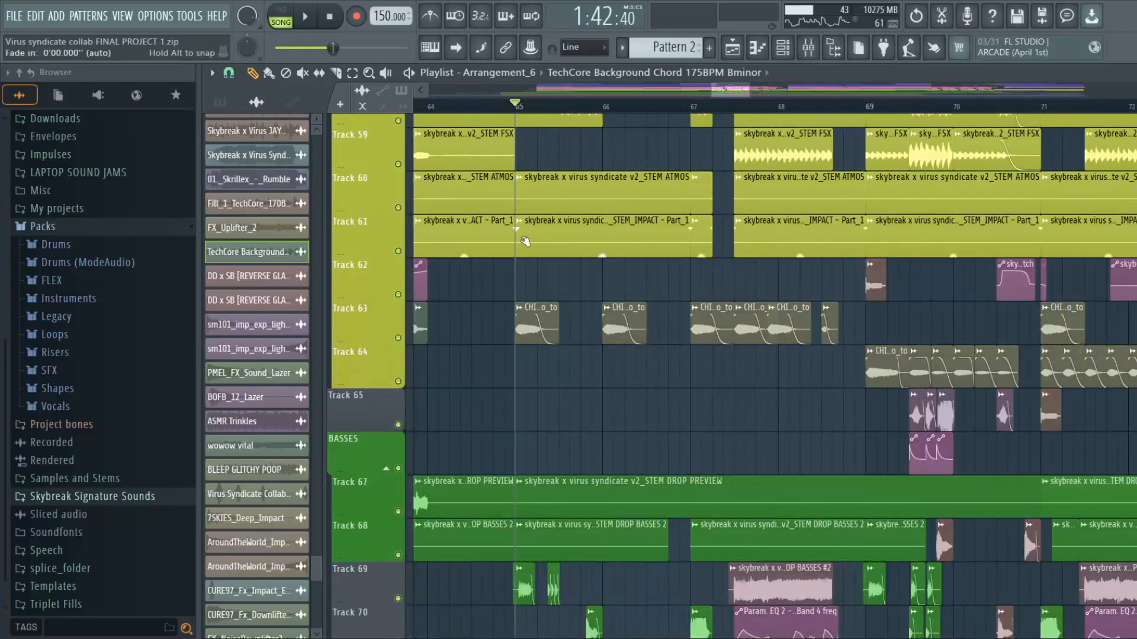
double_click(549, 310)
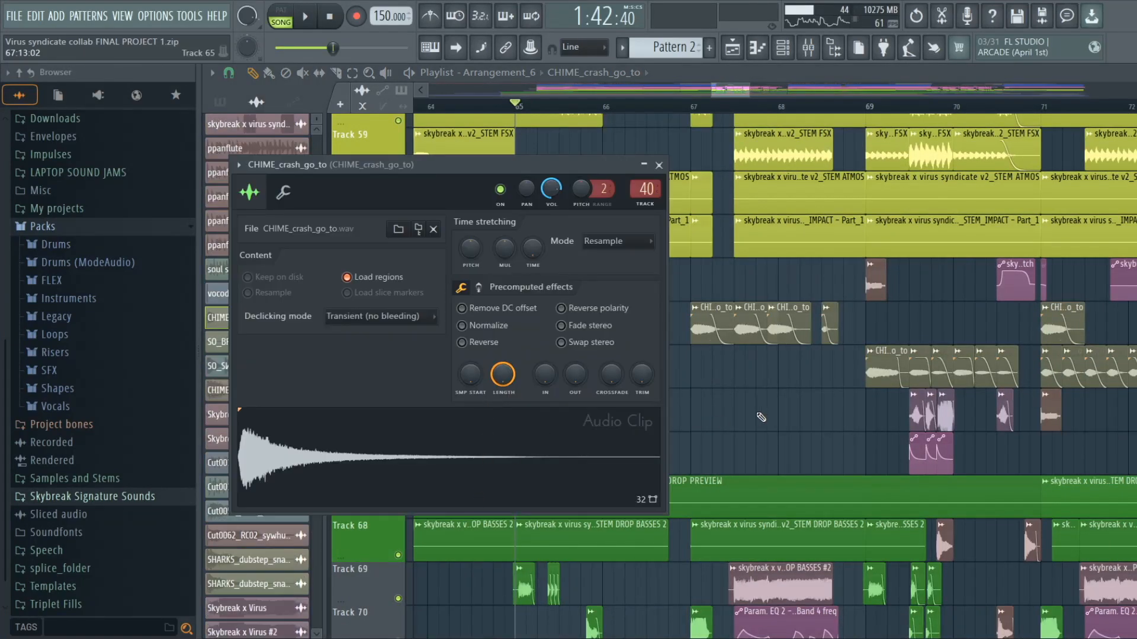
key("Escape")
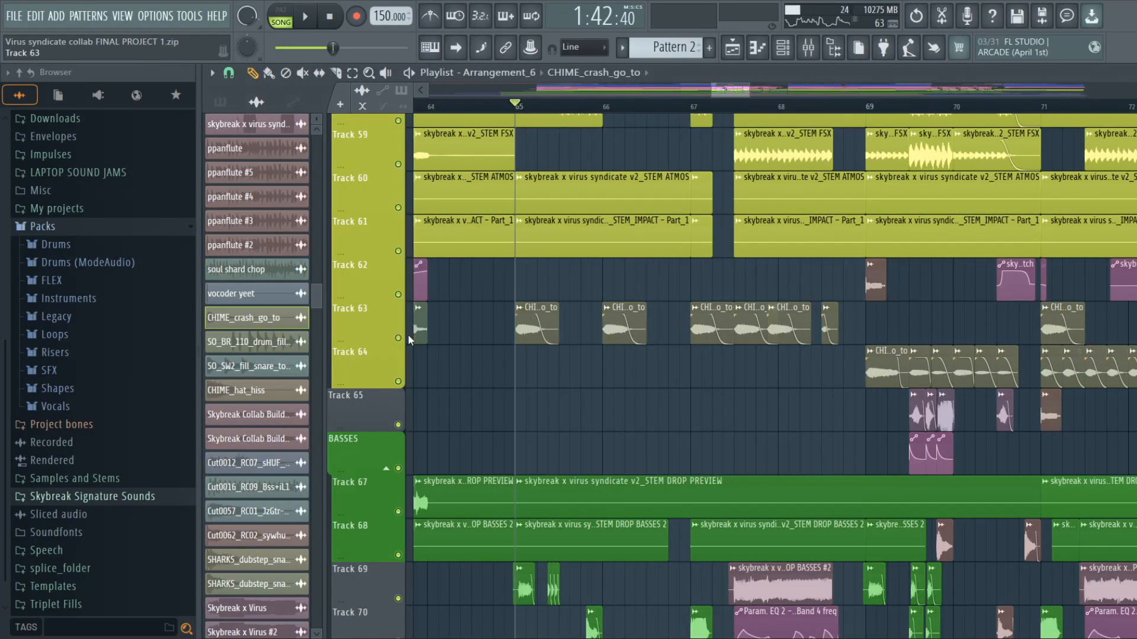
Step: Play the drop from bar 65 and replay the bass section from the STEM DROP BASSES #6 clip on Track 72
key("space")
scroll(464, 406, "down", 6)
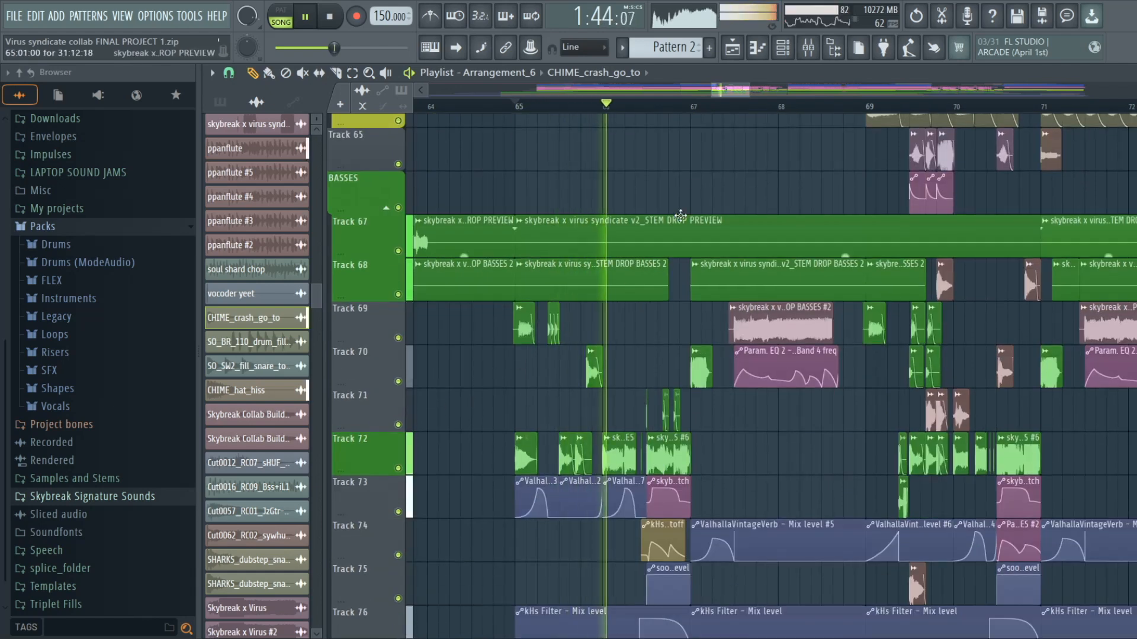
scroll(616, 112, "up", 4)
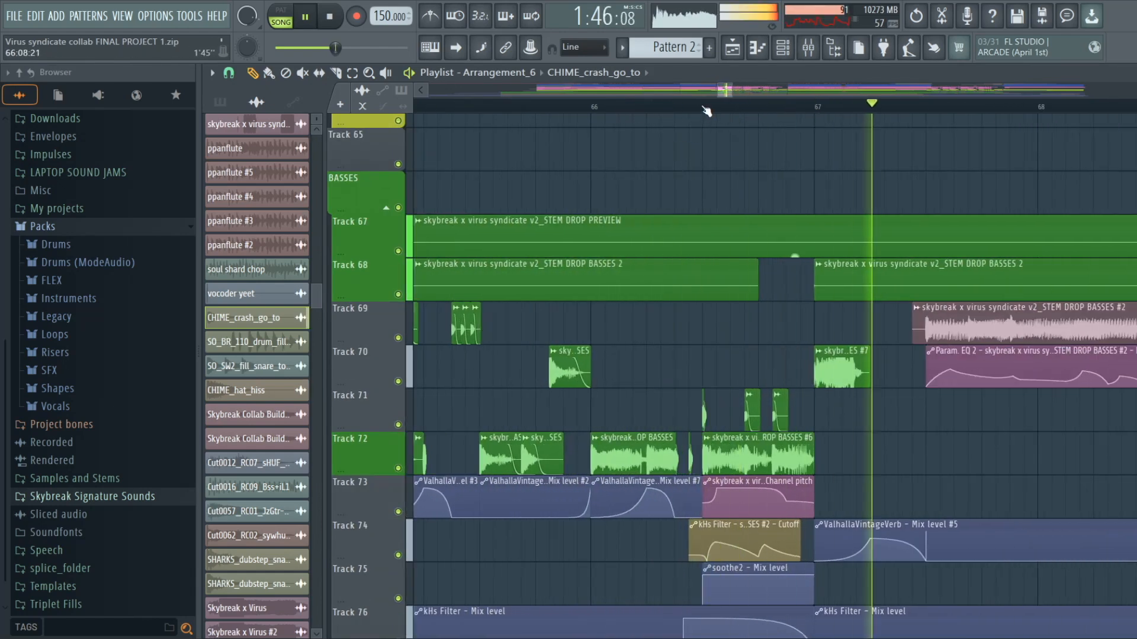
scroll(706, 112, "up", 2)
key("space")
key("space")
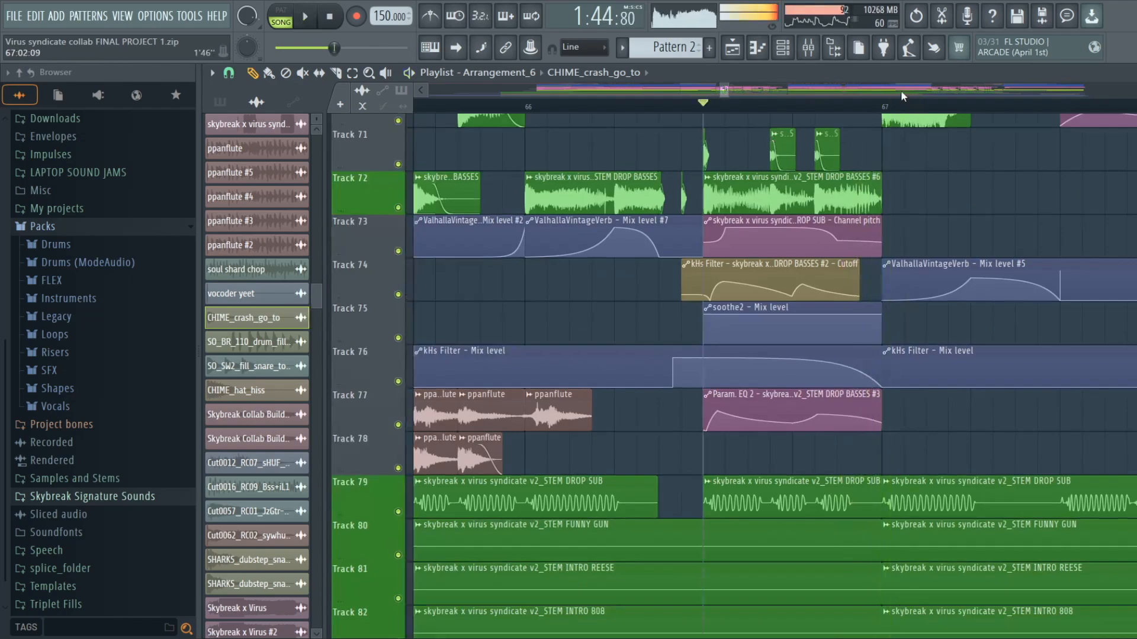
Step: Solo Tracks 69 and 70 and examine the Fruity parametric EQ 2 on the STEM DROP BASSES #2 mixer insert during playback
scroll(901, 90, "right", 3)
scroll(829, 128, "up", 3)
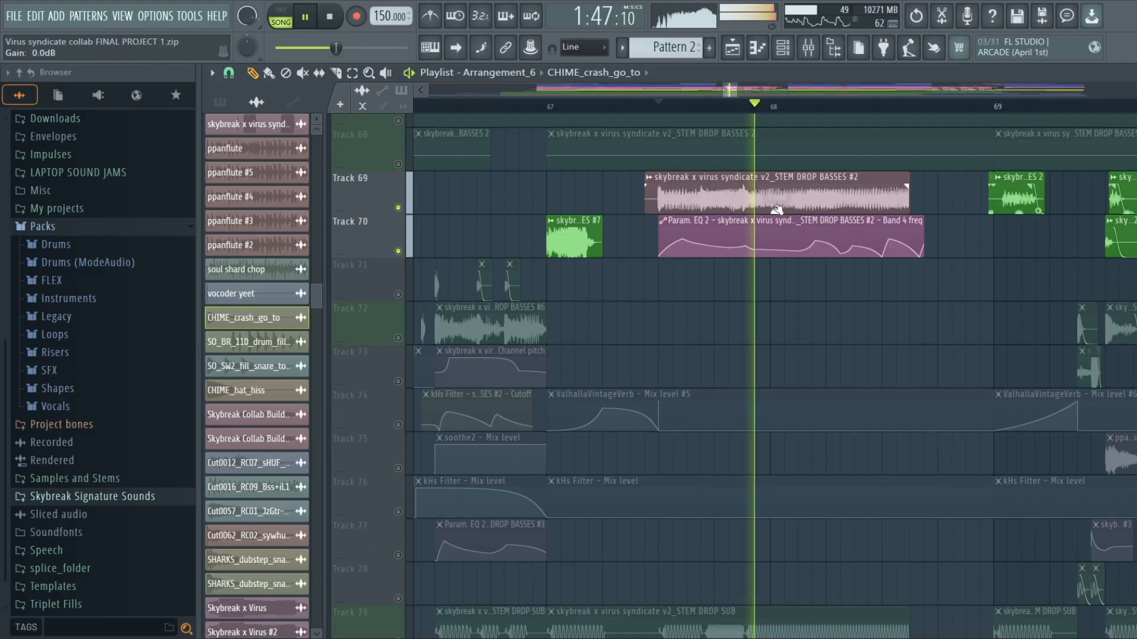
double_click(777, 209)
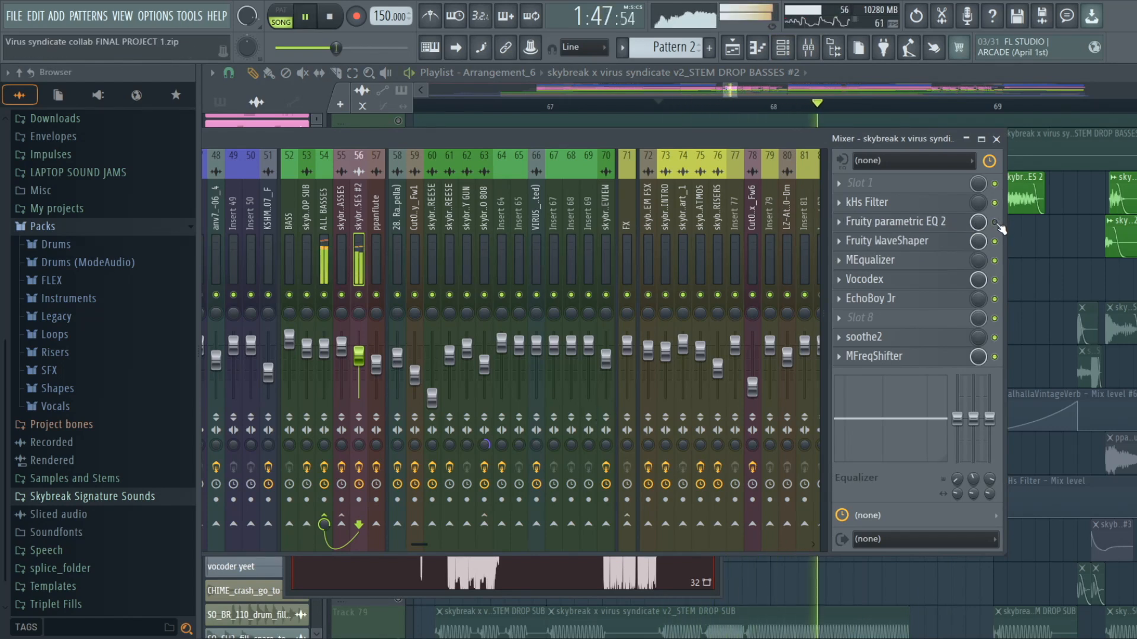
key("space")
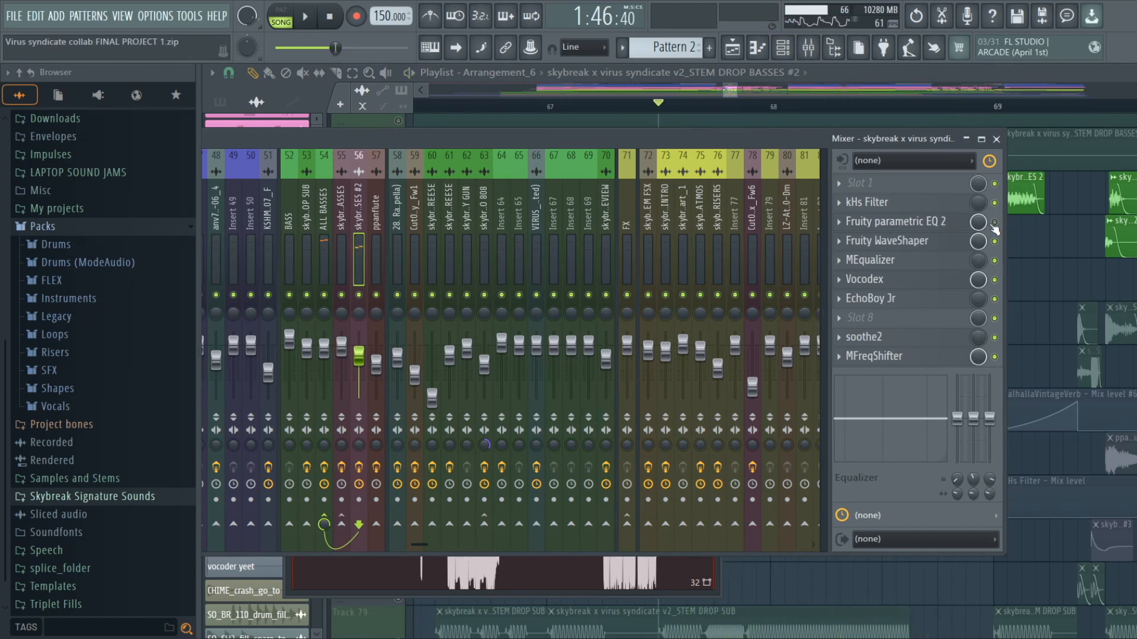
left_click(971, 228)
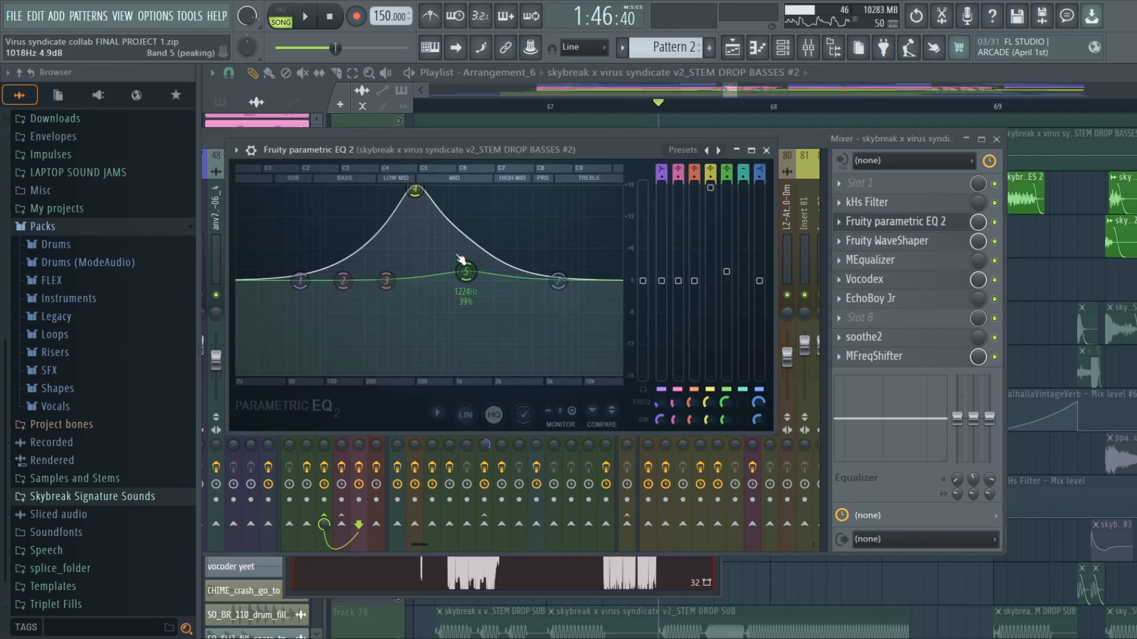
key("space")
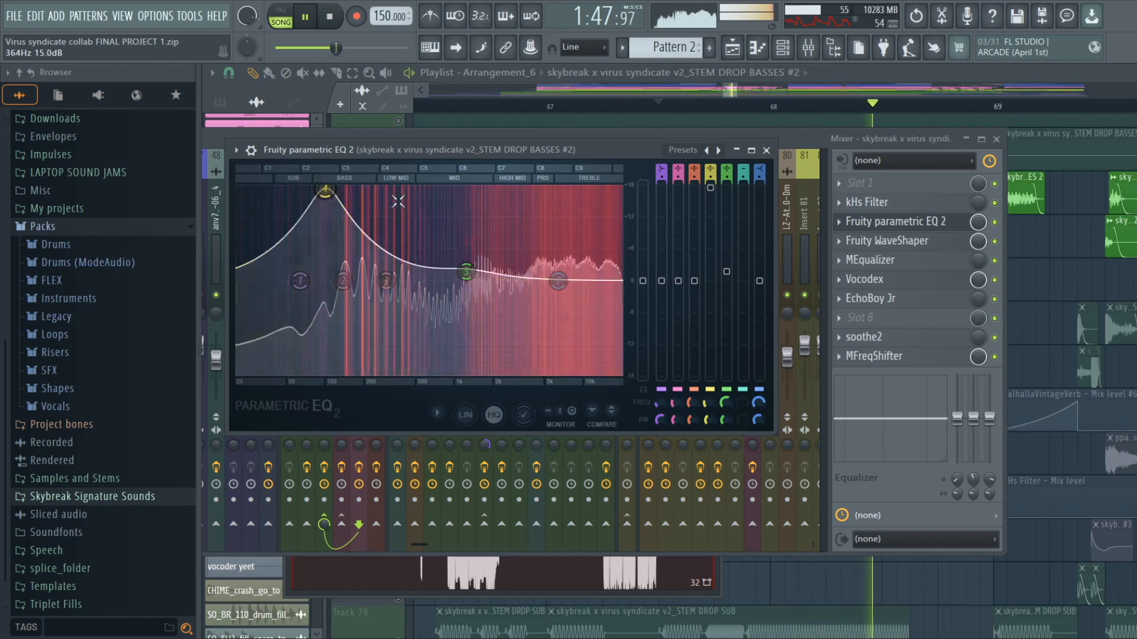
Step: Close the EQ and replay the STEM DROP BASSES #2 clip with its Band 4 freq automation on soloed Tracks 69 and 70
key("space")
left_click(757, 105)
scroll(759, 106, "up", 3)
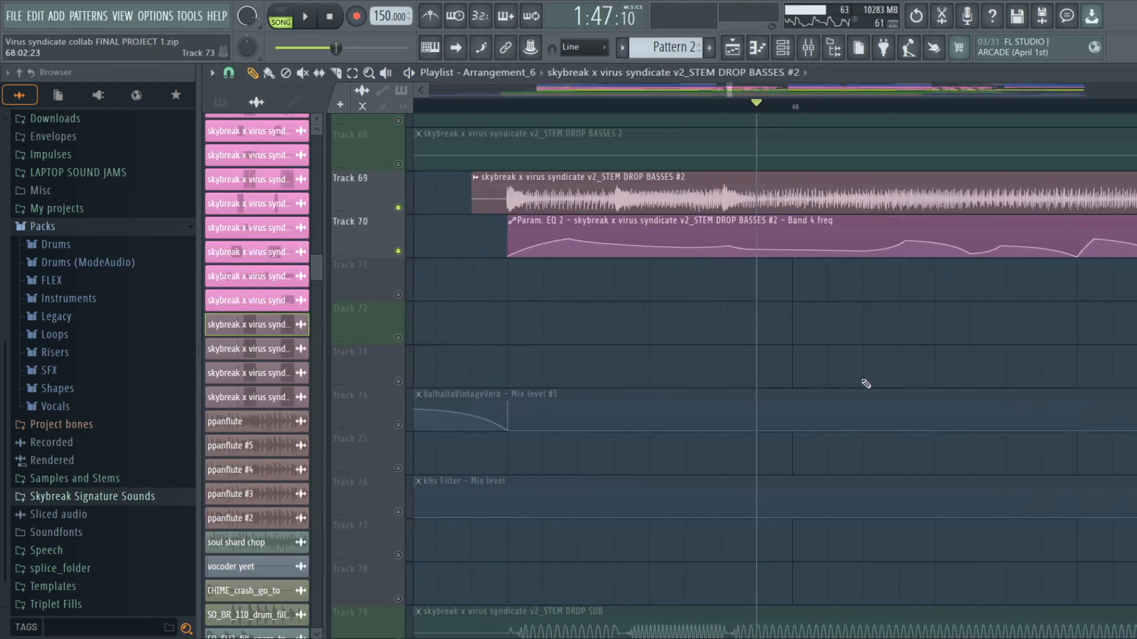
scroll(776, 107, "down", 5)
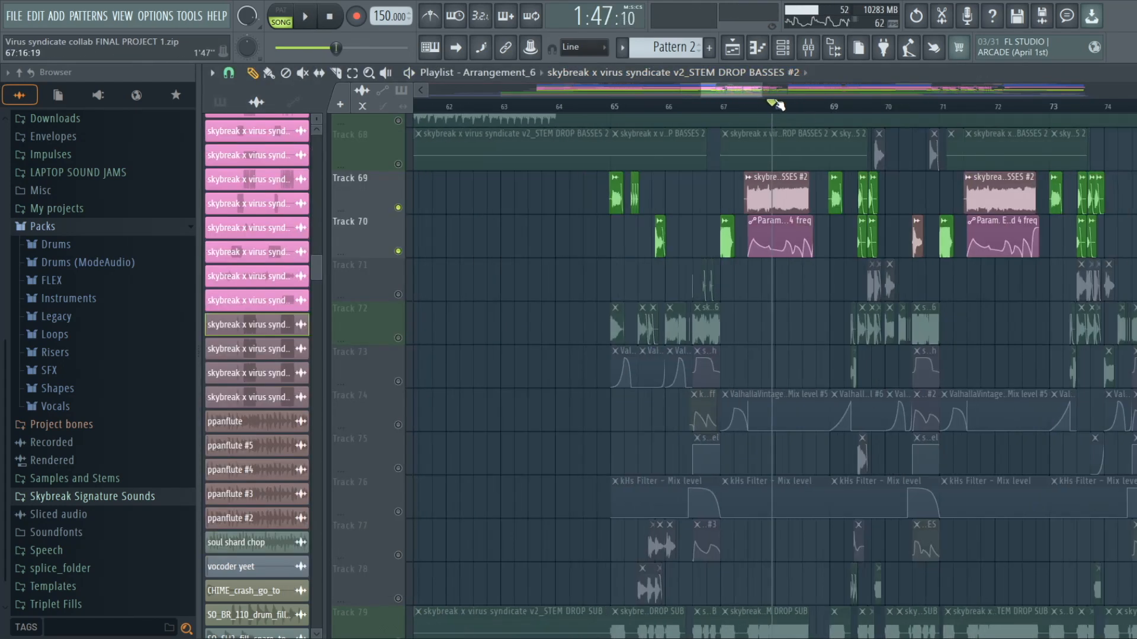
left_click(766, 106)
key("space")
scroll(767, 107, "up", 4)
scroll(787, 286, "up", 4)
scroll(788, 285, "up", 4)
scroll(853, 111, "down", 5)
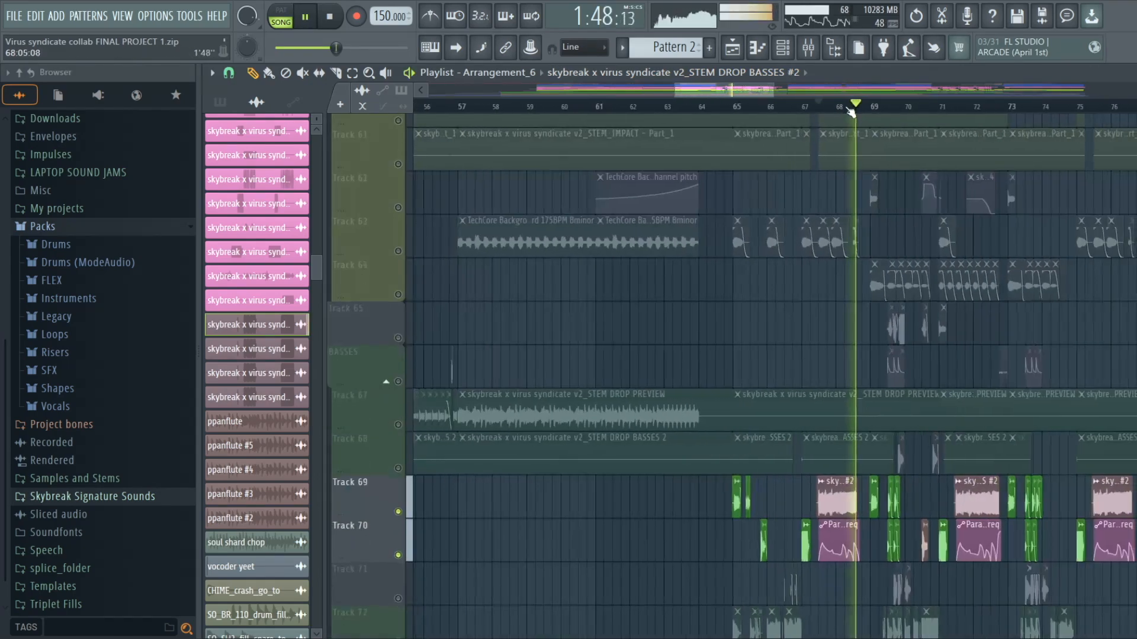
key("space")
Step: Search the playlist tracks around bars 71 to 76 for the automation clips affecting the STEM DROP BASSES #2 bass
left_click(950, 108)
scroll(943, 111, "up", 5)
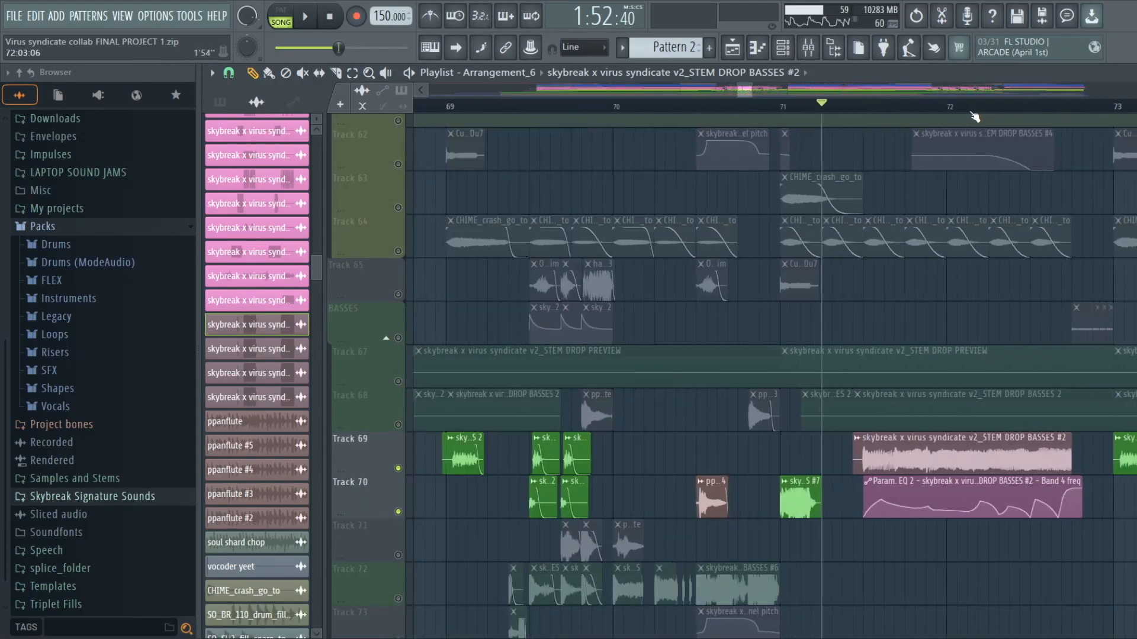
scroll(764, 302, "up", 10)
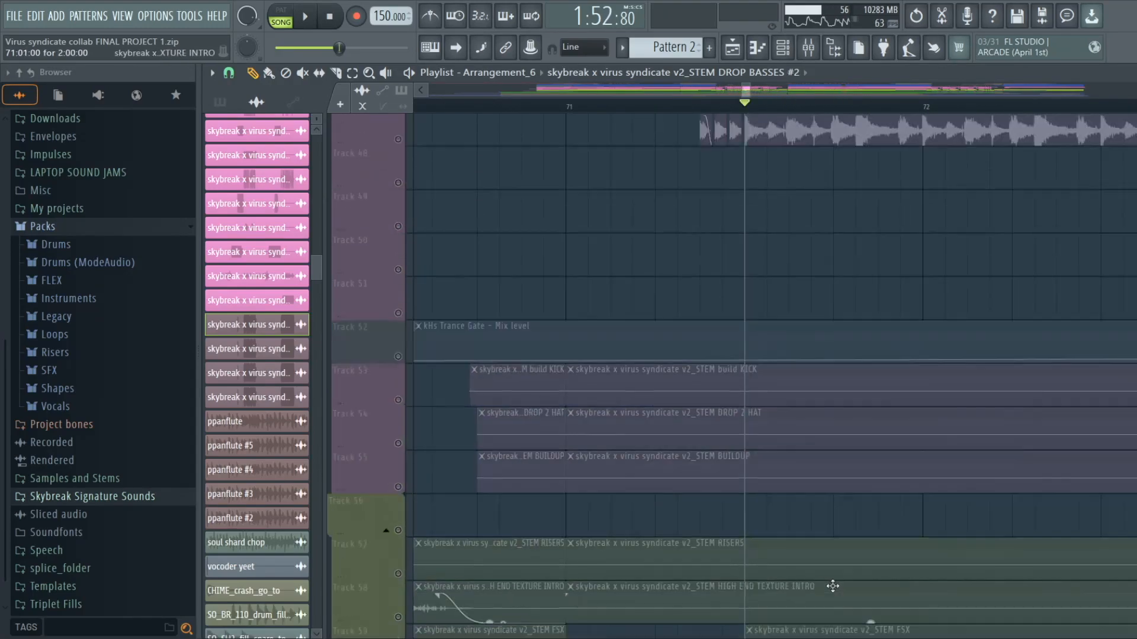
scroll(859, 403, "up", 4)
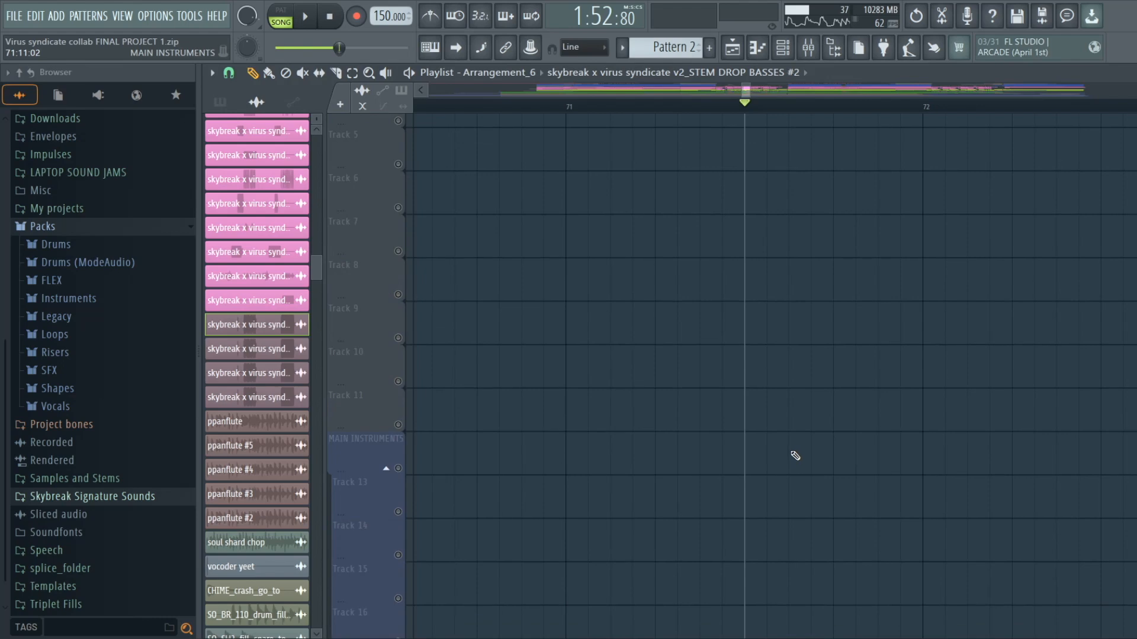
scroll(733, 407, "down", 16)
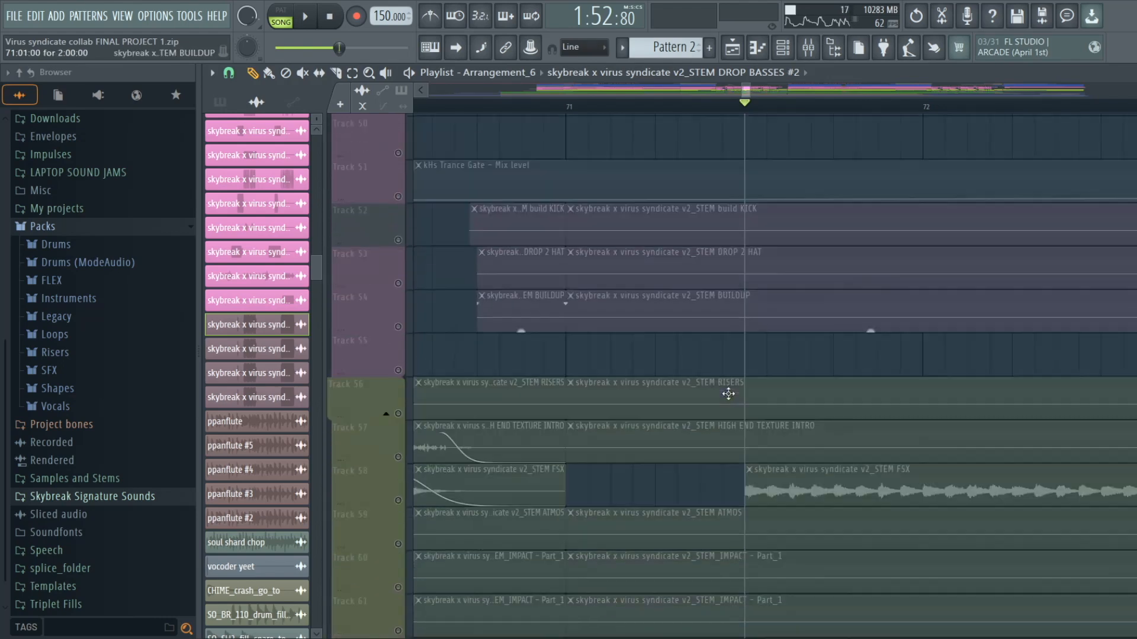
scroll(710, 343, "down", 4)
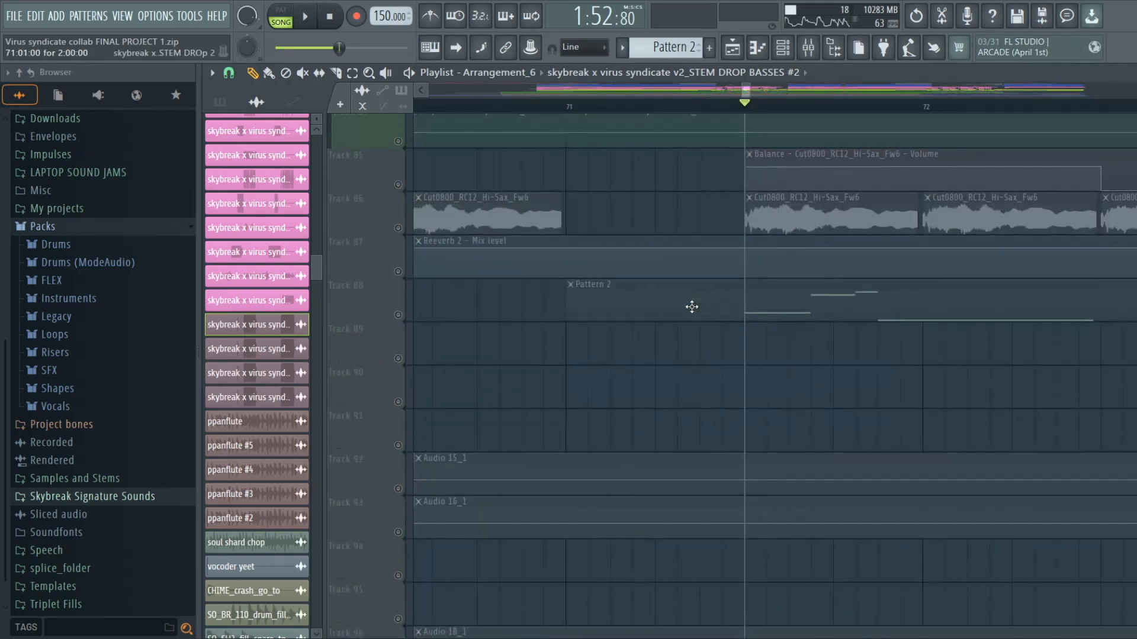
scroll(747, 170, "down", 5)
scroll(758, 208, "down", 4)
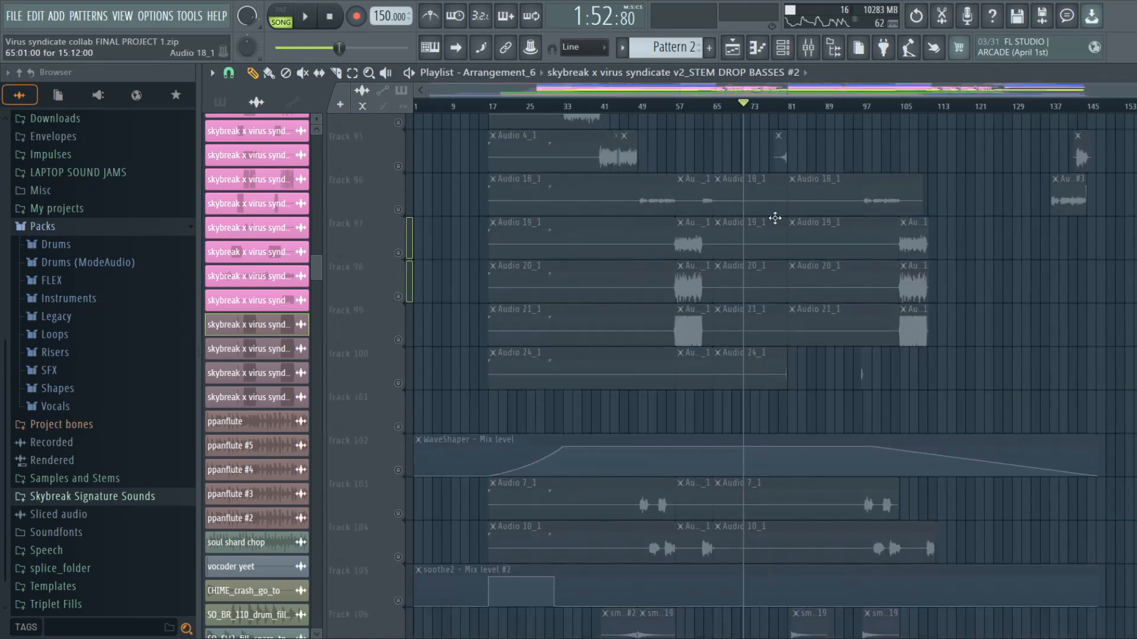
scroll(766, 240, "up", 3)
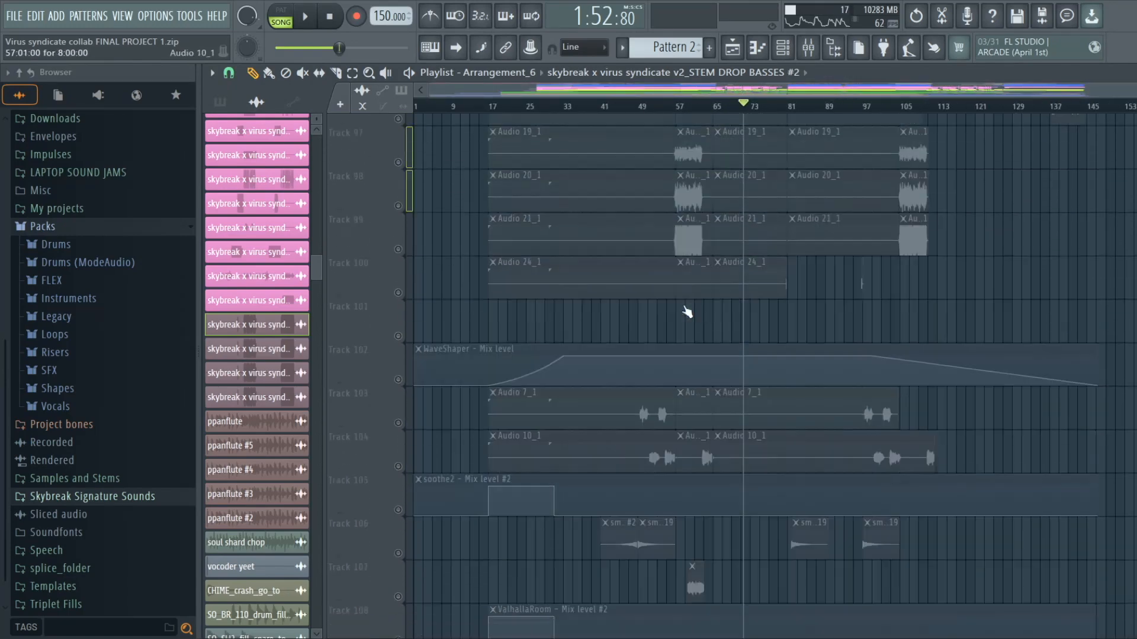
scroll(681, 303, "up", 7)
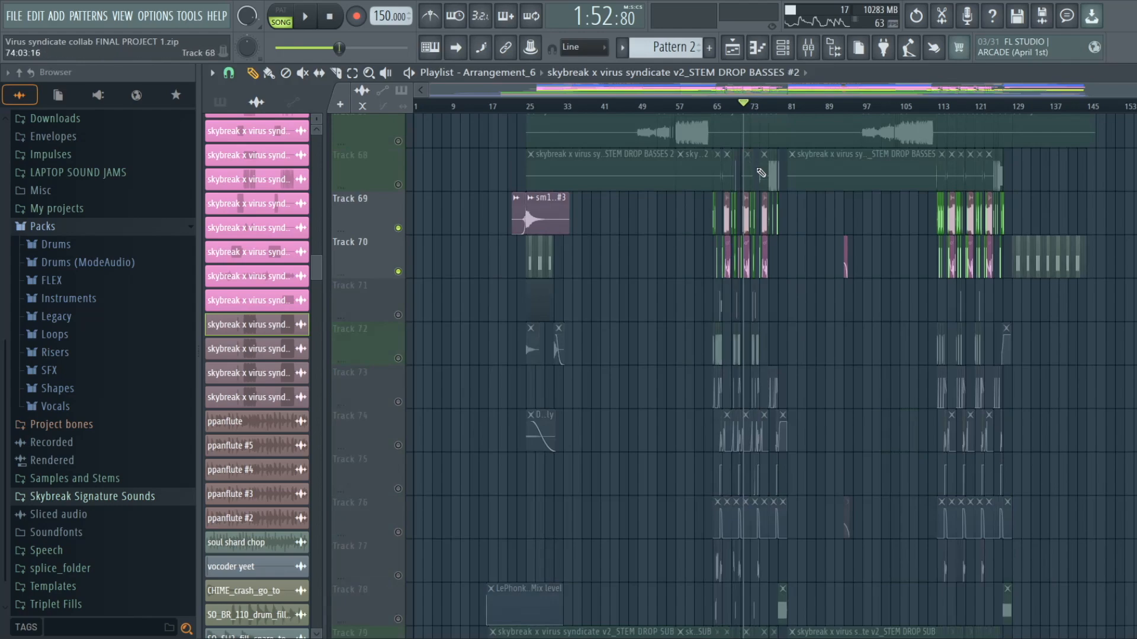
scroll(761, 122, "up", 2)
scroll(749, 108, "up", 5)
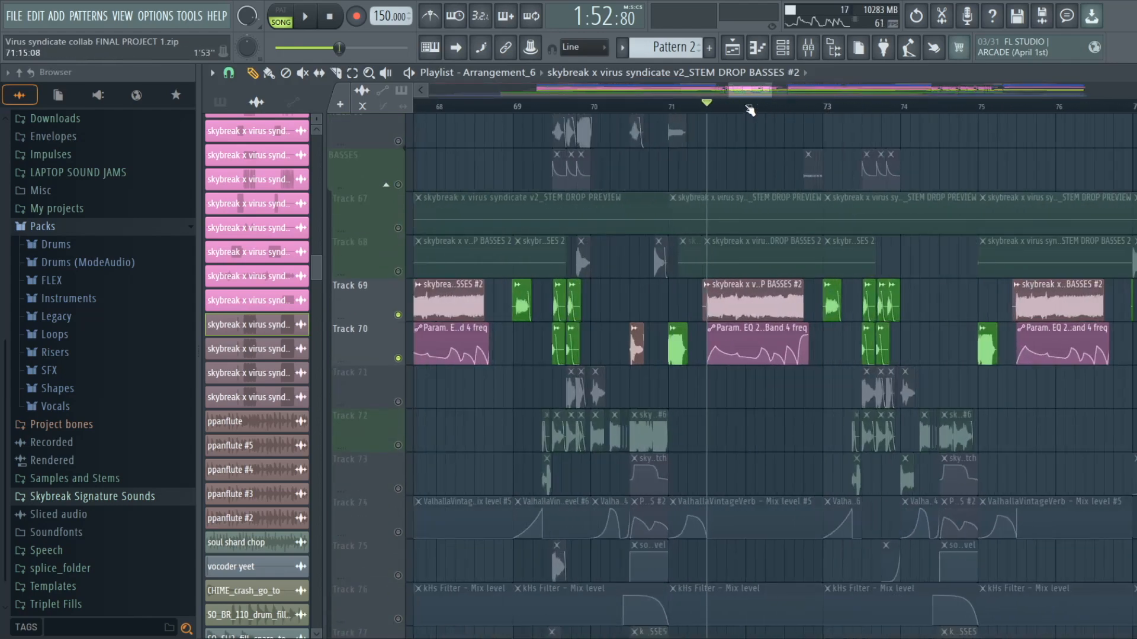
scroll(768, 175, "down", 4)
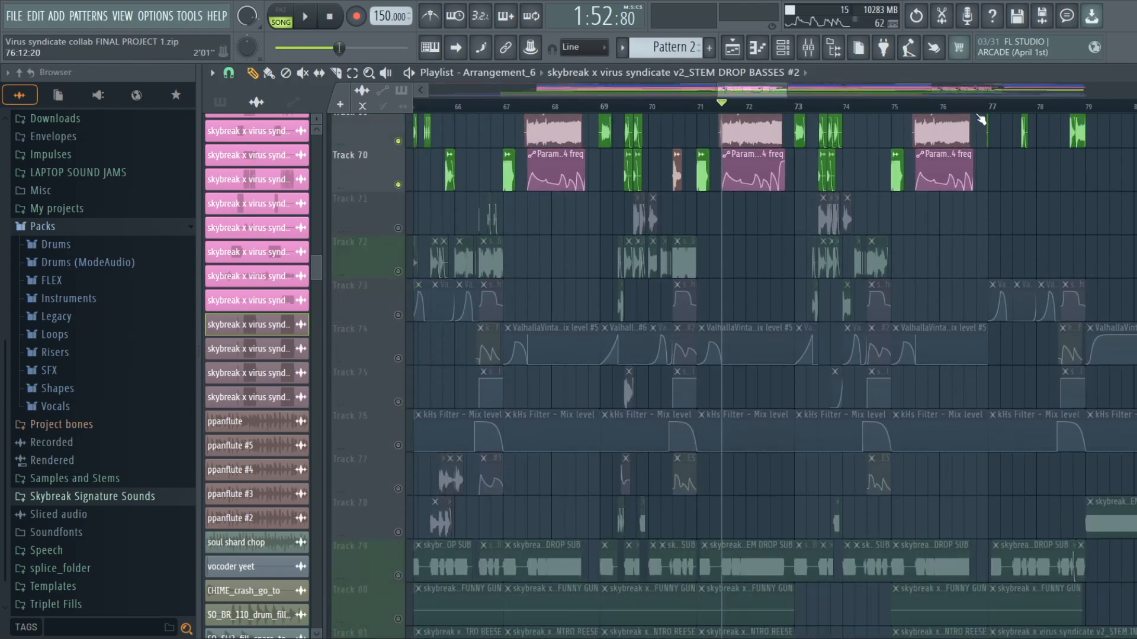
scroll(921, 165, "up", 9)
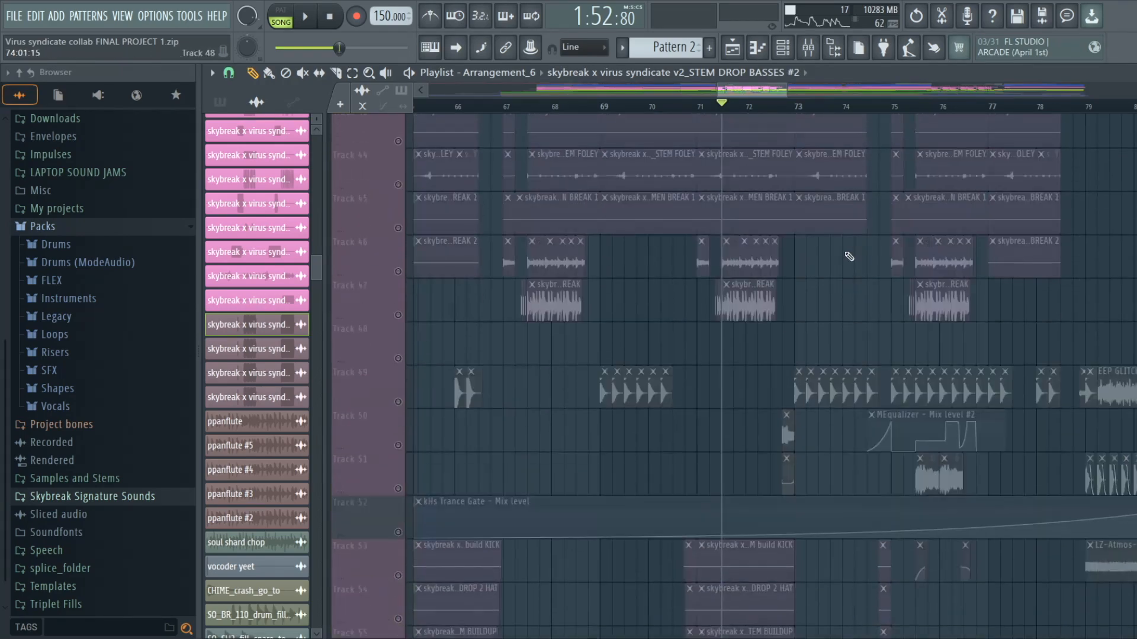
Step: Enable Track 50 and play its MEqualizer - Mix level #2 automation with the soloed basses from about bar 74
scroll(870, 105, "up", 1)
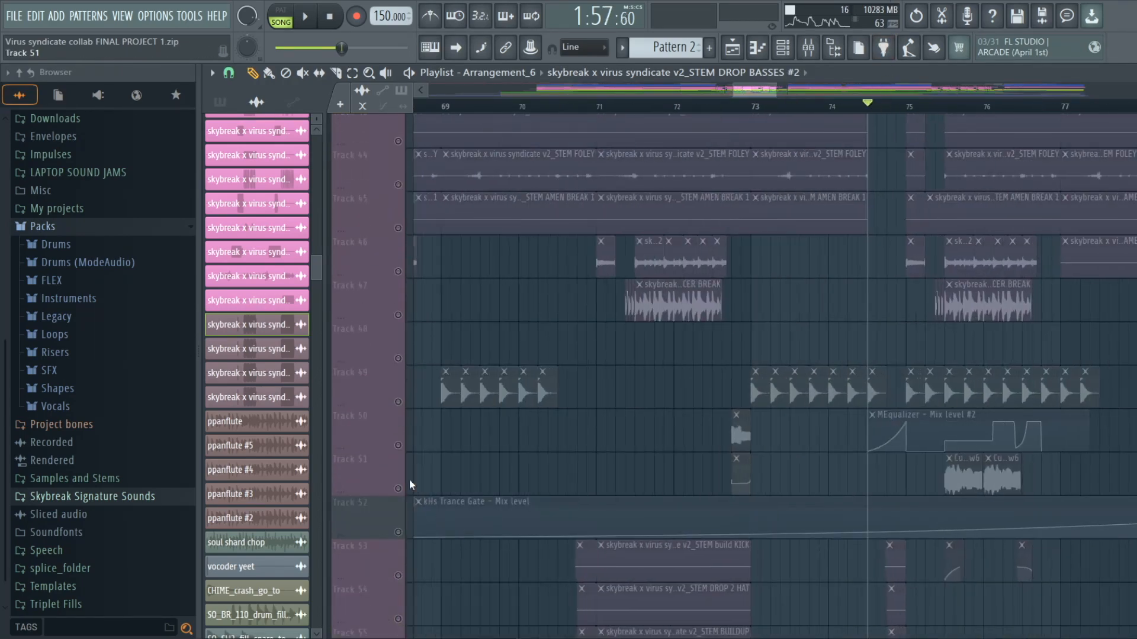
left_click(399, 447)
key("space")
scroll(853, 349, "down", 6)
scroll(843, 320, "down", 5)
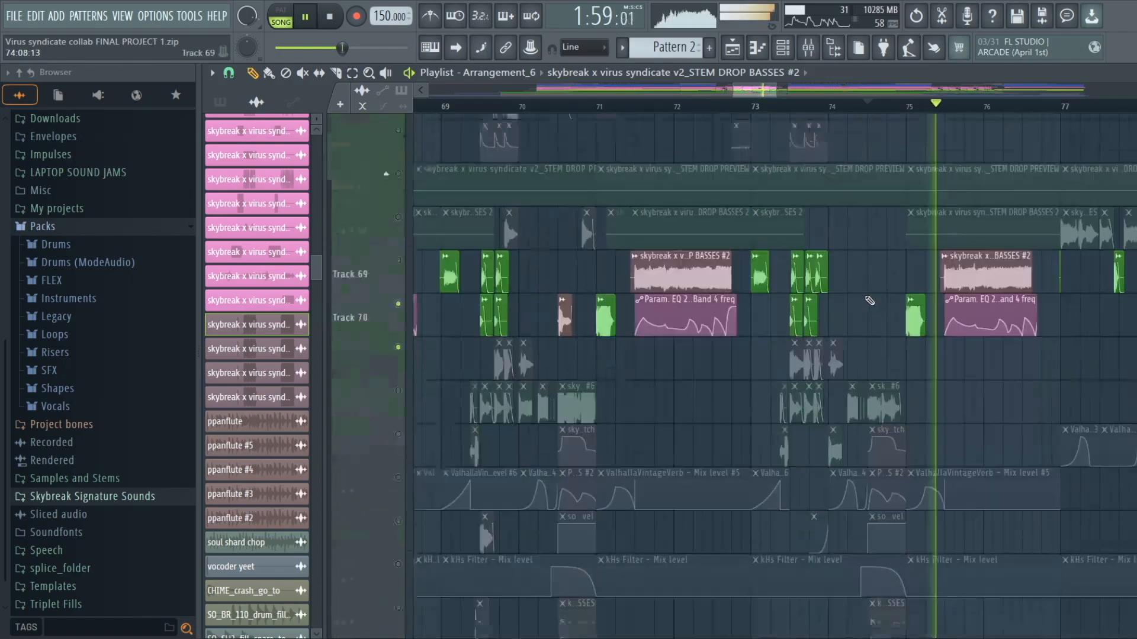
scroll(893, 265, "up", 9)
scroll(1010, 189, "up", 8)
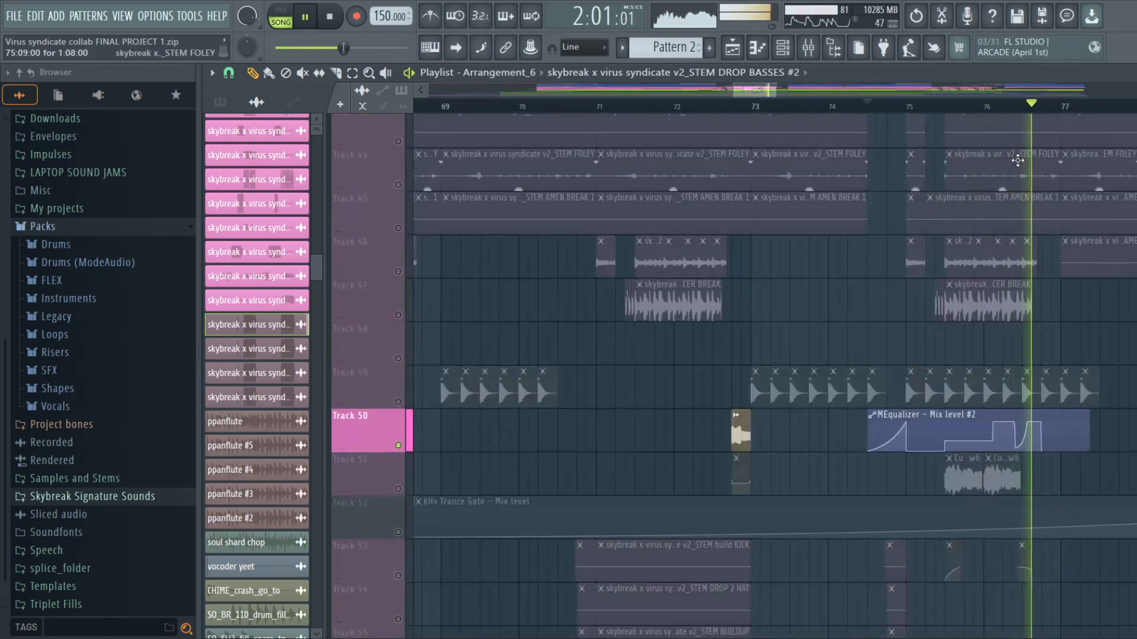
key("space")
Step: Cancel the solo from Track 62 so that all playlist tracks are enabled again
scroll(1015, 191, "down", 9)
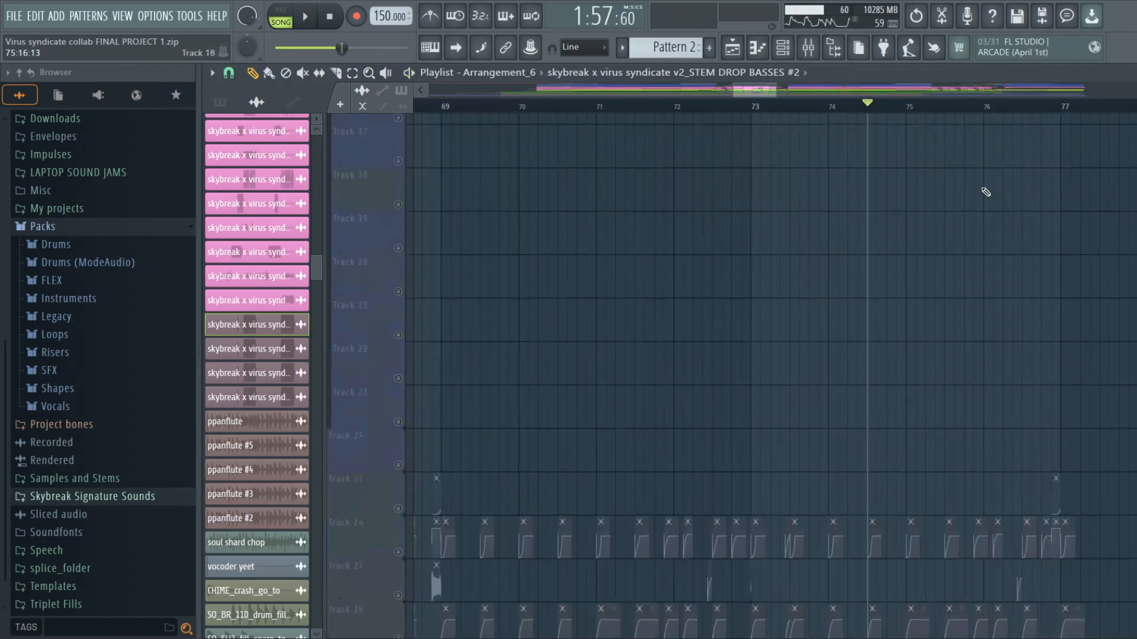
scroll(619, 195, "down", 4)
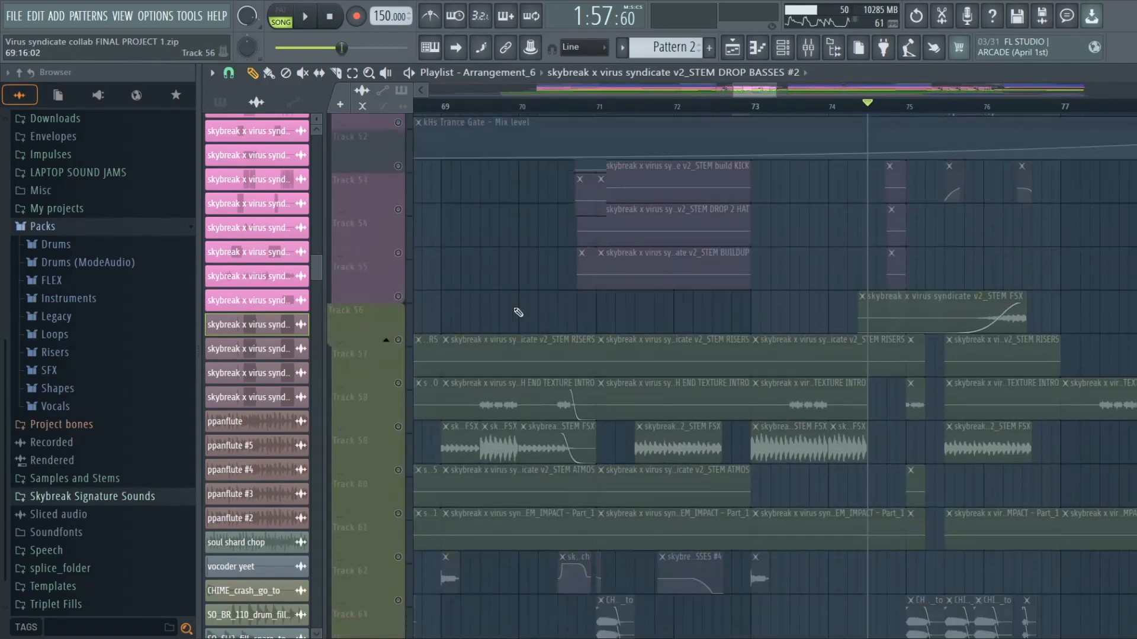
scroll(466, 274, "up", 1)
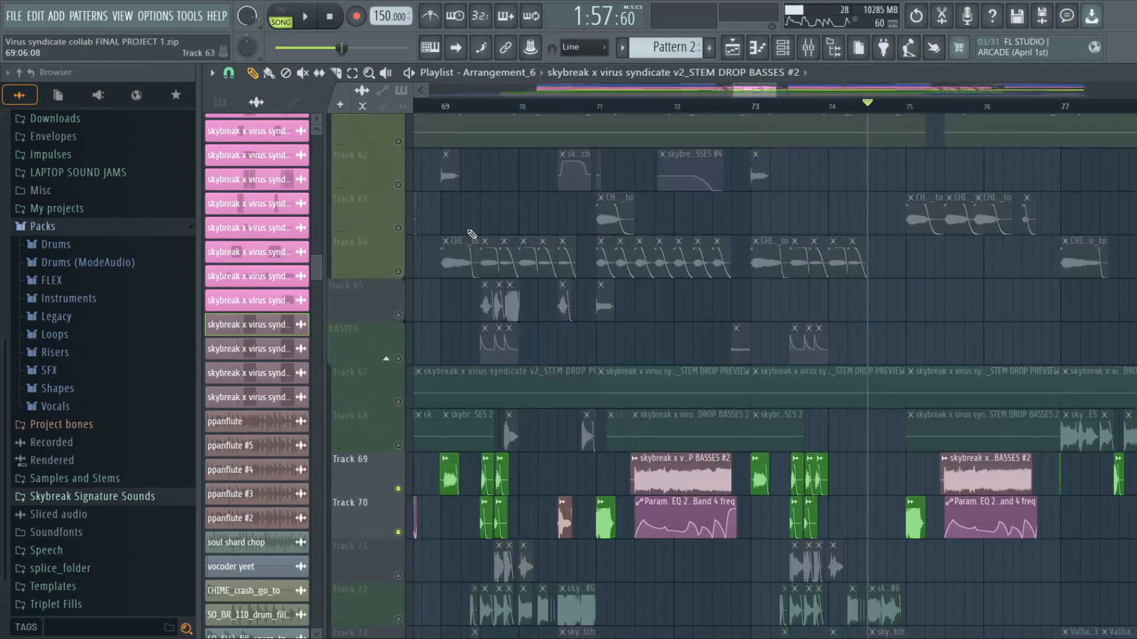
right_click(399, 184)
right_click(399, 184)
Step: Play the drop from about bar 74 with the mixer shown and open MEqualizer on the STEM DROP BASSES #2 insert
left_click(808, 47)
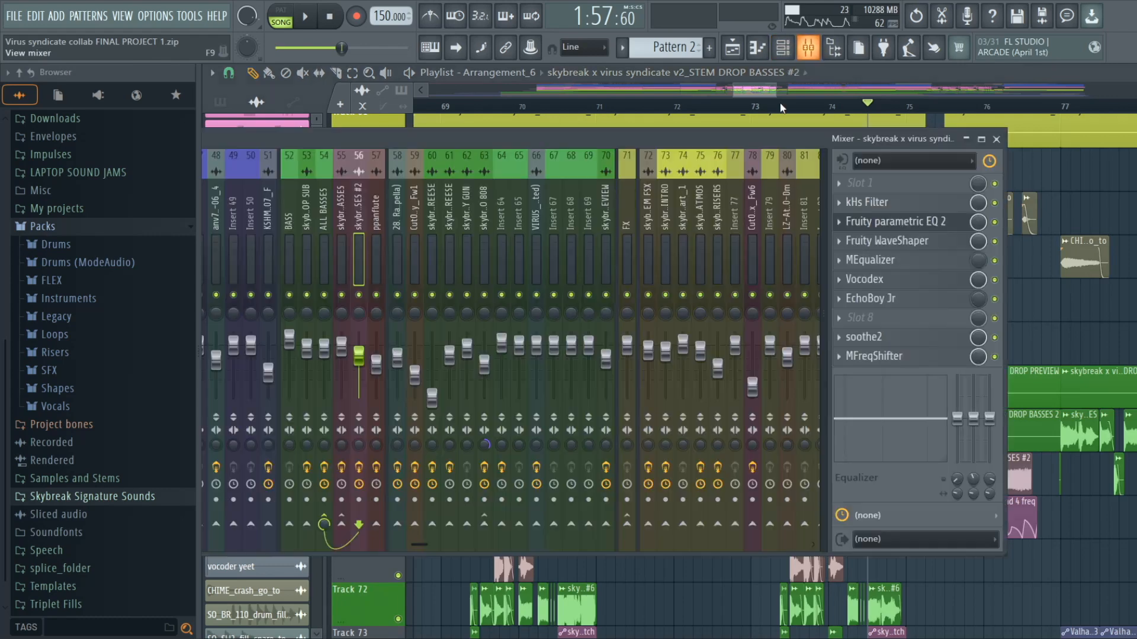
key("space")
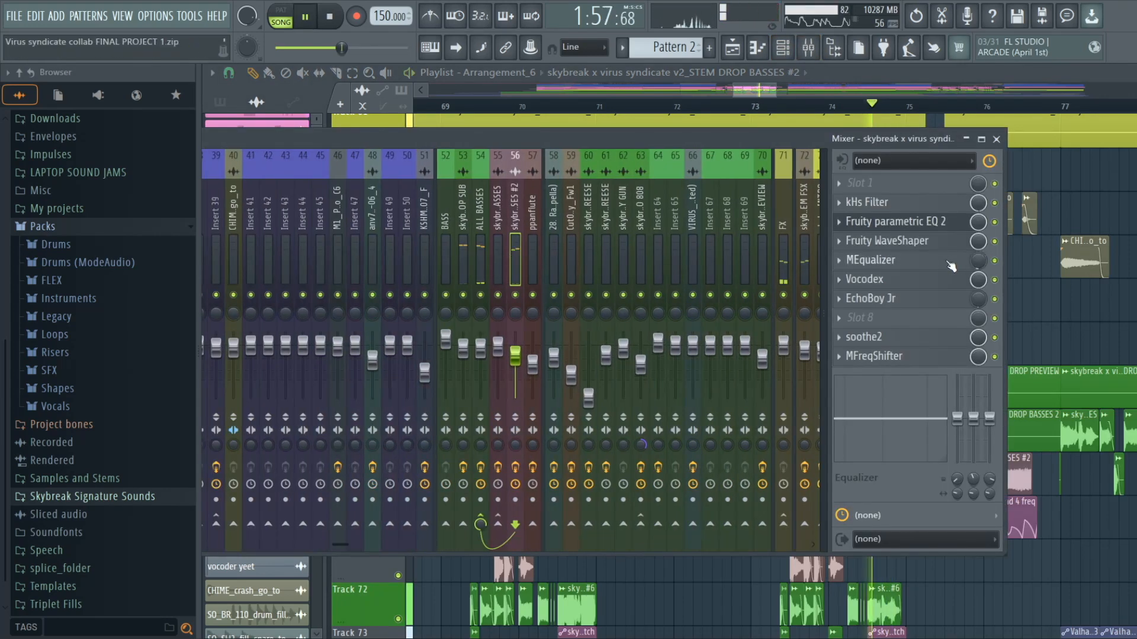
left_click(954, 261)
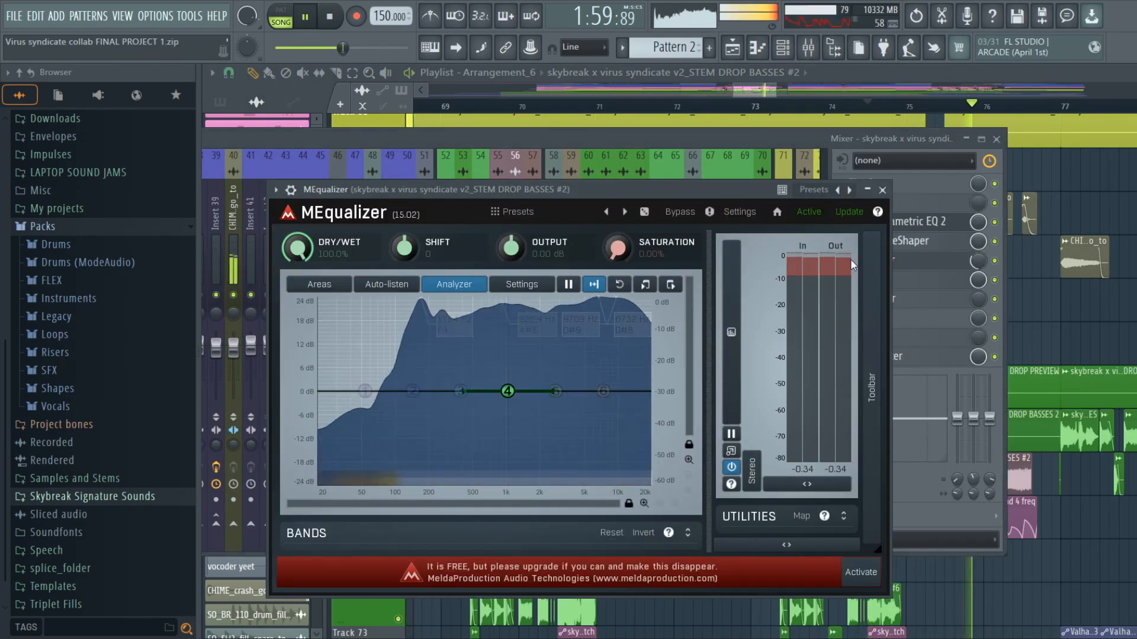
key("space")
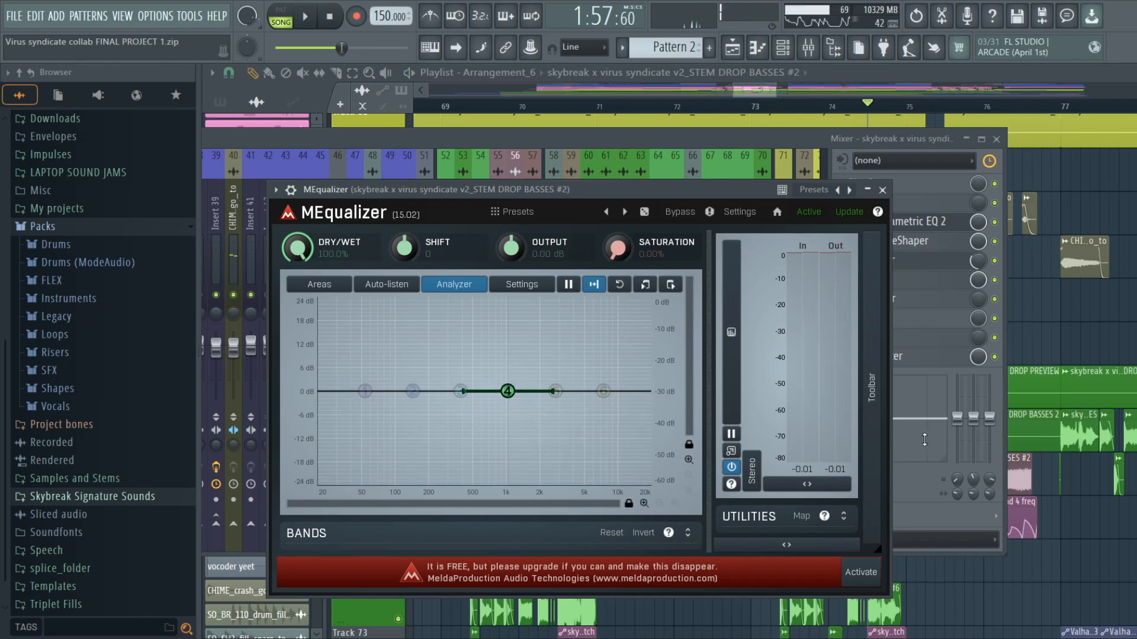
Step: Raise MEqualizer's band 4 to a gain of +24 dB, show its band settings and return to the FL Studio window
left_click_drag(508, 392, 507, 298)
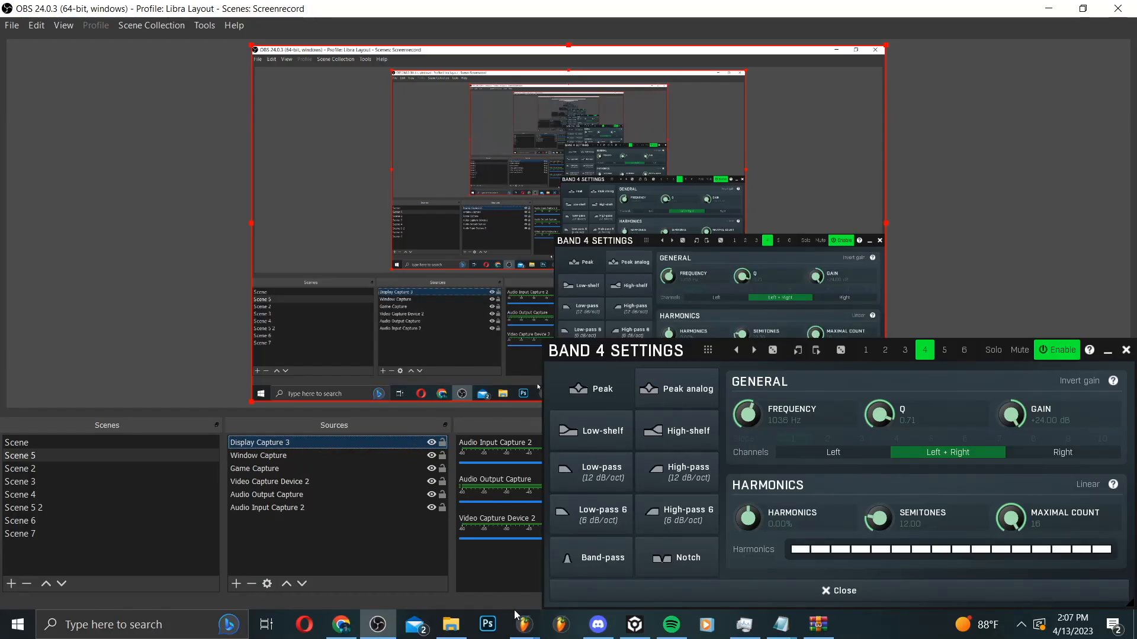
mouse_move(514, 616)
left_click(509, 578)
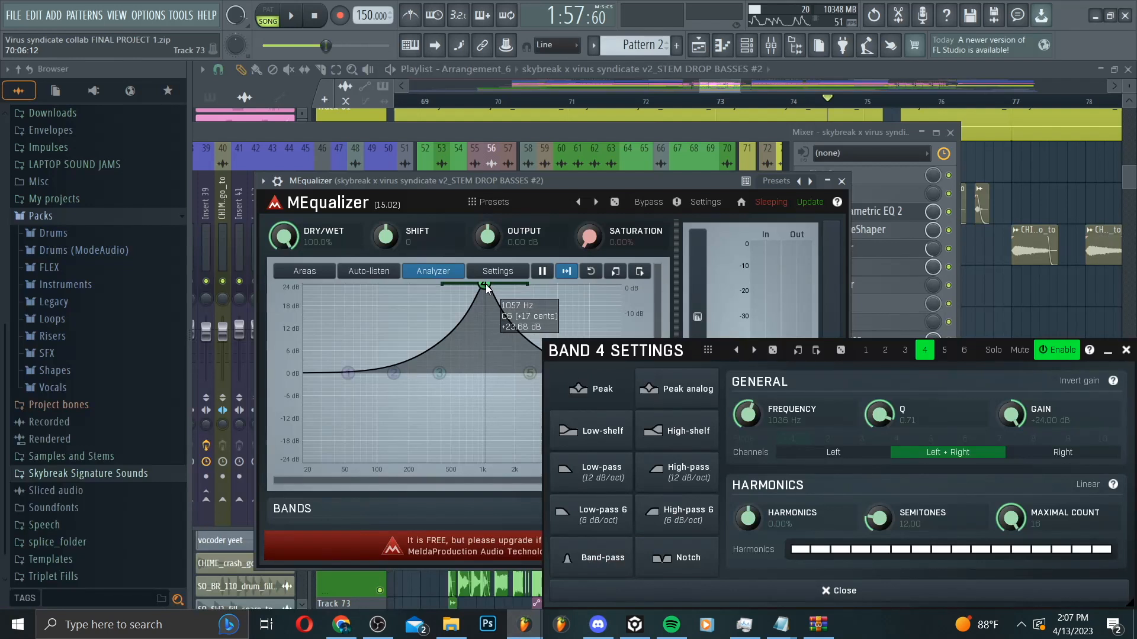
Step: Set MEqualizer band 4's frequency to the note D at 293.7 Hz using the value keyboard
right_click(794, 418)
left_click(823, 427)
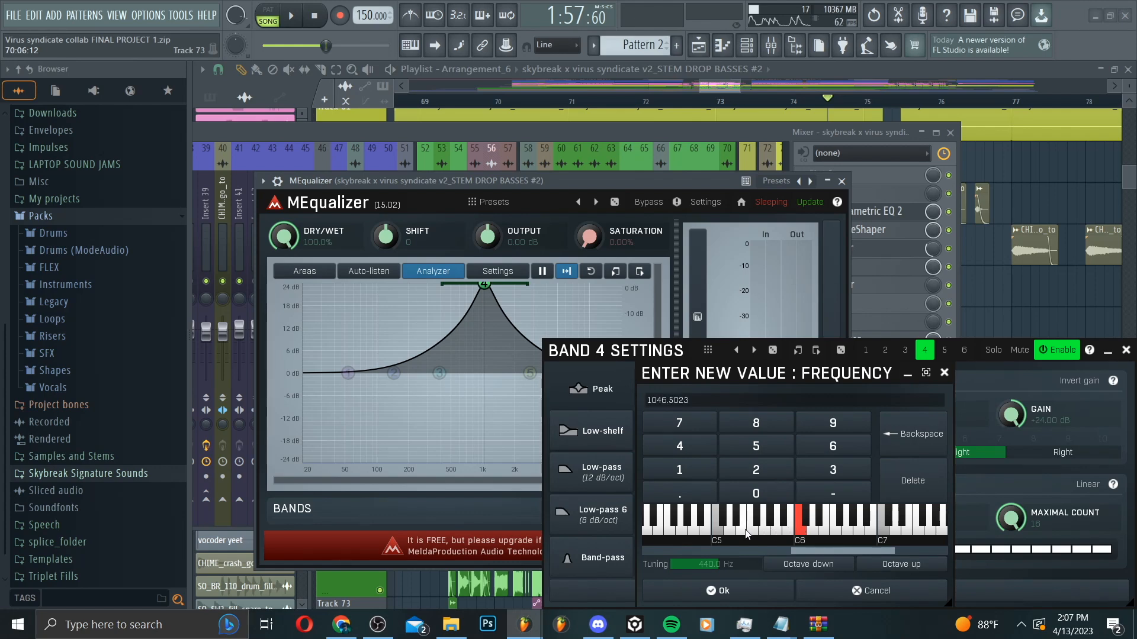
left_click(729, 524)
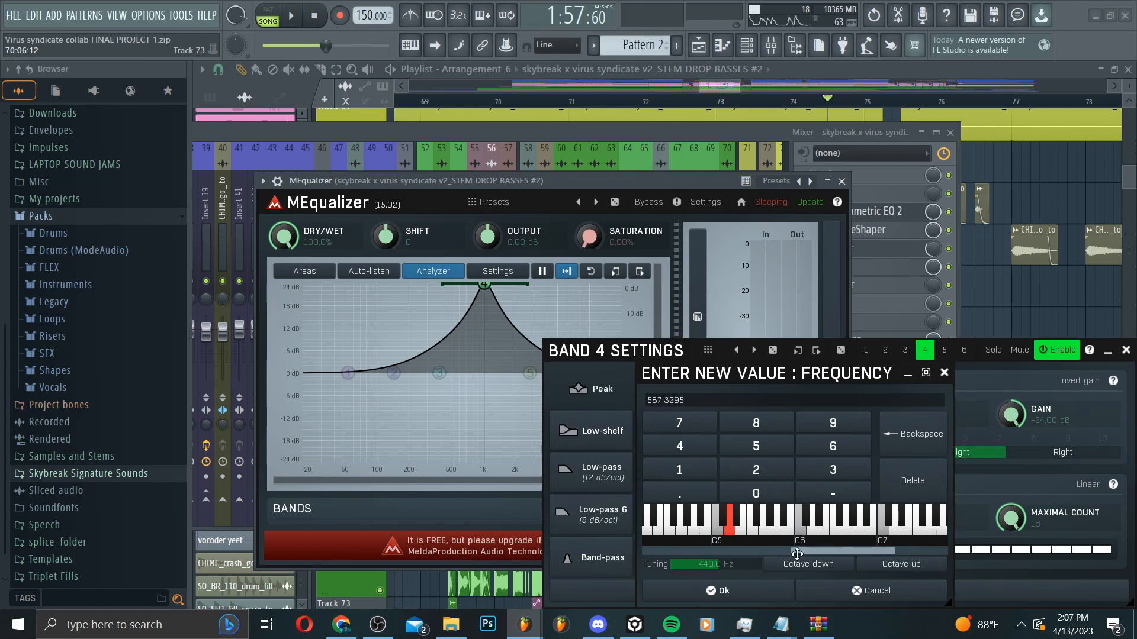
left_click_drag(797, 553, 773, 552)
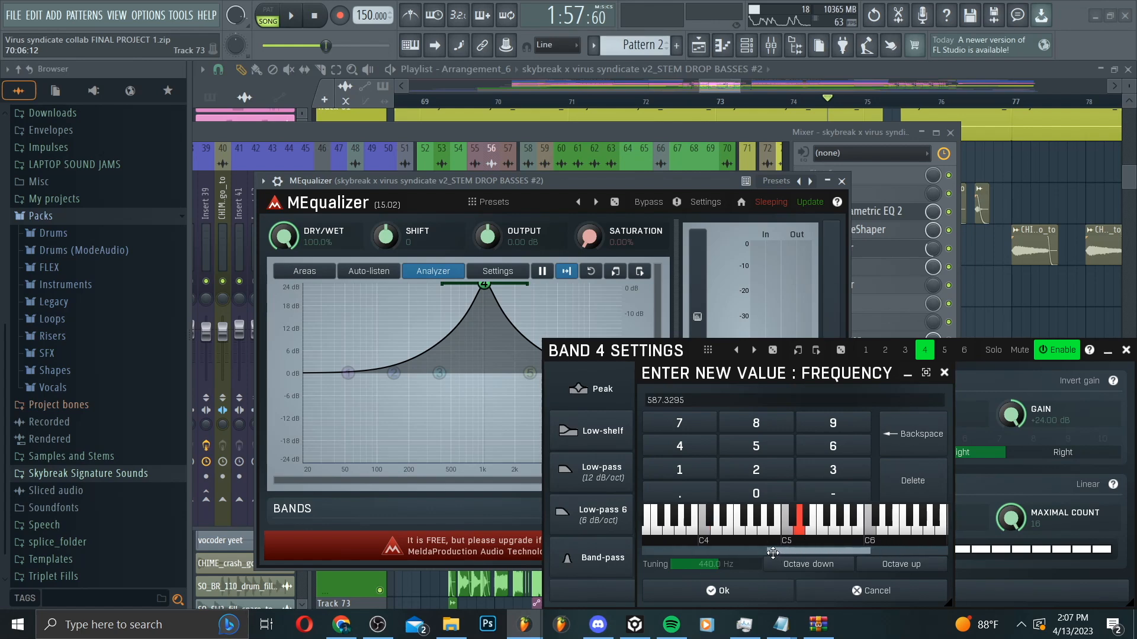
left_click(717, 591)
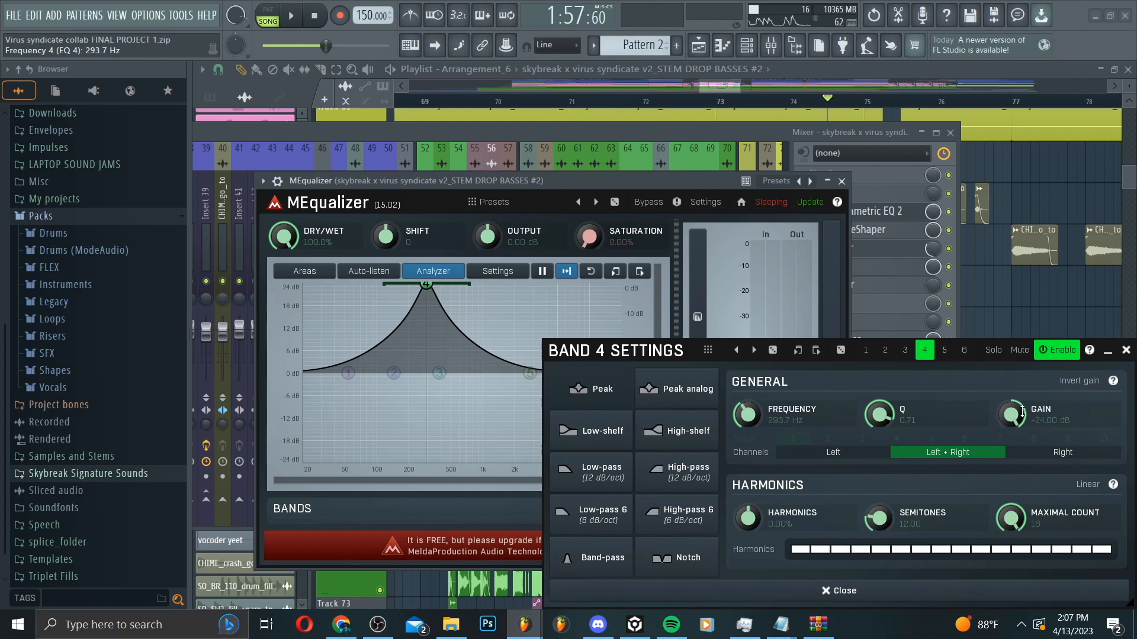
Step: Play the drop with the boosted band, mark the range around bars 67 to 68 and replay it with the mixer shown
left_click(291, 15)
left_click(293, 16)
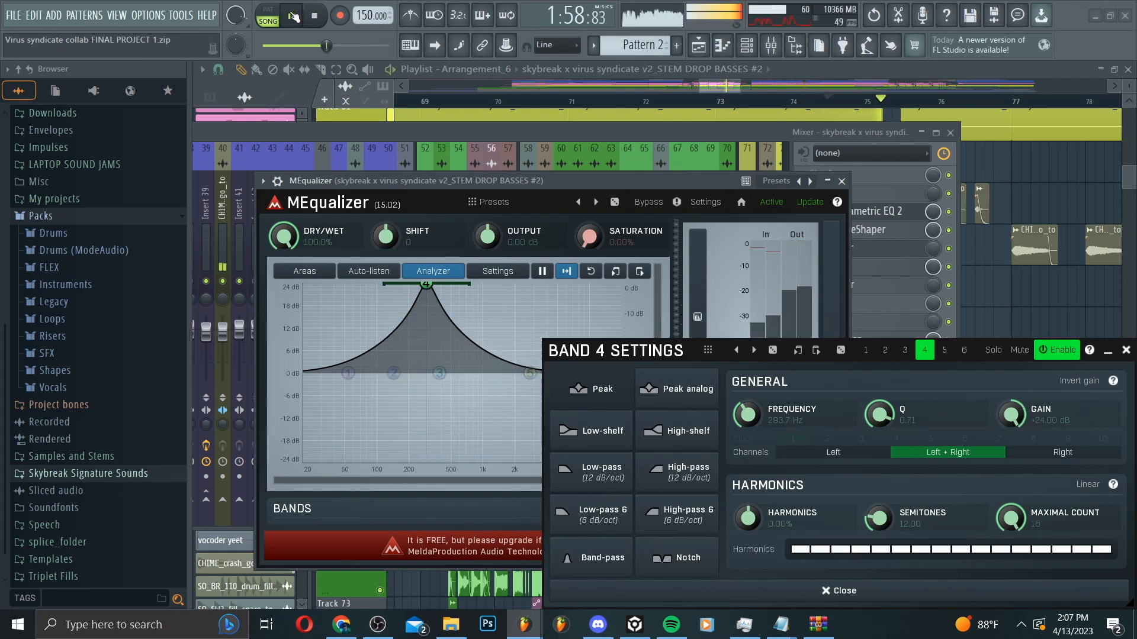
scroll(726, 102, "down", 2)
mouse_move(726, 102)
left_mouse_down()
mouse_move(292, 127)
mouse_move(616, 126)
mouse_move(630, 114)
mouse_move(743, 105)
left_mouse_up()
key("space")
left_click(770, 46)
key("space")
key("space")
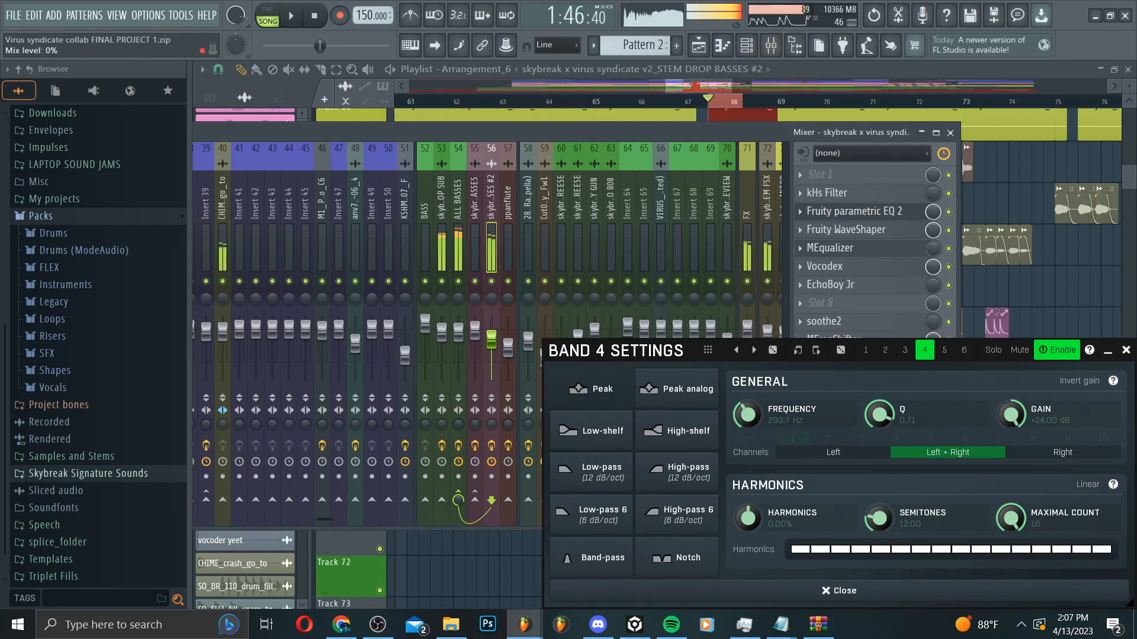
Step: Raise the MEqualizer slot's mix level to full, replay the marked range and return to the bass tracks in the playlist
right_click(934, 249)
left_click(978, 314)
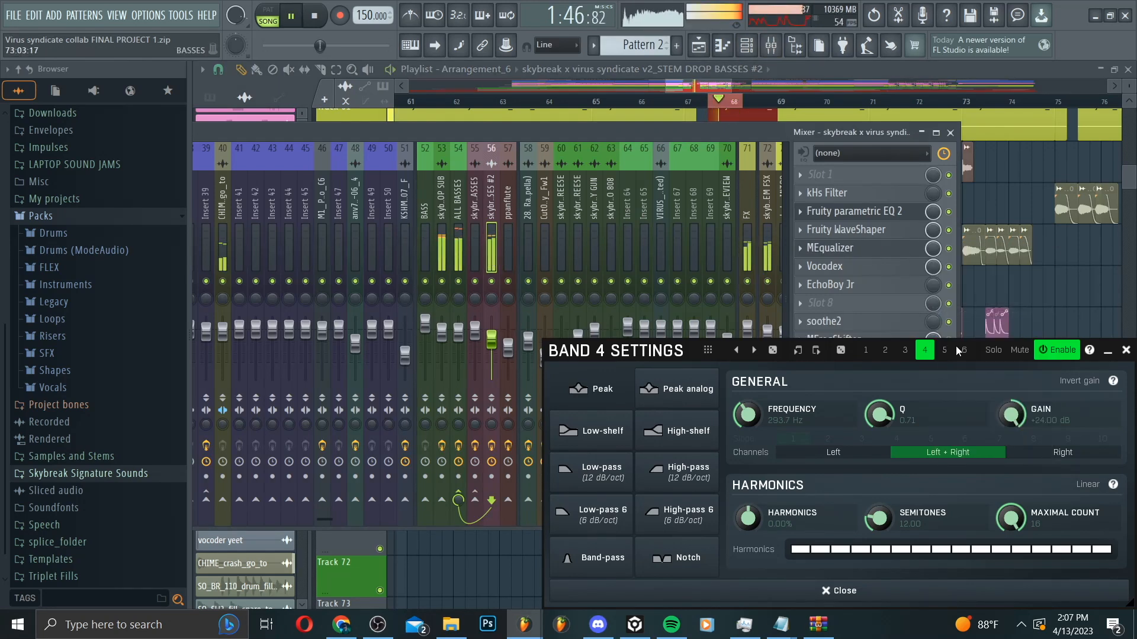
key("space")
key("F9")
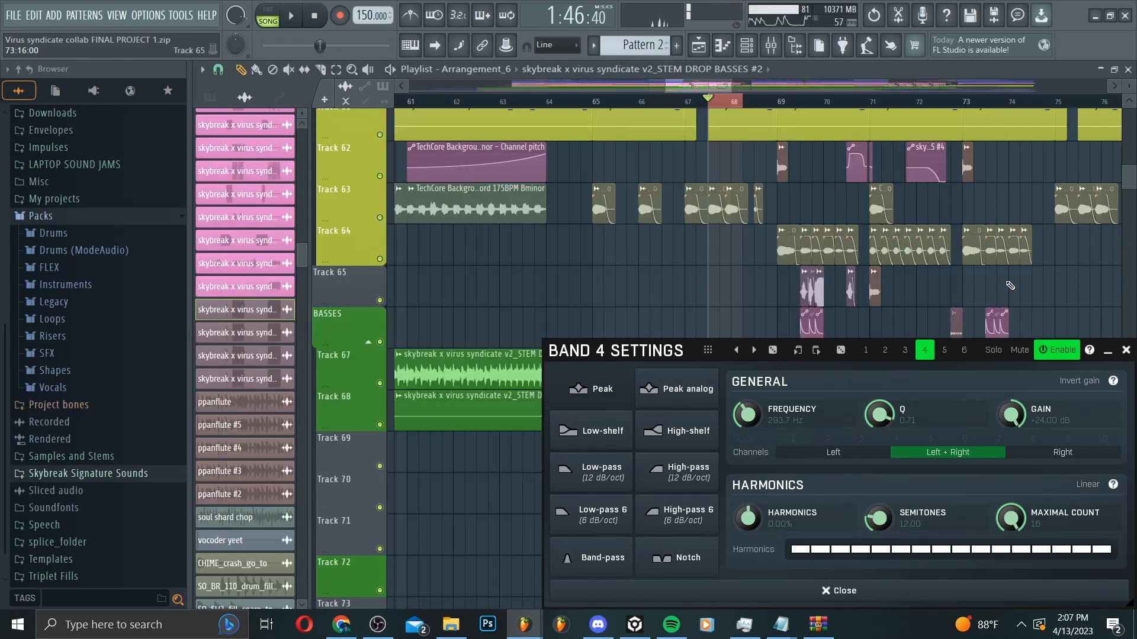
scroll(593, 255, "down", 8)
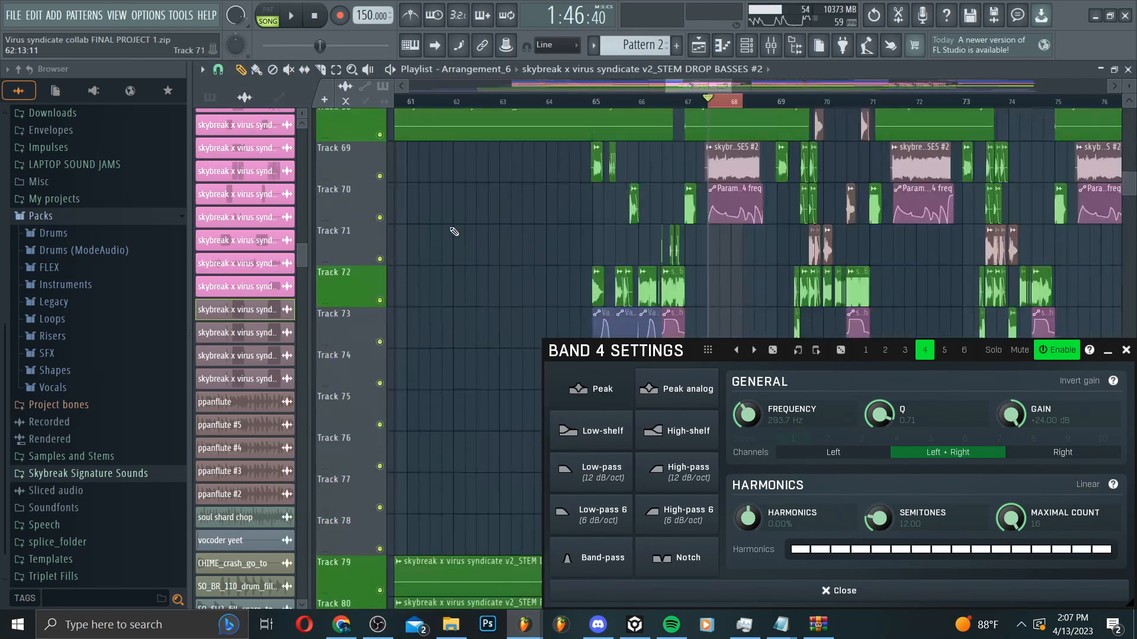
Step: Solo Track 69 with Track 70 also enabled, reopen MEqualizer on the second drop basses insert and play the marked range
right_click(380, 177)
left_click(380, 218)
left_click(771, 45)
key("space")
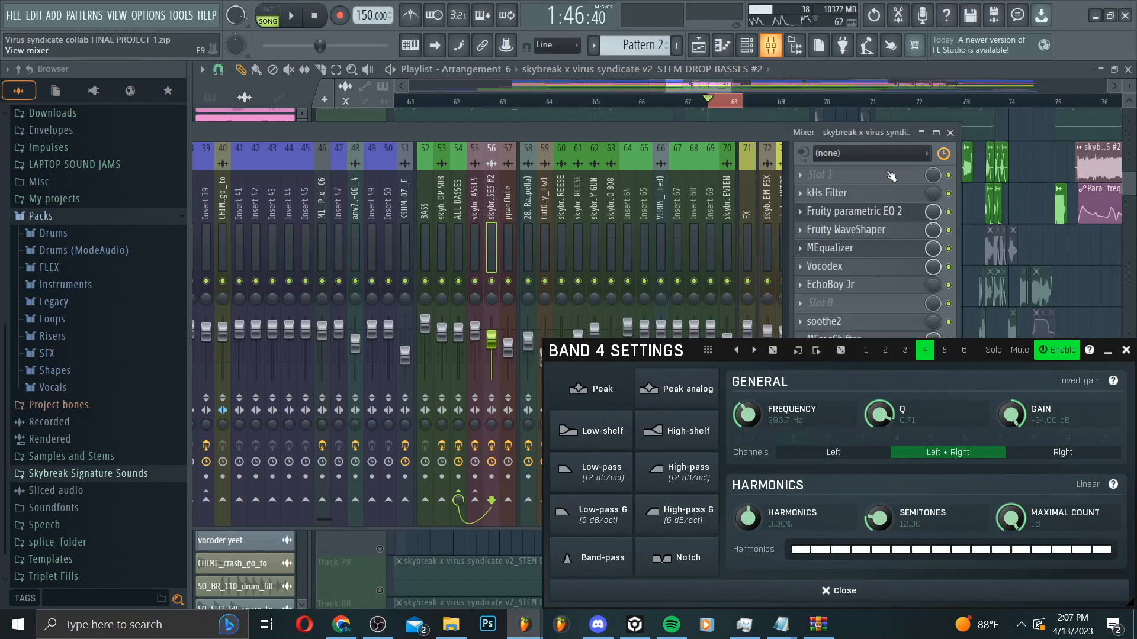
left_click(888, 249)
left_click_drag(645, 347, 529, 176)
key("space")
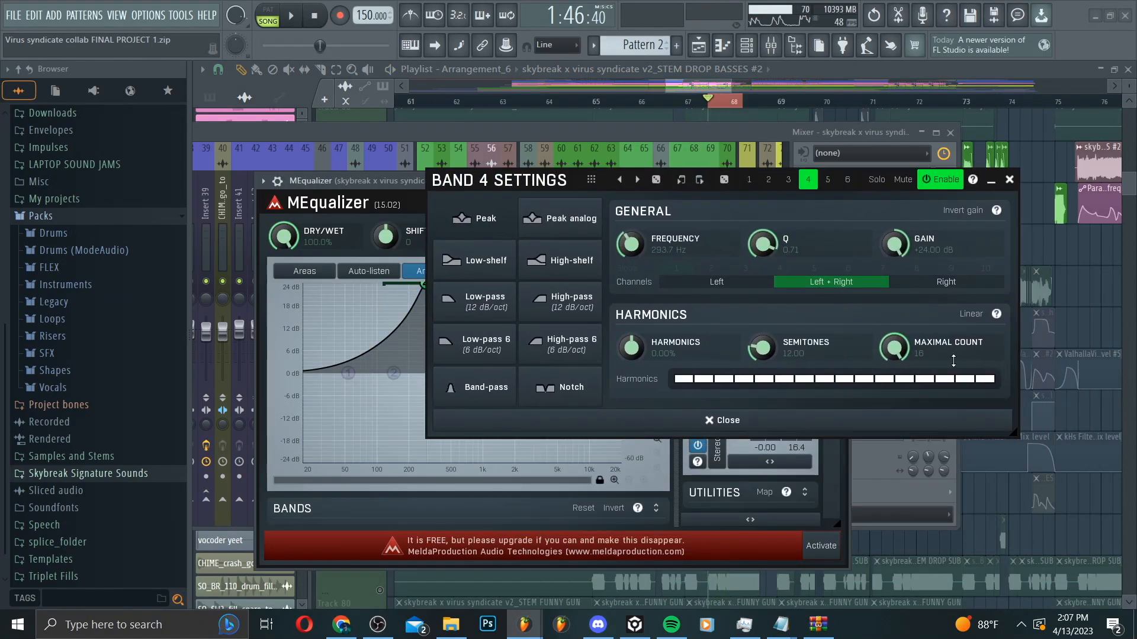
key("space")
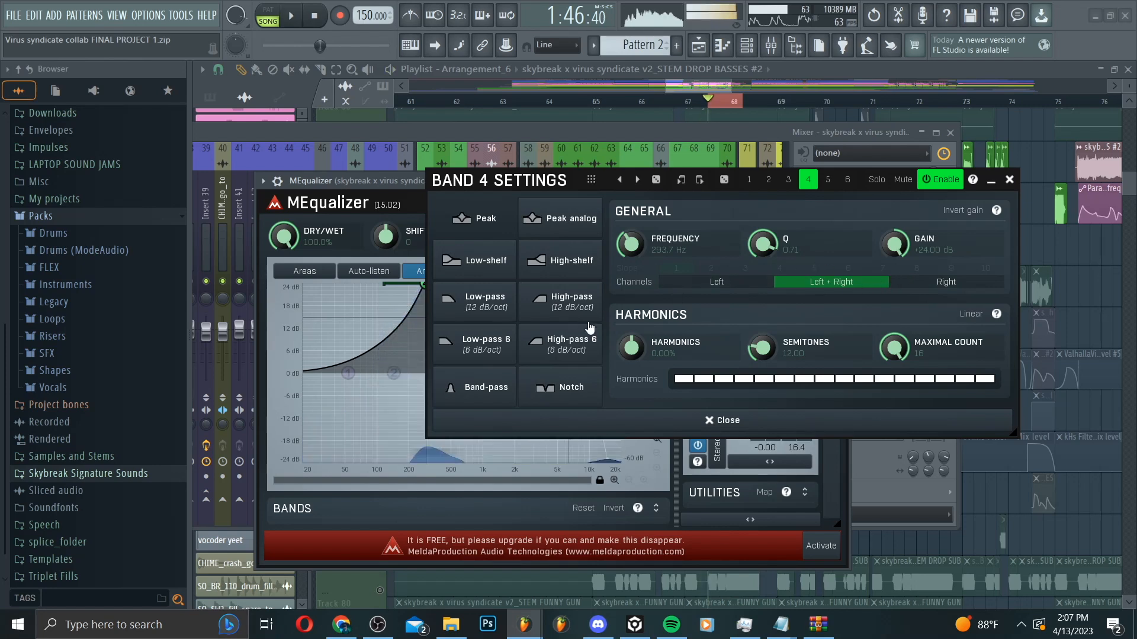
Step: Set band 4's harmonics to 100% and its Q to 20, and replay the marked range with the EQ curve uncovered
left_click_drag(640, 342, 640, 308)
left_click_drag(763, 244, 763, 195)
left_click_drag(545, 182, 824, 192)
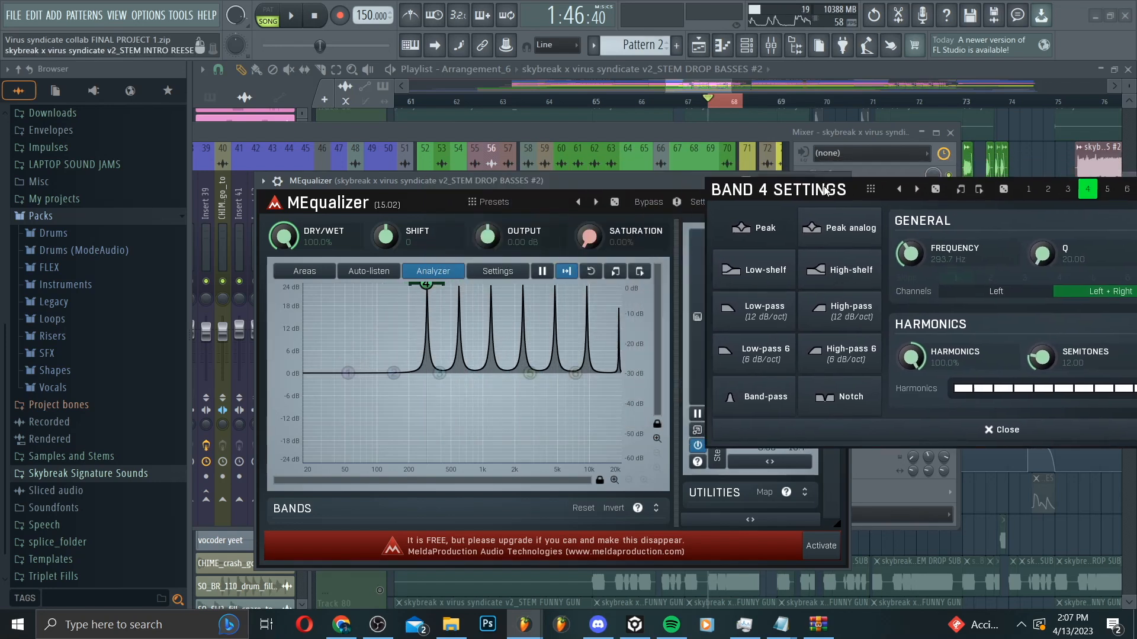
left_click(291, 15)
left_click(291, 14)
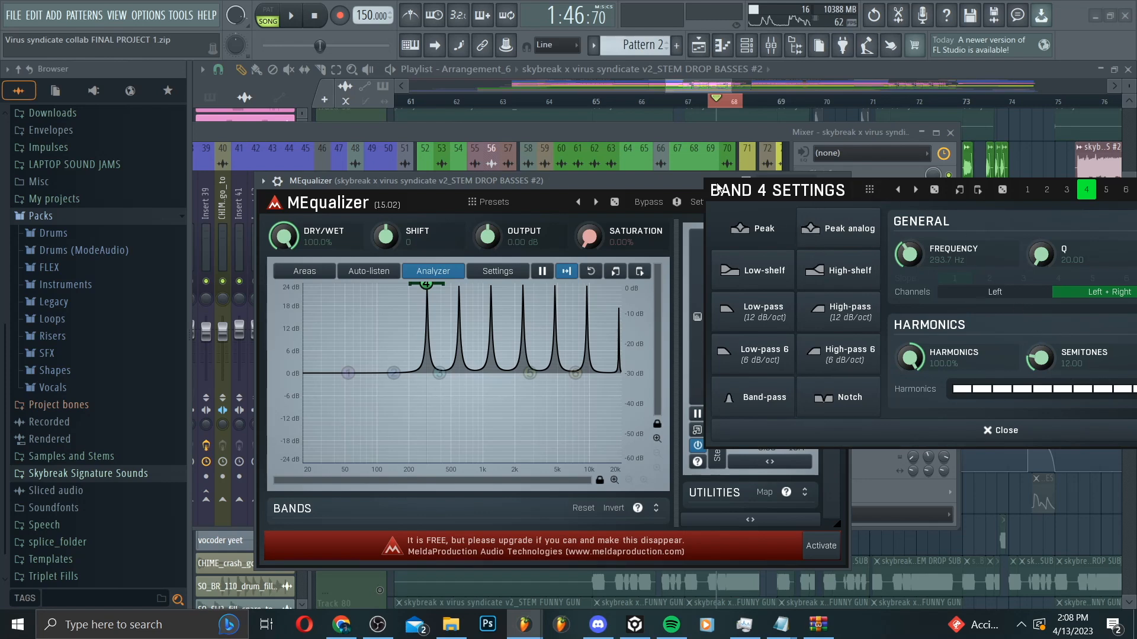
key("space")
key("space")
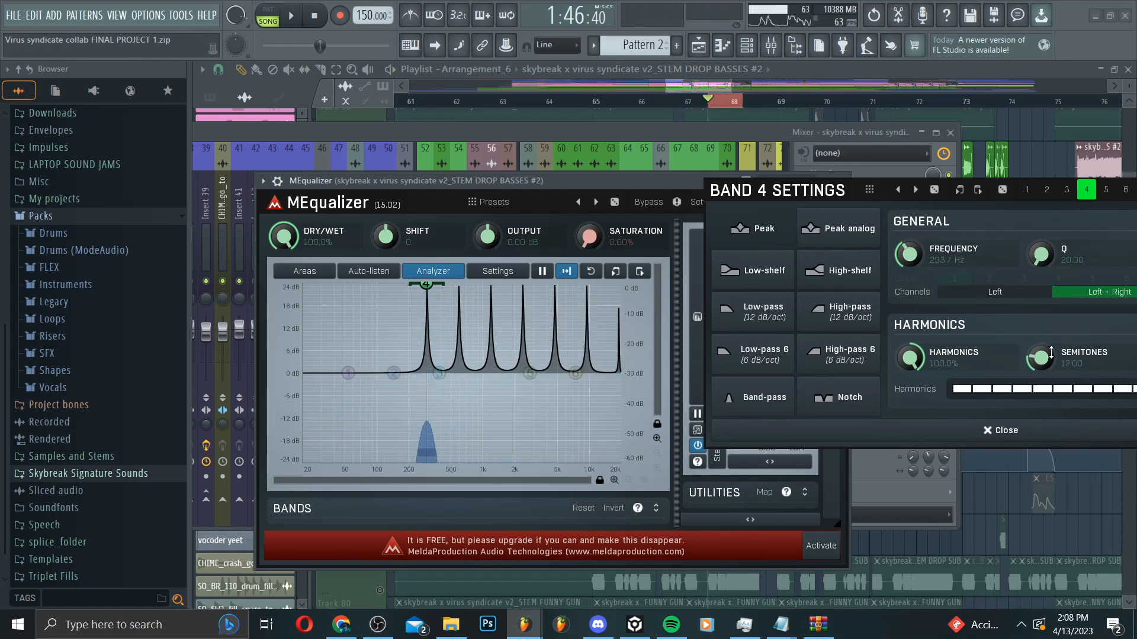
Step: Try MEqualizer's Shift control on the harmonic peaks and reset it to its default value
left_click_drag(398, 239, 359, 137)
mouse_move(386, 237)
left_mouse_down()
mouse_move(386, 223)
mouse_move(386, 295)
mouse_move(386, 236)
left_mouse_up()
key("space")
right_click(389, 232)
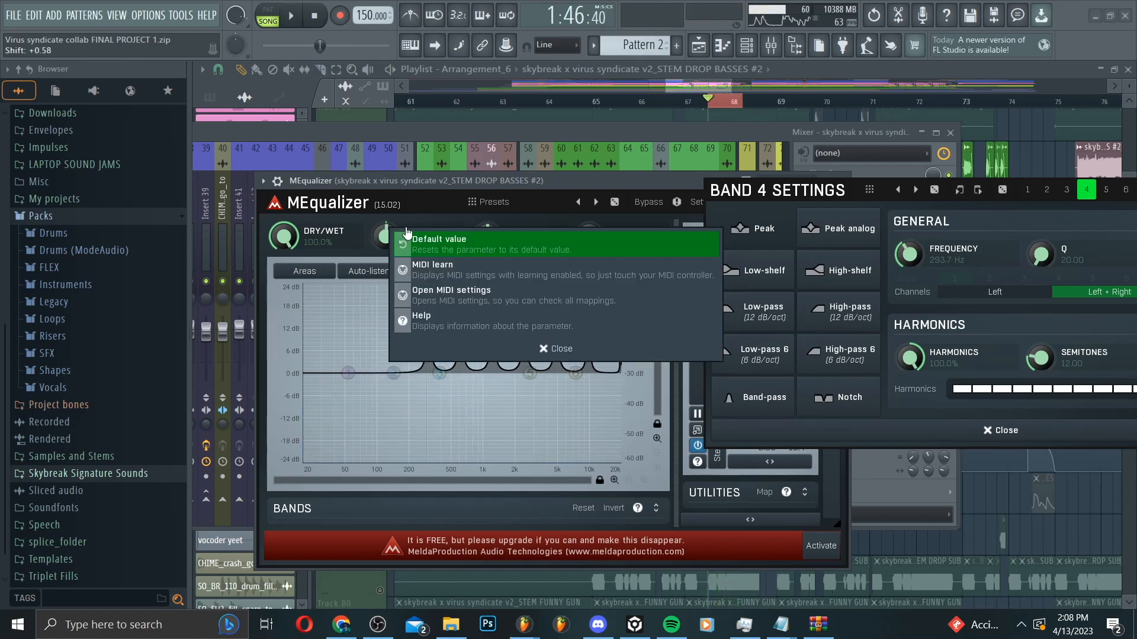
left_click(439, 246)
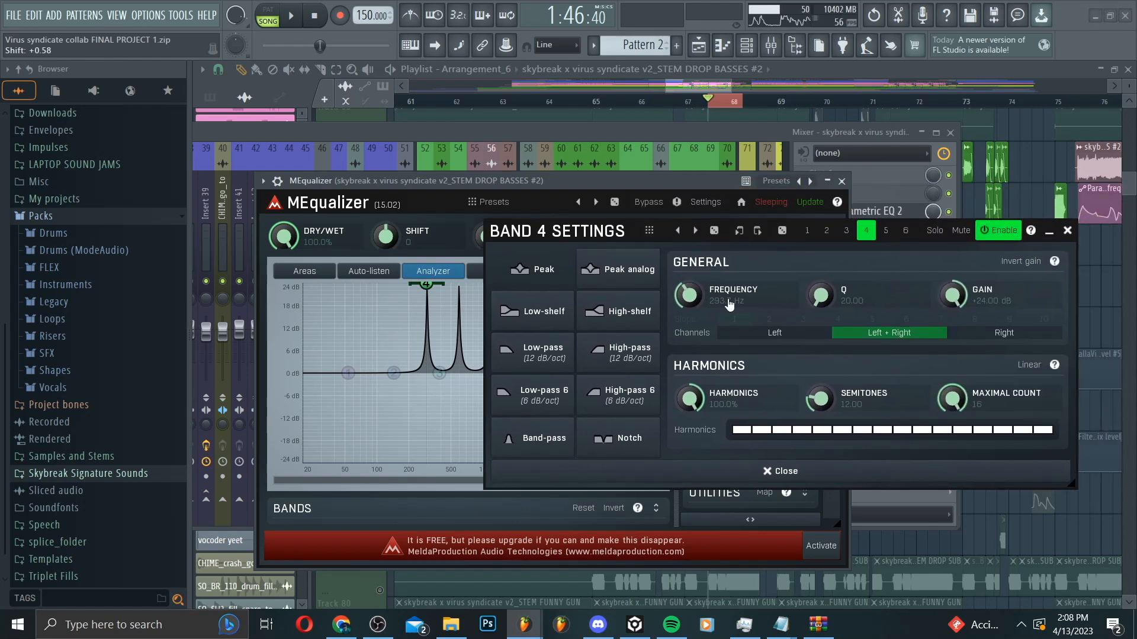
Step: Set band 4's harmonic spacing to 1 semitone and leave only harmonics 3, 7, 10 and 14 active while auditioning them
left_click_drag(835, 389, 836, 444)
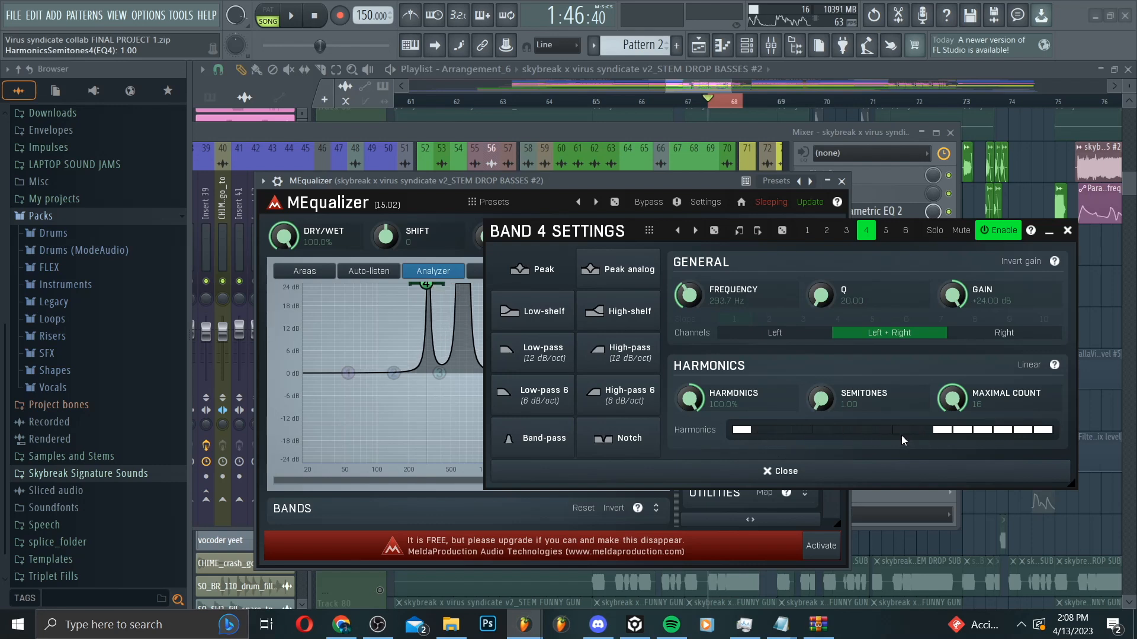
left_click(1005, 432)
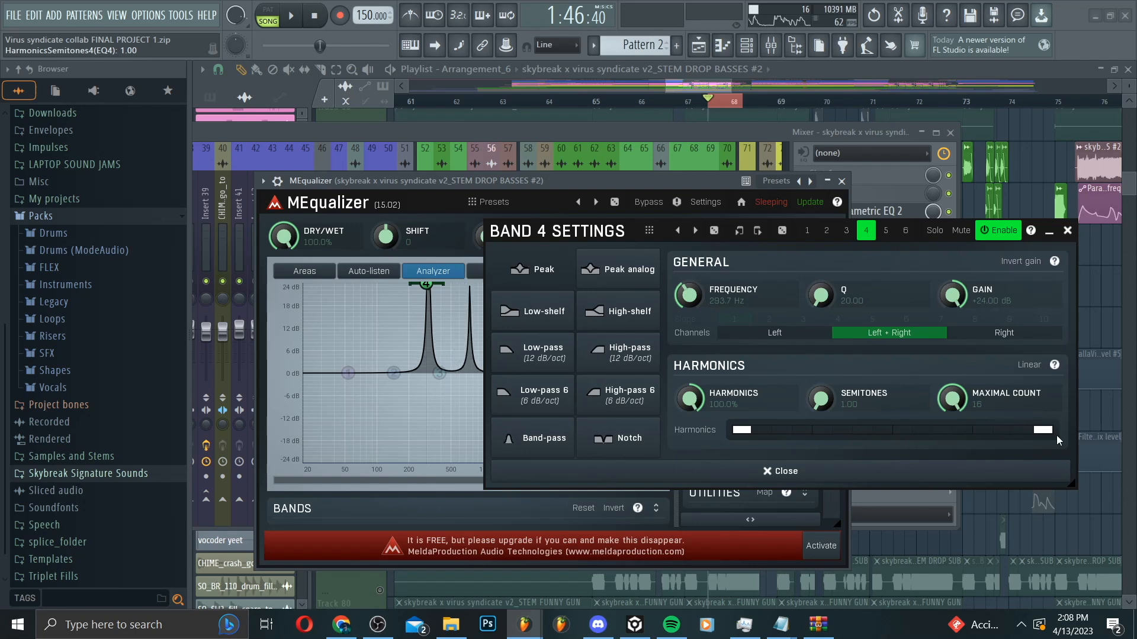
left_click(748, 435)
left_click(747, 432)
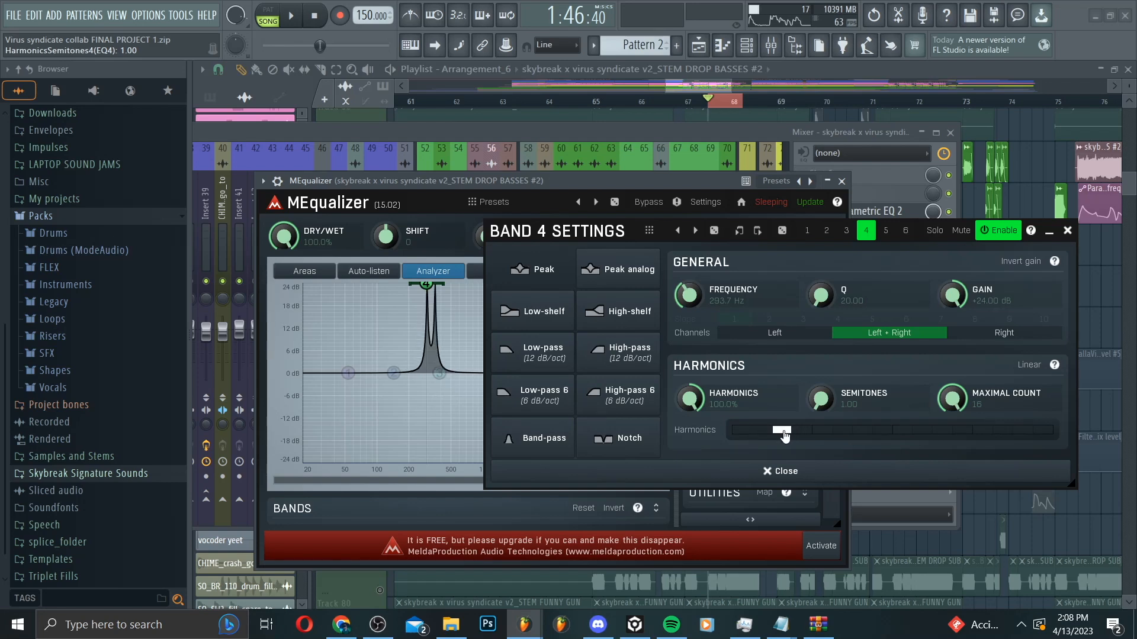
key("space")
left_click(836, 431)
left_click(835, 433)
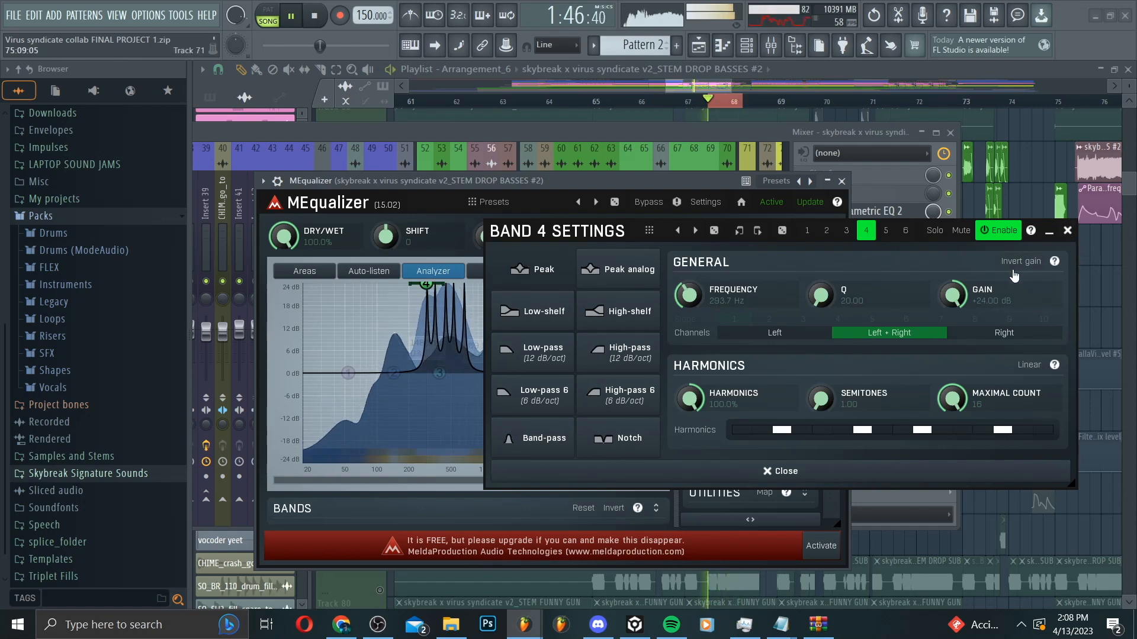
Step: Lower band 4's gain to +13.58 dB, close its settings and save the project
left_click_drag(953, 295, 953, 332)
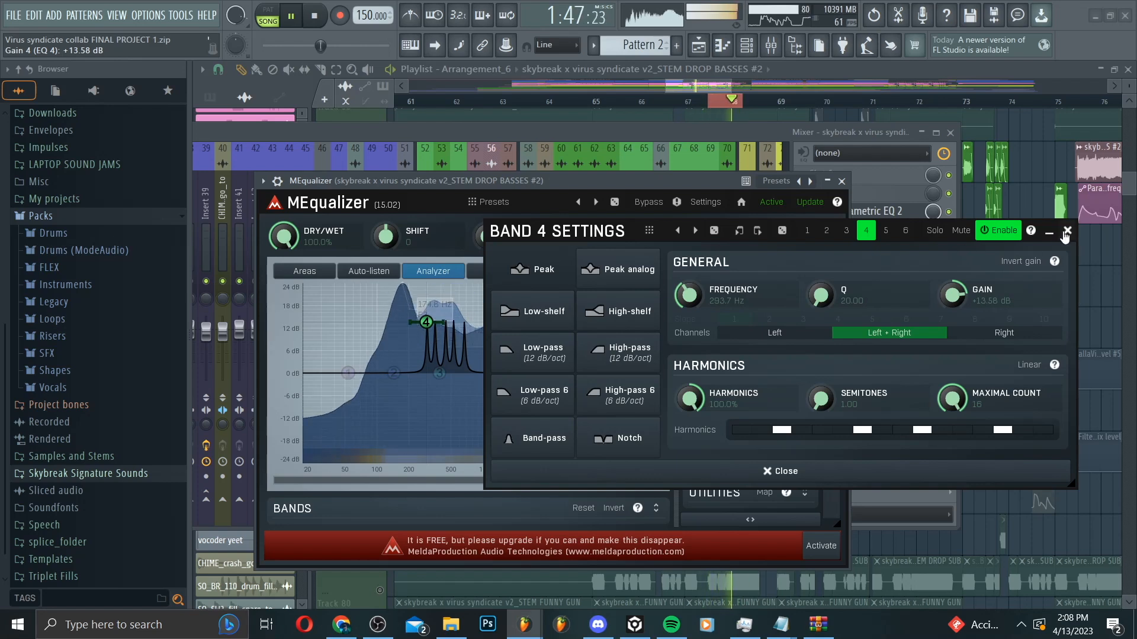
left_click(1066, 232)
key("ctrl+s")
left_click_drag(431, 327, 430, 323)
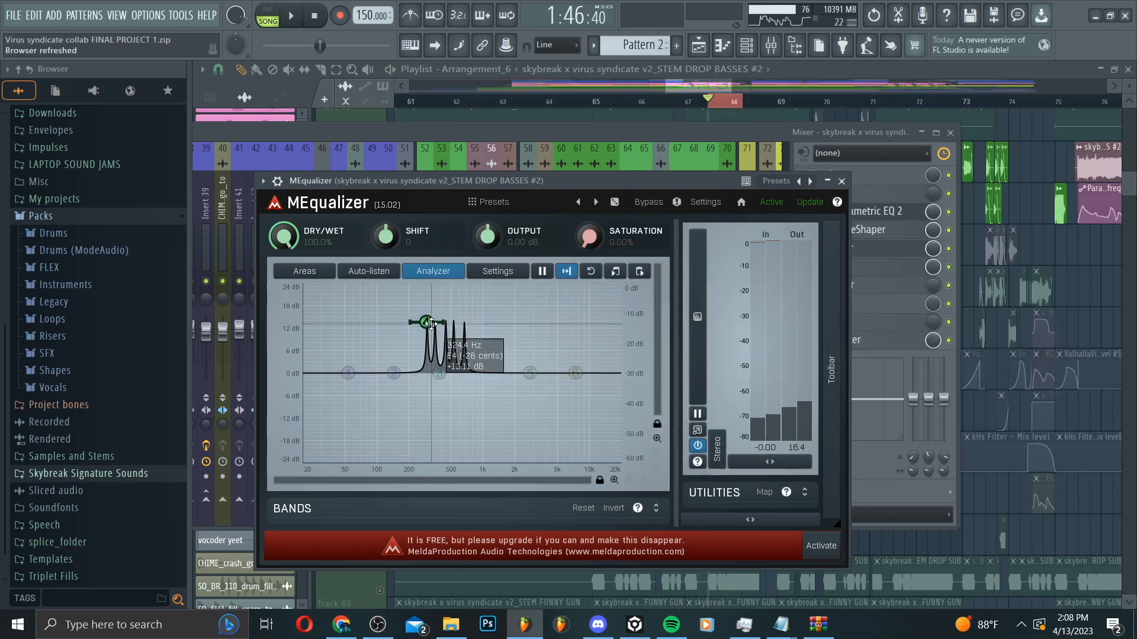
Step: Enable band 5 with a copy of band 4's settings, tune it to the D at 587.3 Hz and play the marked range
double_click(435, 323)
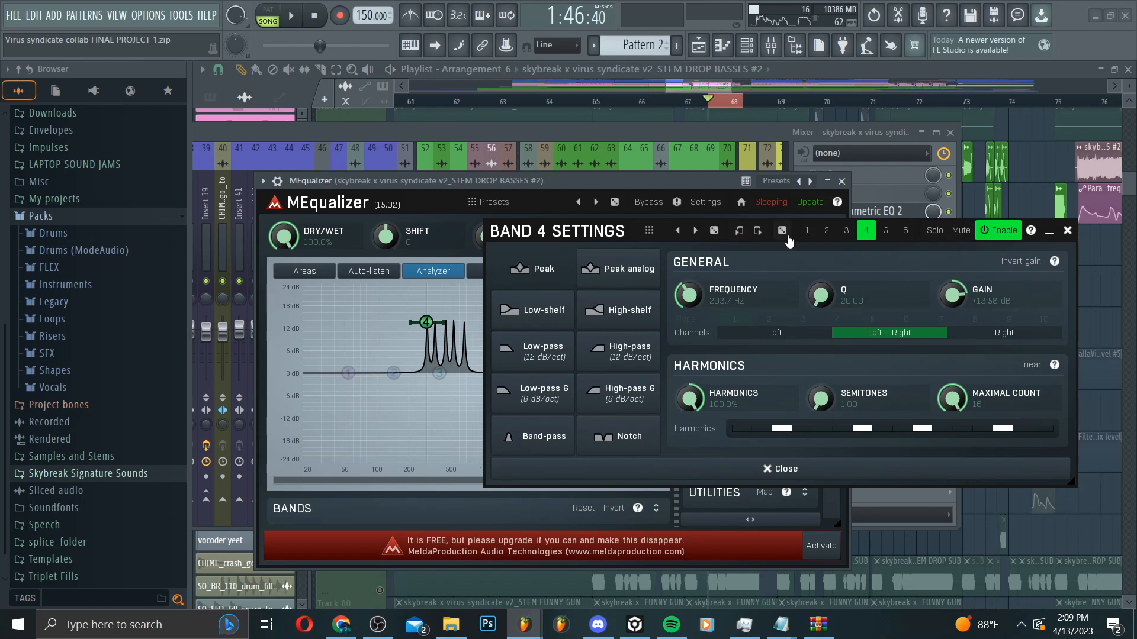
left_click(886, 233)
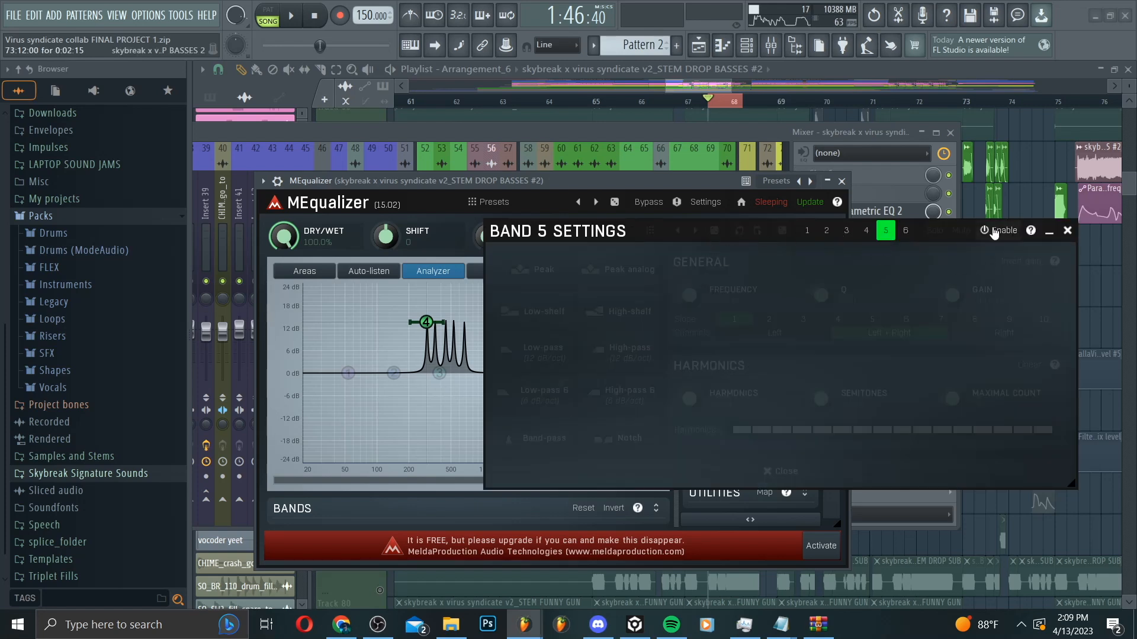
left_click(994, 233)
left_click(758, 233)
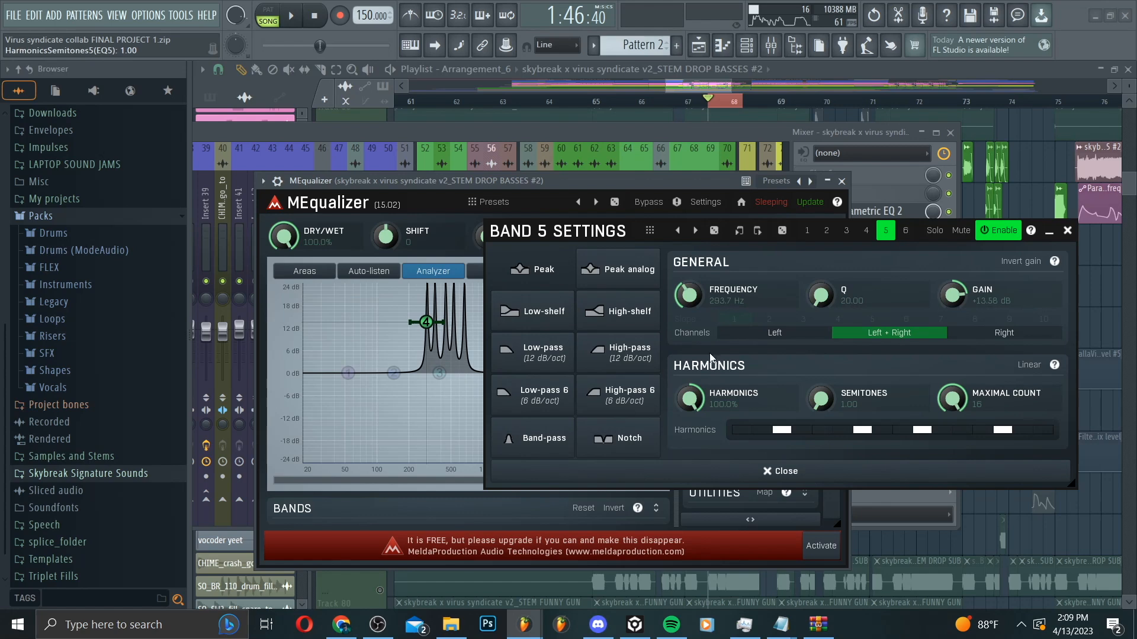
double_click(725, 305)
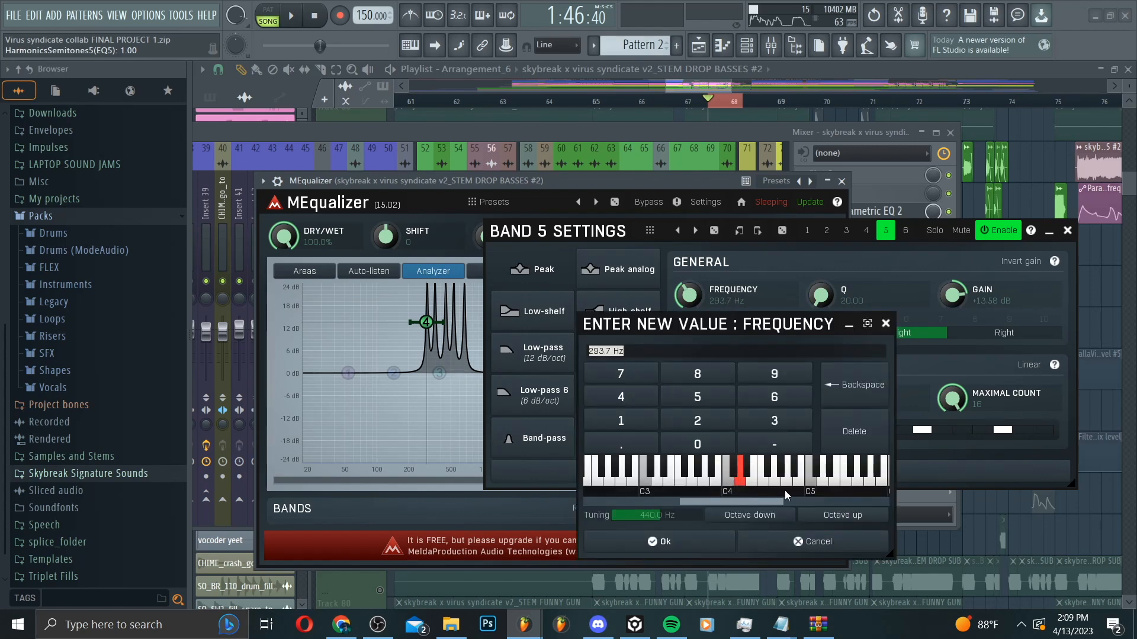
left_click(818, 477)
left_click(659, 540)
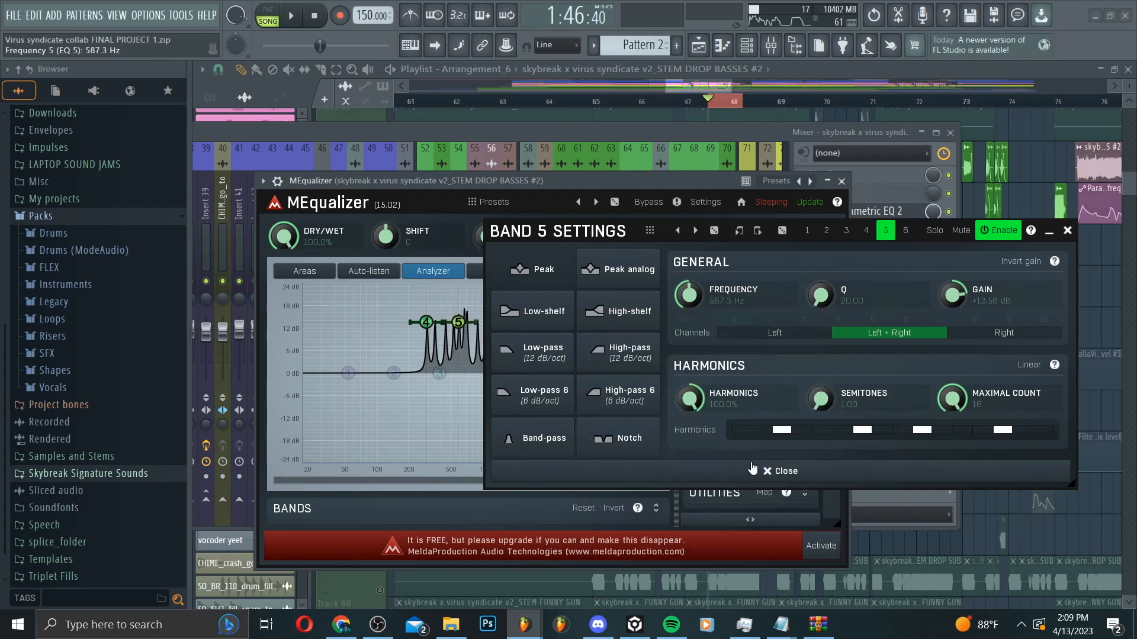
left_click(1068, 231)
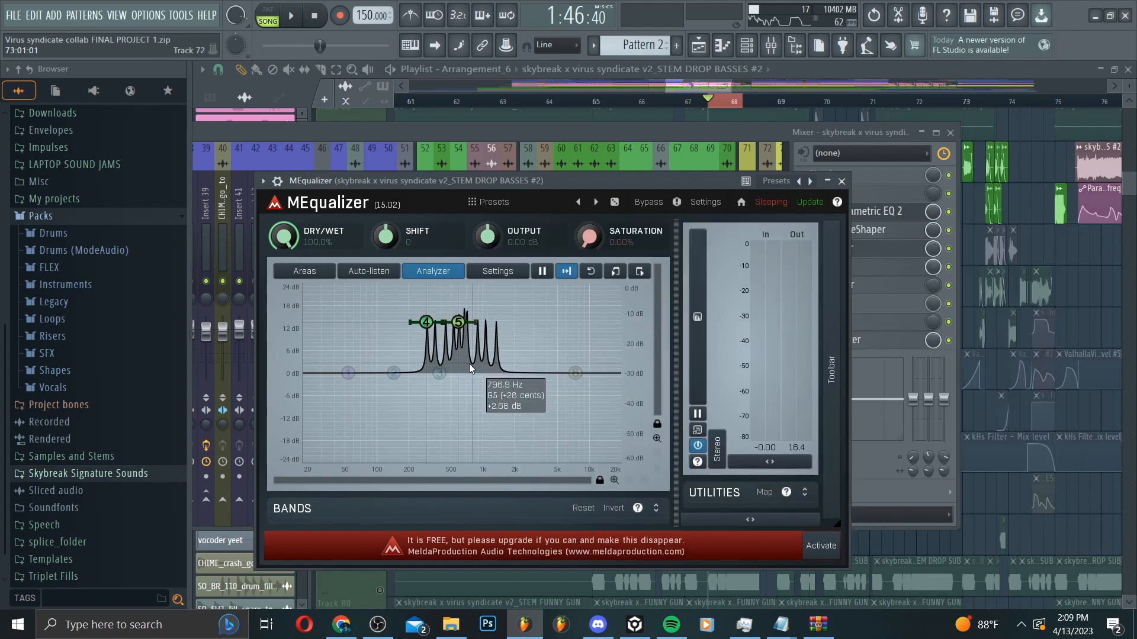
left_click(298, 24)
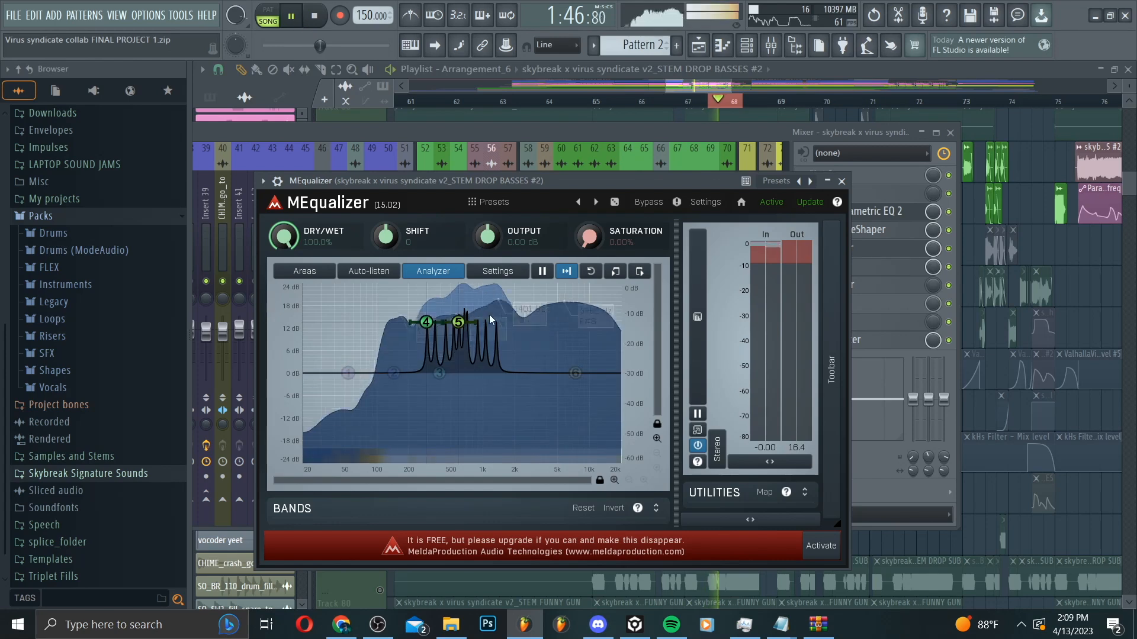
Step: Copy band 4's settings to band 3, tune it to the D one octave below band 4 and replay the range
double_click(426, 322)
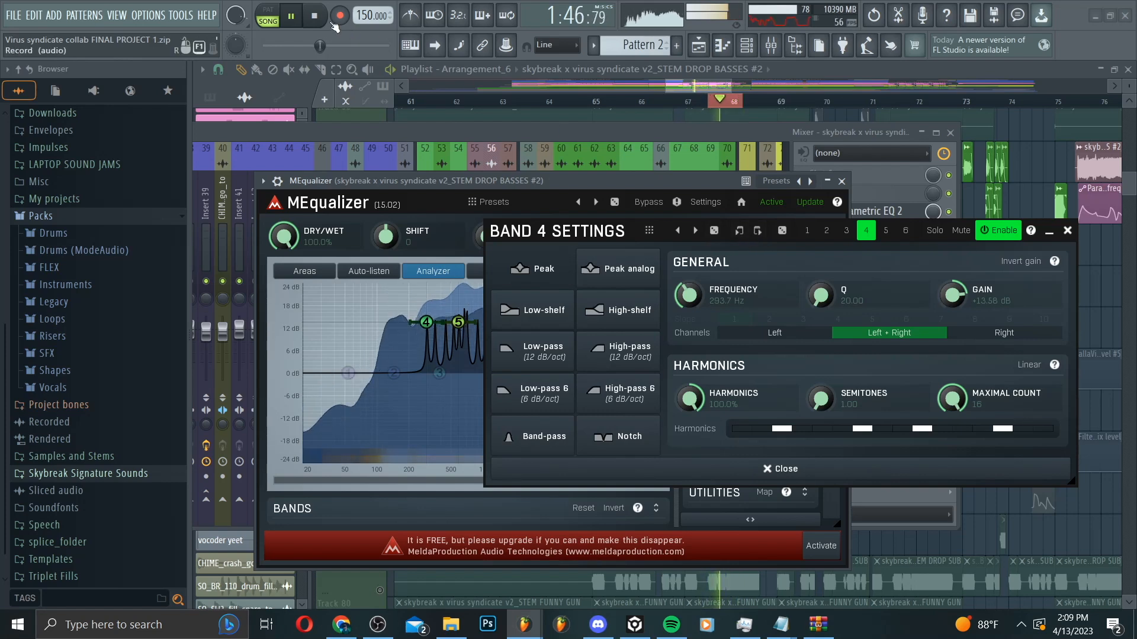
key("space")
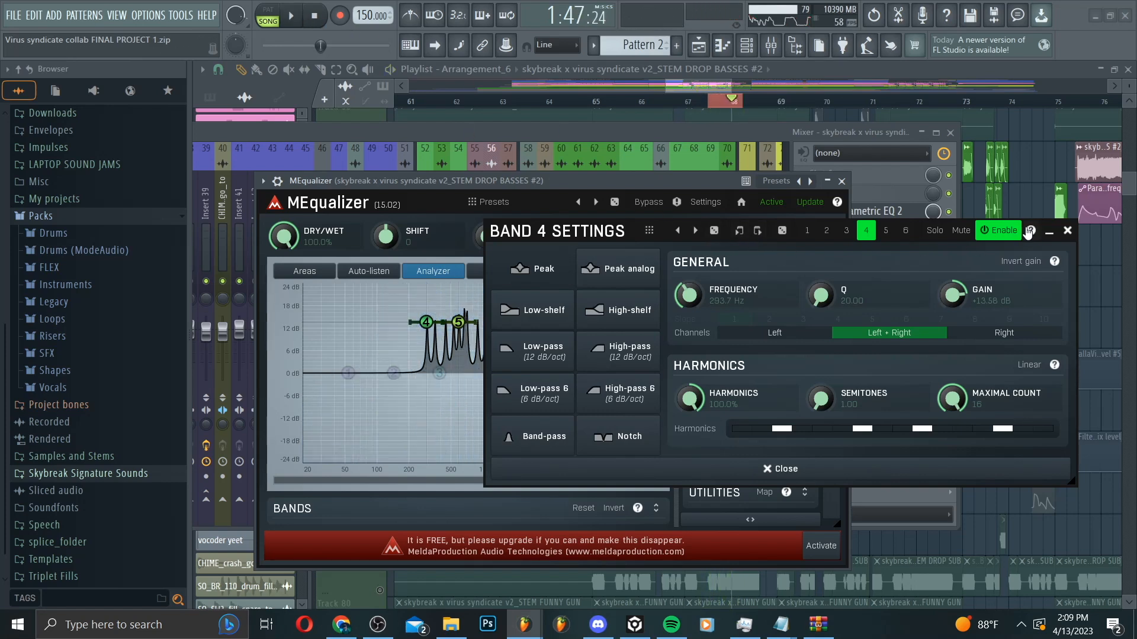
left_click(848, 234)
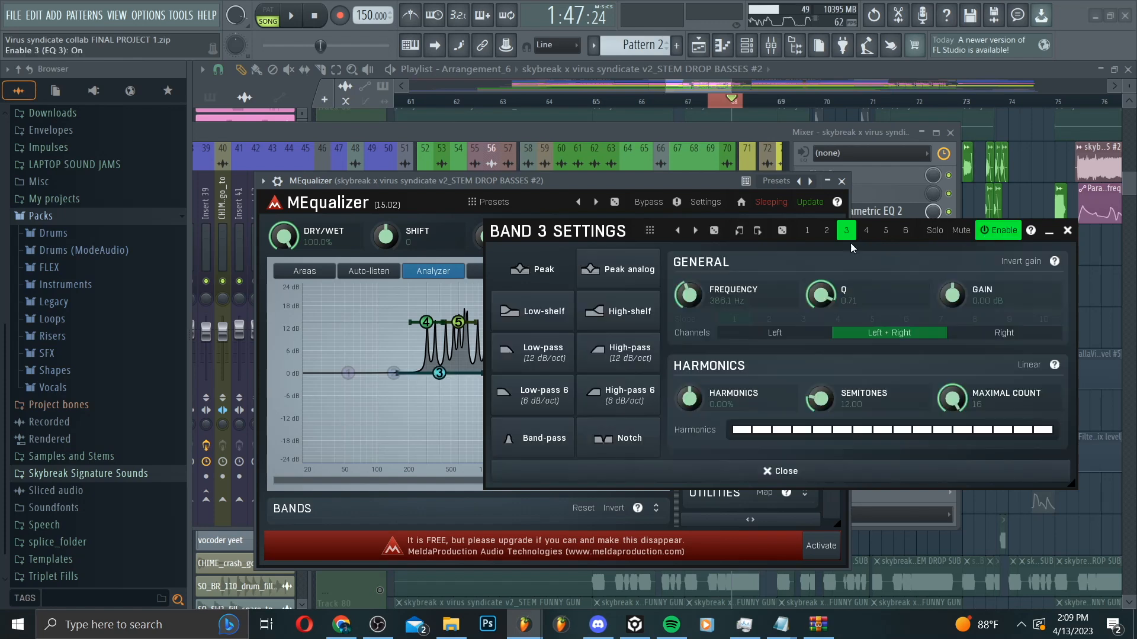
left_click(752, 231)
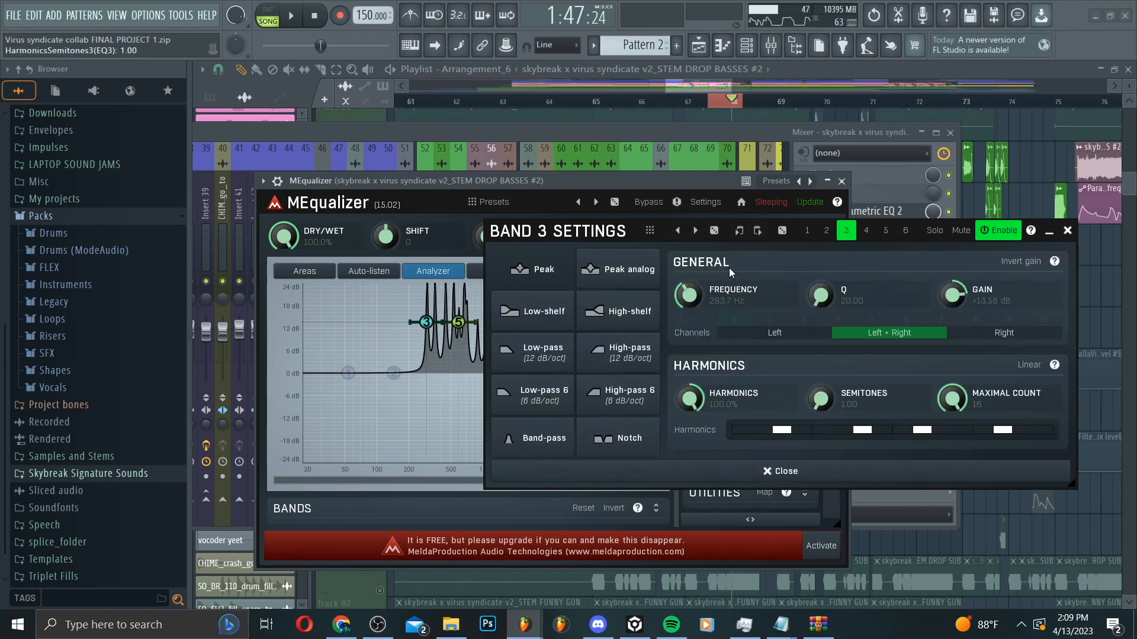
double_click(720, 298)
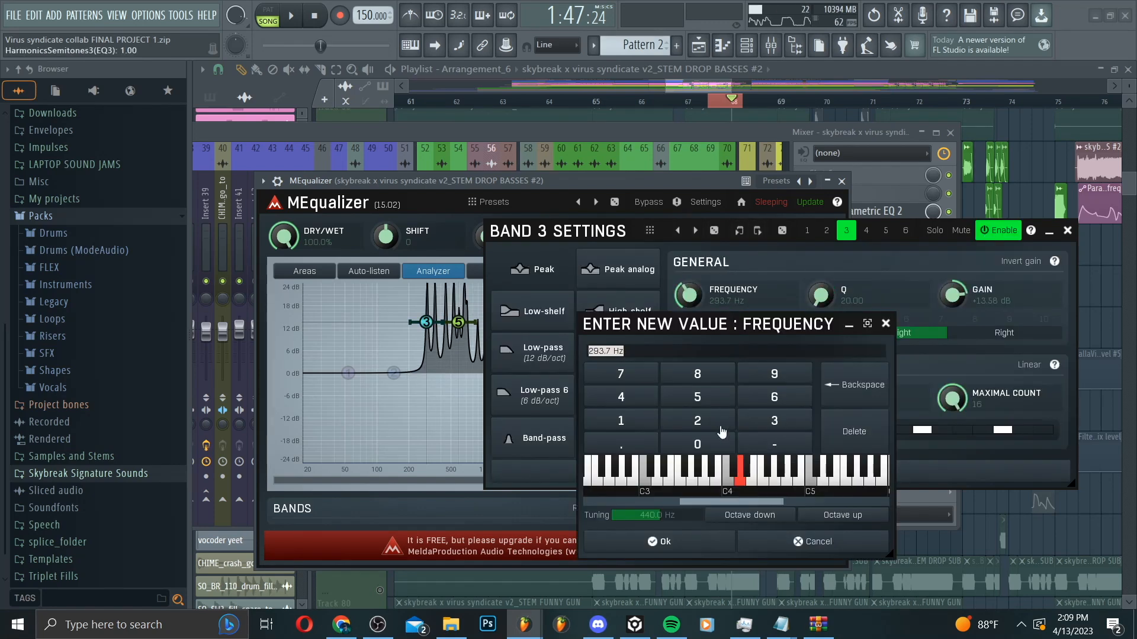
left_click(650, 542)
left_click(1069, 231)
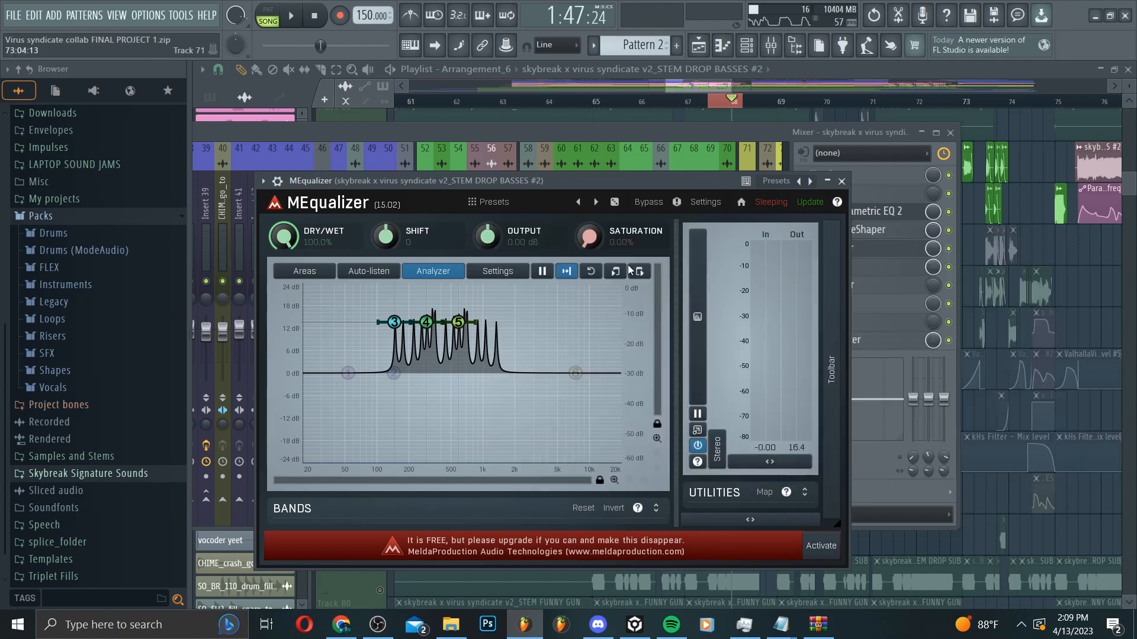
left_click(293, 18)
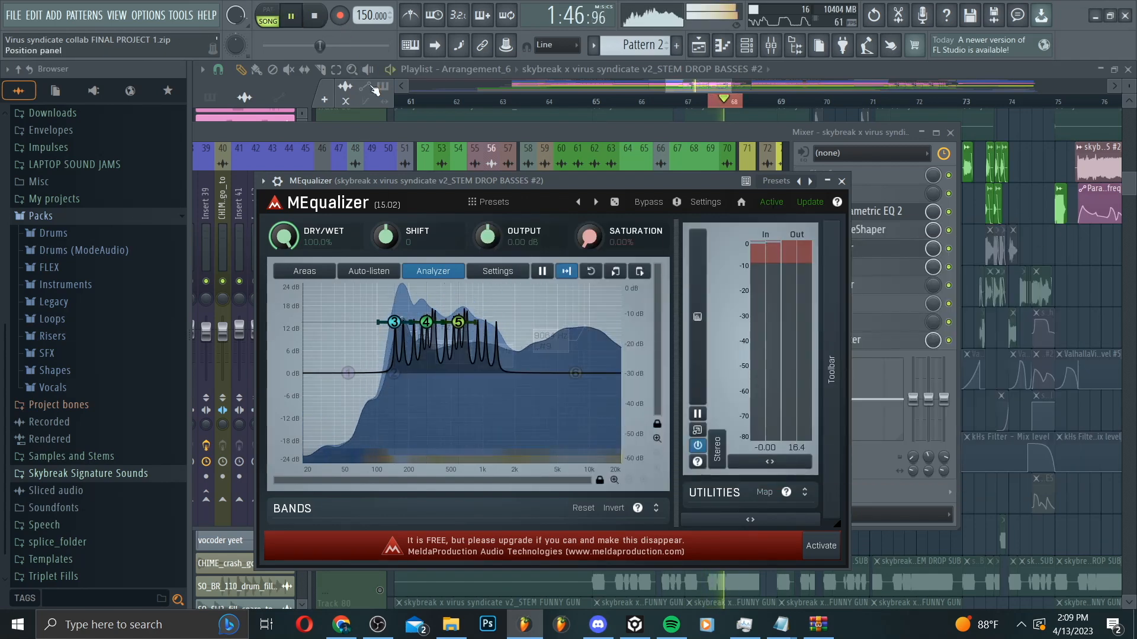
Step: Move MEqualizer ahead of Fruity WaveShaper and Fruity parametric EQ 2 in the insert's effect chain during playback
left_click(889, 256)
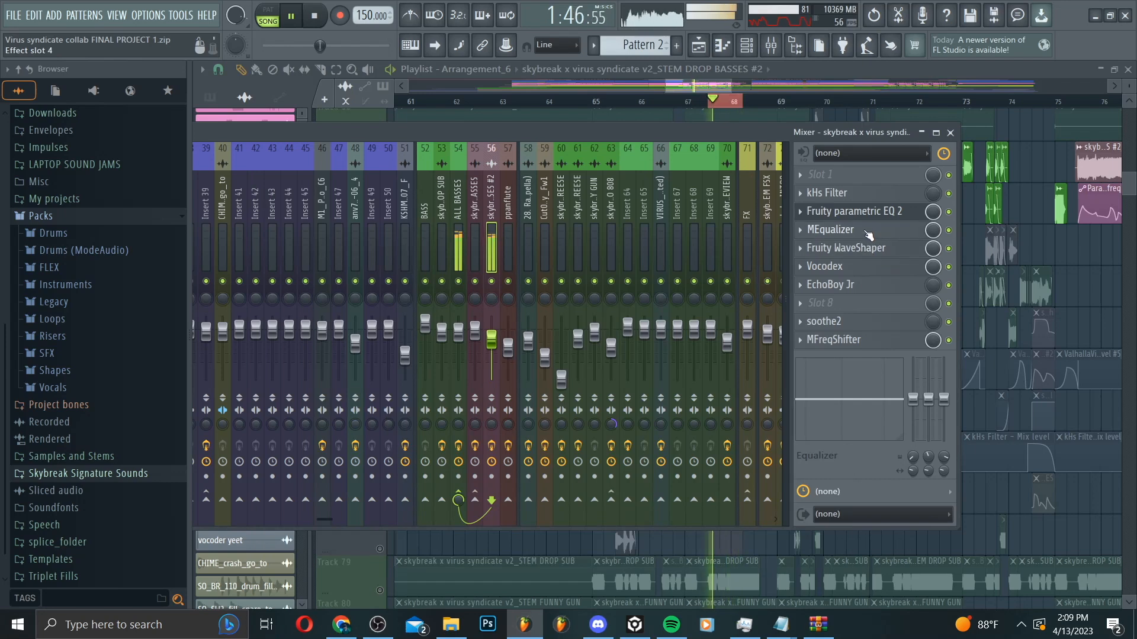
left_click_drag(868, 236, 868, 217)
key("space")
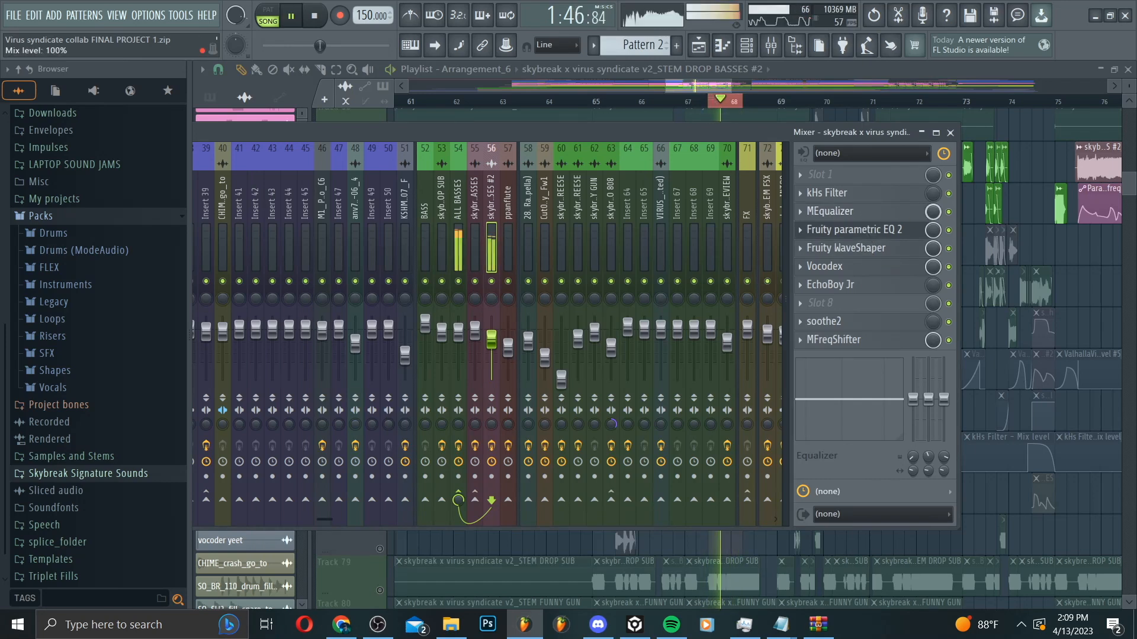
Step: Create an automation clip for the MEqualizer slot's mix level over the marked range and enable Track 71
right_click(938, 215)
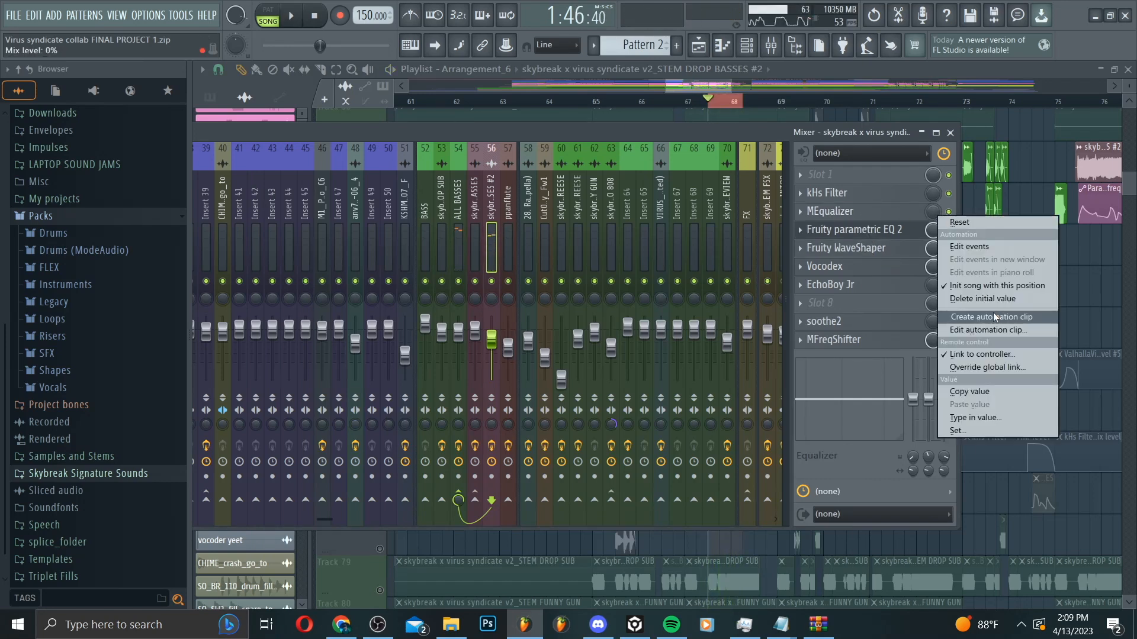
left_click(993, 311)
left_click(380, 259)
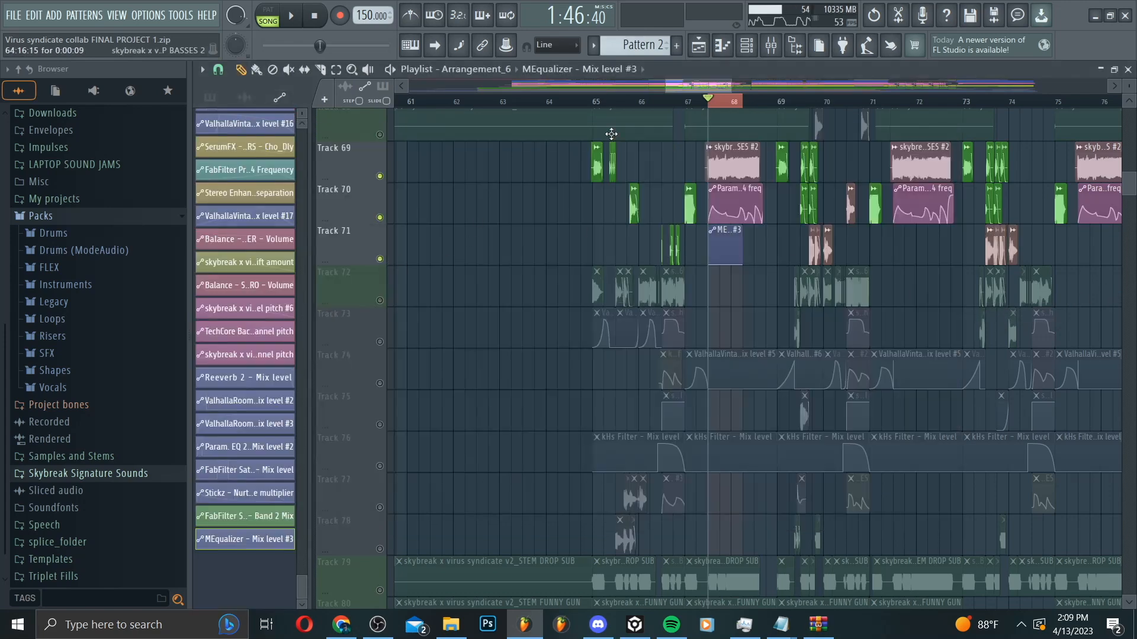
scroll(858, 111, "up", 3)
Step: Load OTT into empty effect slot 8 of the second drop basses insert, between EchoBoy Jr and soothe2
left_click(771, 45)
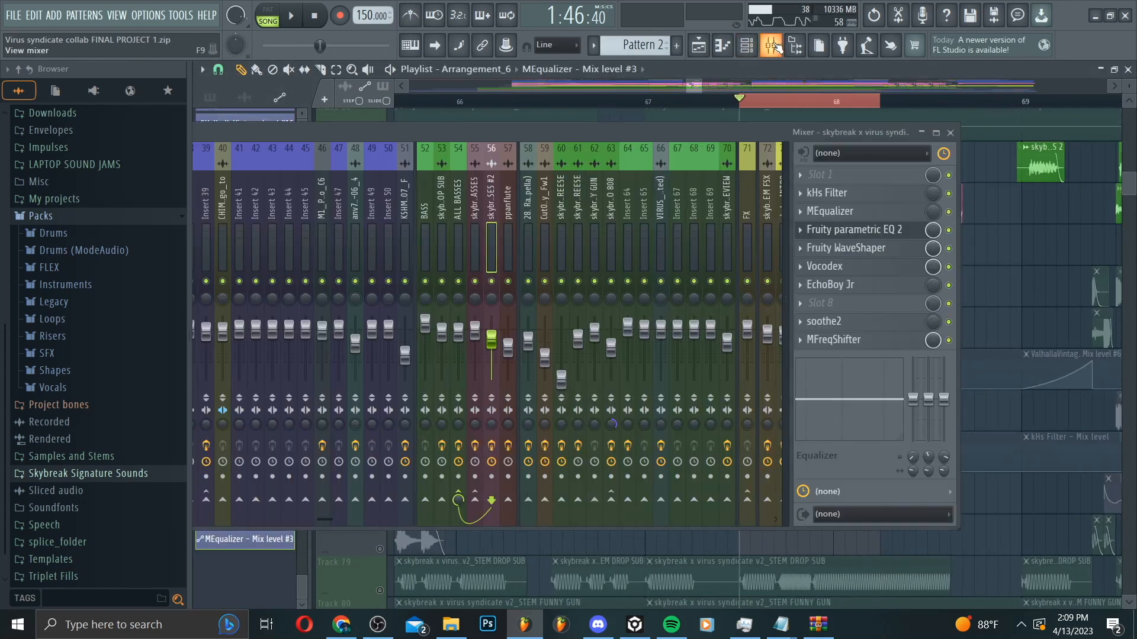
left_click(859, 302)
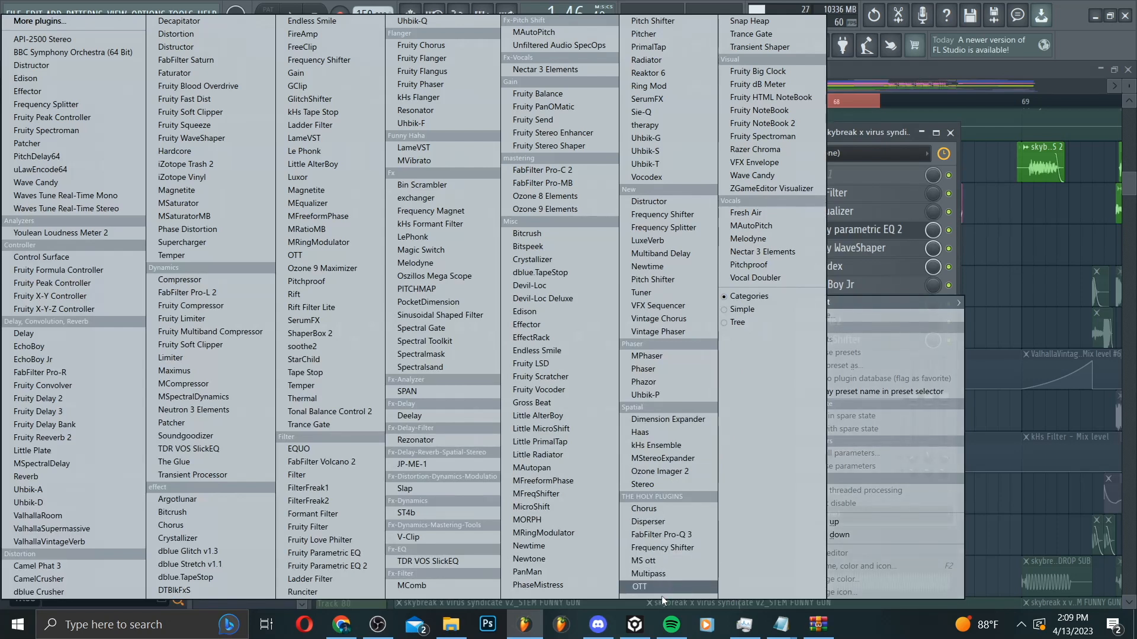
left_click(658, 589)
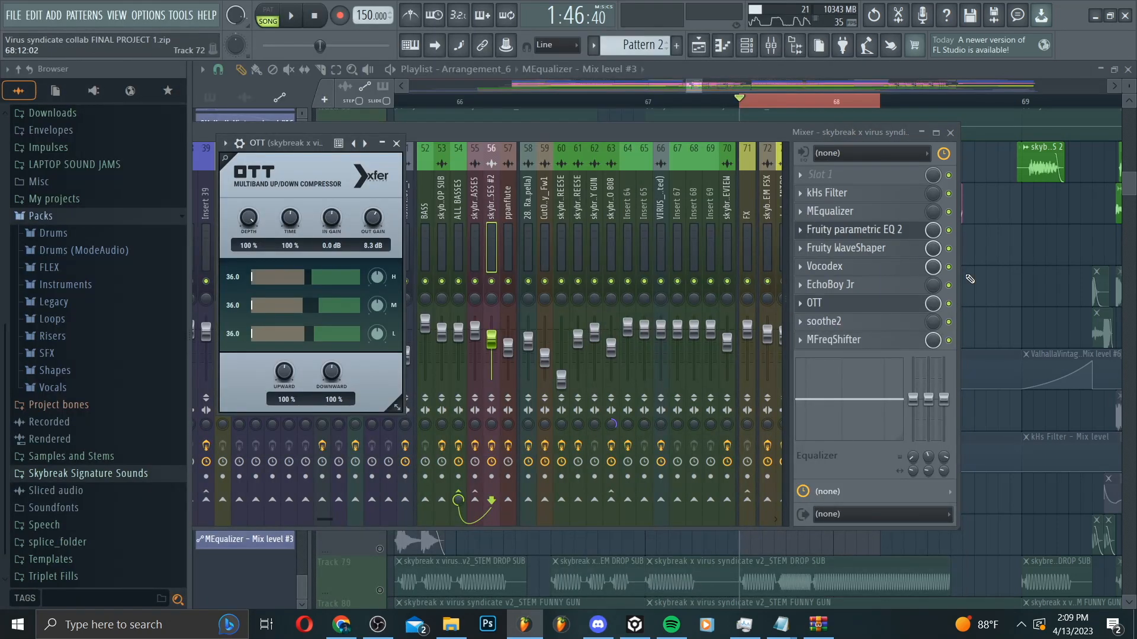
Step: Shape the MEqualizer mix level clip on Track 71 into a rising curve and play bars 67 to 69
right_click(981, 277)
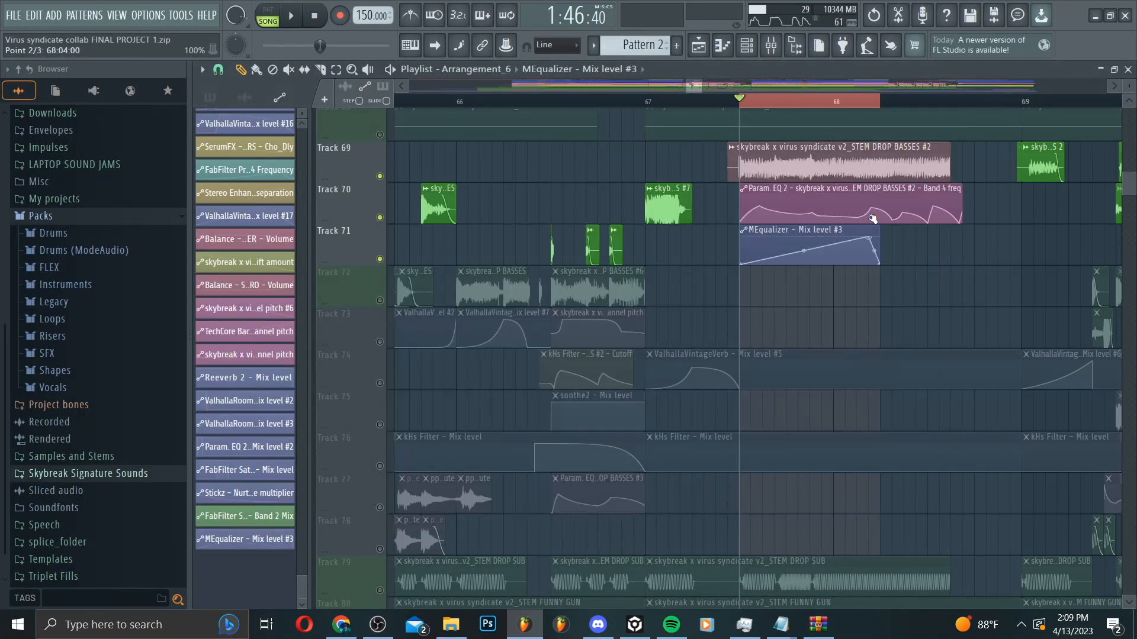
left_click(649, 105, "ctrl")
left_click(1016, 104, "ctrl")
key("space")
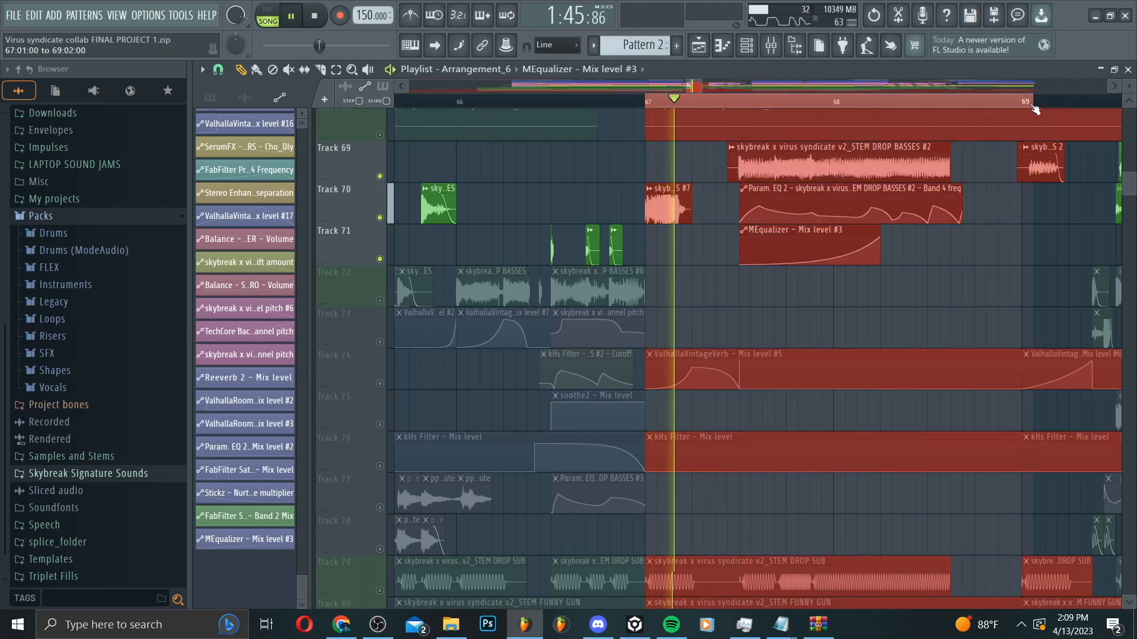
key("ctrl+d")
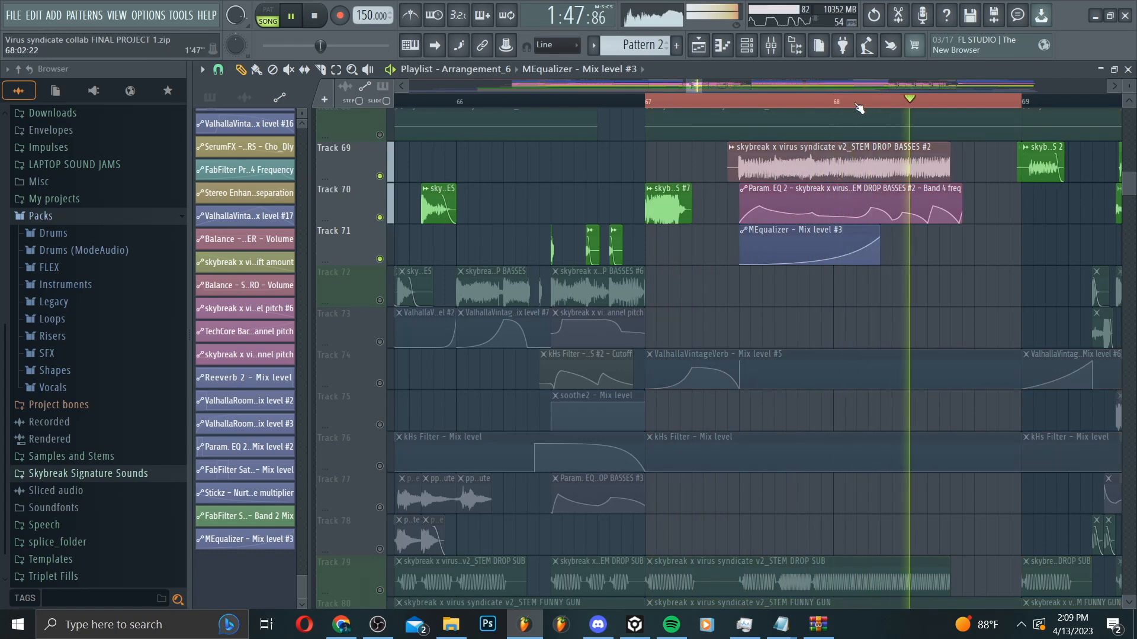
Step: Extend the MEqualizer mix level clip to just before bar 69 and redraw its curve as two rounded peaks, replaying from bar 68
left_click(836, 104)
scroll(834, 105, "up", 3)
key("space")
left_click_drag(952, 226, 1125, 231)
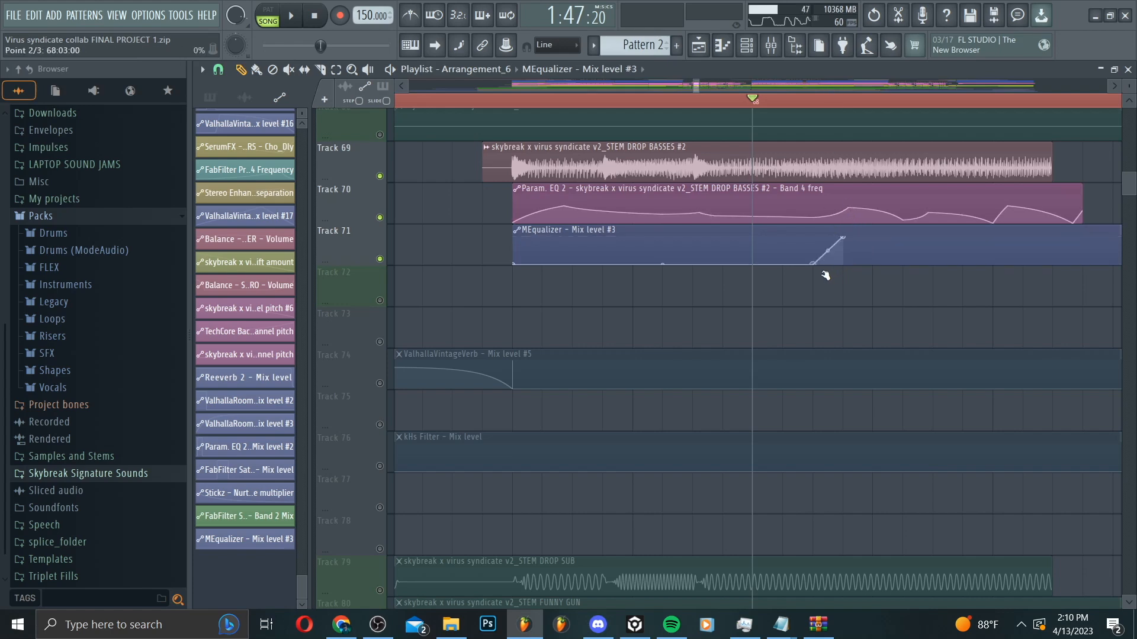
key("space")
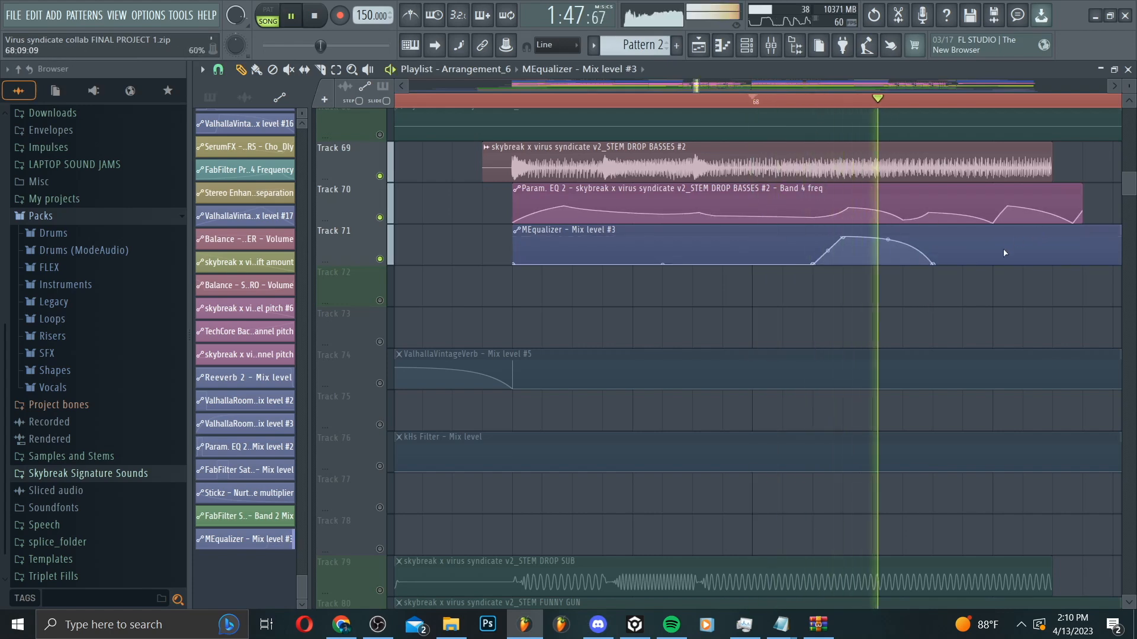
left_click_drag(1007, 260, 1008, 244)
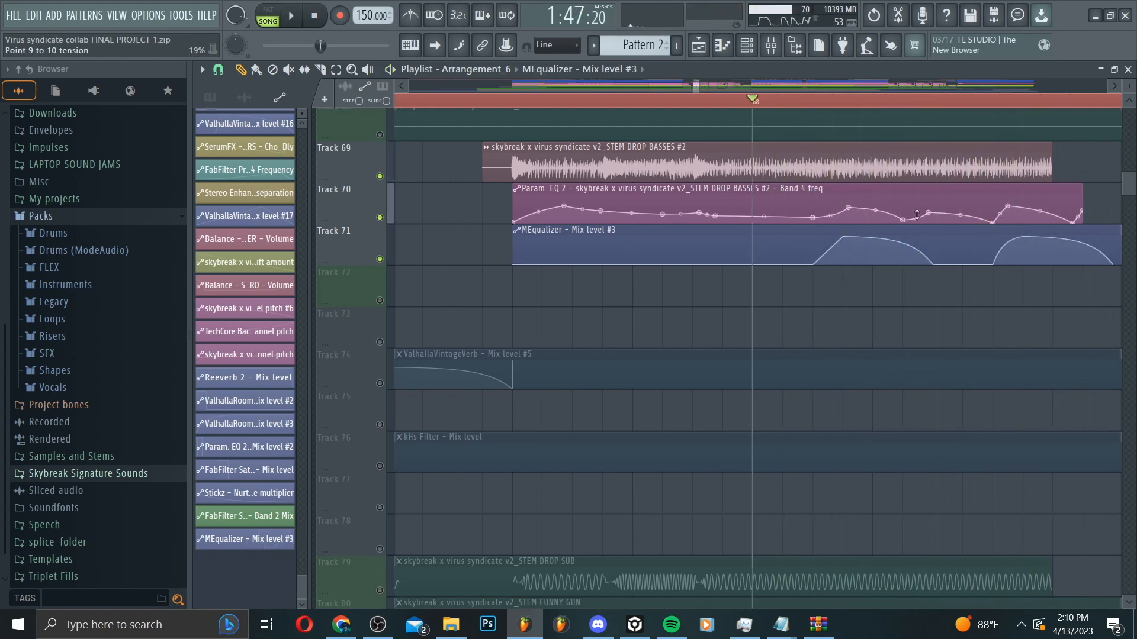
scroll(917, 214, "down", 4)
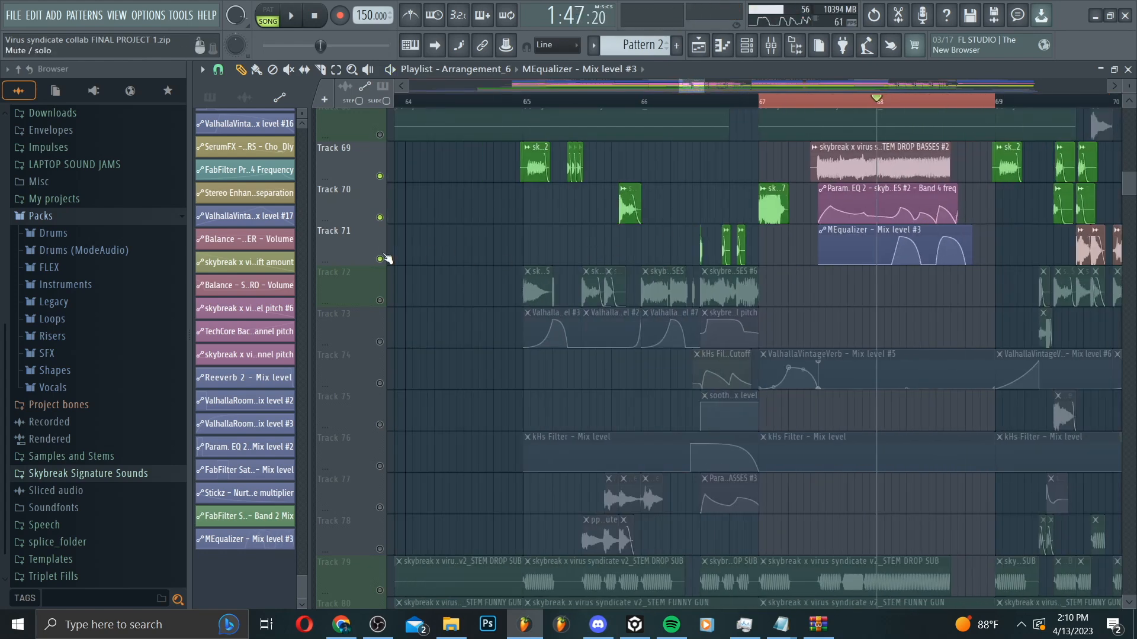
Step: Turn all tracks back on and play the drop's bass section from about the middle of bar 69
left_click(380, 259, "ctrl")
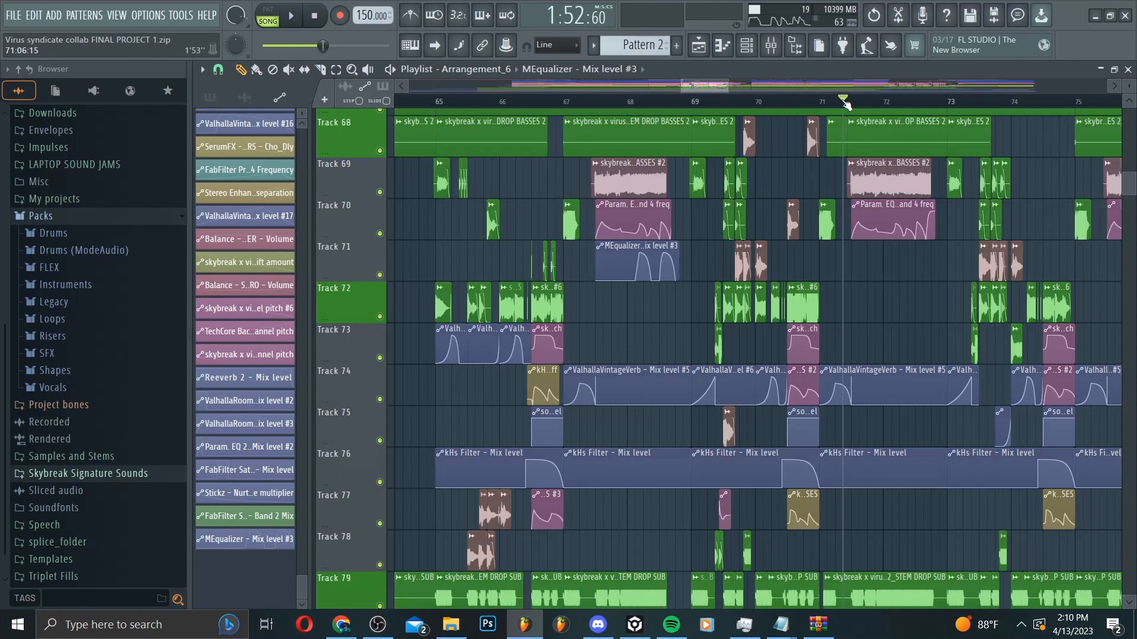
scroll(846, 104, "down", 8)
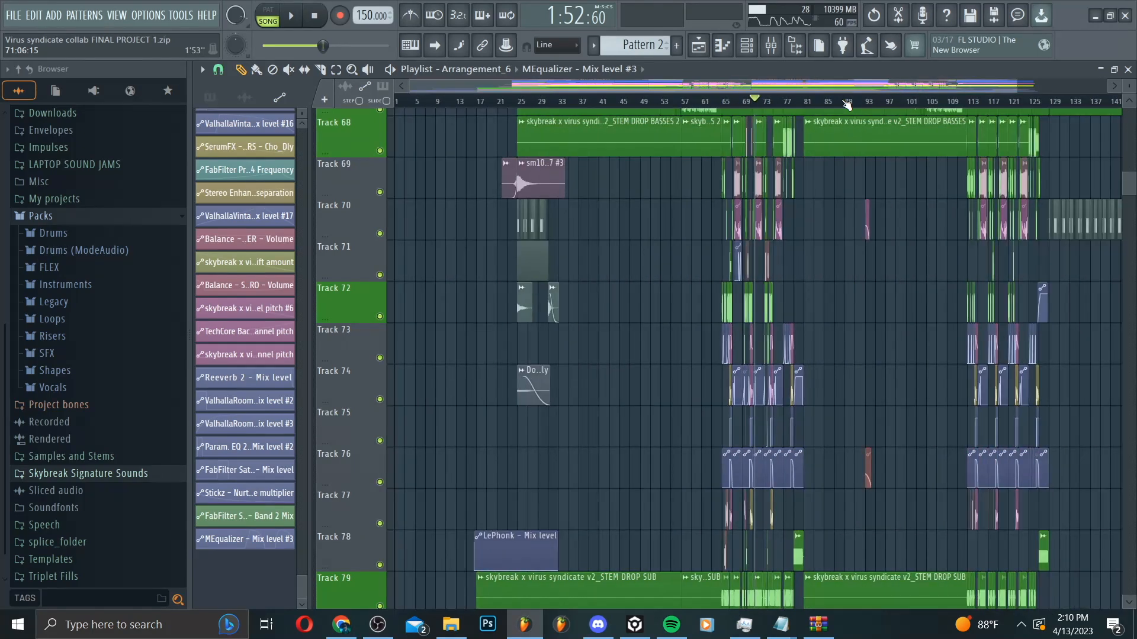
scroll(760, 99, "up", 8)
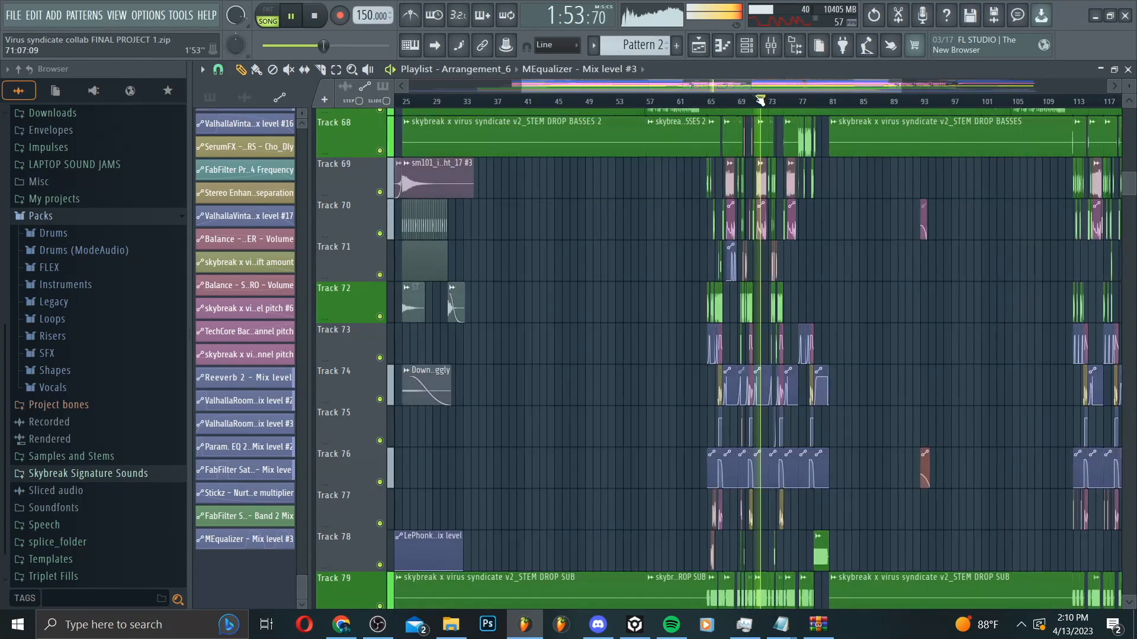
left_click(761, 100)
left_click(691, 101)
key("space")
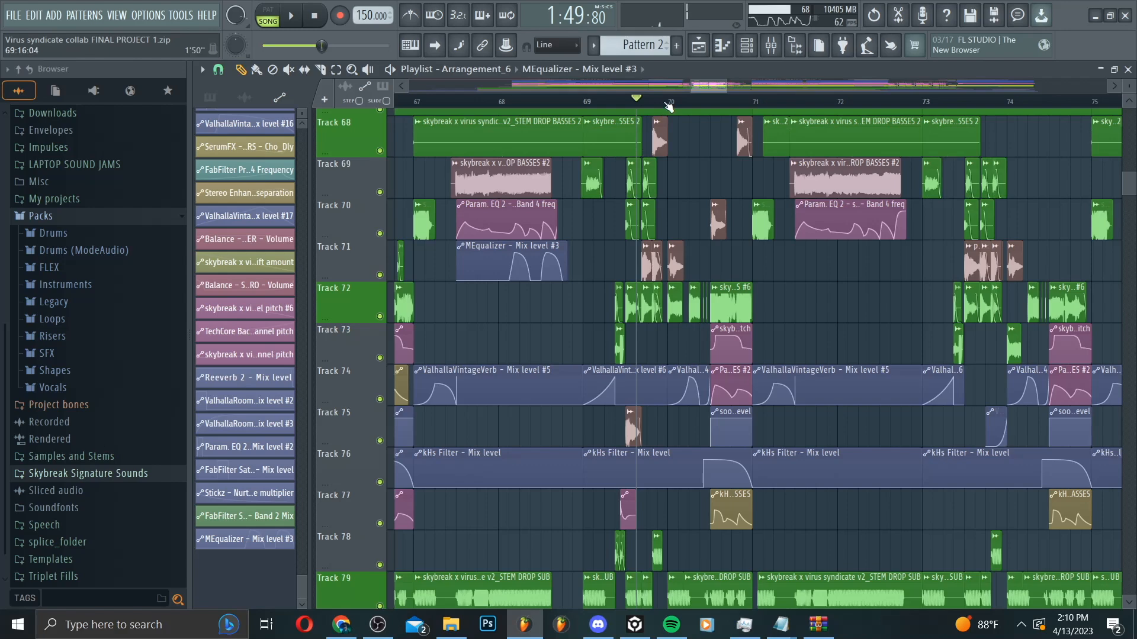
key("space")
scroll(669, 107, "up", 4)
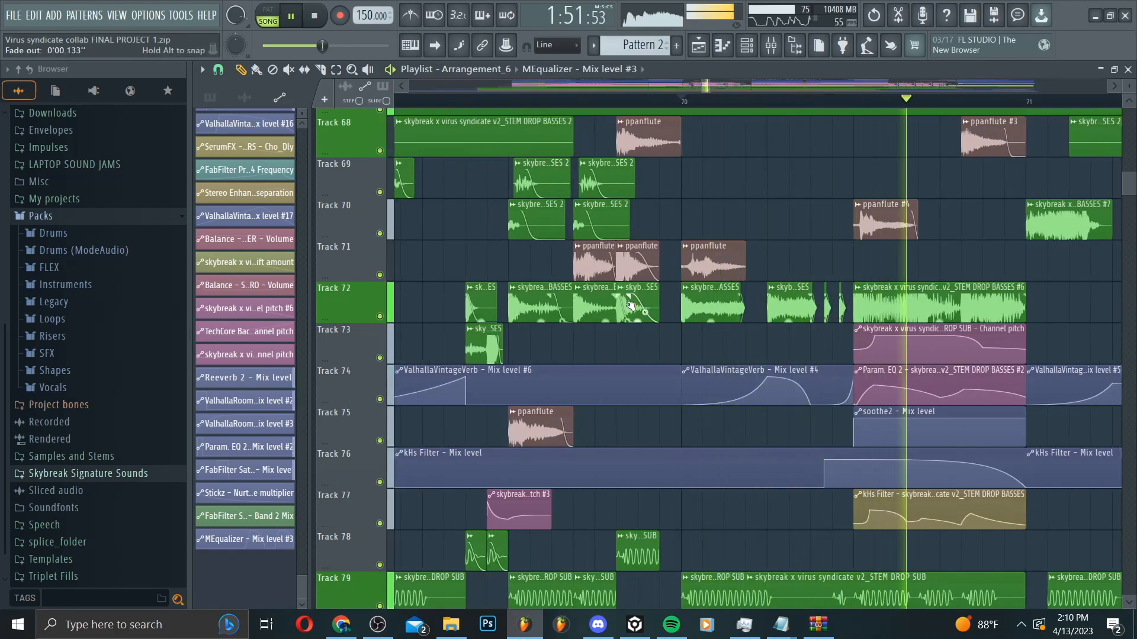
key("space")
Step: Solo Track 72, play its basses from bar 70, and check the sample settings of a short bass slice
right_click(375, 313)
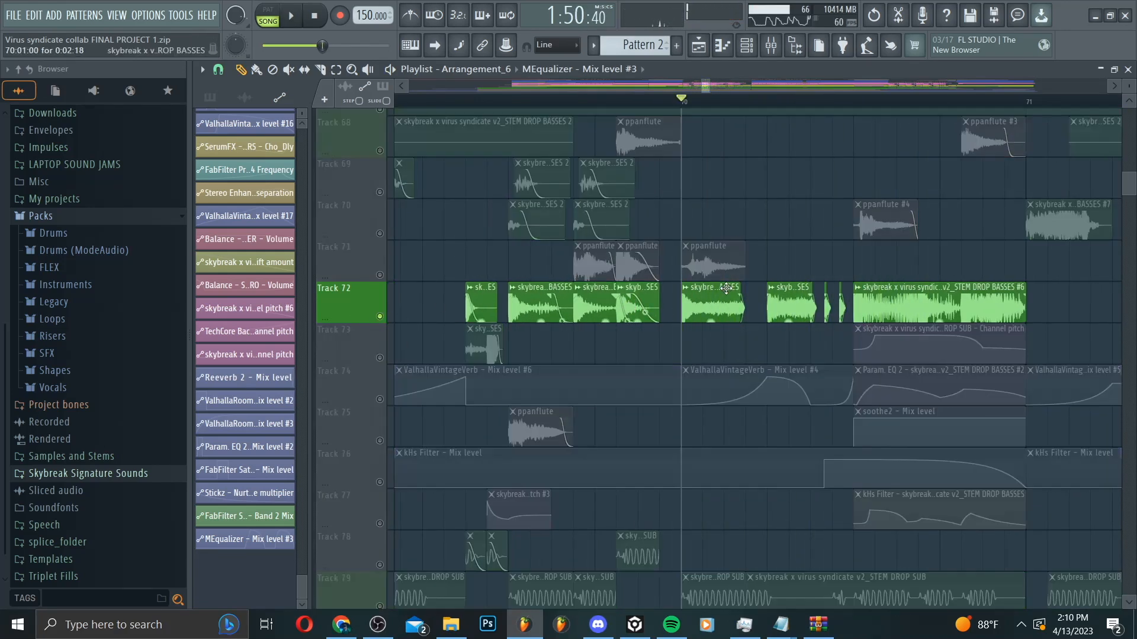
key("space")
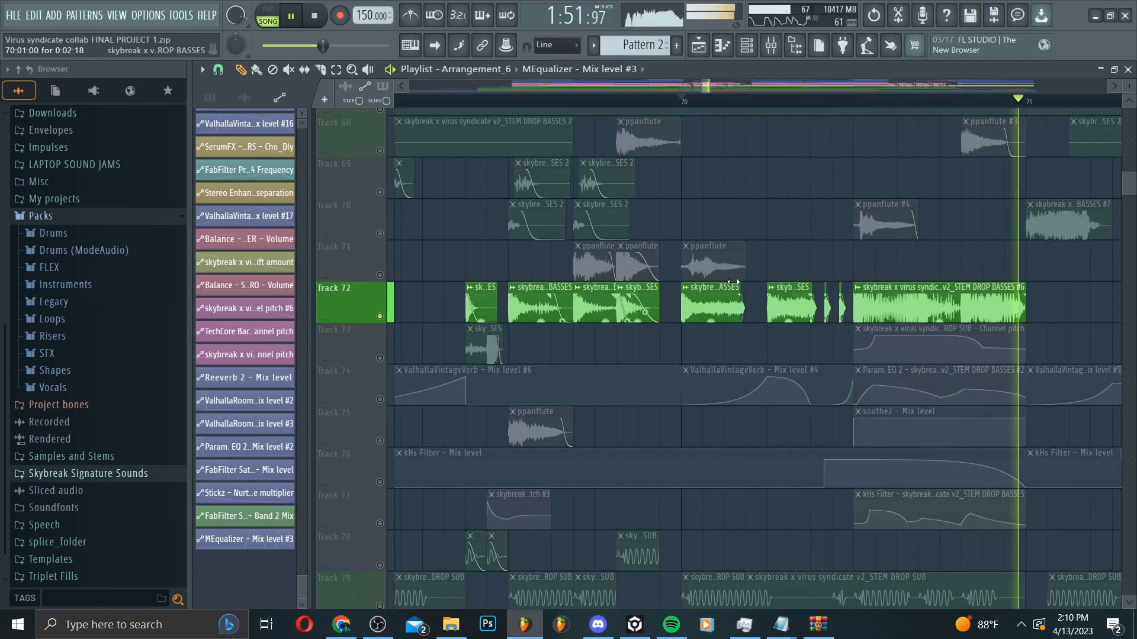
key("space")
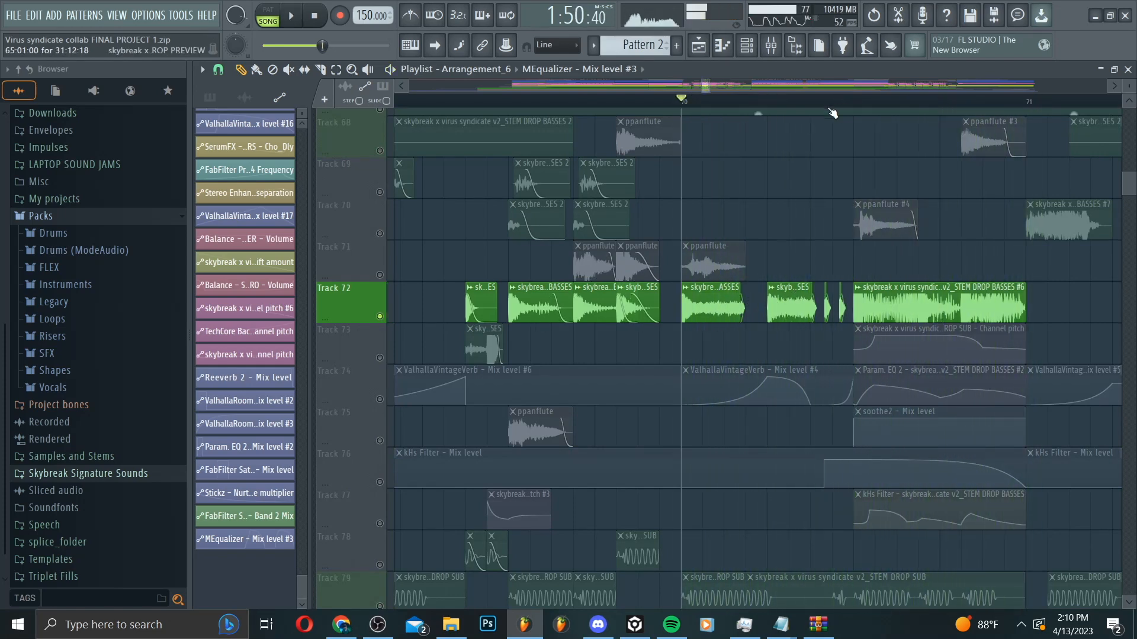
scroll(817, 113, "up", 5)
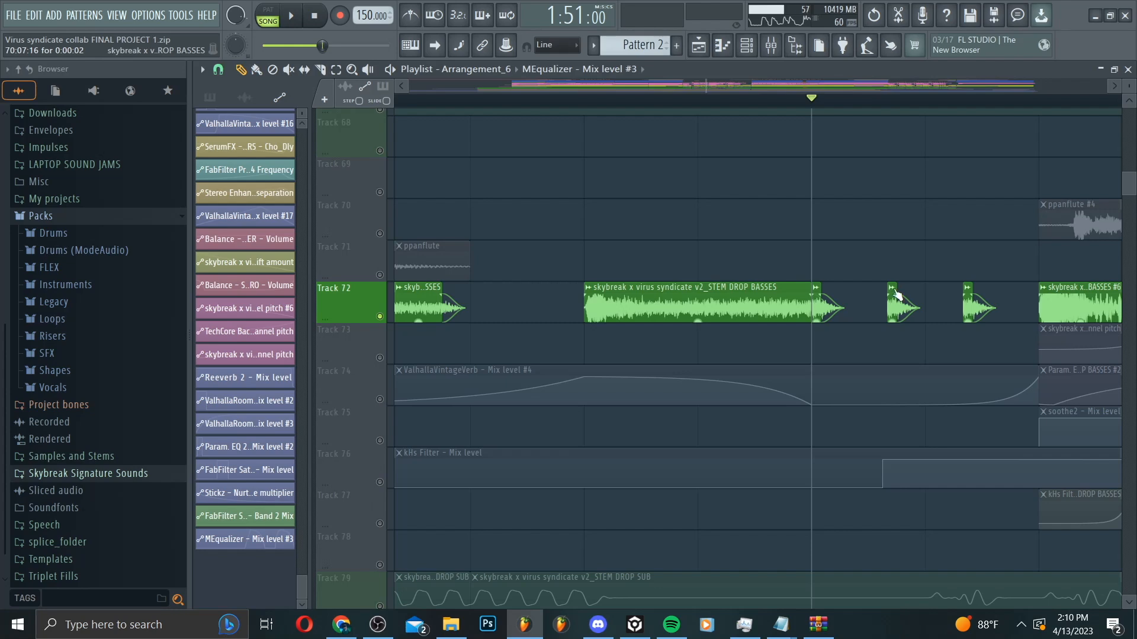
left_click(894, 289)
double_click(899, 318)
key("Escape")
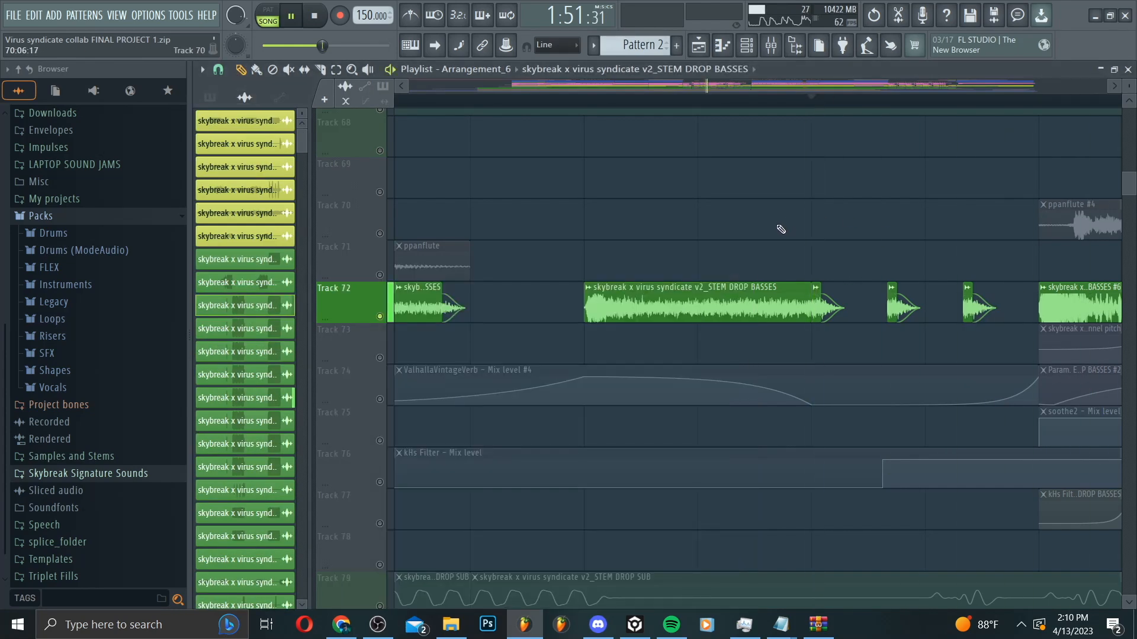
Step: Unsolo Track 72 and place the playhead at the start of the NAJI drum fill on Track 32, just before bar 69
scroll(764, 113, "down", 2)
scroll(471, 313, "down", 4)
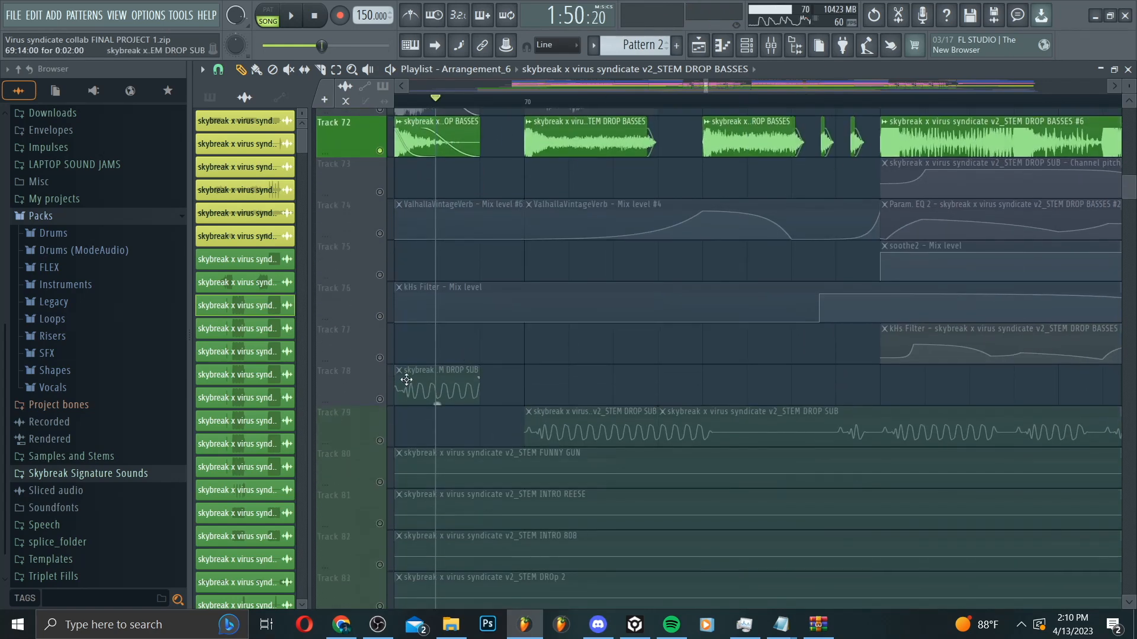
right_click(384, 445)
right_click(384, 445)
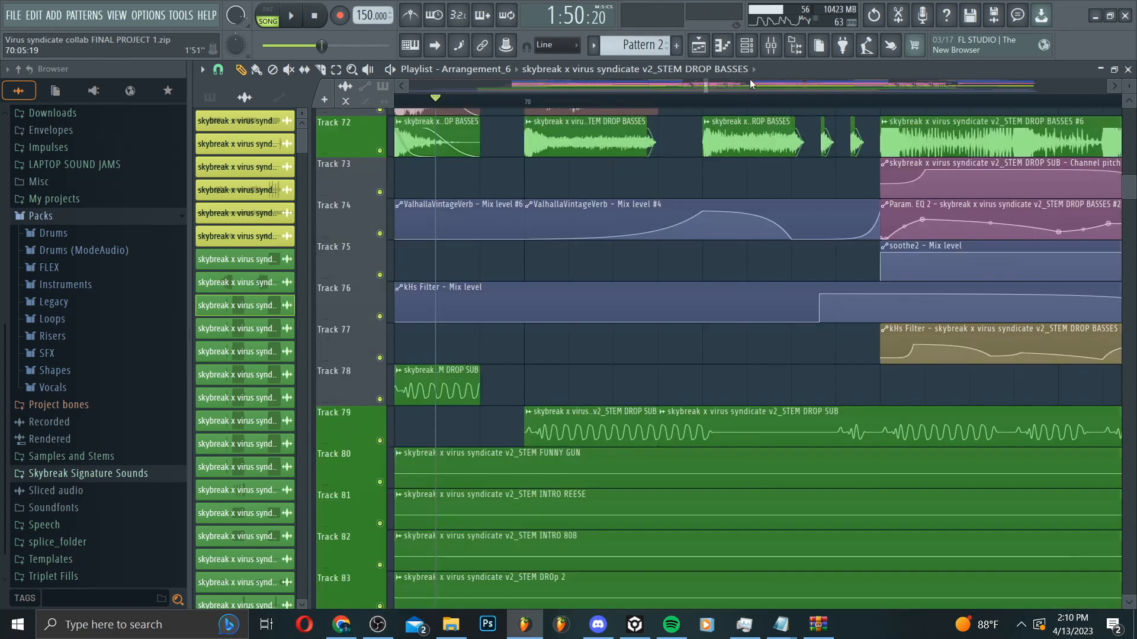
scroll(749, 86, "down", 3)
scroll(750, 104, "down", 3)
scroll(477, 128, "up", 19)
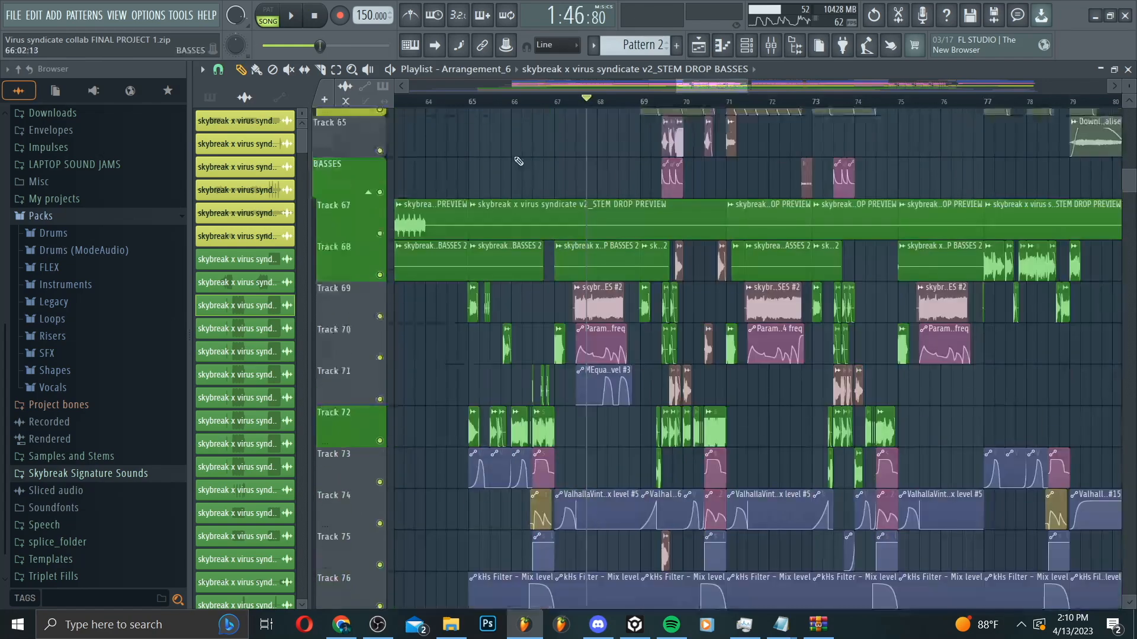
scroll(476, 128, "up", 20)
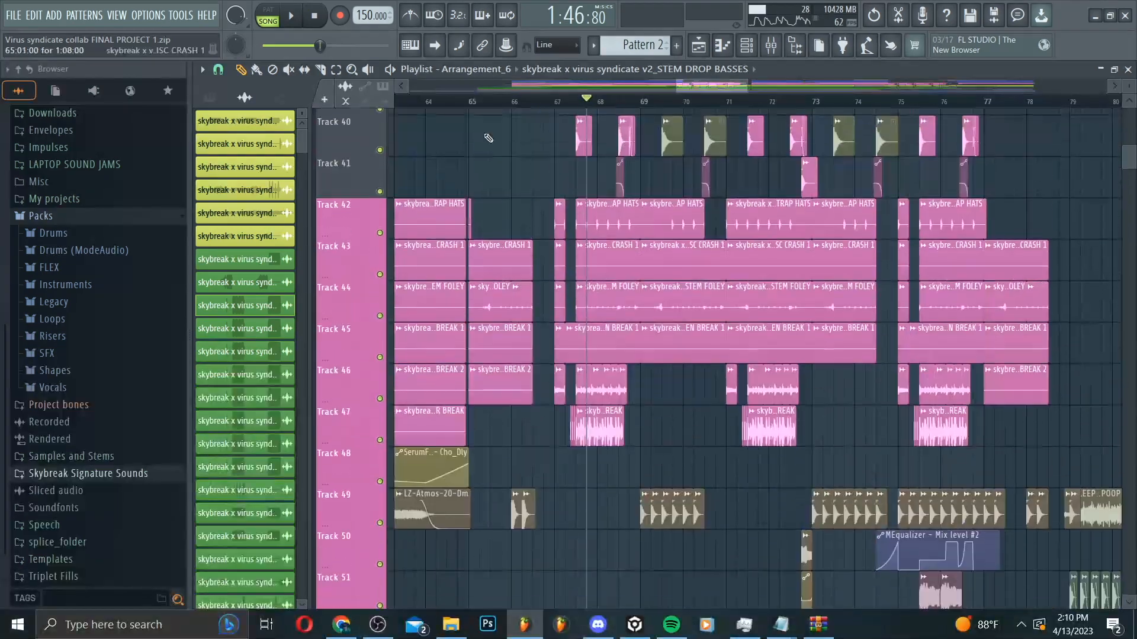
scroll(609, 167, "up", 1)
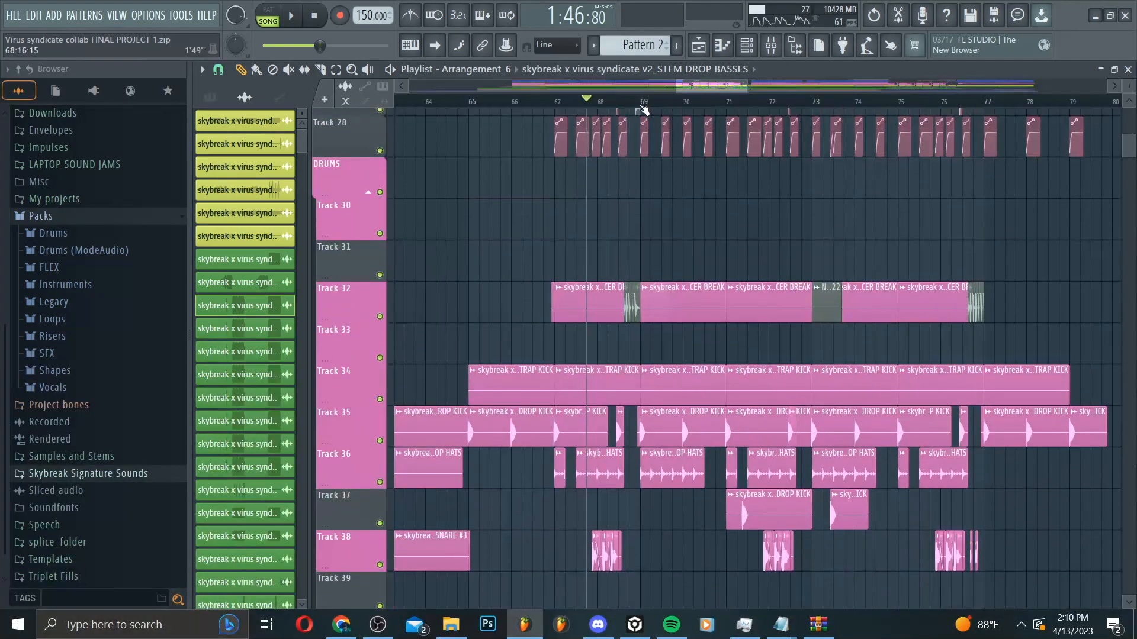
left_click(631, 106)
scroll(631, 106, "up", 7)
scroll(631, 108, "down", 2)
left_click(539, 104)
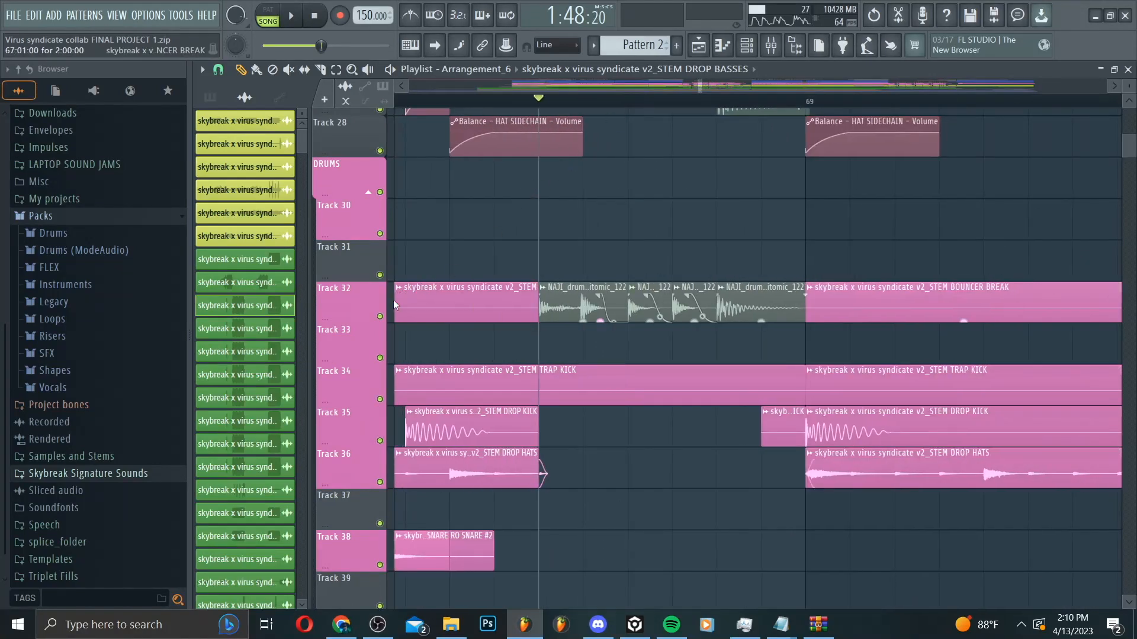
Step: Solo Track 32 and play the drum fill, enabling Tracks 27 and 26 alongside it
scroll(618, 315, "up", 6)
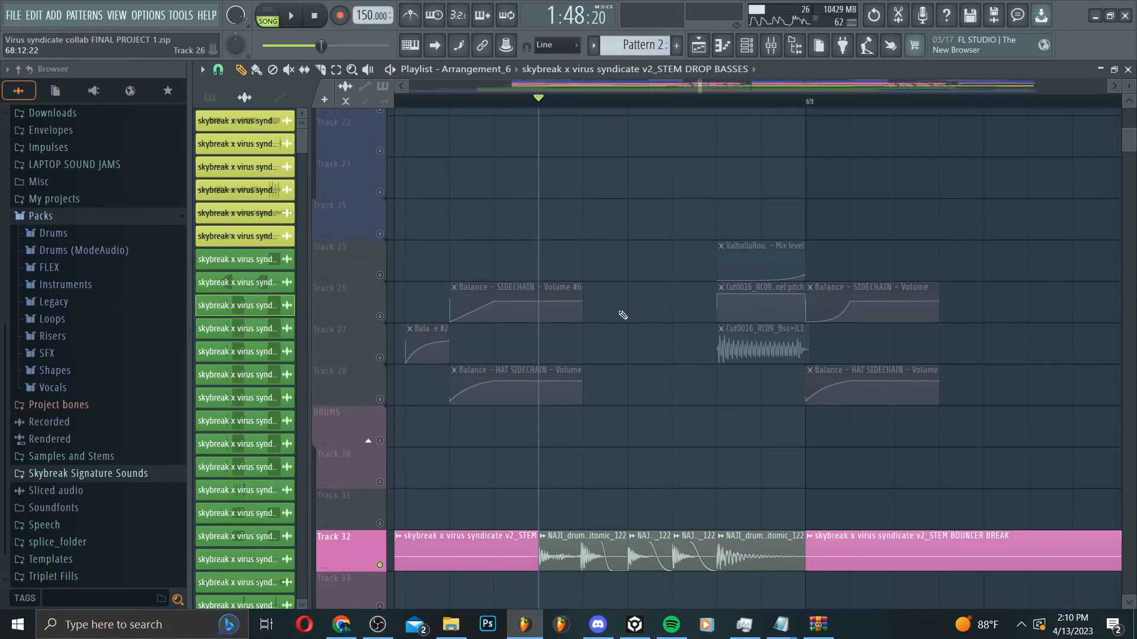
left_click(380, 357)
key("space")
left_click(379, 316)
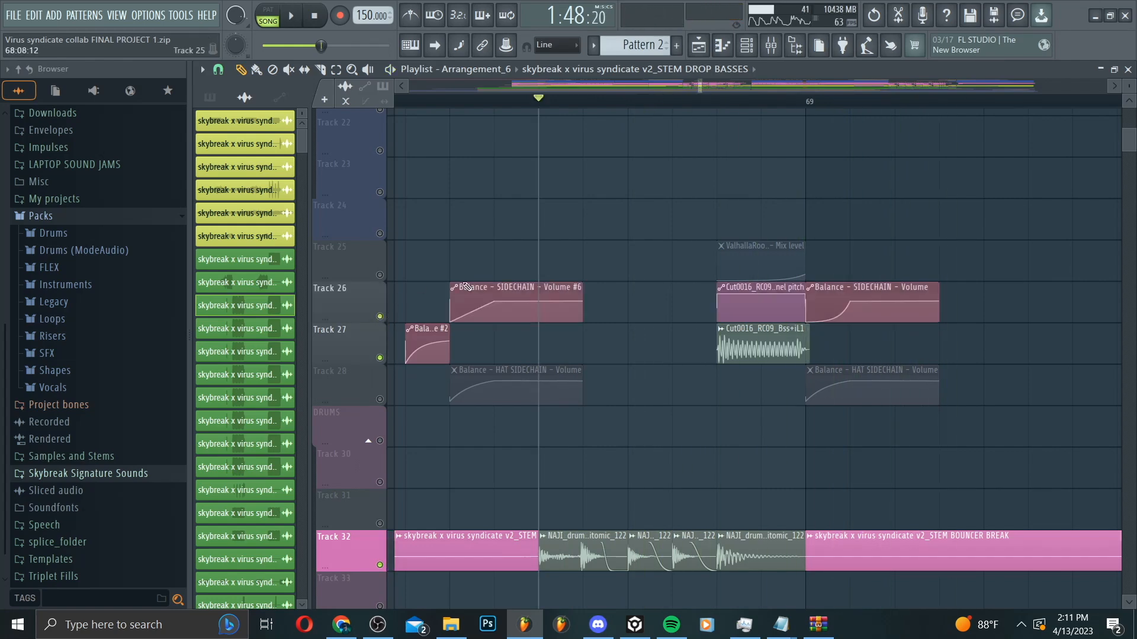
Step: Check the sample settings of the Cut0016_RC09_Bss+iL1 clip on Track 27 and turn all tracks back on
double_click(754, 337)
key("Escape")
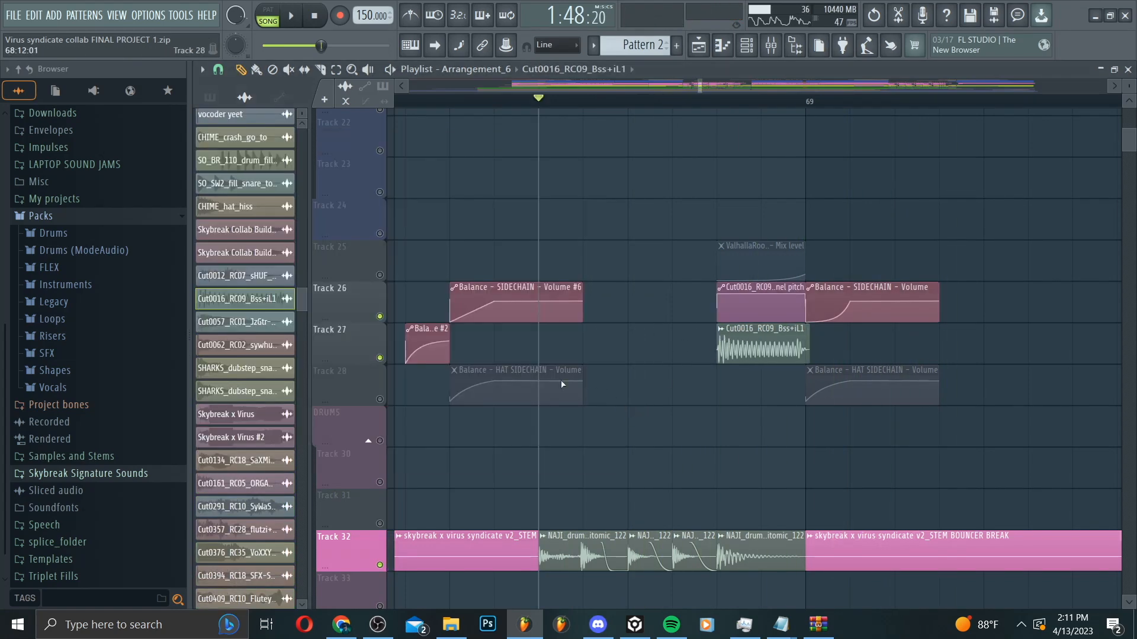
right_click(382, 361)
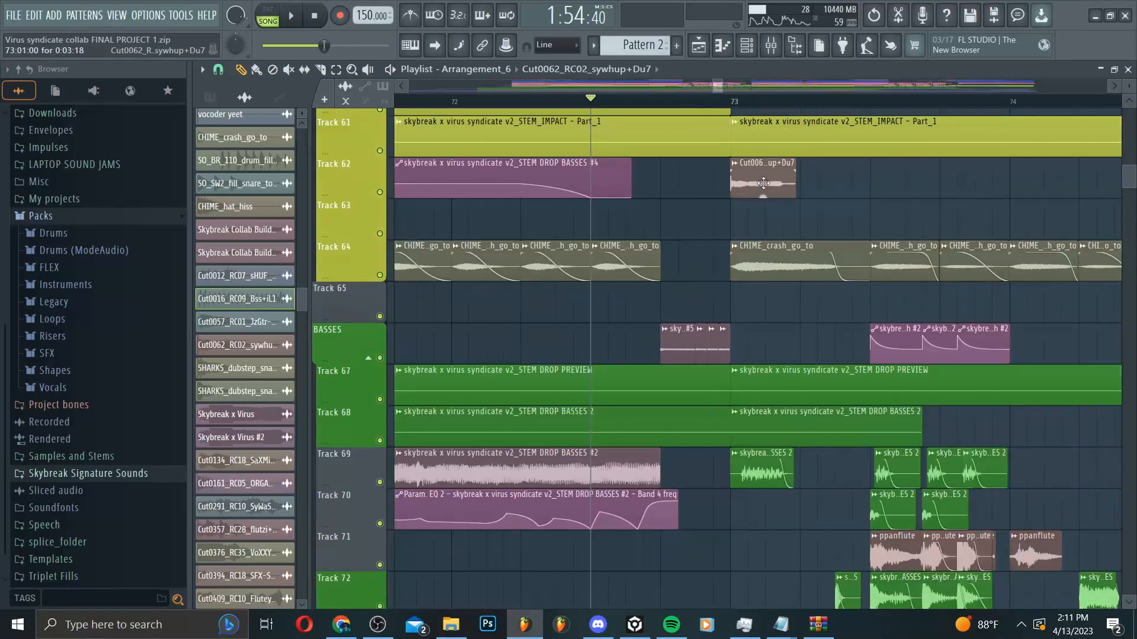
Step: Open the settings of the Cut0062_RC02_sywhup+Du7 clip on Track 62 and play the arrangement from bar 73
double_click(763, 183)
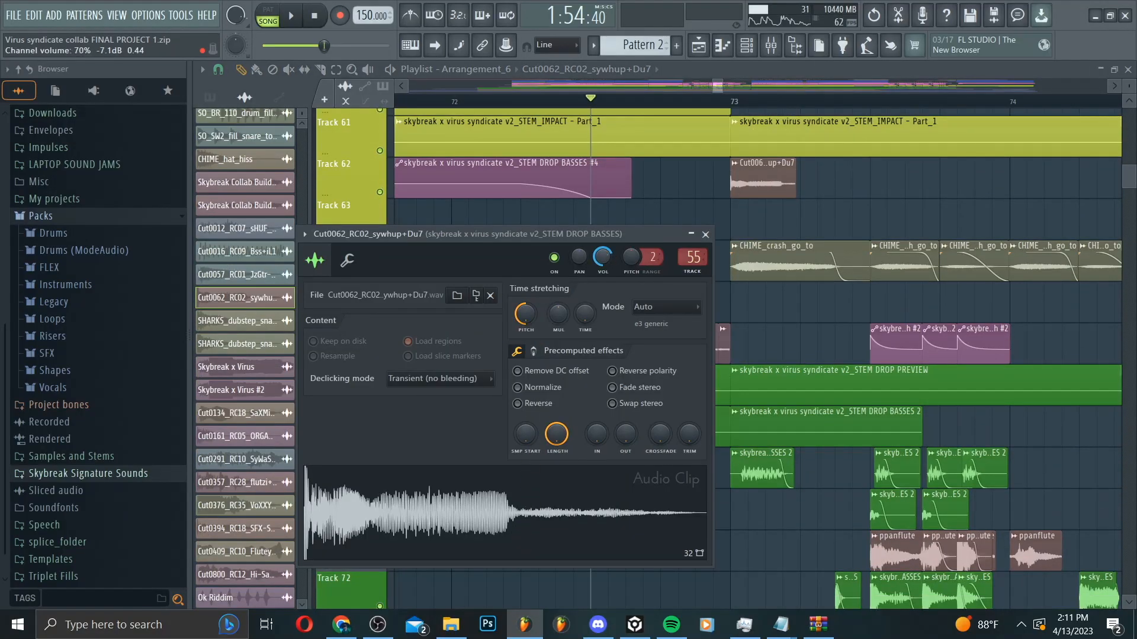
key("space")
left_click(731, 101)
key("space")
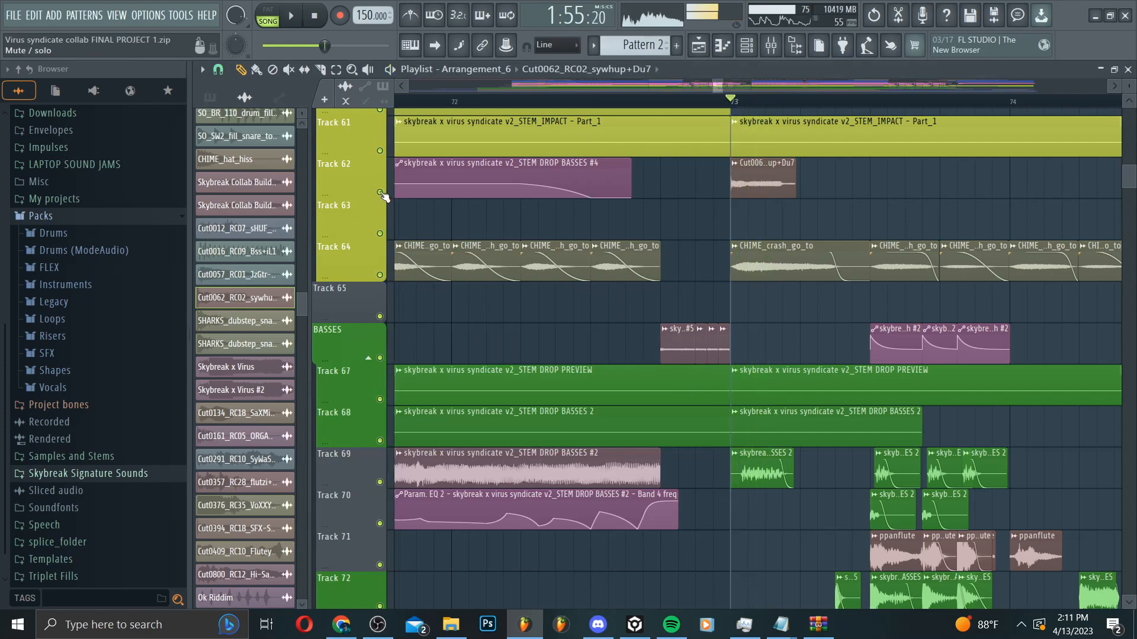
Step: Solo Track 62, play the Cut0062_RC02_sywhup+Du7 clip on its own and check its sample settings
right_click(380, 192)
key("space")
key("space")
double_click(769, 190)
key("space")
key("space")
key("Escape")
Step: Return to the Cut0016_RC09_Bss+iL1 clip just before bar 69 and play it with only Track 27 soloed
scroll(825, 218, "up", 7)
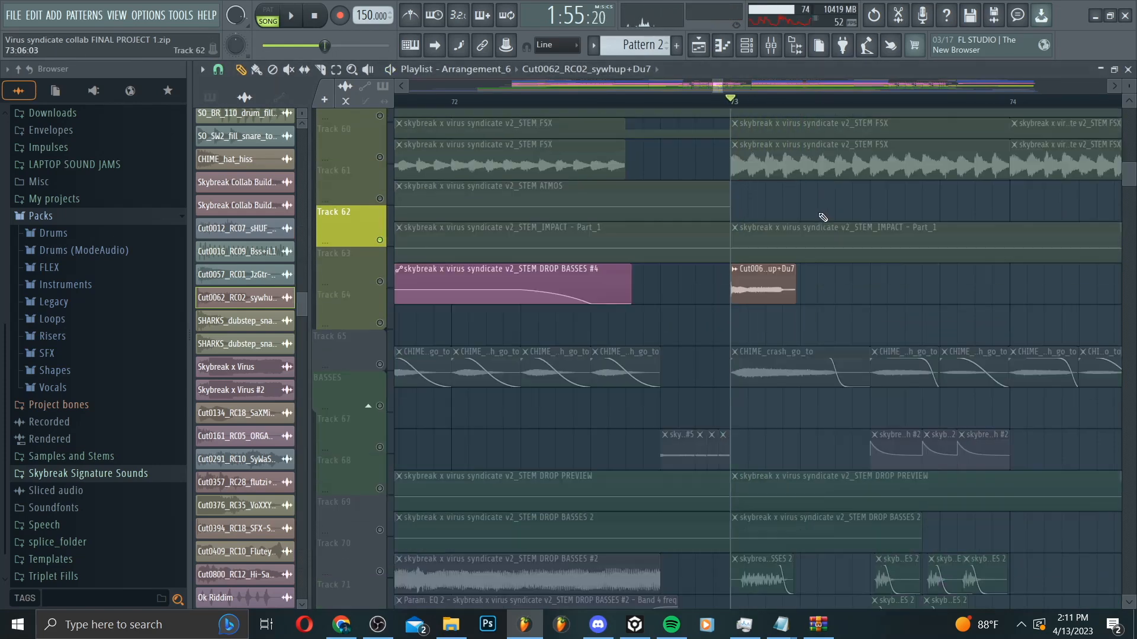
scroll(751, 187, "up", 15)
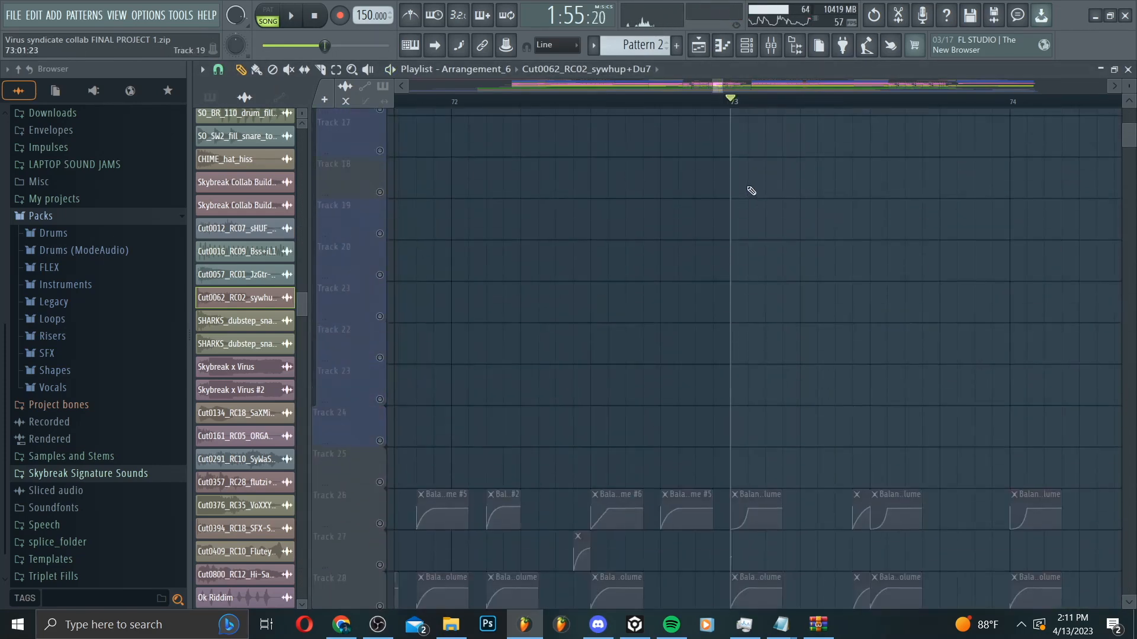
scroll(747, 105, "down", 7)
scroll(599, 212, "down", 6)
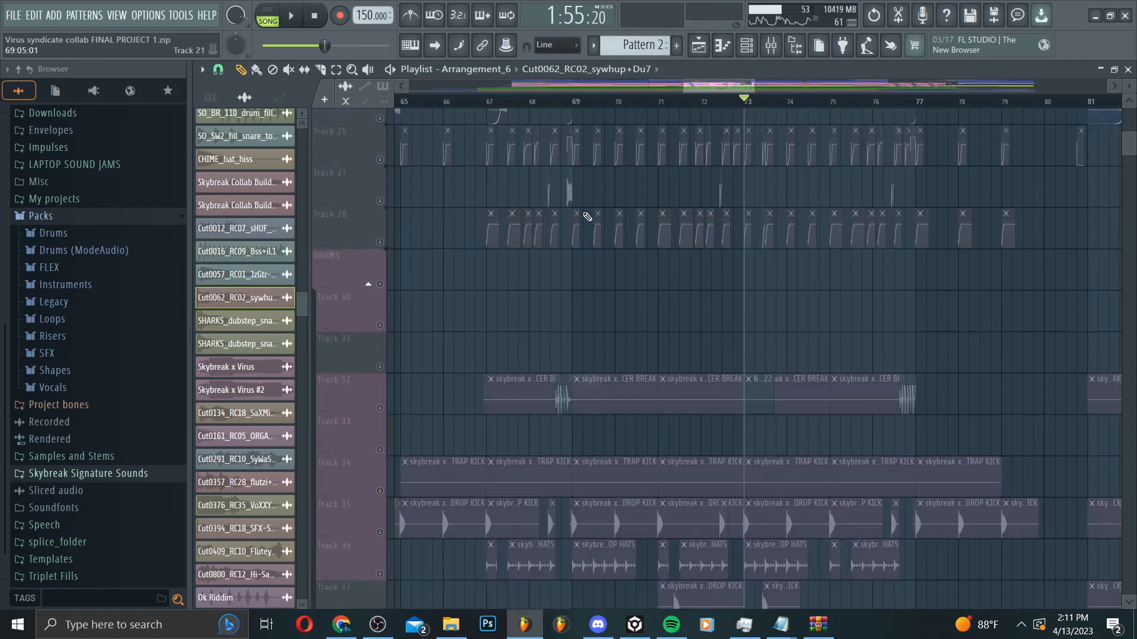
left_click(574, 102)
scroll(551, 104, "up", 8)
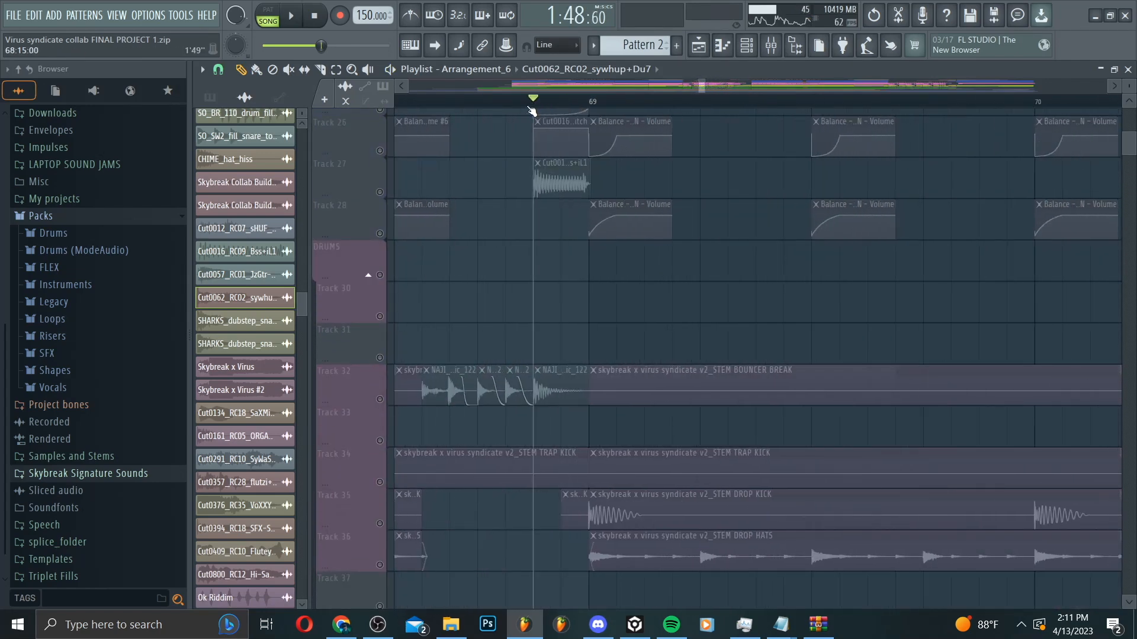
key("space")
scroll(382, 197, "up", 1)
key("space")
key("space")
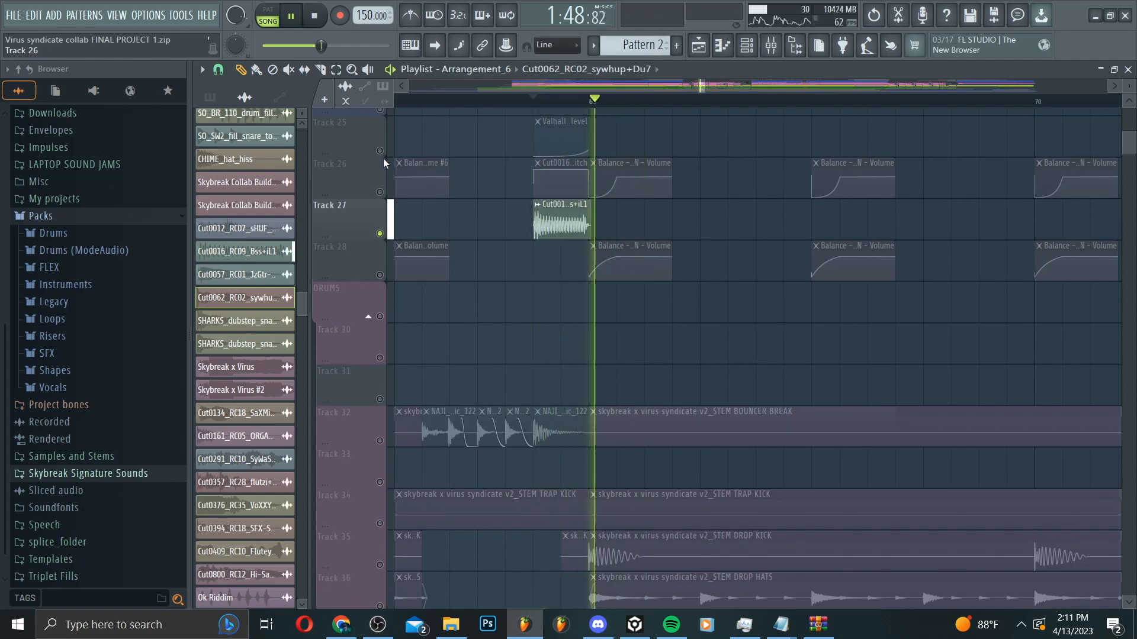
Step: Enable Track 25's Valhalla mix level automation and Track 26's pitch automation, replaying the bass clip after each
key("space")
left_click(381, 152)
key("space")
key("space")
left_click(380, 191)
key("space")
key("space")
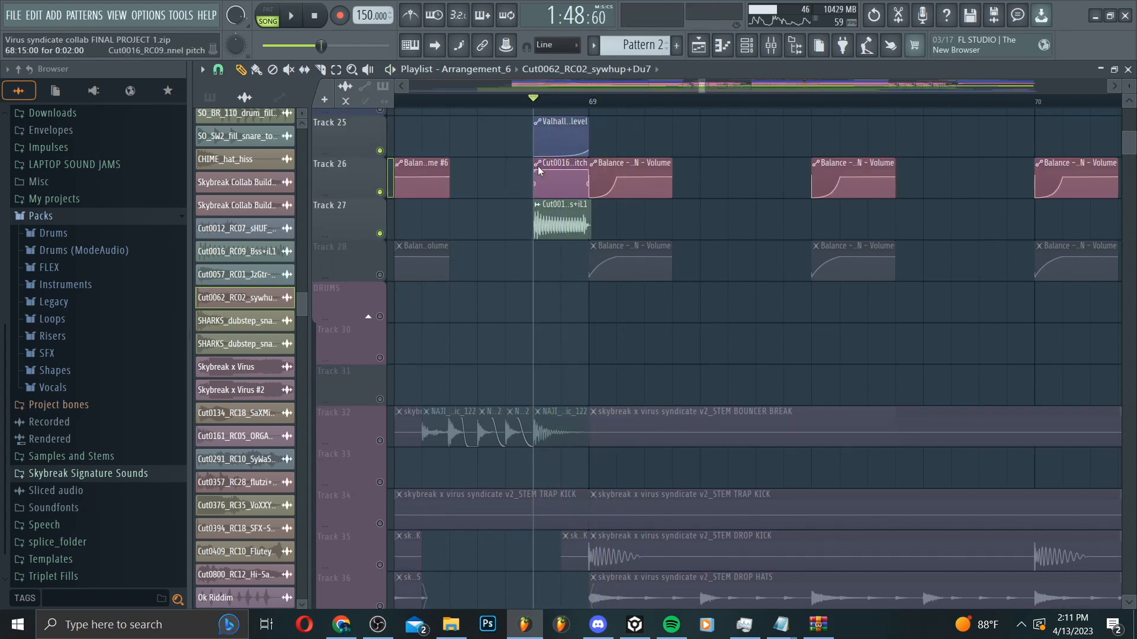
Step: Make the Track 26 channel pitch automation clip unique, move its second point to 68:16:00 and replay the bass clip
right_click(537, 171)
left_click(564, 273)
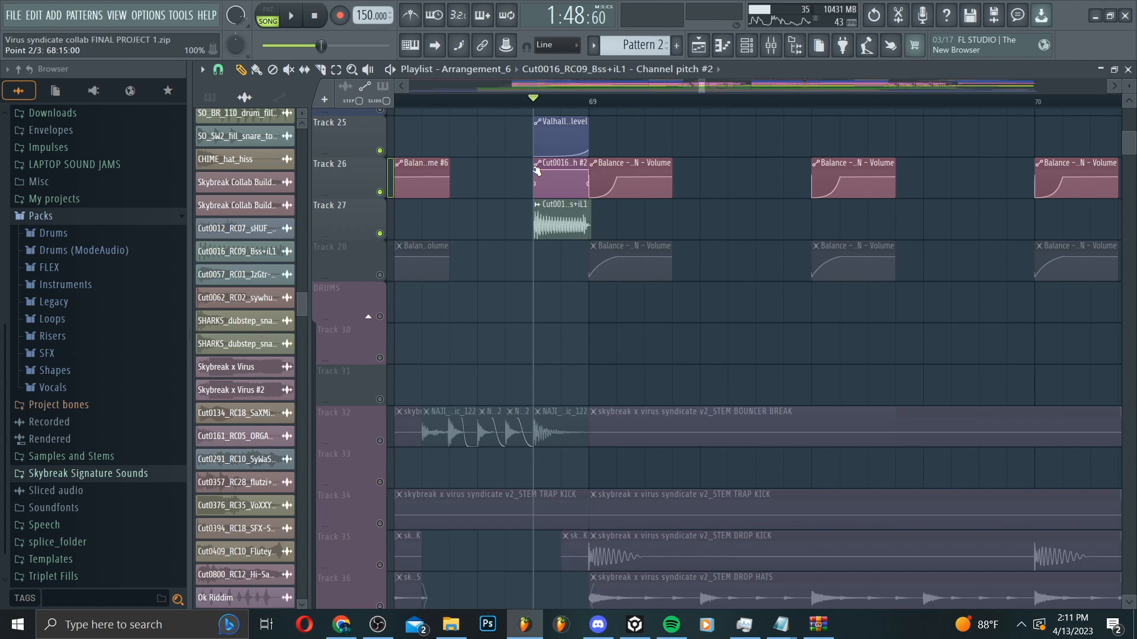
key("space")
key("space")
key("space")
key("space")
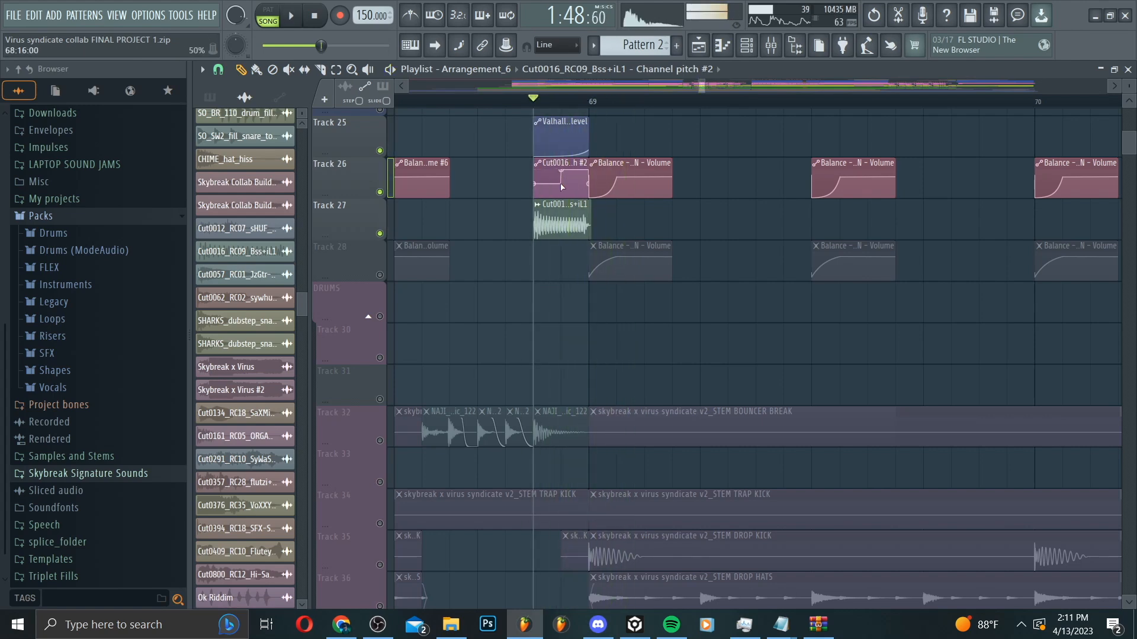
key("space")
key("space")
Step: Restore all tracks from solo and play the full arrangement from the Track 32 drum fill just before bar 69
right_click(380, 191)
right_click(381, 192)
scroll(700, 374, "down", 6)
scroll(660, 262, "up", 1)
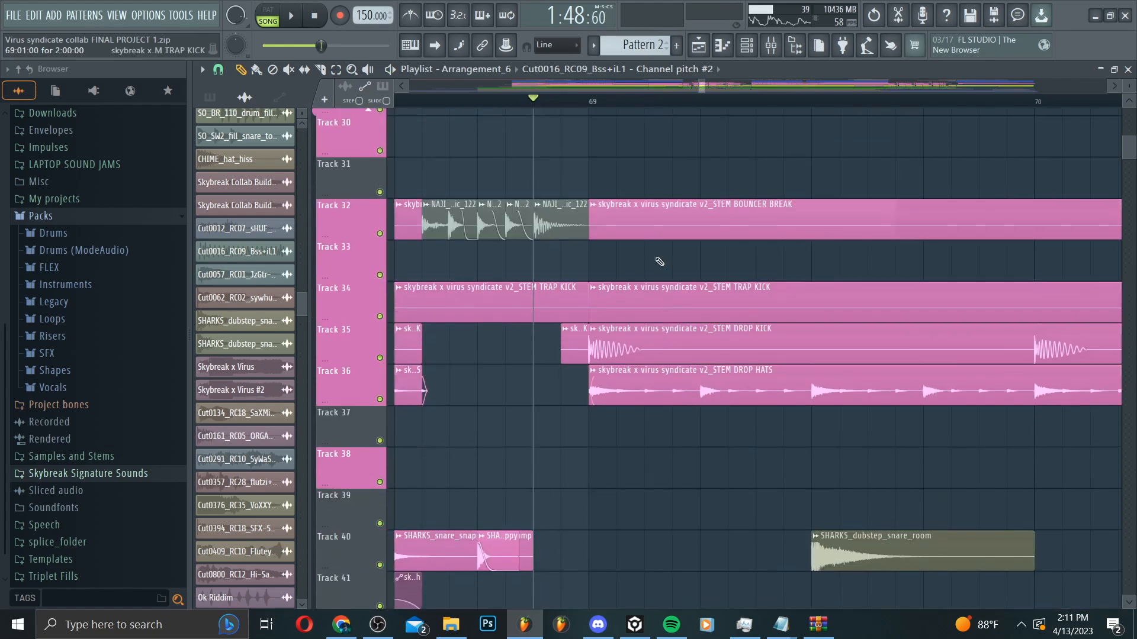
scroll(542, 144, "up", 2)
left_click(421, 101)
key("space")
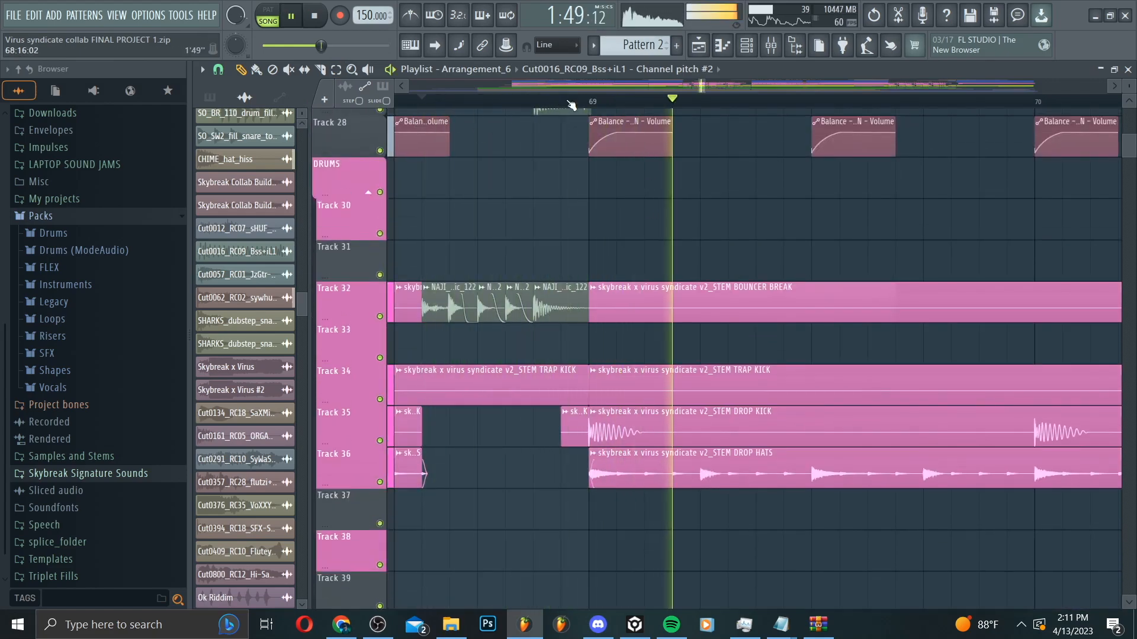
scroll(572, 105, "down", 3)
scroll(579, 103, "down", 2)
key("space")
Step: Find the CHIME_hat_hiss clips on Track 49, select one and play the arrangement from bar 67
scroll(775, 196, "down", 18)
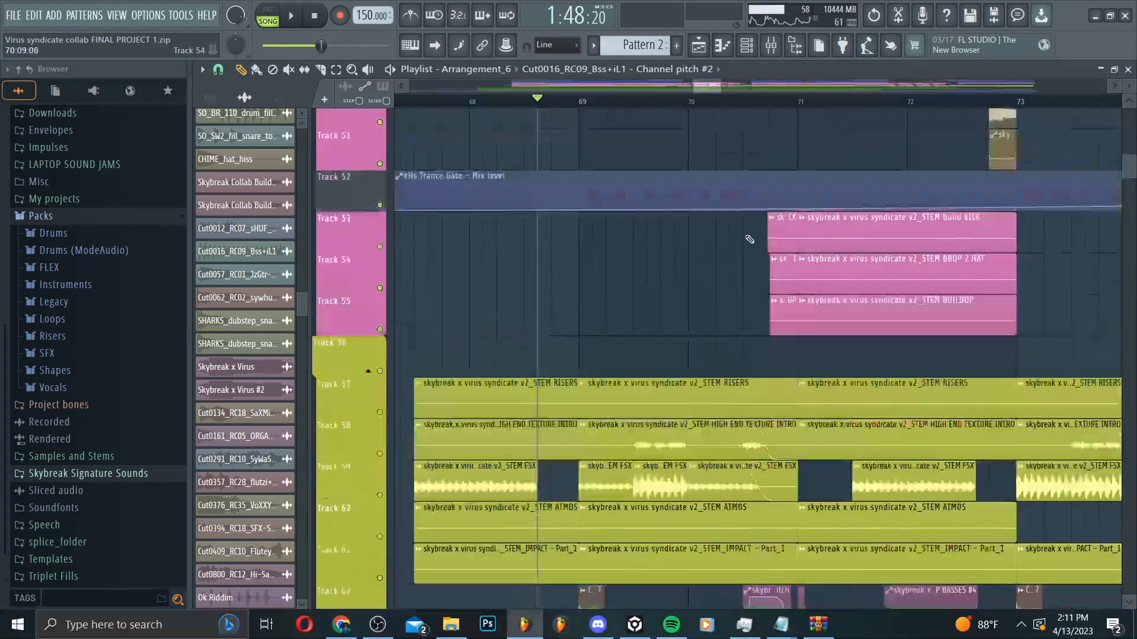
scroll(750, 239, "up", 5)
left_click(728, 260)
scroll(734, 249, "down", 1)
scroll(748, 104, "down", 3)
left_click(768, 105)
scroll(787, 111, "up", 2)
key("space")
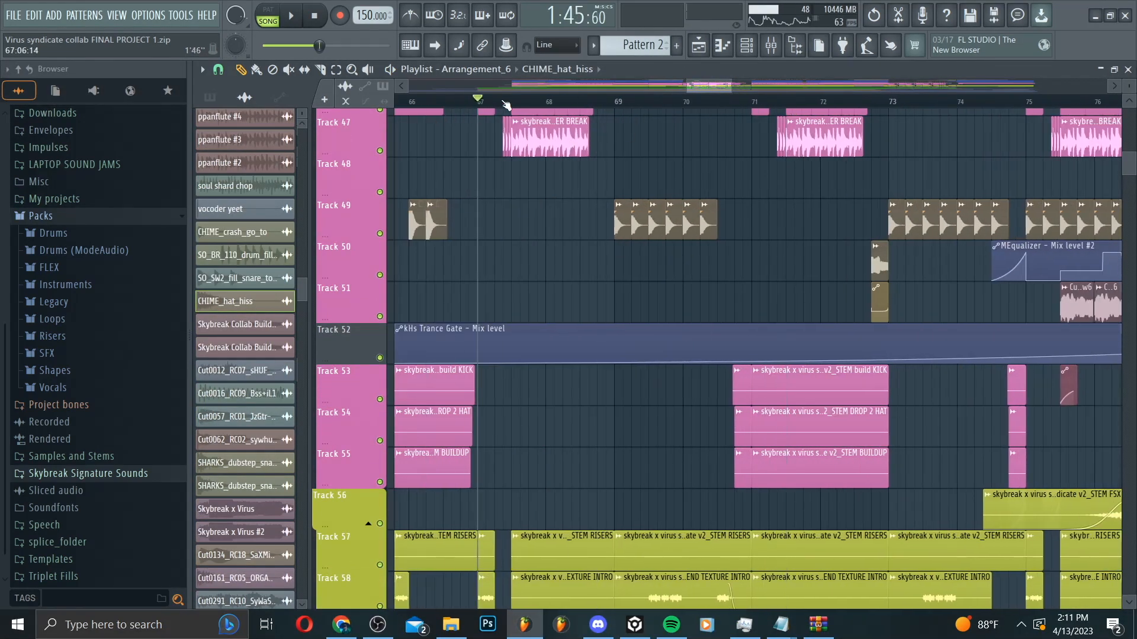
Step: Play from the Track 47 BOUNCER BREAK fill between bars 67 and 68 and raise the long clip's gain
scroll(508, 102, "up", 2)
left_click(533, 102)
scroll(533, 102, "up", 2)
scroll(560, 142, "up", 2)
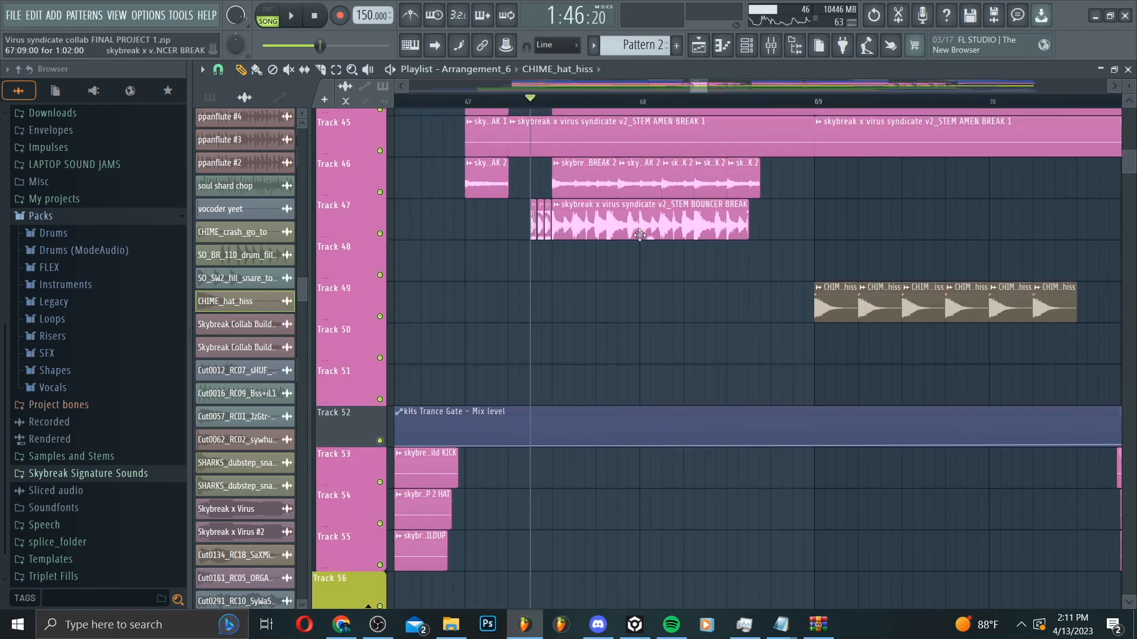
left_click(641, 236)
key("space")
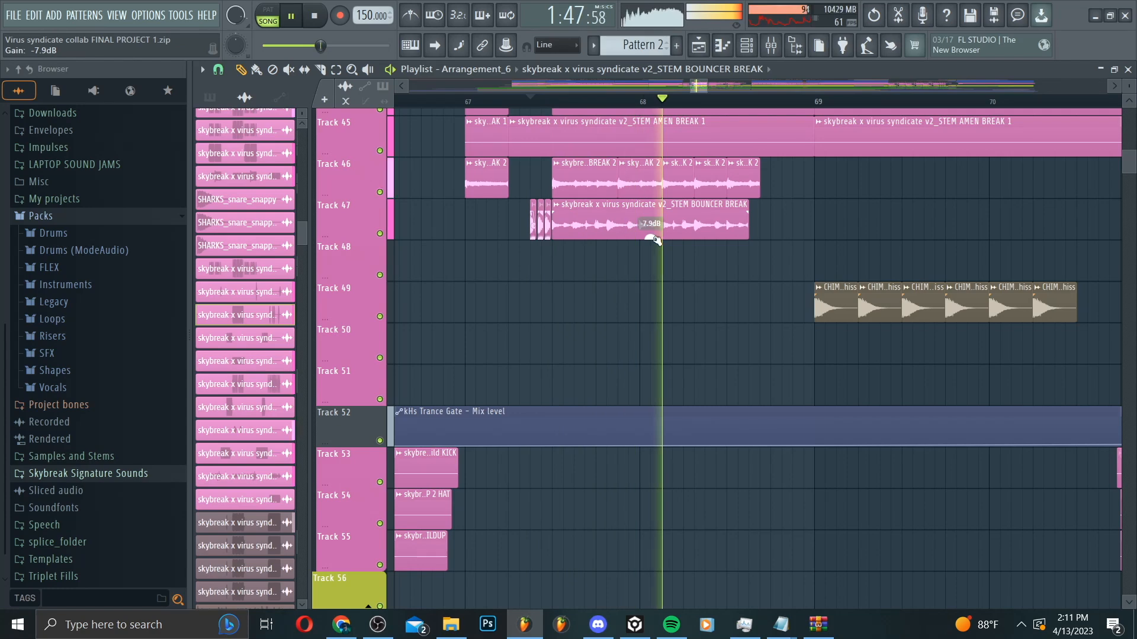
key("space")
left_click_drag(654, 237, 653, 231)
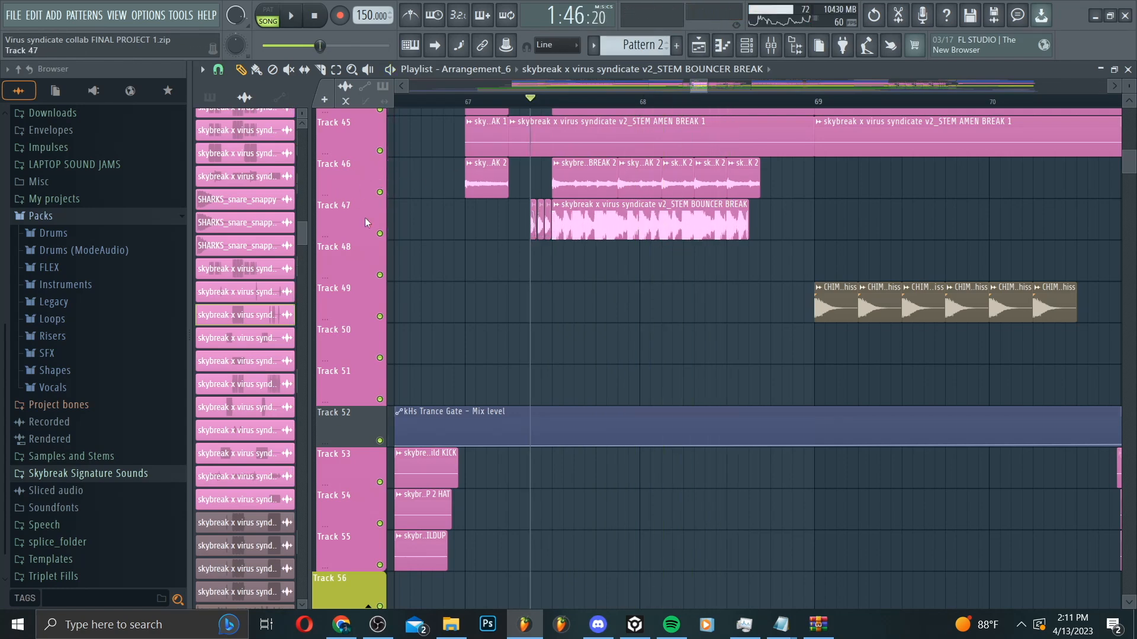
Step: Solo Track 47 and play the bouncer break fill, adding Track 46's amen break for a second playback
right_click(379, 233)
key("space")
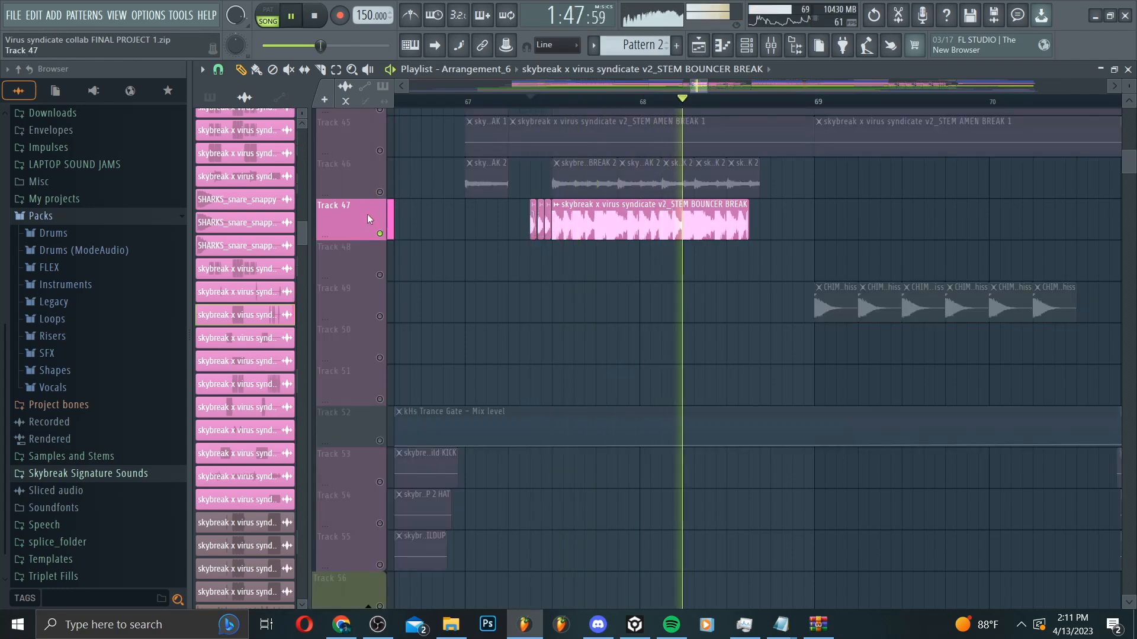
key("space")
left_click(379, 191)
key("space")
scroll(478, 258, "down", 3)
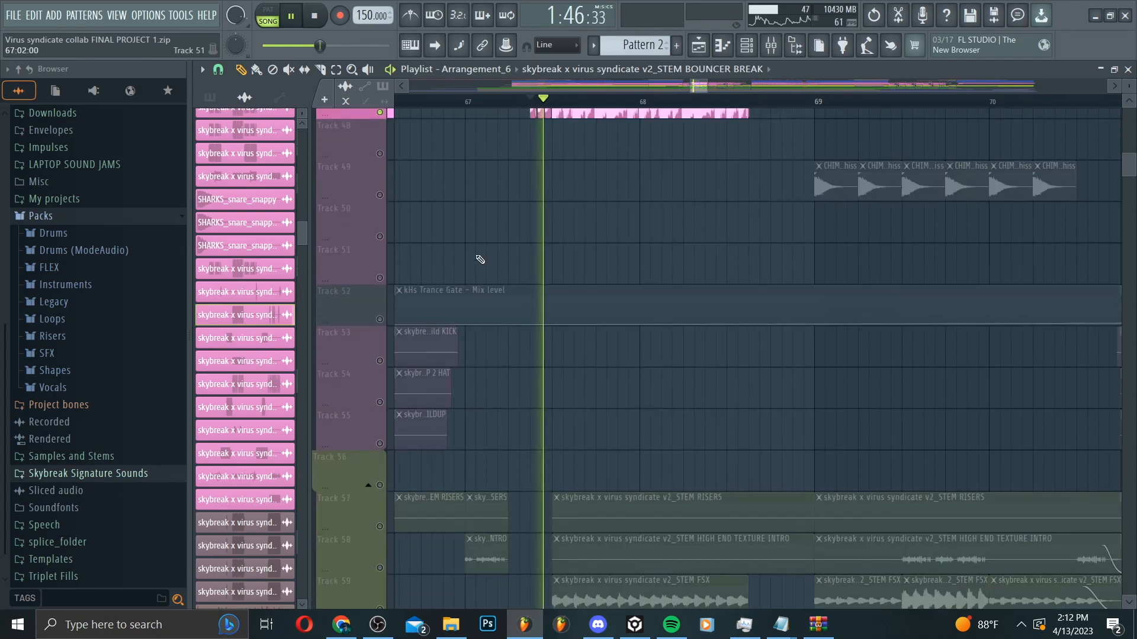
scroll(480, 259, "up", 15)
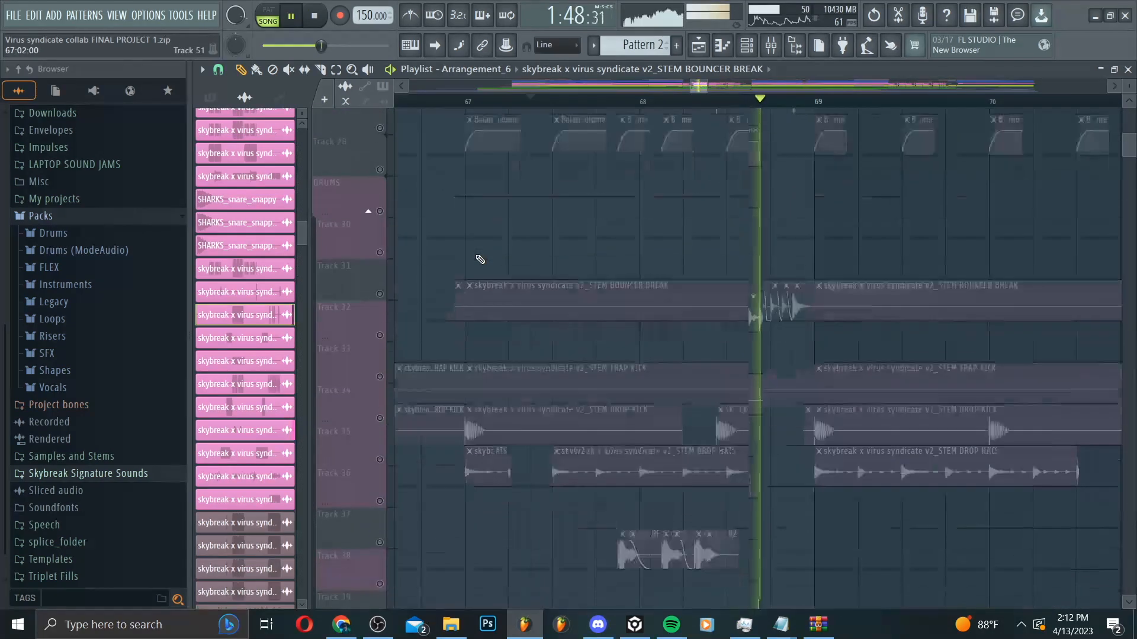
key("space")
Step: Solo Track 38 and play its drum fill clips around bar 68 on their own
scroll(428, 243, "down", 8)
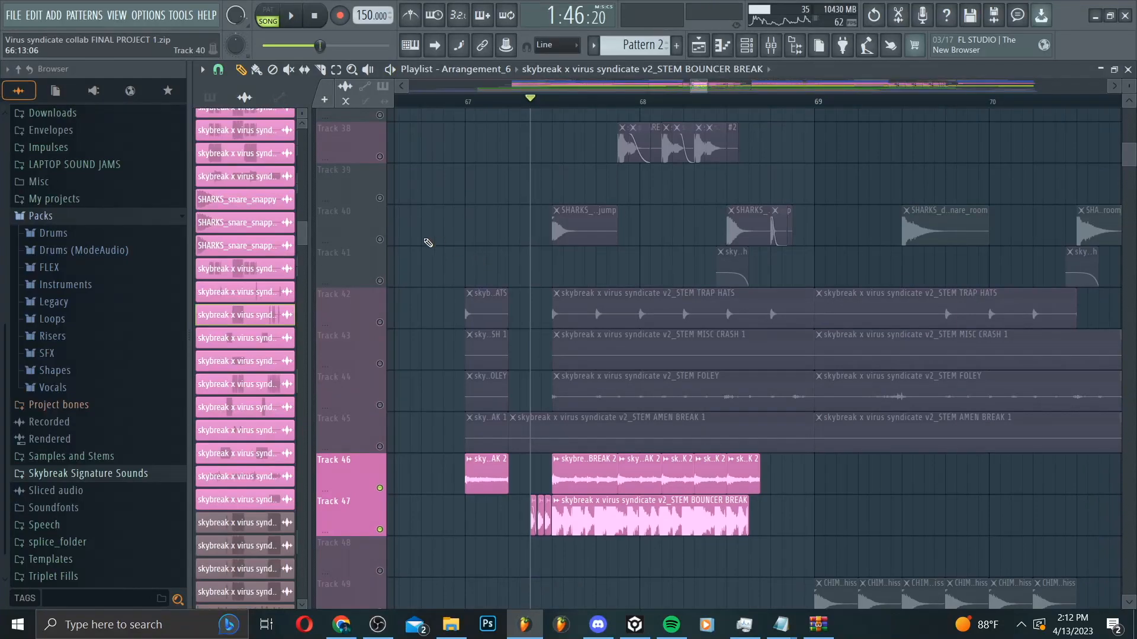
scroll(508, 318, "up", 5)
right_click(372, 429)
left_click(349, 419)
right_click(362, 423)
left_click(352, 418)
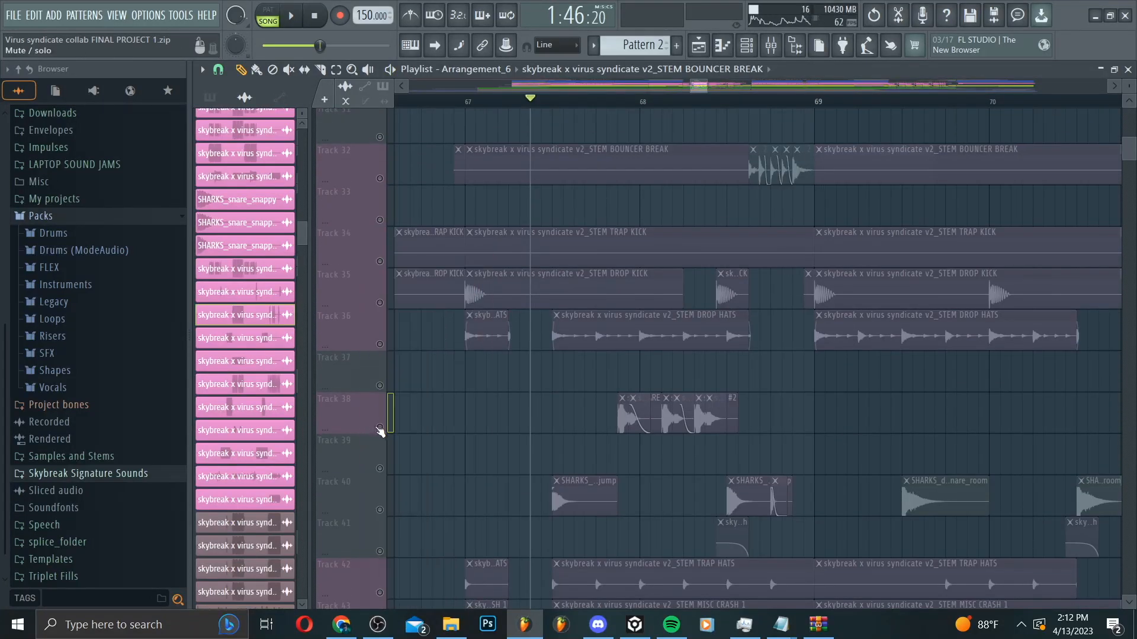
left_click(380, 429)
key("space")
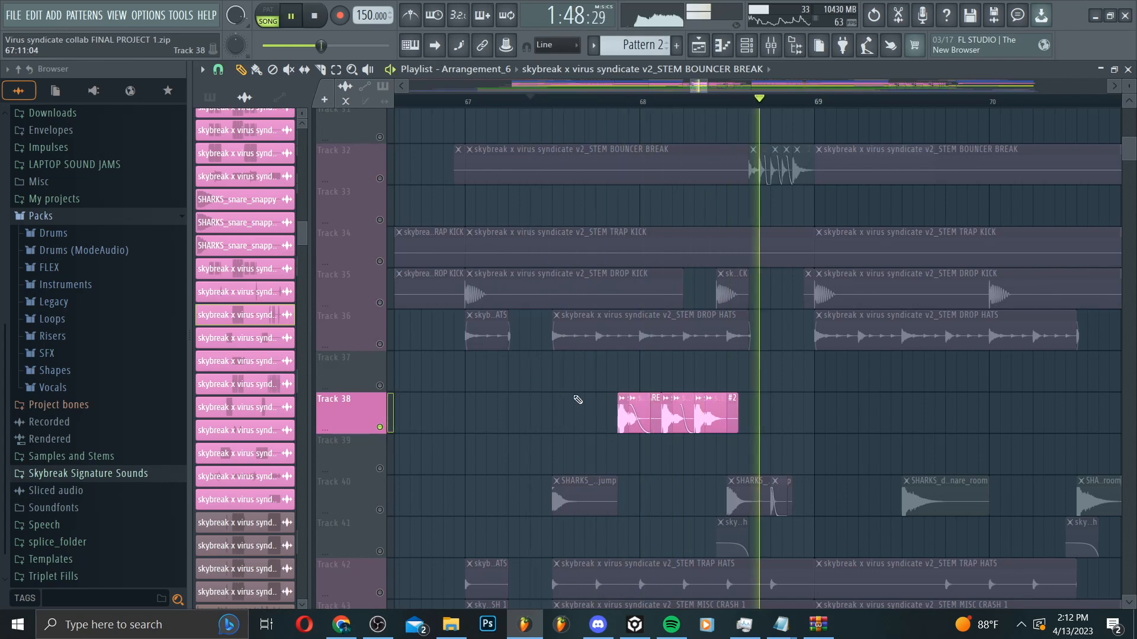
key("space")
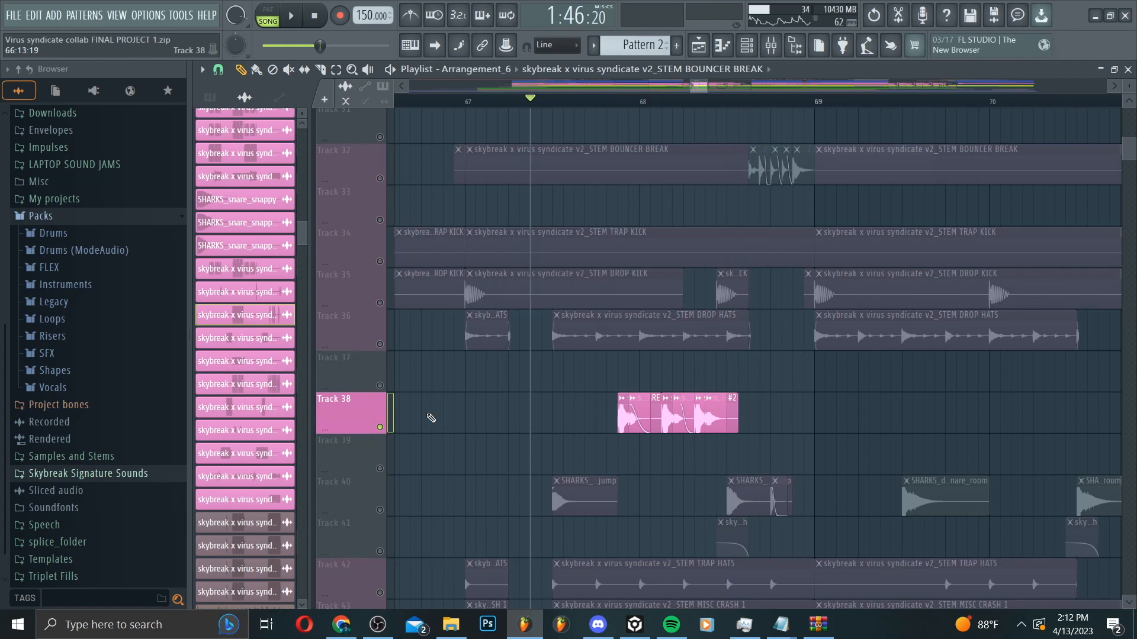
Step: Restore all tracks from solo and play the arrangement from bar 73
right_click(380, 427)
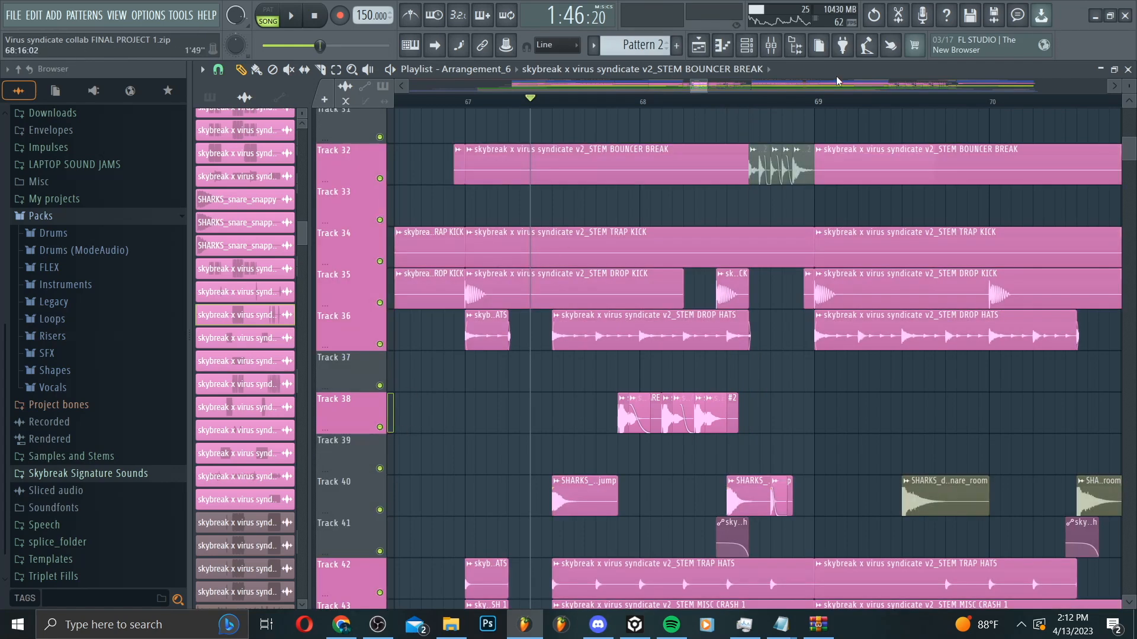
scroll(719, 286, "down", 8)
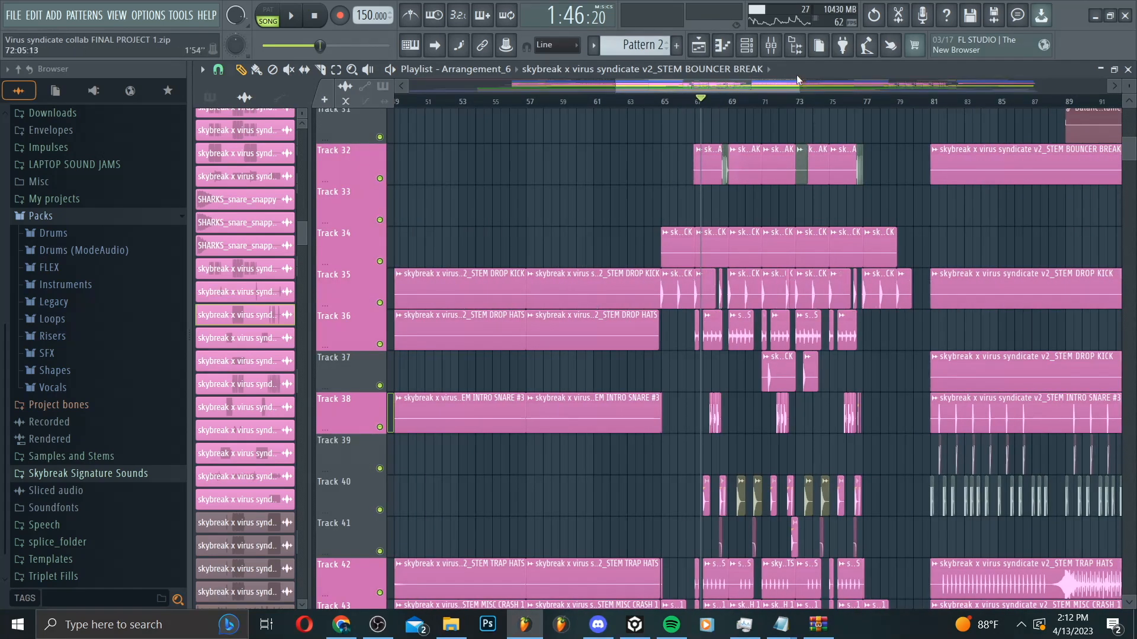
left_click(800, 104)
key("space")
scroll(809, 99, "up", 4)
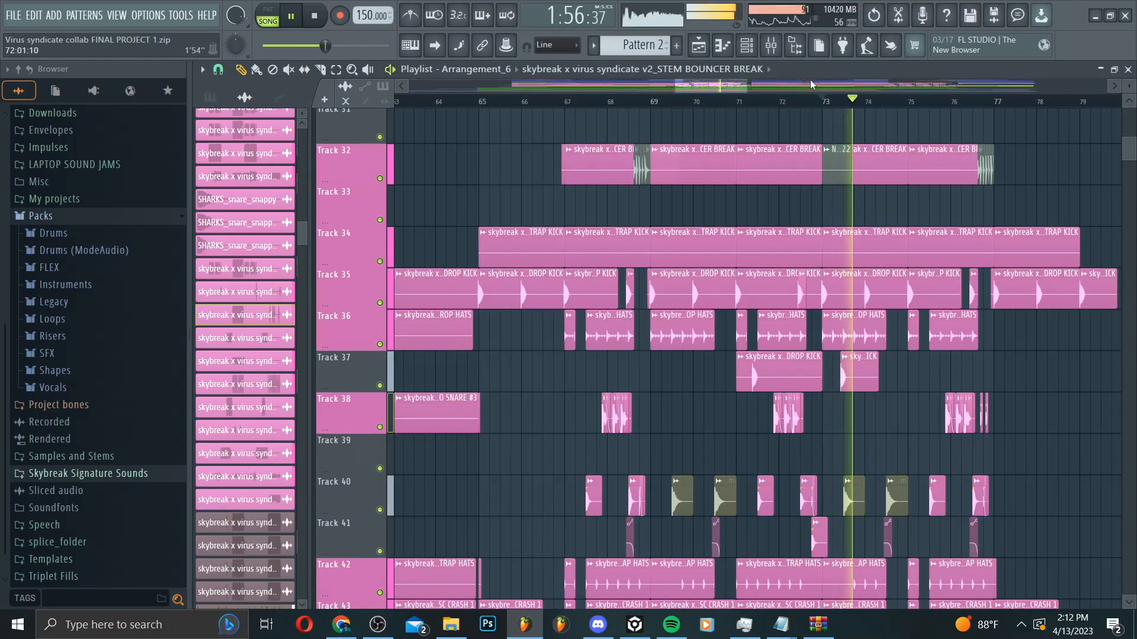
key("space")
Step: Play the arrangement from bar 81 and look over the drum tracks down to the BASSES group
scroll(794, 267, "down", 4)
left_click(781, 103)
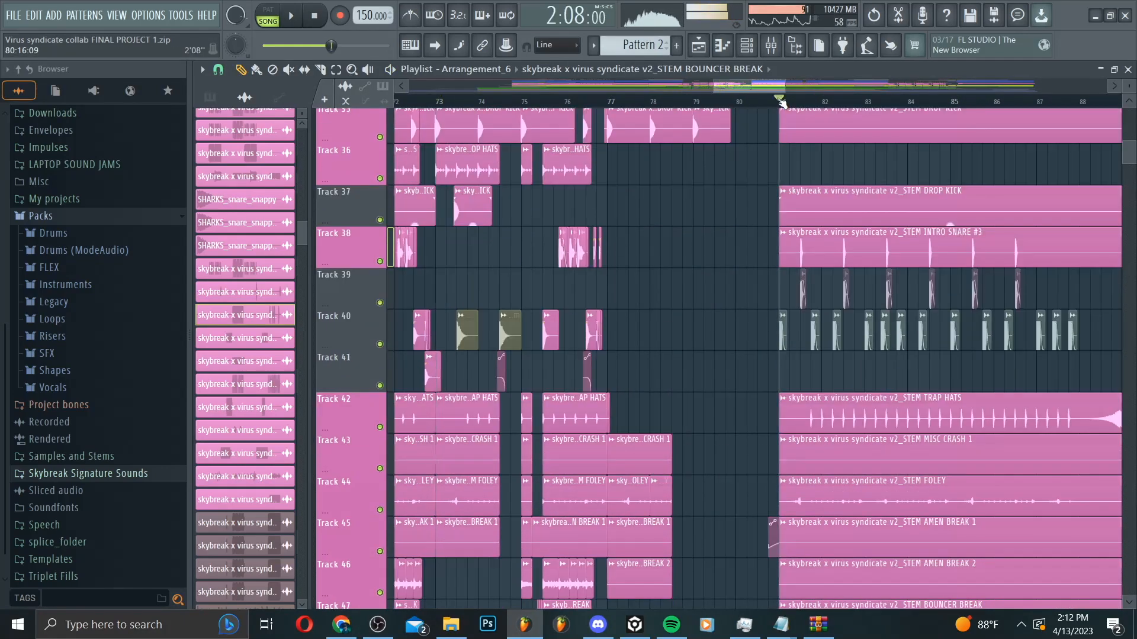
scroll(782, 102, "down", 5)
scroll(781, 102, "down", 2)
scroll(719, 271, "down", 12)
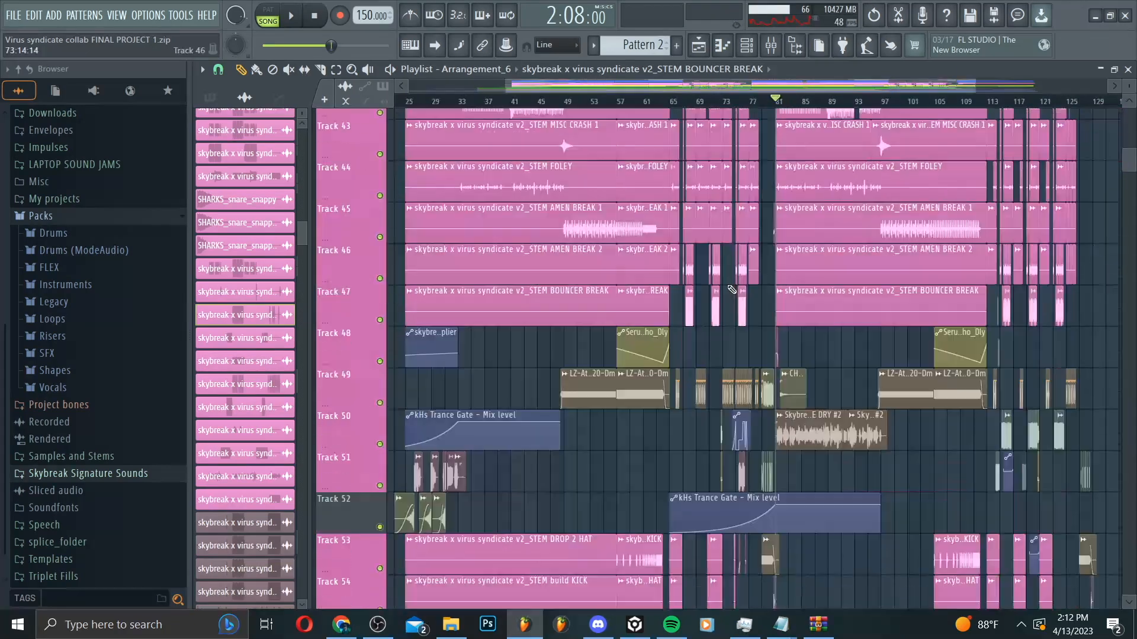
scroll(719, 271, "down", 10)
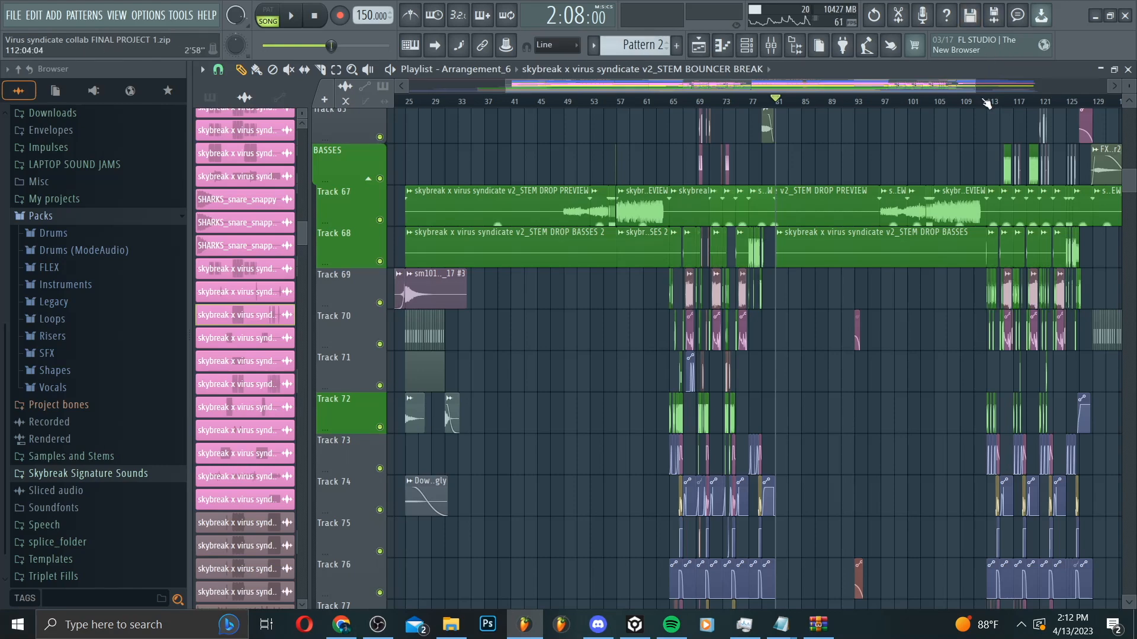
Step: Play the second drop from bar 113 and isolate the Napalm Flows acapella clips on Tracks 50 and 51
scroll(986, 95, "up", 6)
key("space")
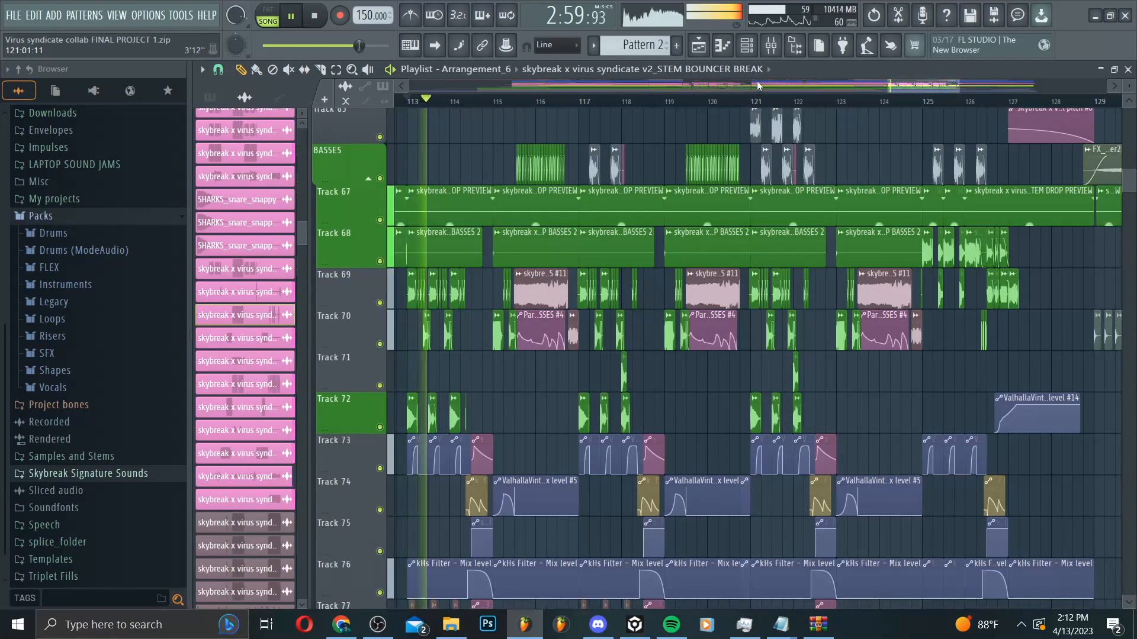
scroll(632, 106, "up", 5)
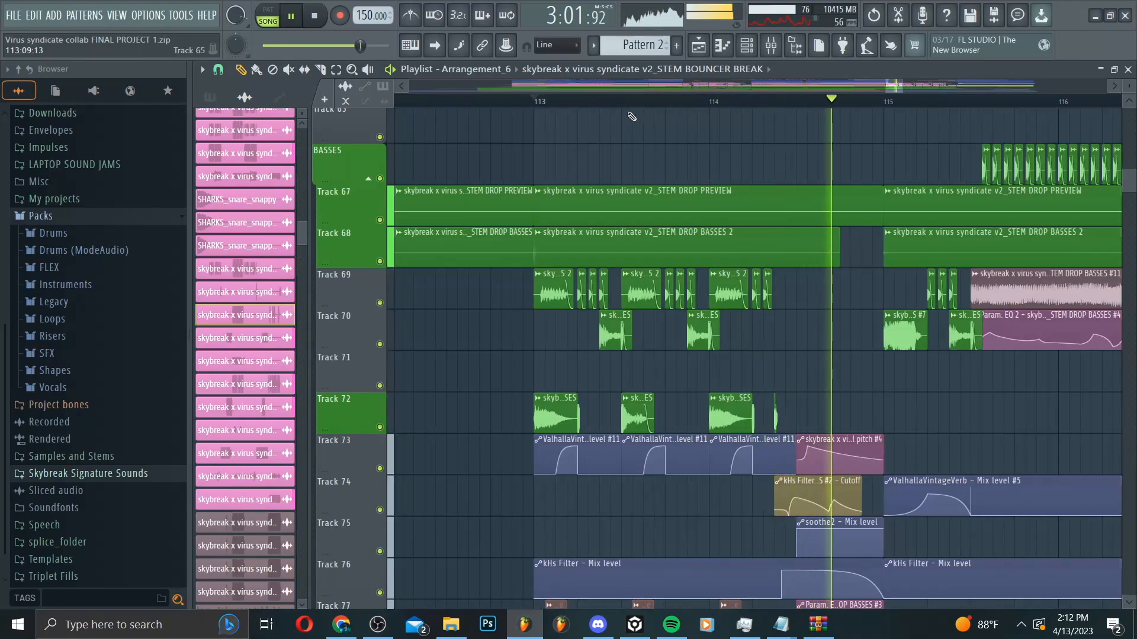
scroll(800, 200, "up", 3)
scroll(800, 201, "up", 20)
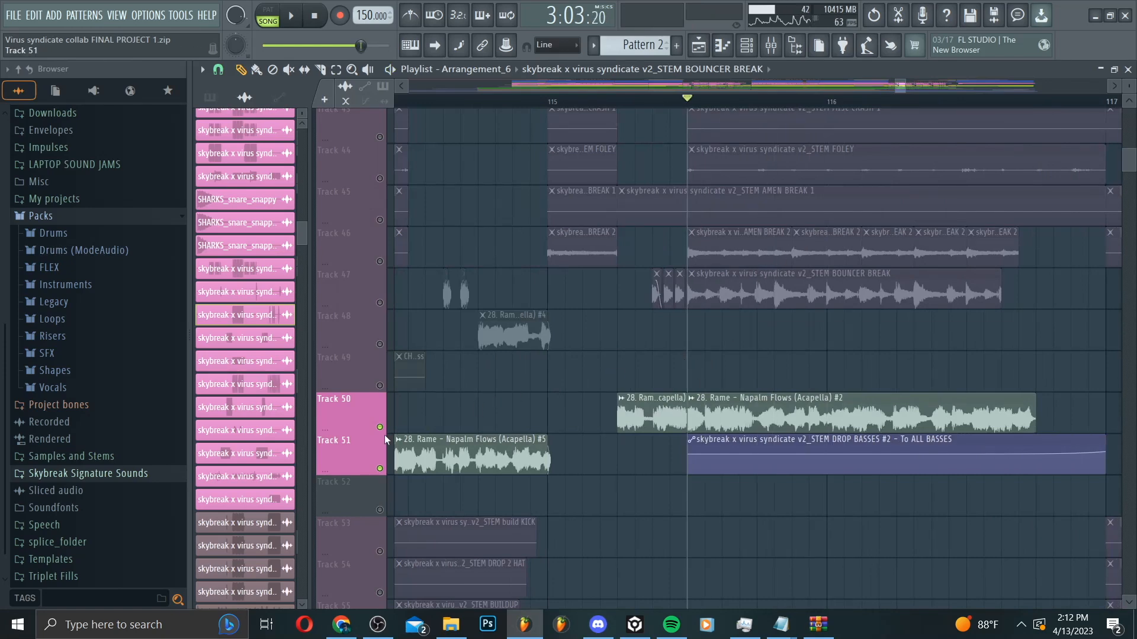
Step: Play the second drop past bar 117 while examining the CHIME_crash_go_to clips and the bass tracks
scroll(637, 356, "up", 2)
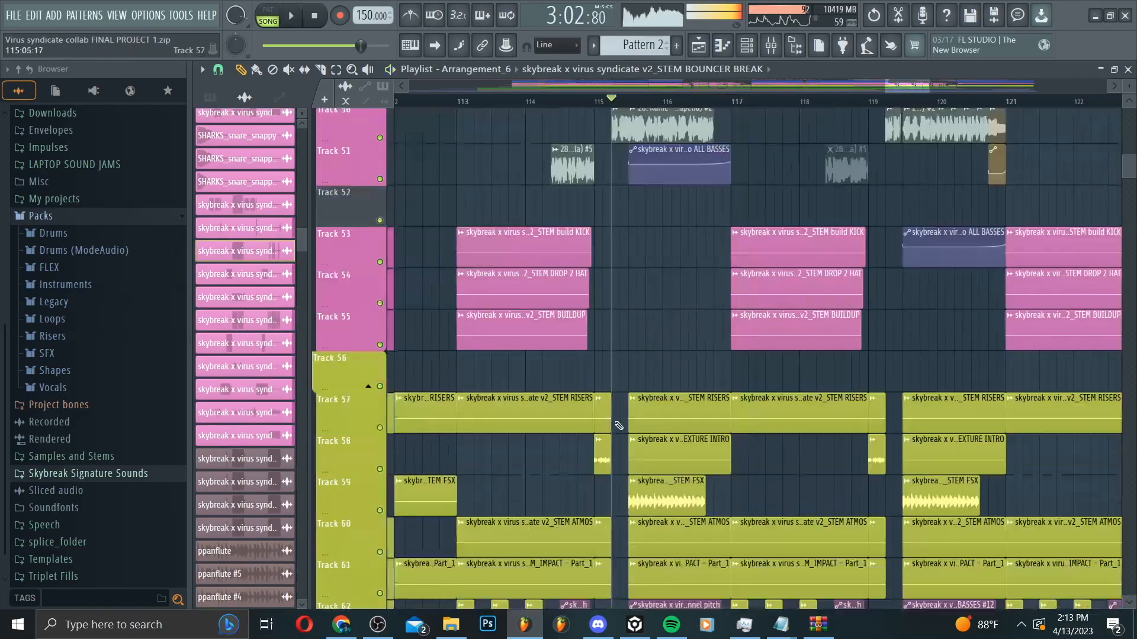
scroll(618, 425, "down", 8)
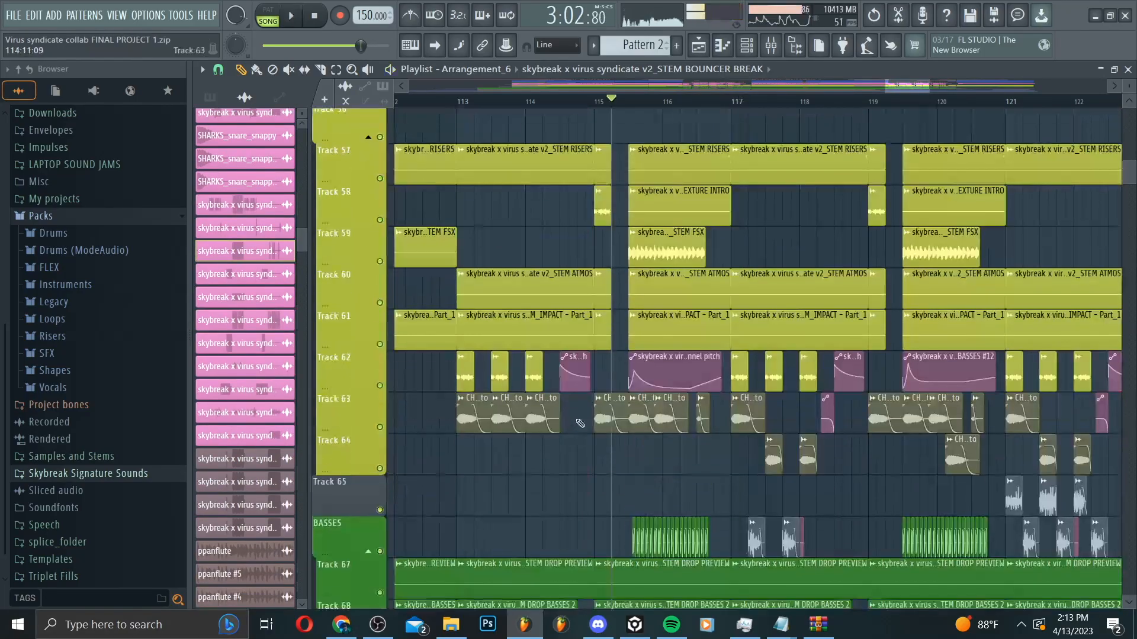
scroll(681, 320, "down", 2)
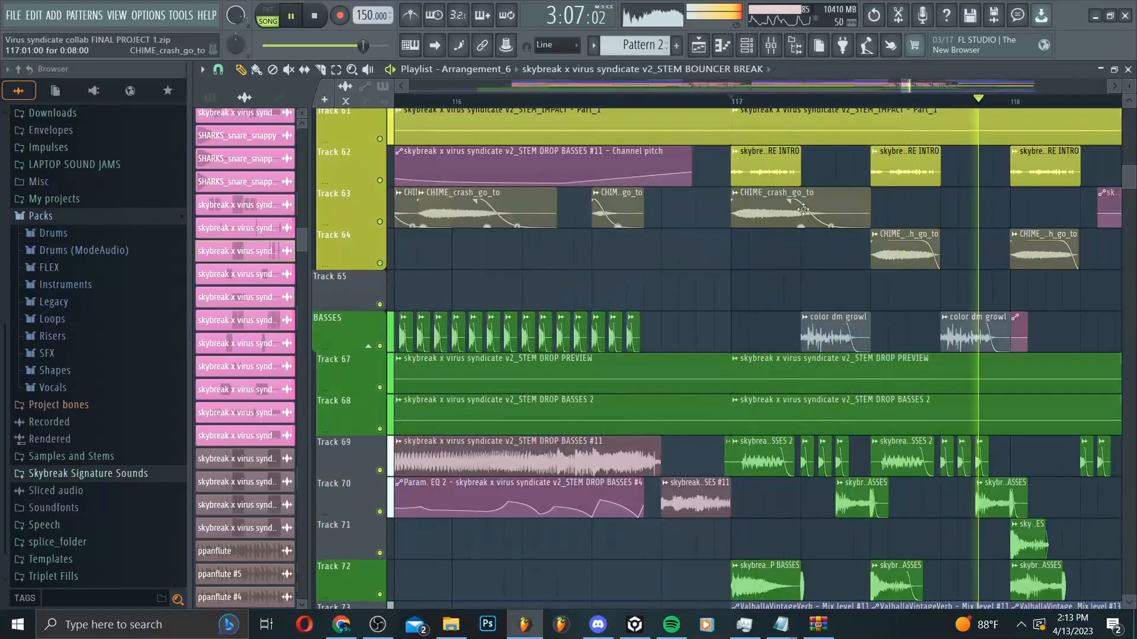
scroll(818, 201, "down", 4)
scroll(941, 119, "down", 5)
key("space")
Step: Play the second drop from bar 119, then stop with the playhead at bar 121
left_click(767, 103)
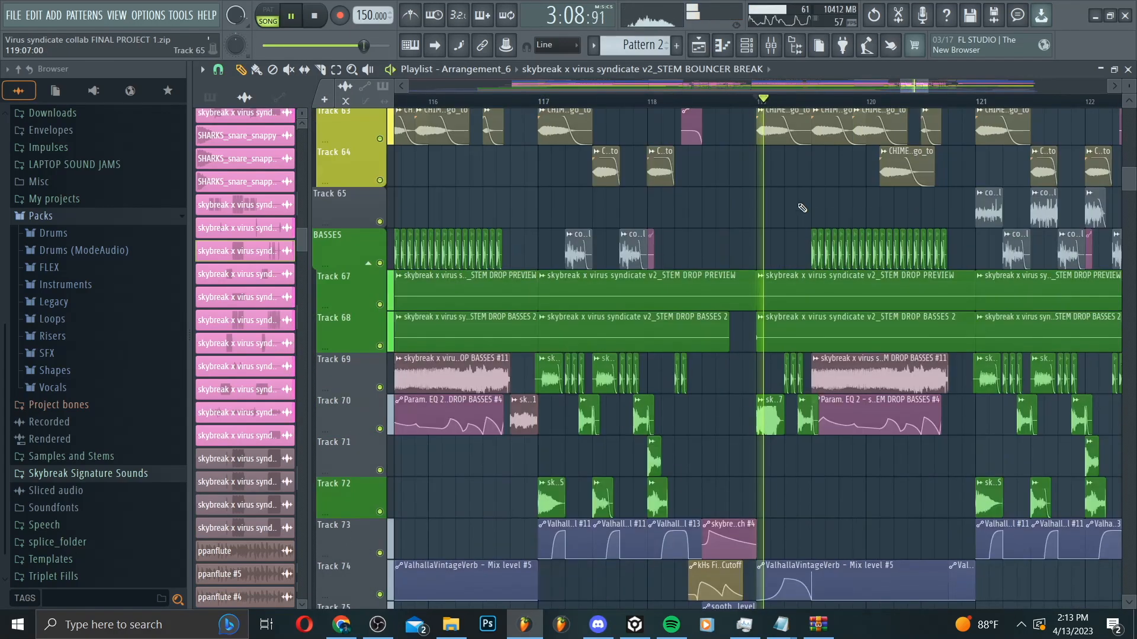
scroll(825, 280, "up", 8)
scroll(627, 143, "up", 2)
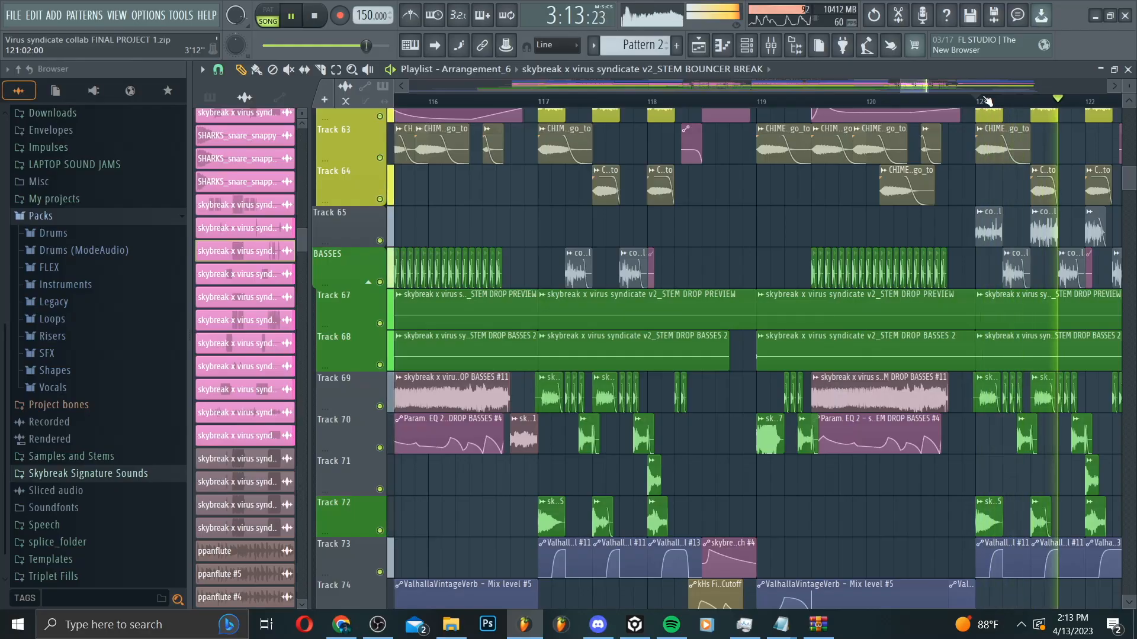
key("space")
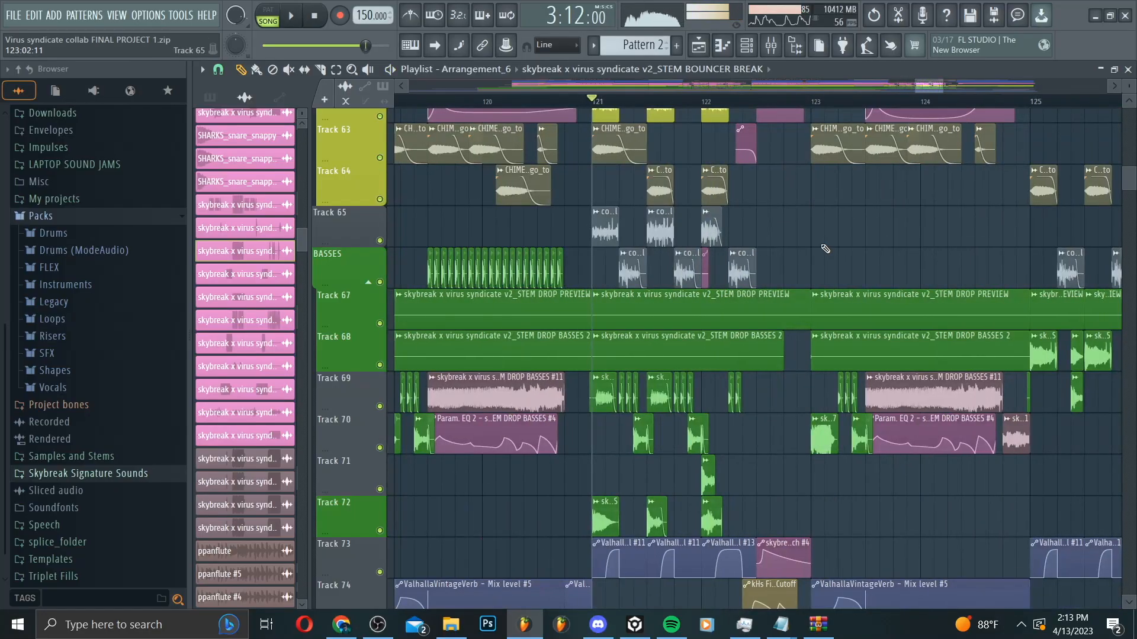
Step: Solo Track 65 together with the BASSES track, play the color dm growl clips from bar 121 and check the sample's settings
right_click(380, 239)
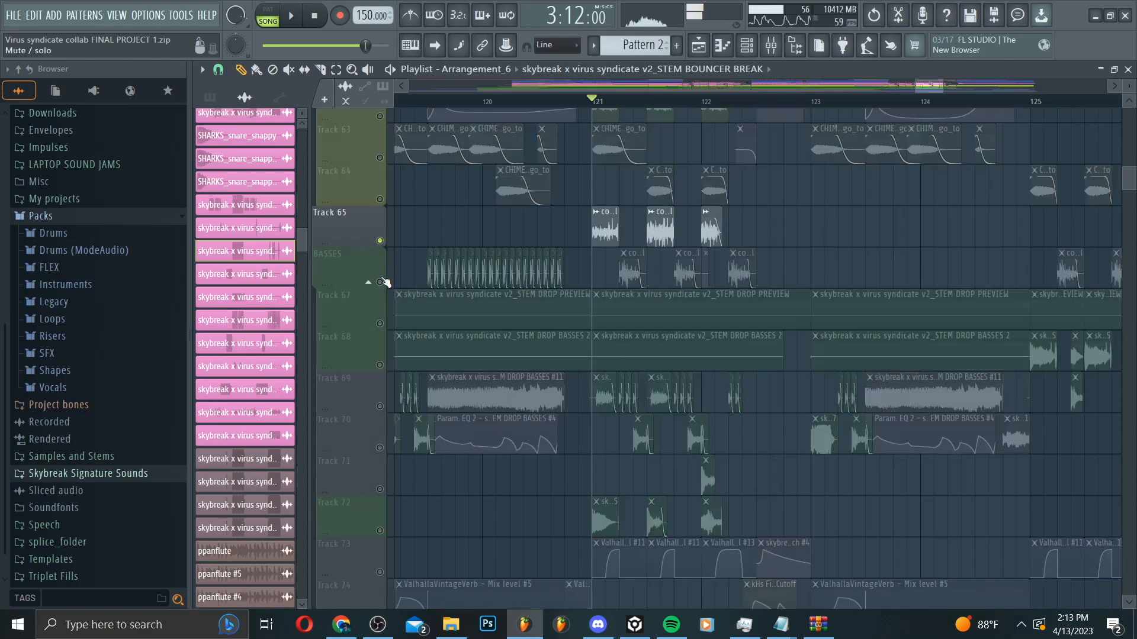
scroll(610, 112, "up", 3)
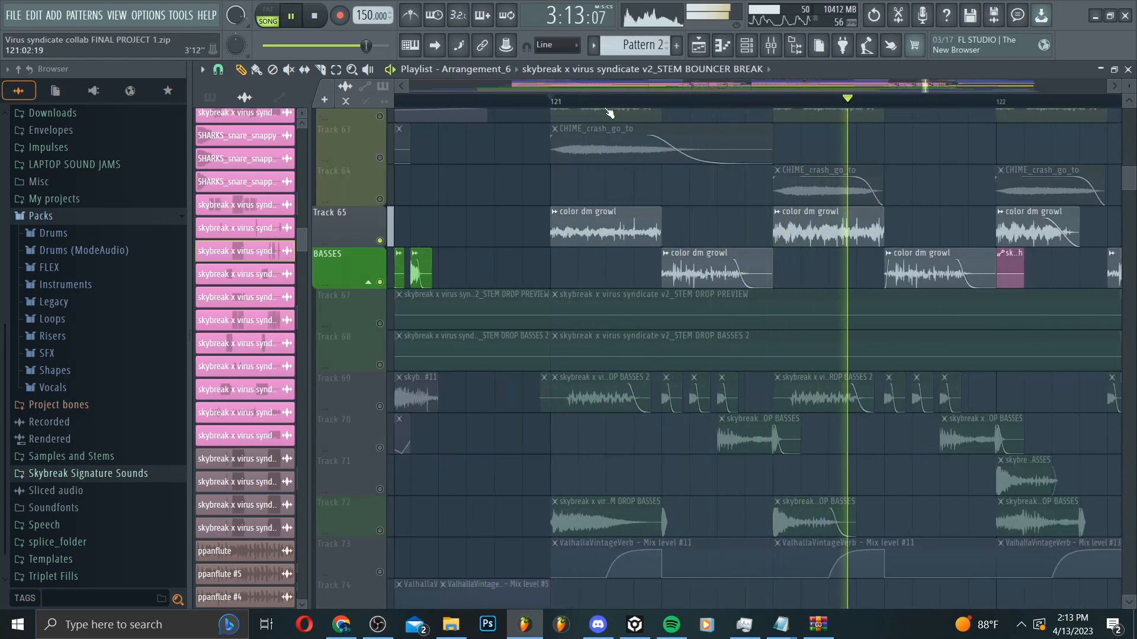
scroll(609, 113, "up", 1)
scroll(610, 112, "down", 1)
key("space")
key("space")
key("space")
double_click(604, 225)
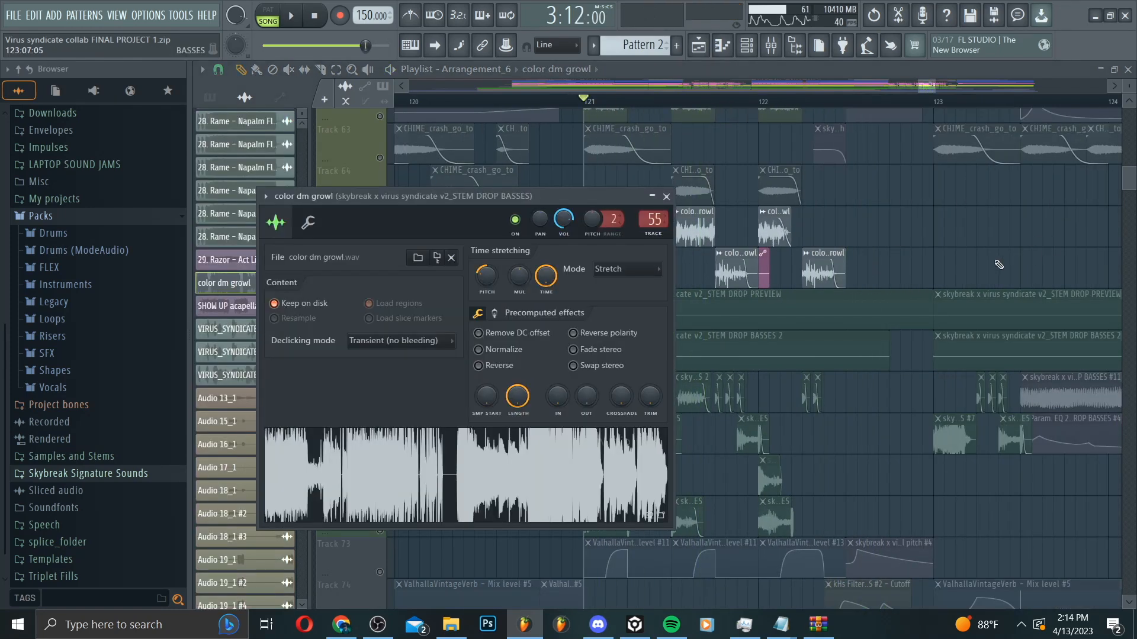
right_click(985, 197)
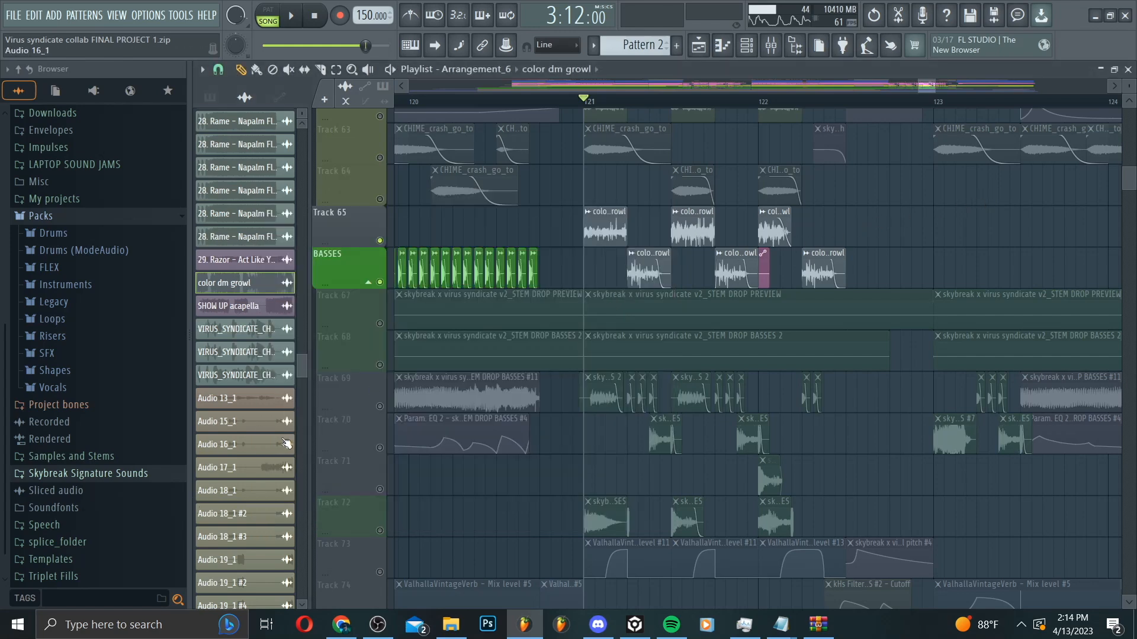
Step: Solo Track 69 and play its drop bass slices from bar 121
scroll(285, 443, "down", 3)
left_click(382, 409)
key("space")
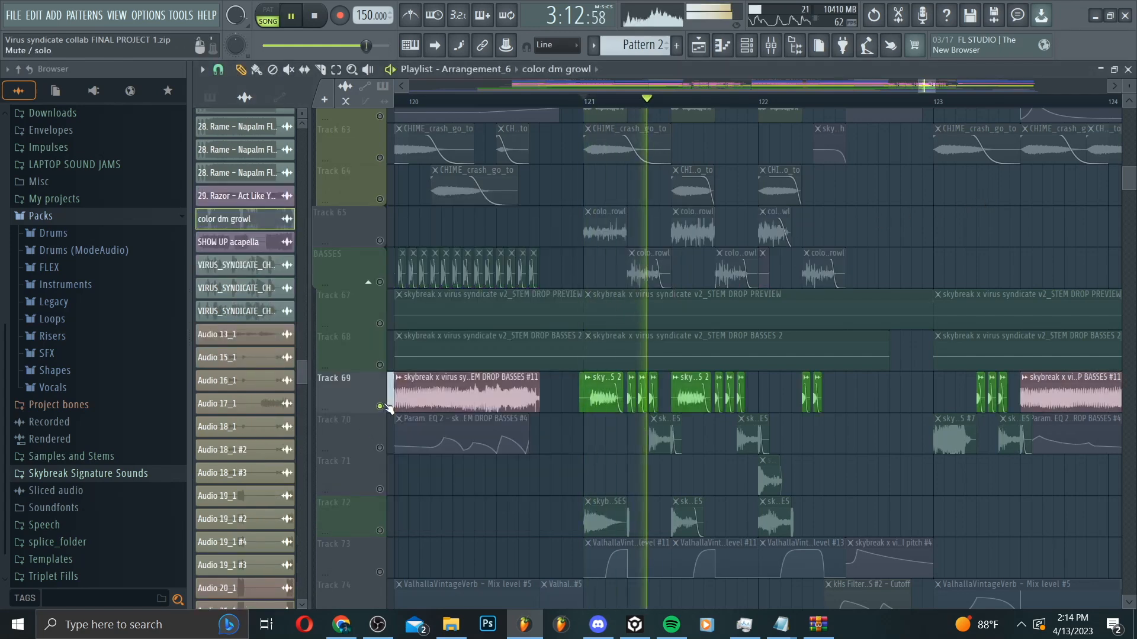
scroll(386, 401, "down", 1)
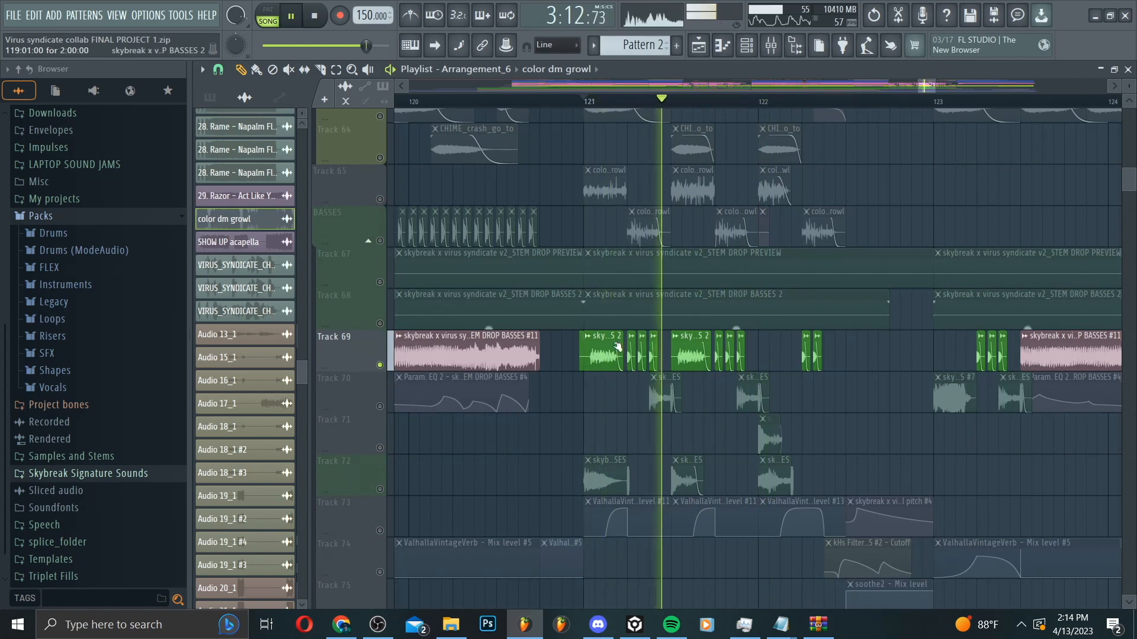
key("space")
Step: Solo Tracks 70 and 72 together, play their bass slices from bar 121, and bring all tracks back in
scroll(385, 294, "down", 4)
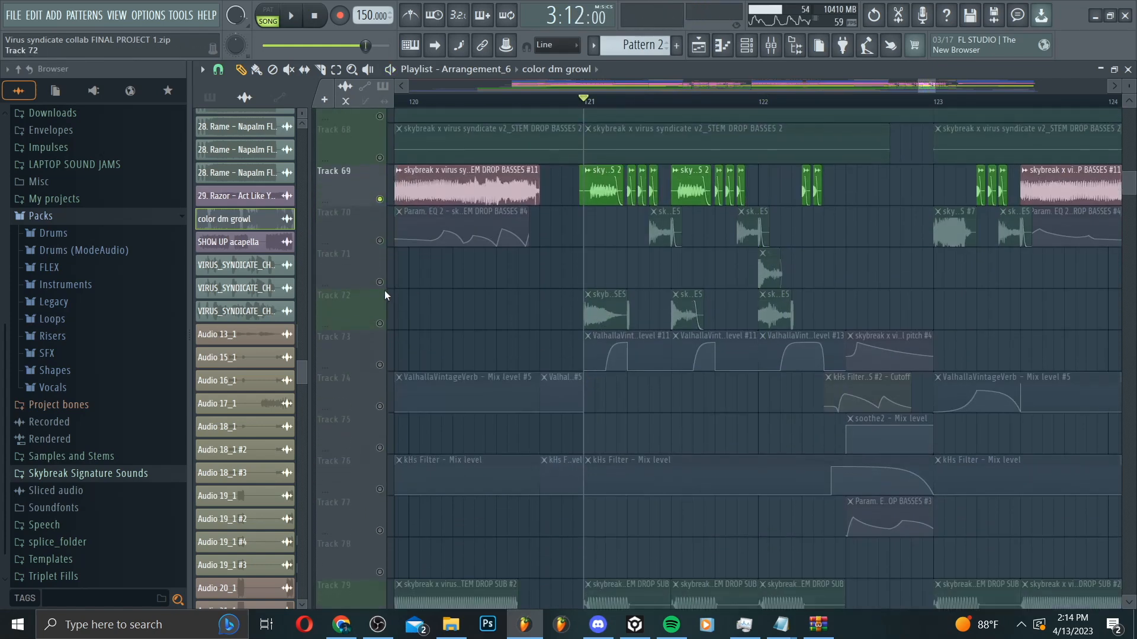
right_click(381, 325)
left_click(381, 241)
key("space")
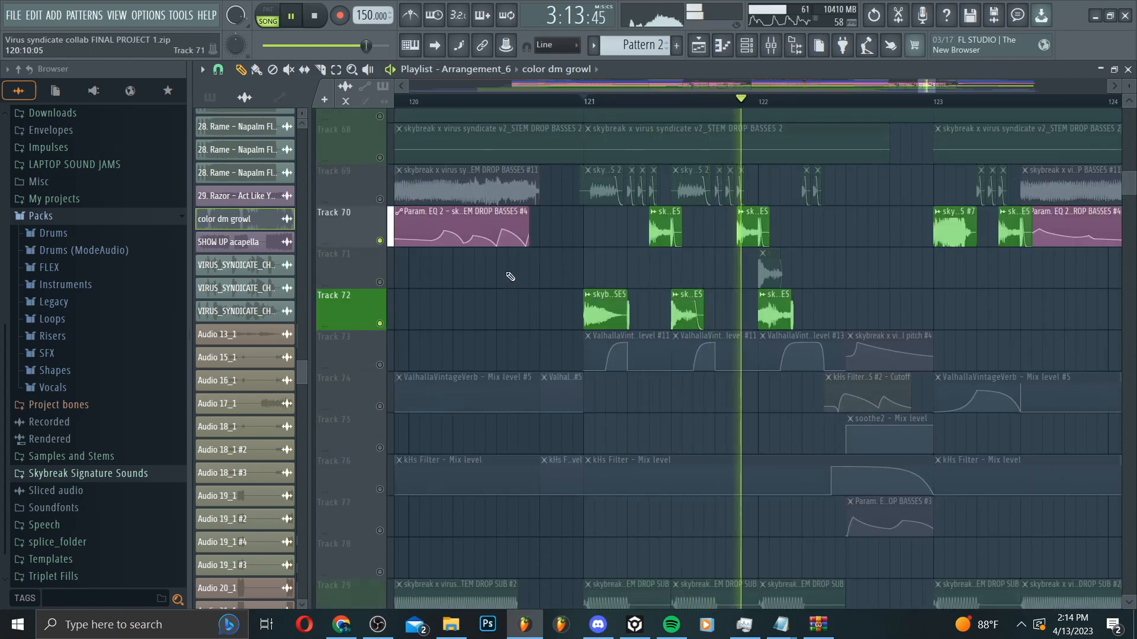
right_click(381, 324)
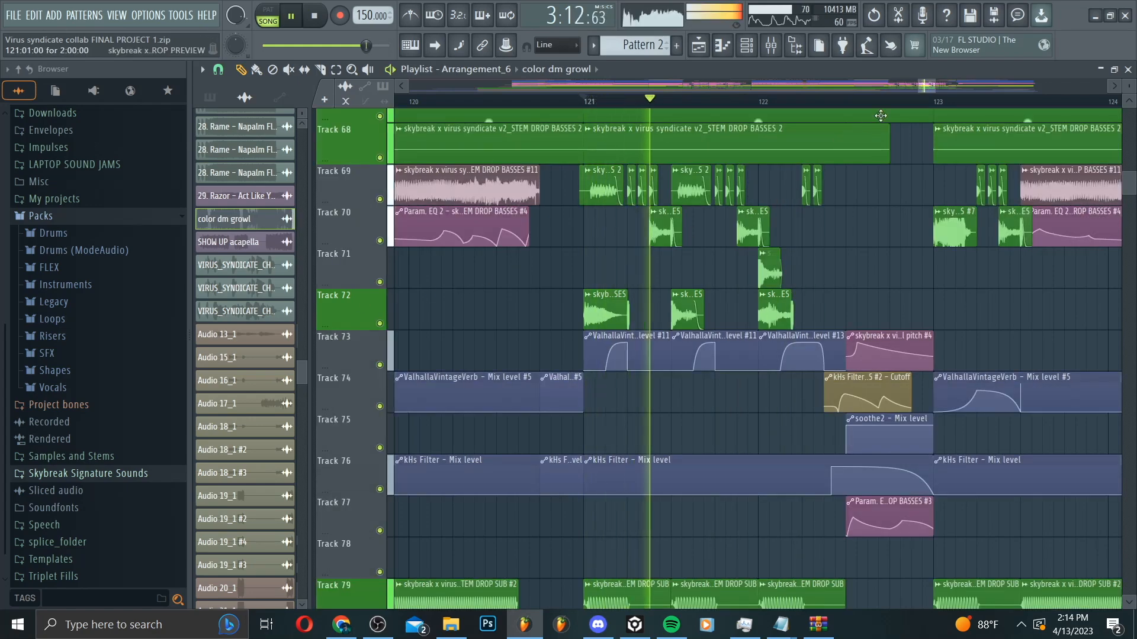
Step: Play the second drop with all tracks from around bar 123, then stop playback
left_click(900, 101)
scroll(900, 101, "down", 6)
left_click(950, 98)
scroll(977, 91, "right", 3)
key("space")
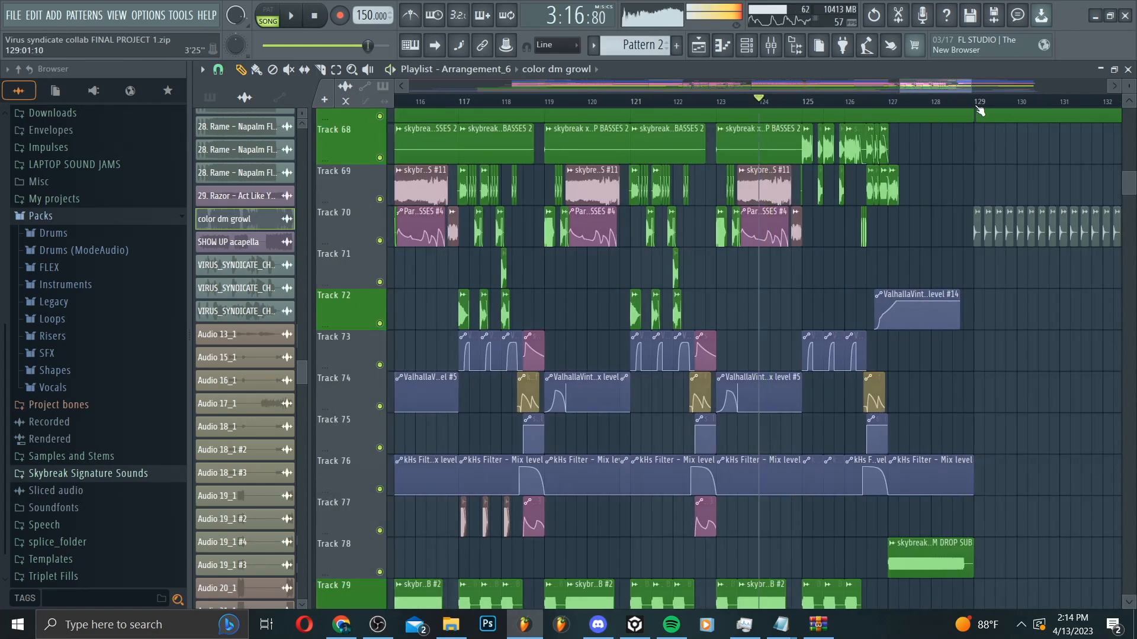
Step: Move the playhead to bar 129 and briefly play the outro while examining its riser, texture, FSX, atmos and impact stems
left_click(977, 103)
scroll(977, 103, "down", 4)
scroll(1015, 193, "up", 8)
scroll(961, 84, "right", 4)
scroll(913, 201, "up", 5)
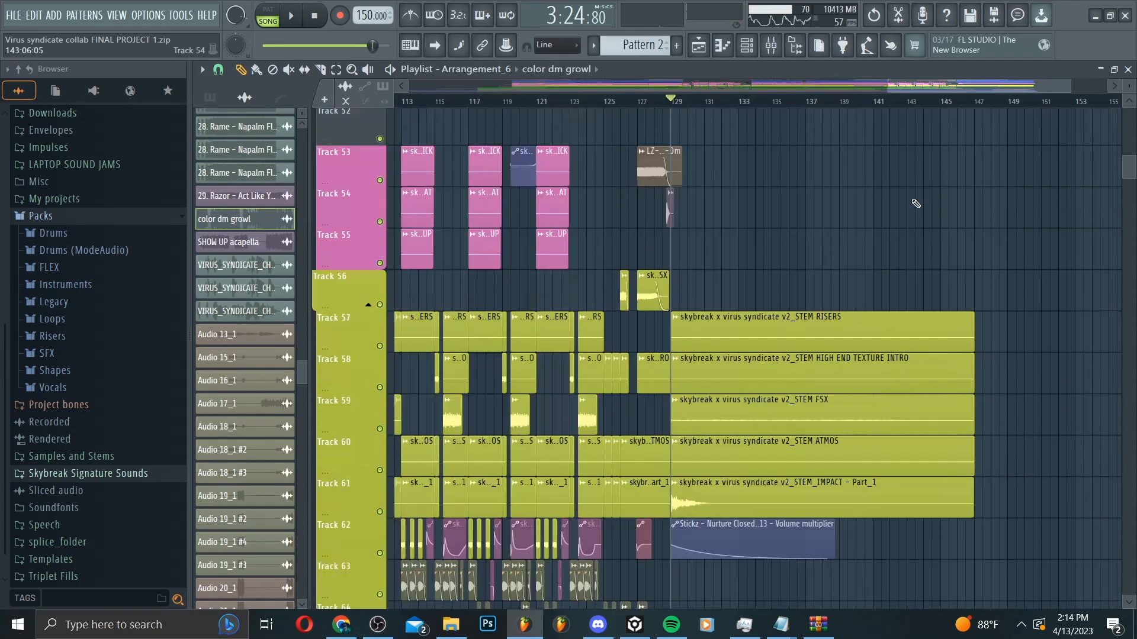
scroll(883, 255, "up", 8)
key("space")
key("space")
Step: Move the playhead back to bar 81 and play the start of the new verse section
scroll(838, 104, "down", 5)
left_click(836, 103)
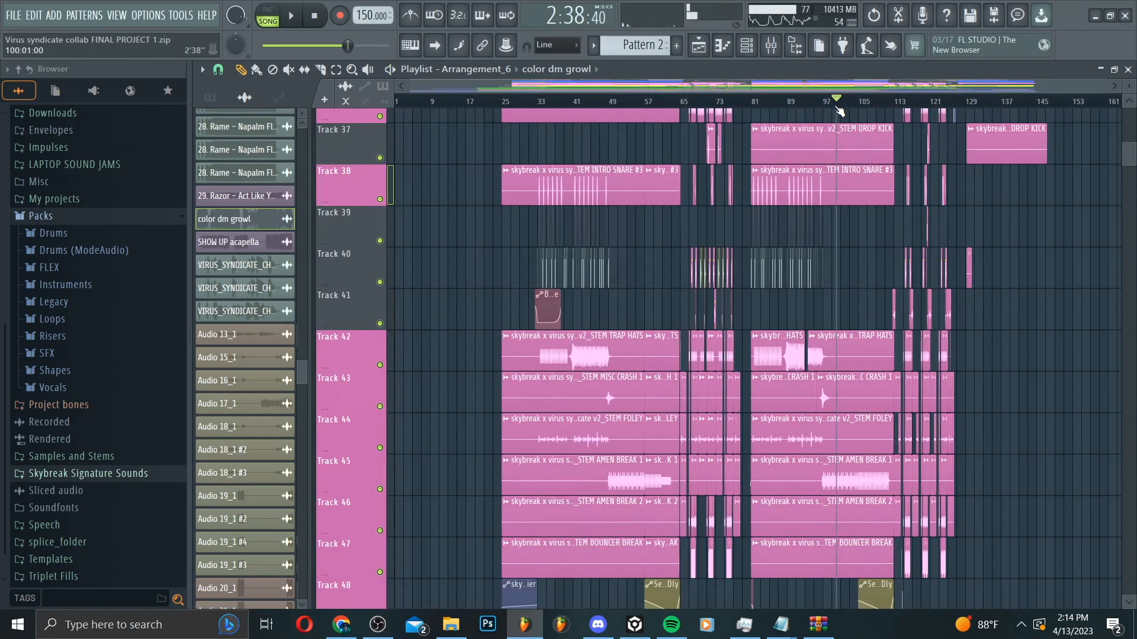
scroll(814, 110, "up", 3)
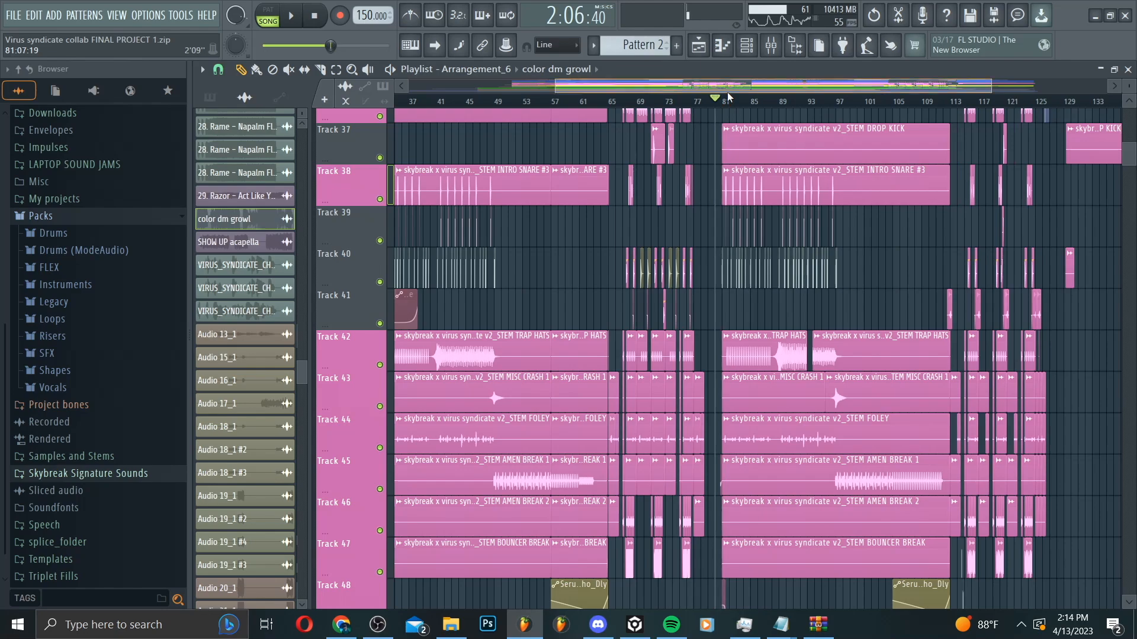
scroll(727, 101, "up", 5)
key("space")
scroll(829, 260, "down", 14)
key("space")
key("space")
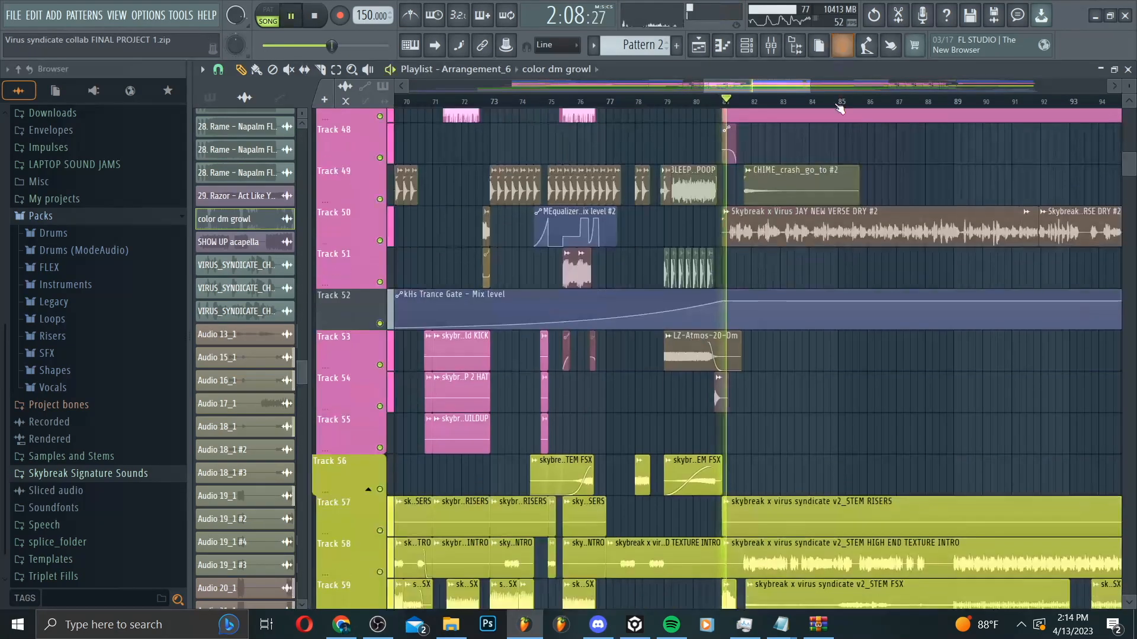
Step: Examine the lower tracks around bar 81 during playback, stop, and select the sm101_imp_exp_light_19 impact clip
scroll(823, 247, "down", 15)
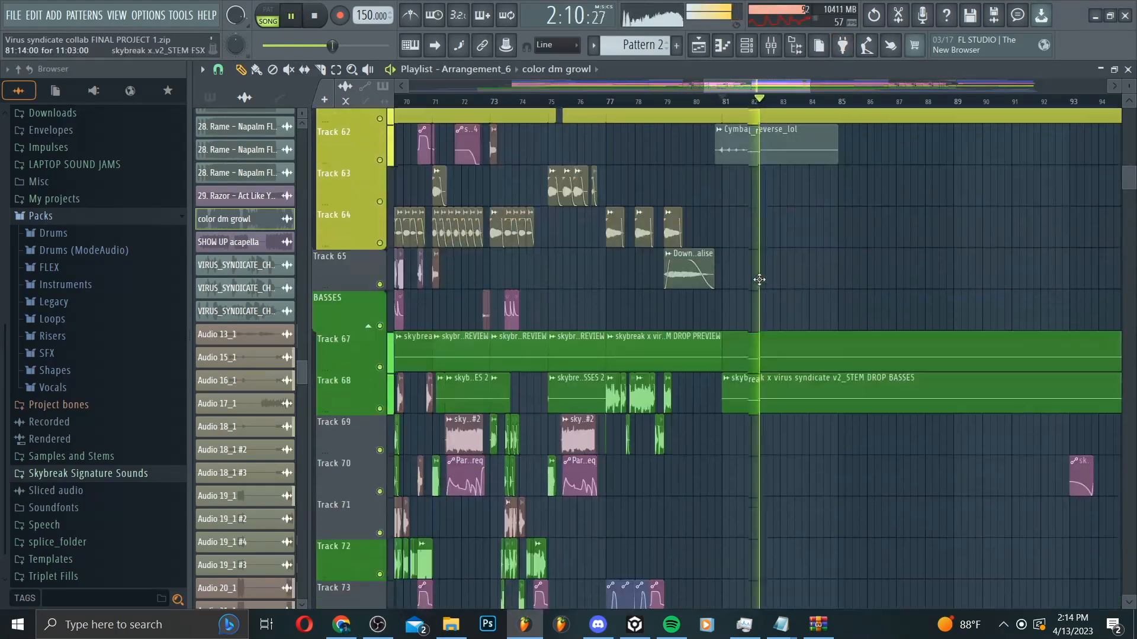
scroll(757, 282, "down", 11)
scroll(759, 293, "down", 19)
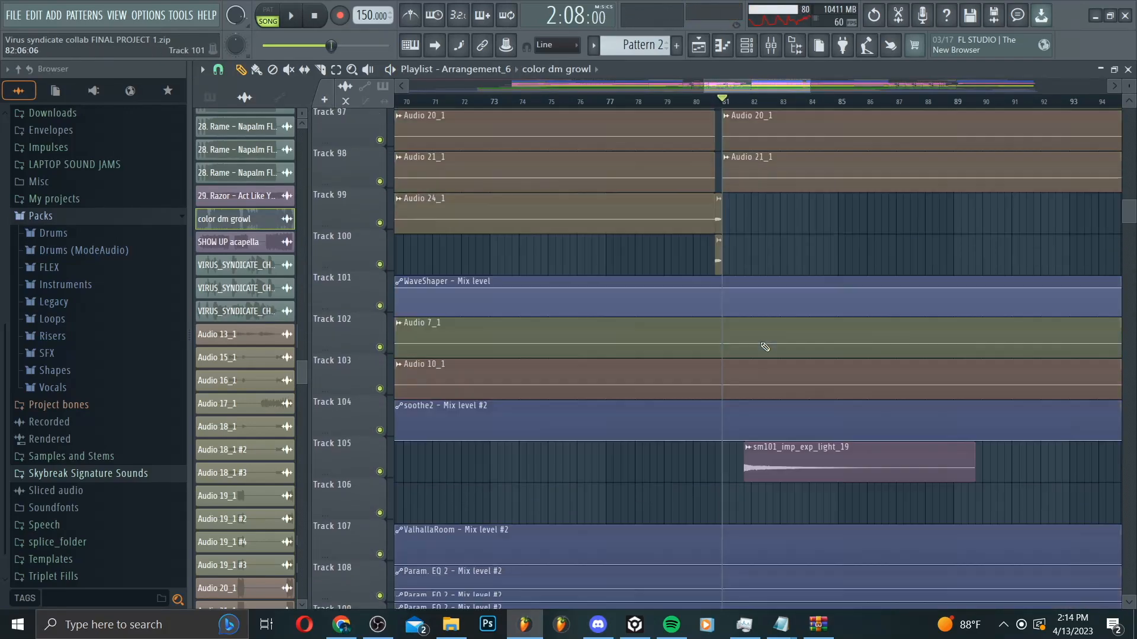
scroll(763, 346, "down", 6)
scroll(762, 355, "down", 2)
scroll(811, 203, "up", 2)
left_click(817, 228)
scroll(819, 373, "up", 20)
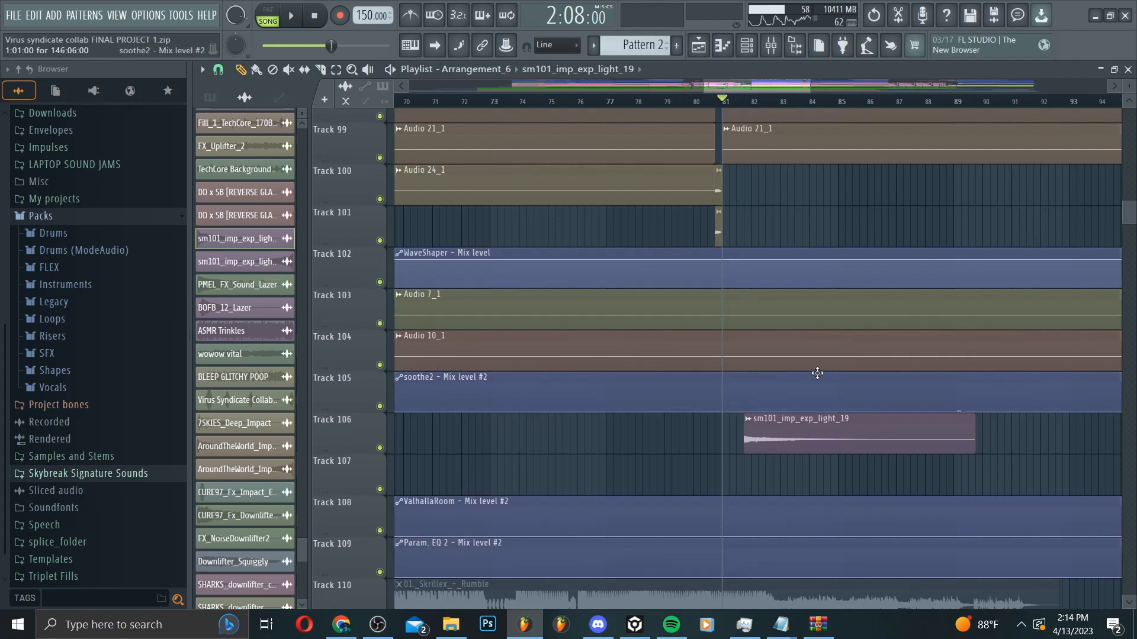
scroll(688, 539, "up", 20)
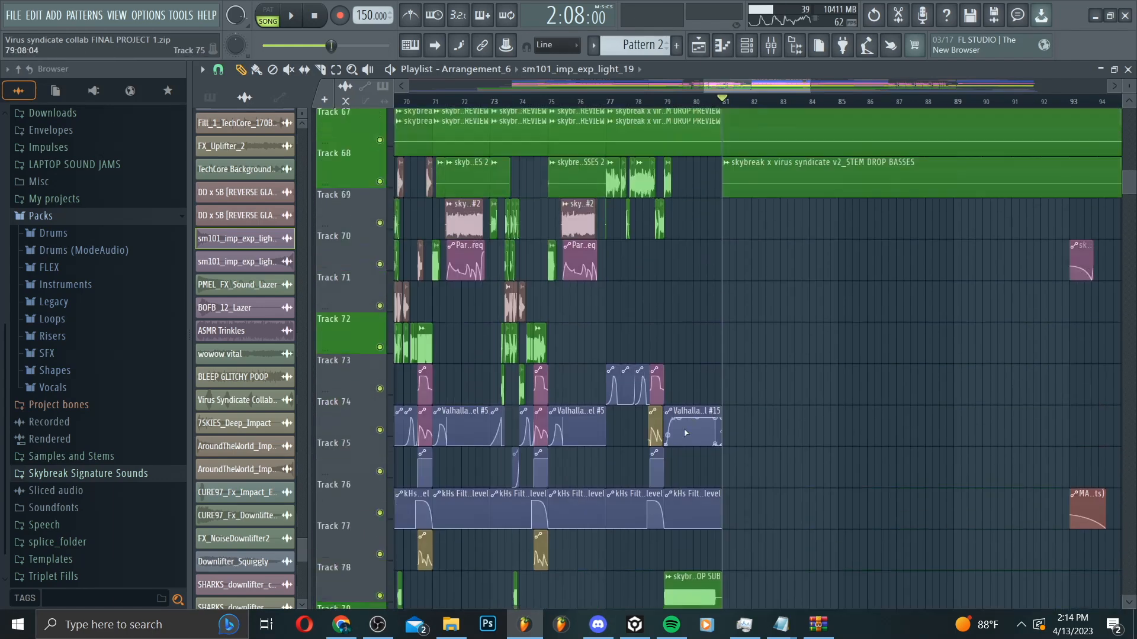